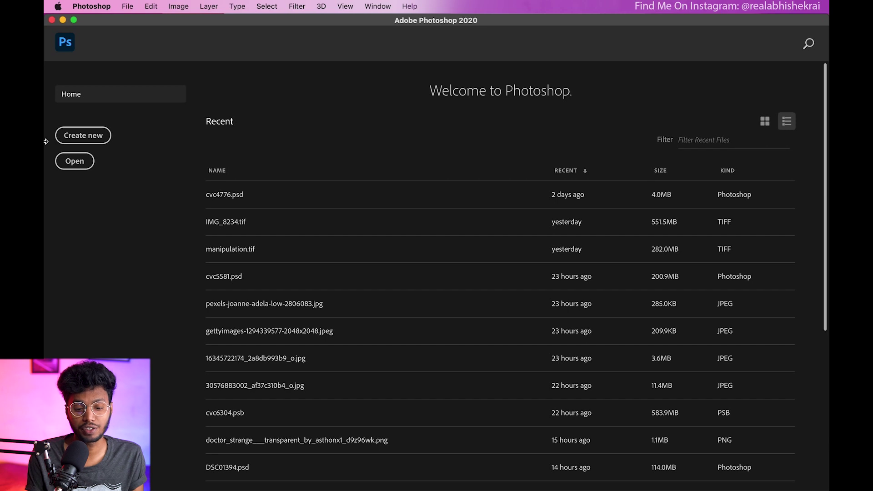
Create a new 4000 × 4000 px, 72-resolution document named 'Doctor Strange'
left_click(82, 135)
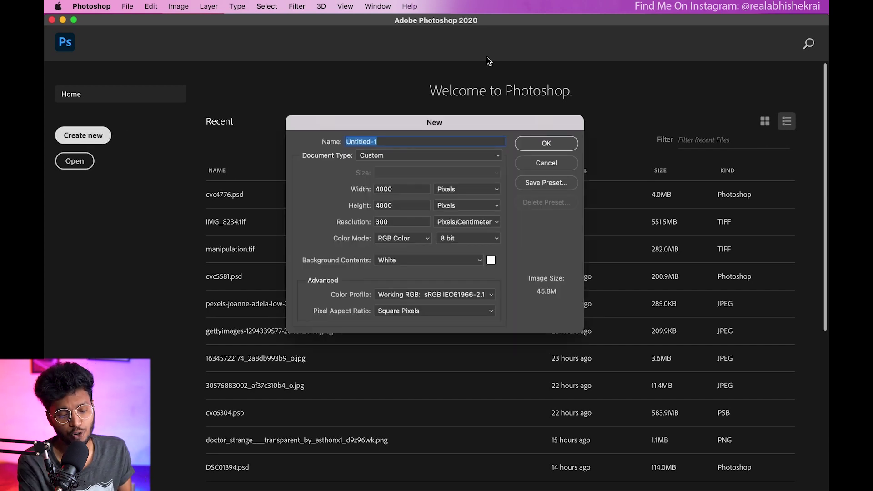
type("Doctor Strange")
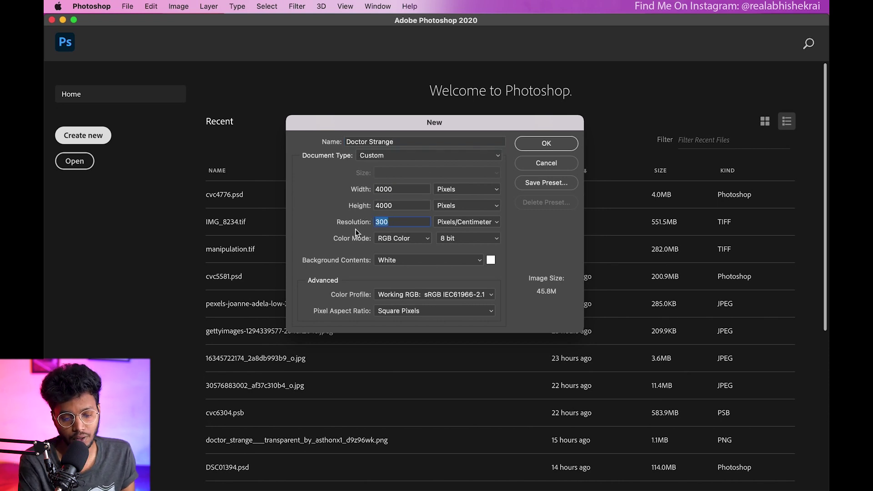
key("Tab")
type("72")
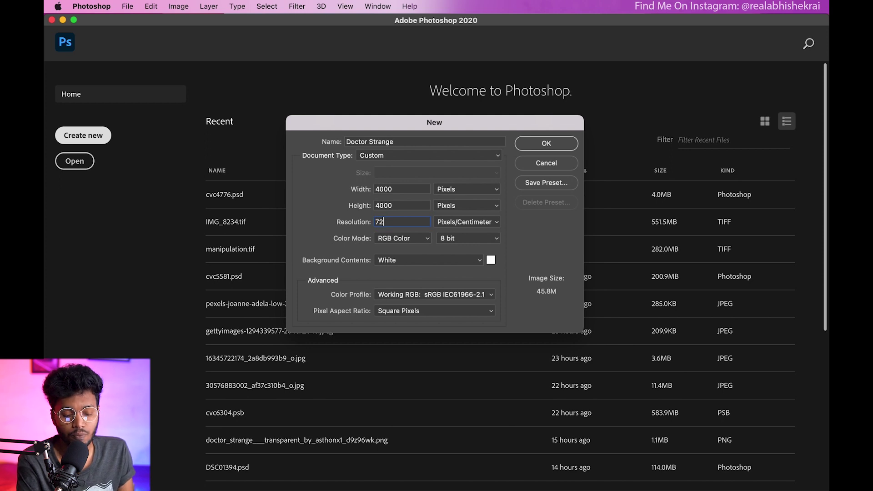
key("Return")
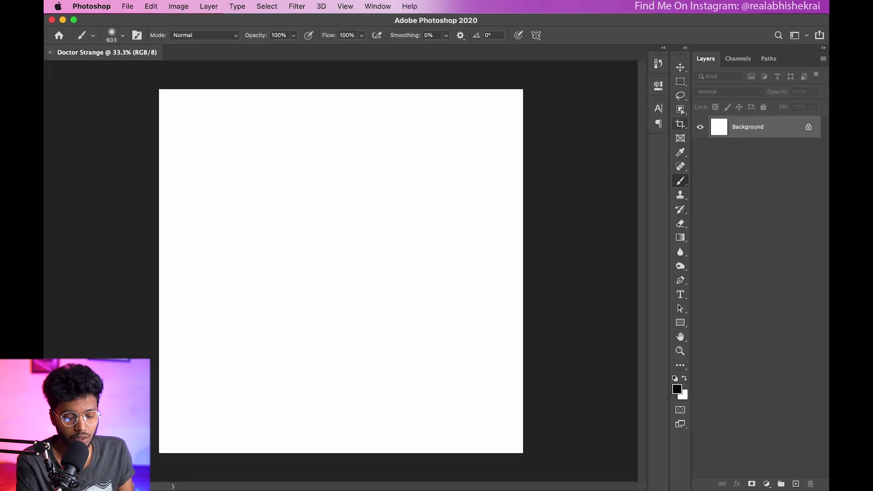
Crop the canvas to a 4:5 portrait ratio
key("c")
left_click(342, 272)
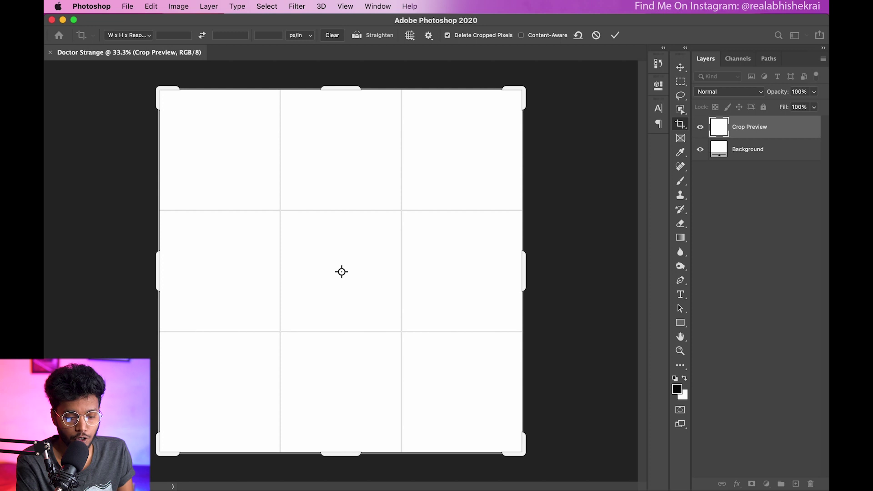
left_click(128, 35)
left_click(132, 73)
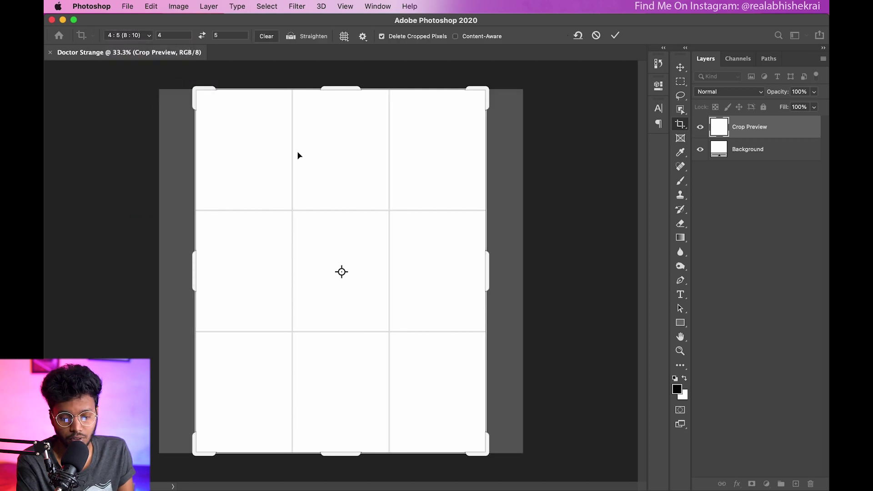
left_click(614, 35)
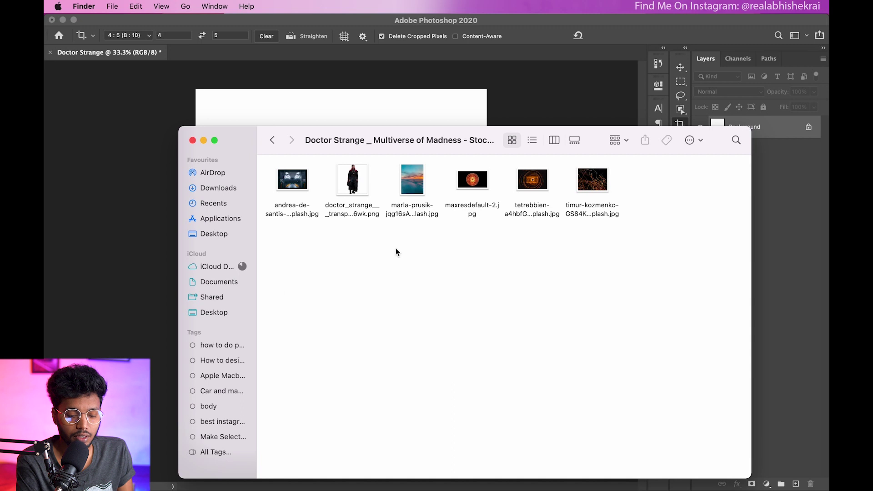
Place the corridor photo from the stock folder and scale it to fill the canvas
mouse_move(301, 273)
left_mouse_down()
mouse_move(522, 219)
mouse_move(323, 301)
left_mouse_up()
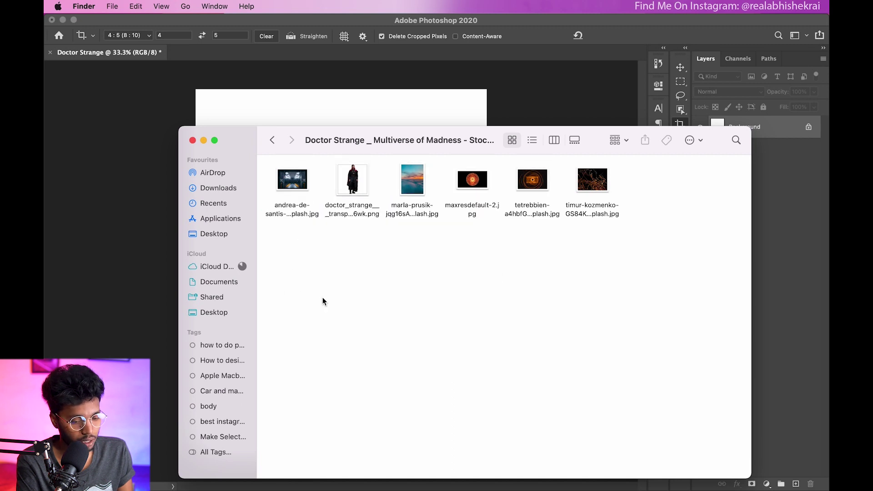
left_click_drag(278, 193, 406, 314)
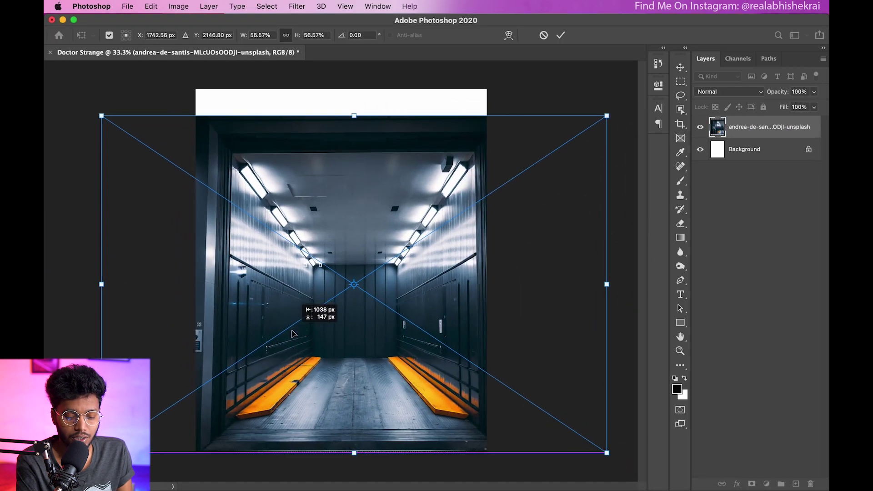
left_click_drag(295, 318, 376, 166)
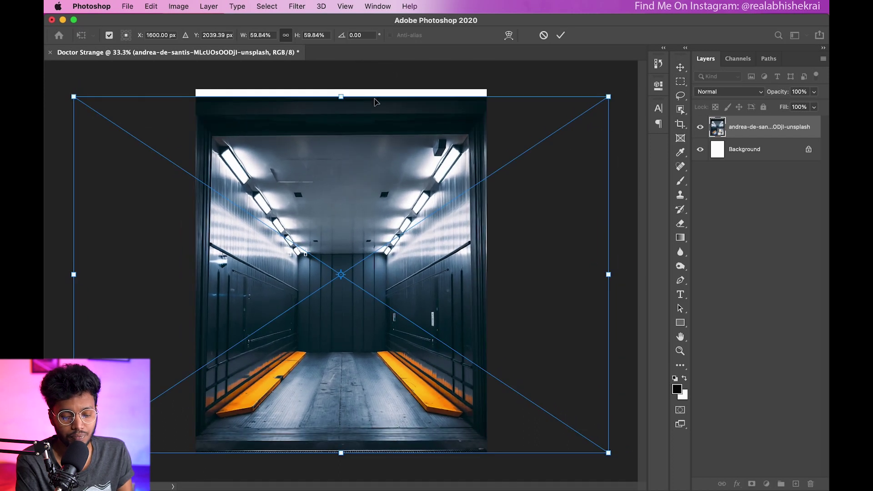
left_click_drag(341, 96, 341, 41)
left_click_drag(341, 453, 342, 463)
left_click_drag(386, 179, 386, 193)
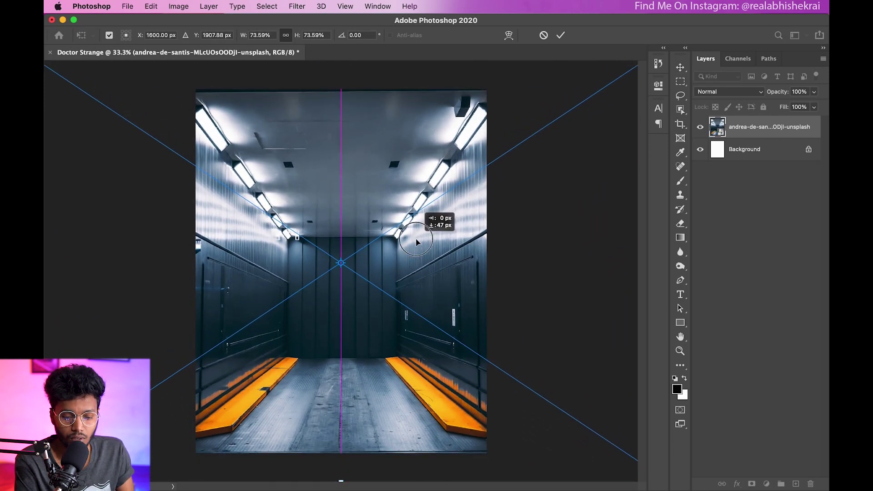
key("Return")
Mask the corridor layer to the full image area and convert it to a Smart Object
left_click(675, 83)
left_click_drag(178, 71, 610, 469)
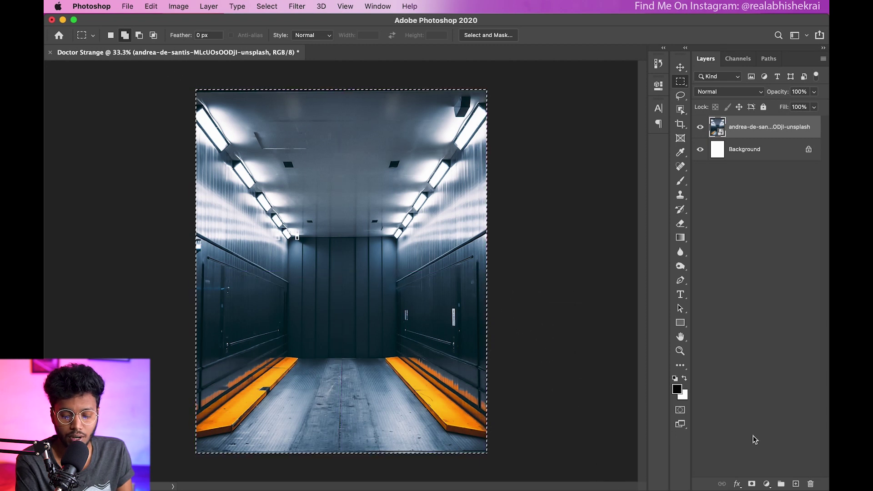
left_click(752, 484)
right_click(760, 130)
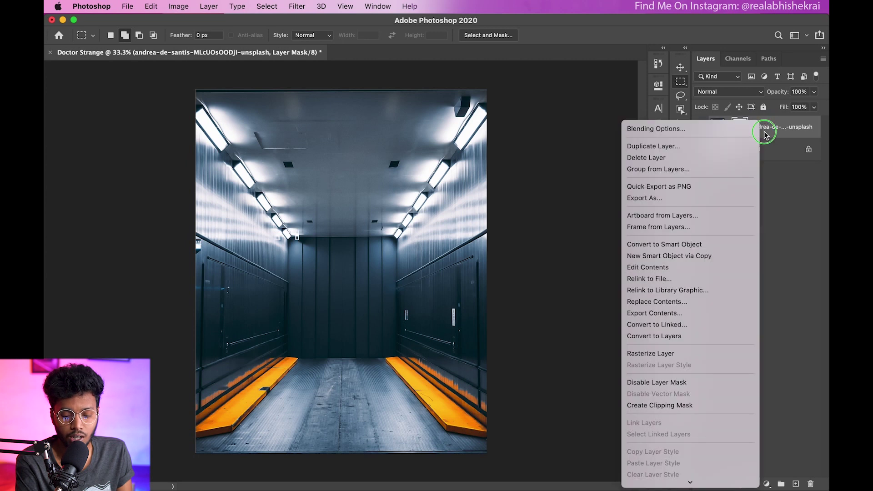
left_click(710, 245)
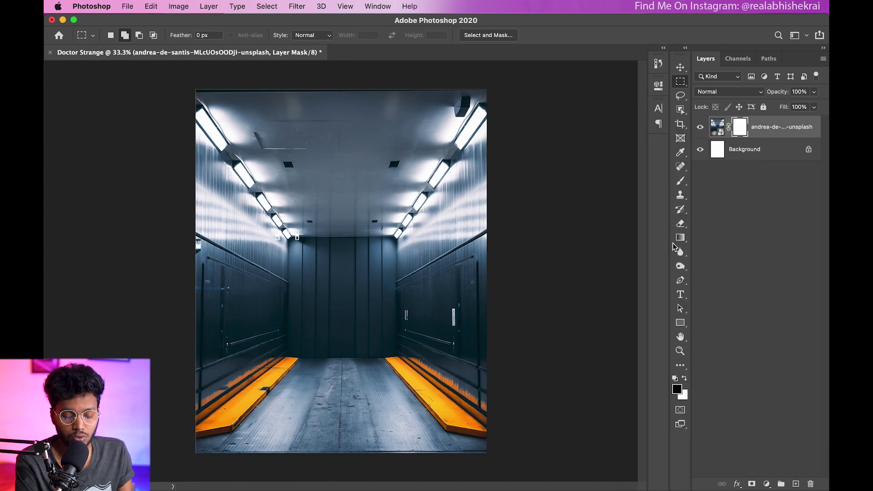
Stretch the corridor photo vertically to fill the canvas and name the layer Background
key("ctrl+t")
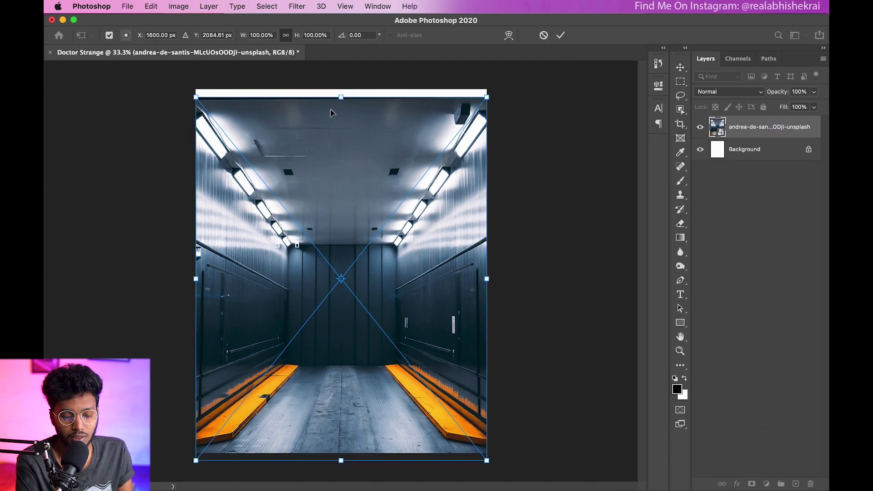
left_click_drag(340, 89, 340, 73)
left_click(560, 35)
key("b")
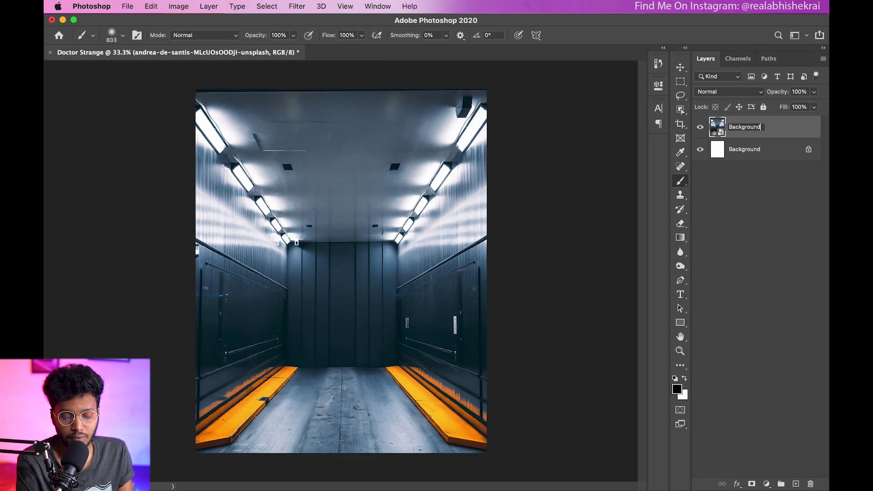
key("Return")
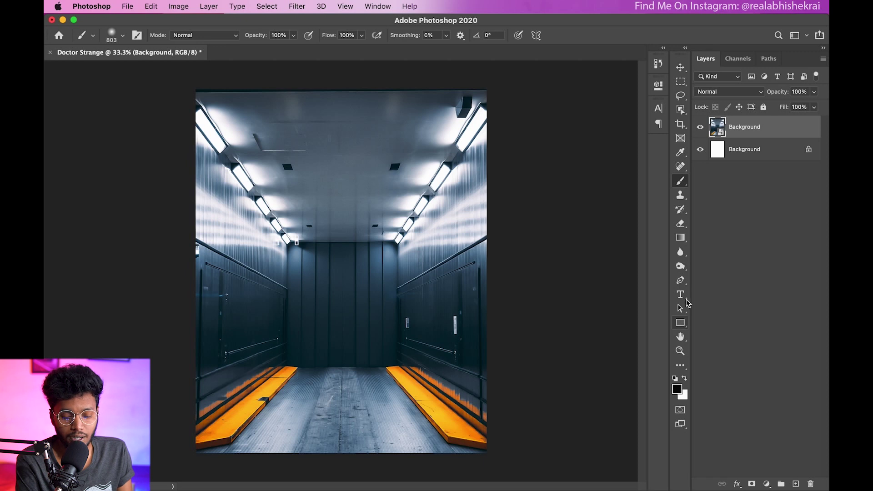
left_click(680, 281)
Trace the corridor's back wall outline with a Pen path
left_click_drag(384, 243, 466, 232)
left_click(482, 239)
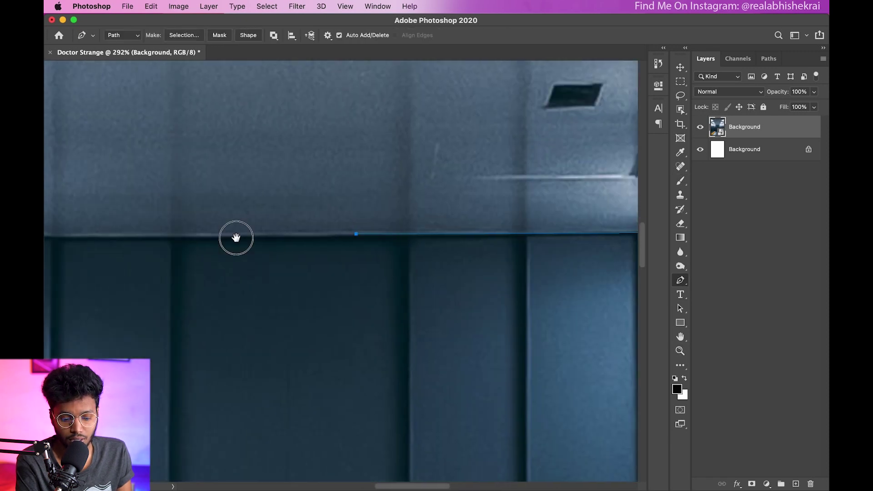
scroll(297, 237, "up", 5)
scroll(246, 417, "down", 5)
scroll(224, 383, "up", 10)
scroll(225, 383, "down", 5)
scroll(336, 308, "up", 5)
scroll(337, 309, "down", 10)
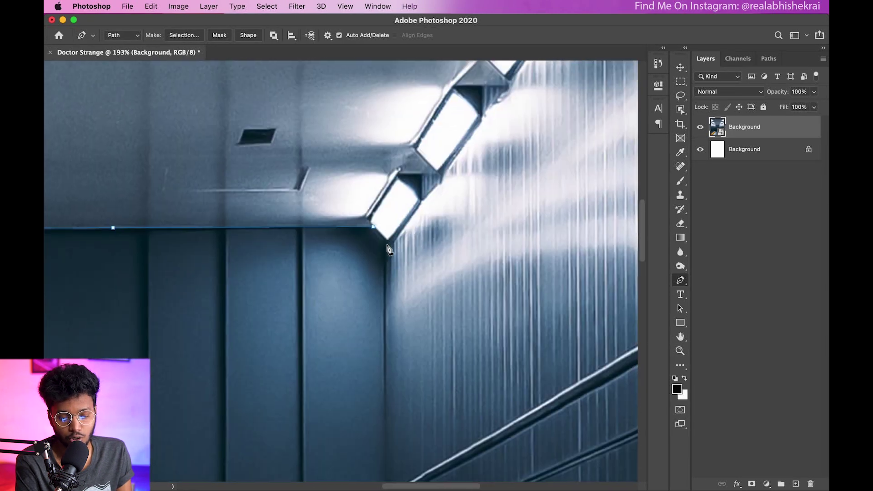
scroll(356, 212, "up", 5)
left_click(356, 212)
Turn the wall path into a selection and add an inverted mask hiding the back wall
key("ctrl+Return")
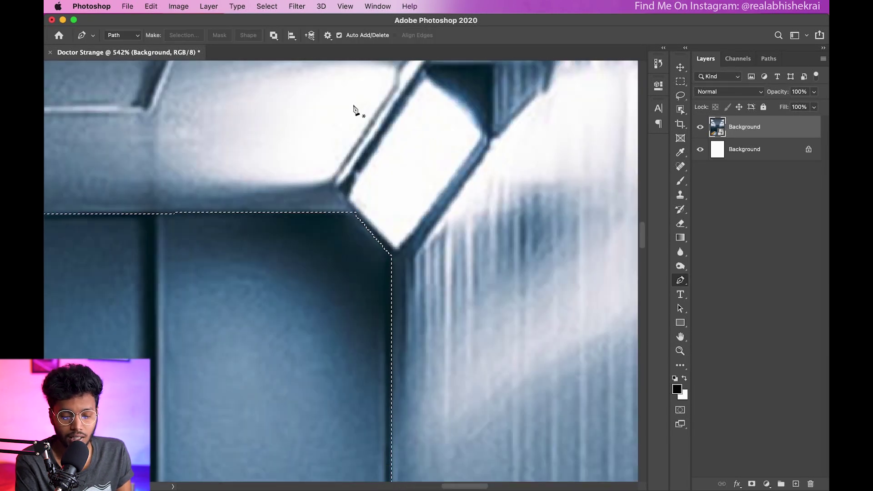
key("z")
scroll(318, 137, "down", 5)
scroll(286, 222, "down", 3)
scroll(286, 222, "up", 3)
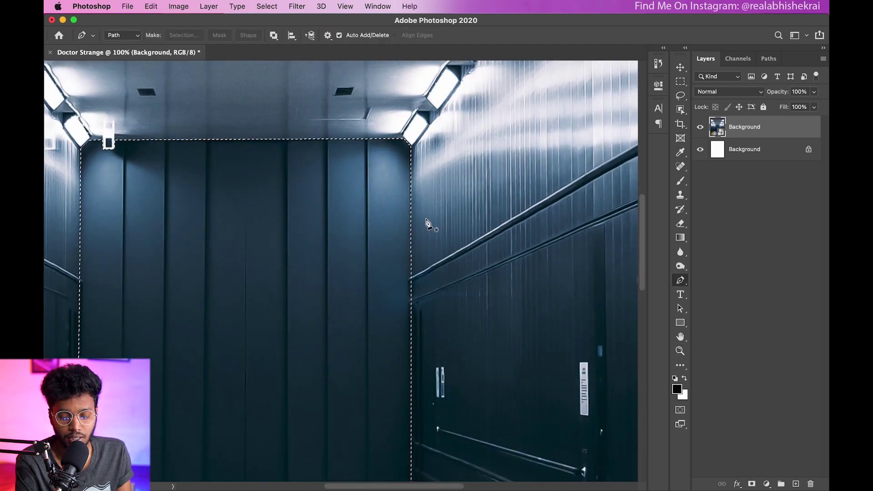
scroll(427, 220, "down", 4)
key("p")
left_click(752, 485)
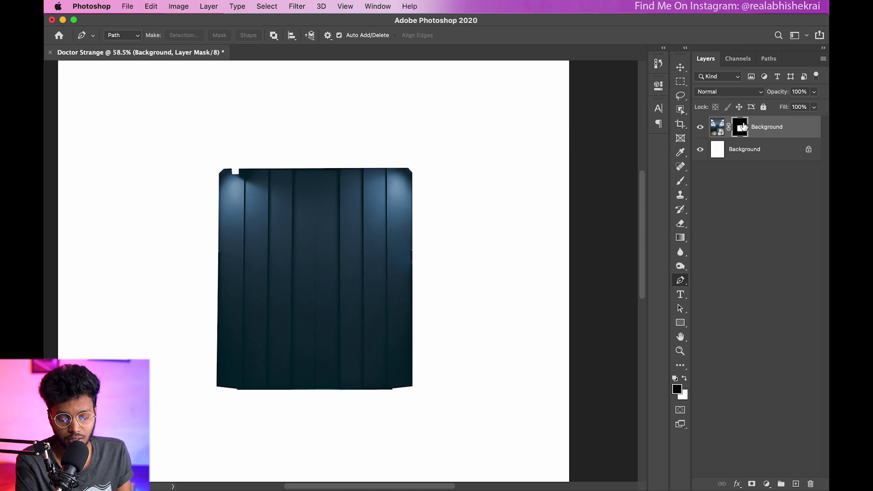
key("ctrl+i")
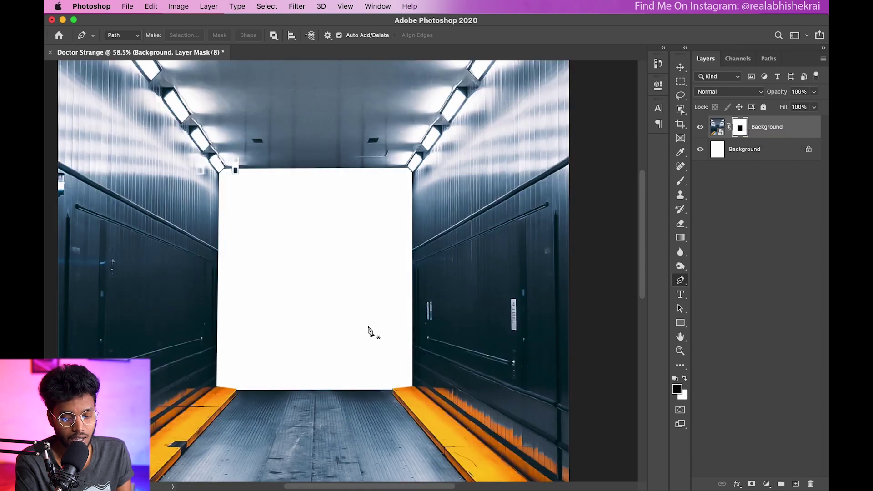
Hide the white background layer and convert the corridor layer to a Smart Object
left_click(701, 151)
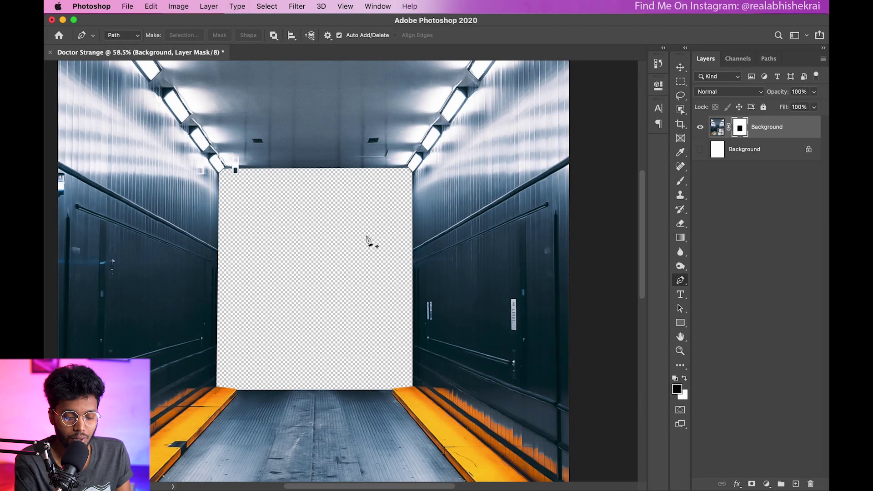
left_click_drag(378, 255, 325, 234)
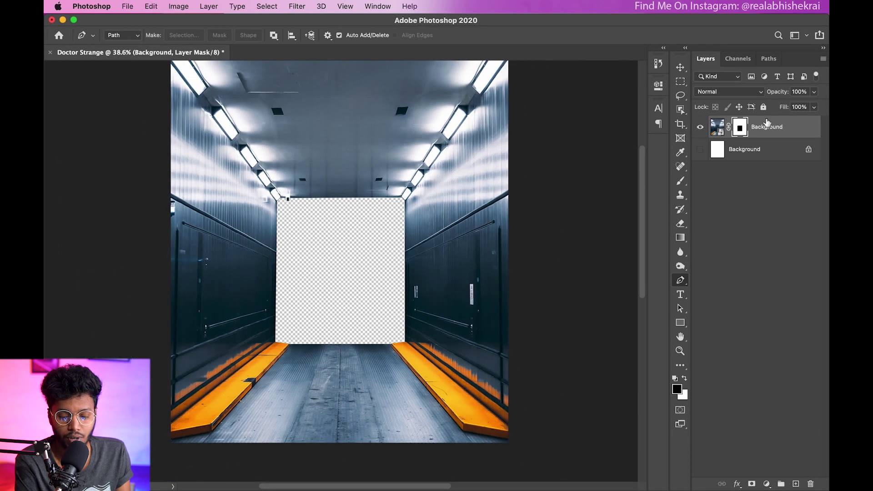
right_click(767, 122)
left_click(696, 238)
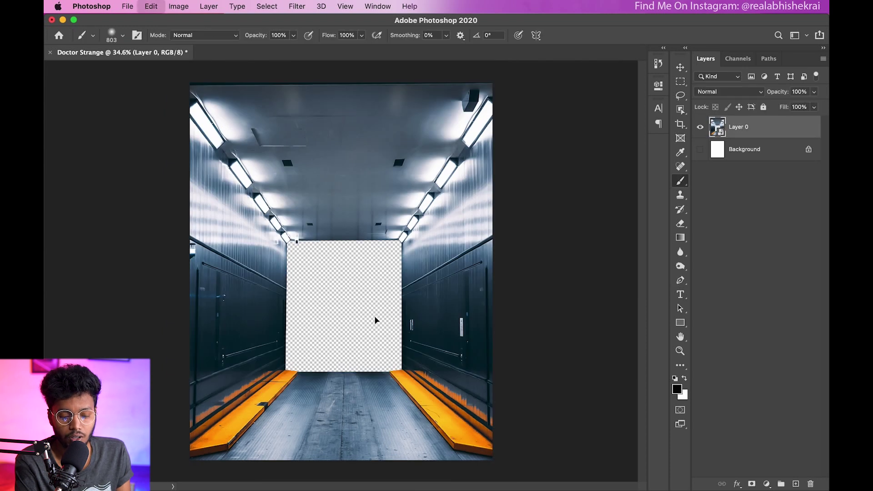
Warp the corridor layer, lifting the doorway opening's top corners to enlarge it
key("ctrl+t")
right_click(380, 335)
left_click(383, 423)
key("alt")
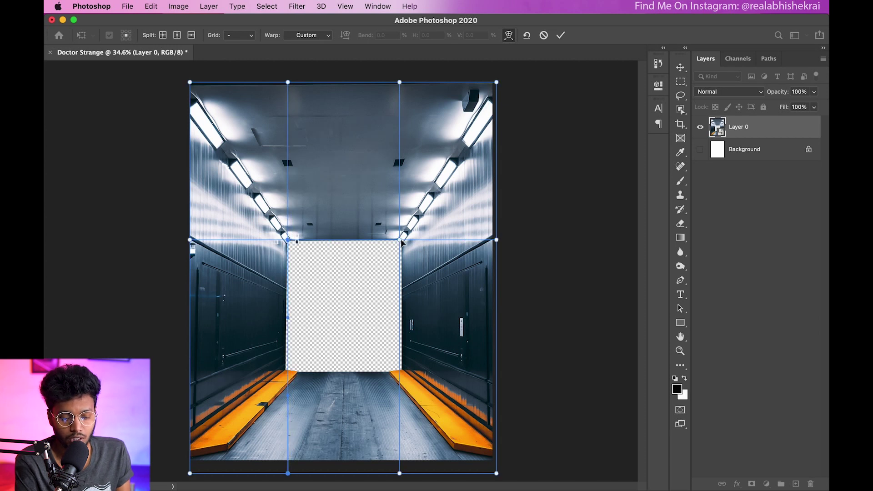
left_click_drag(401, 243, 403, 220)
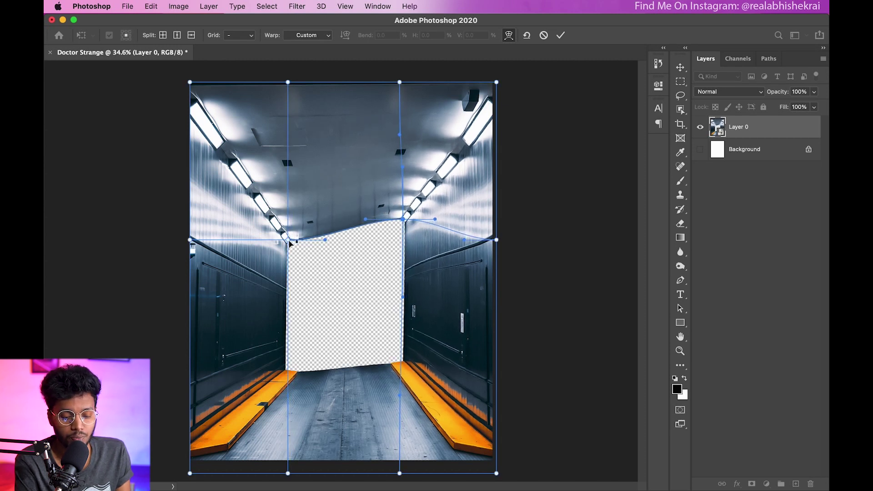
left_click_drag(289, 241, 283, 219)
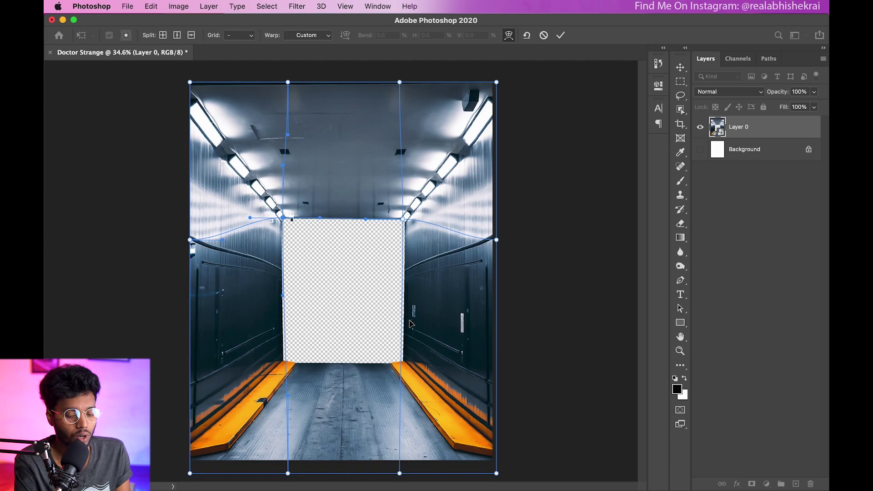
left_click_drag(402, 220, 400, 208)
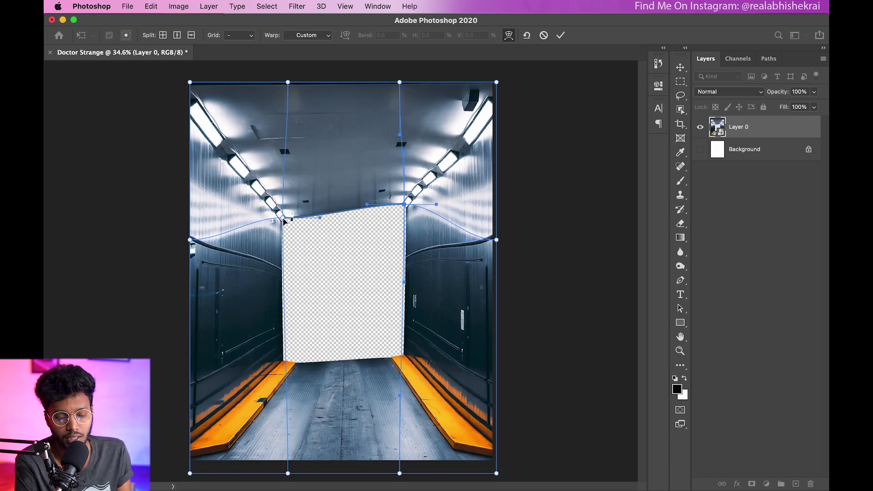
left_click_drag(285, 222, 285, 206)
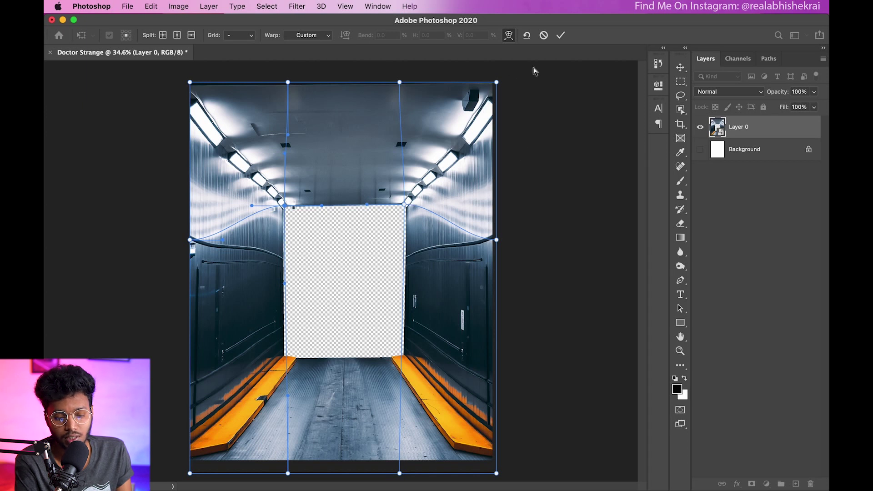
left_click(562, 38)
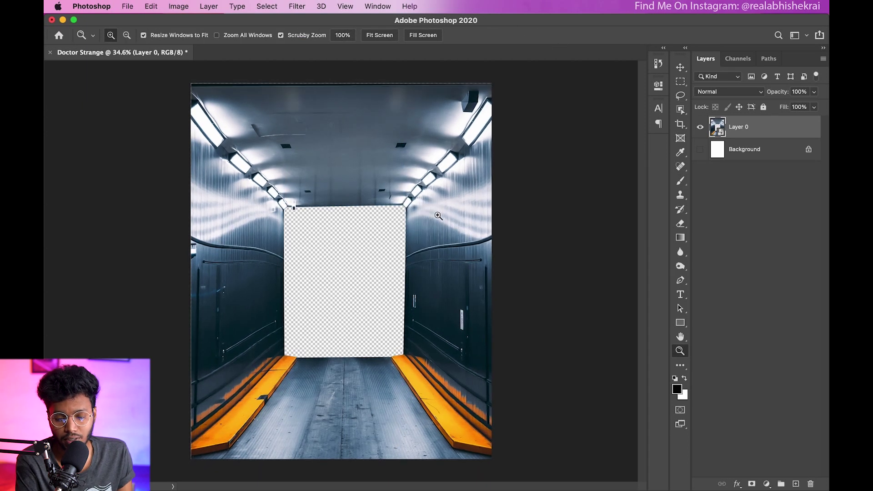
Place the doctor_strange PNG cutout into the corridor scene
key("b")
type("Background")
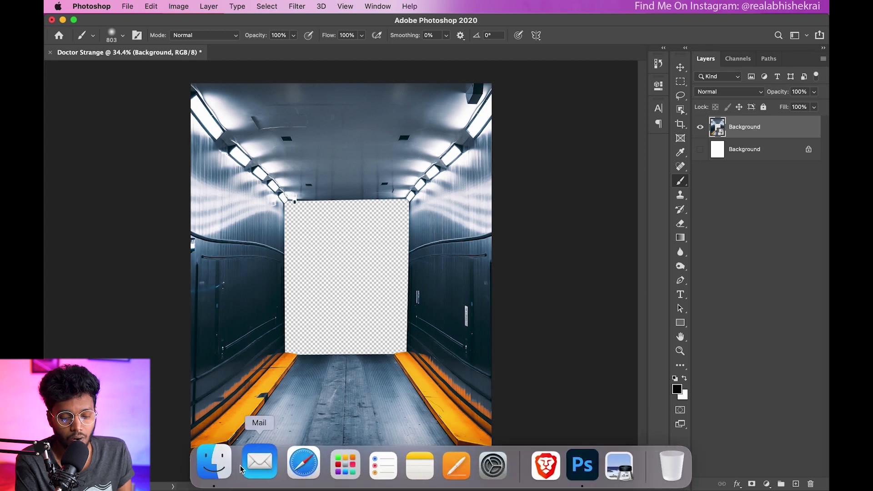
left_click(214, 462)
mouse_move(347, 178)
left_mouse_down()
mouse_move(305, 286)
mouse_move(369, 353)
left_mouse_up()
left_click(561, 35)
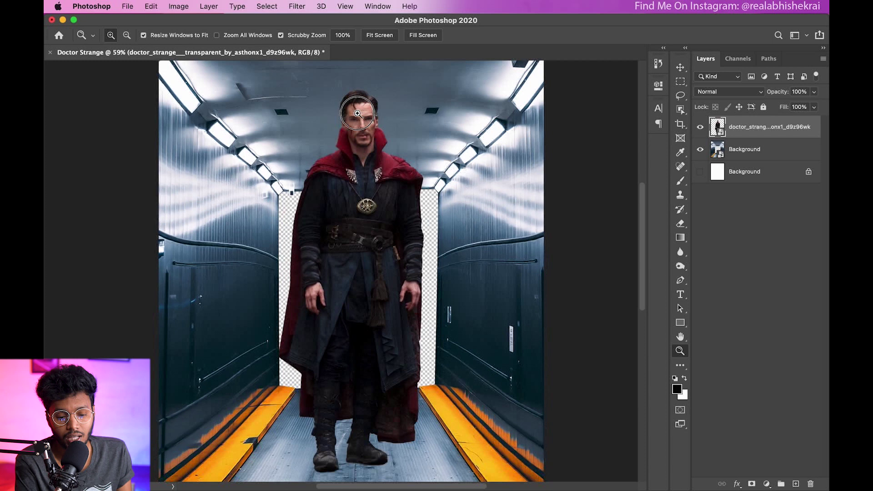
Apply a Camera Raw Filter to Doctor Strange with Shadows set to +30
left_click(297, 6)
left_click(314, 72)
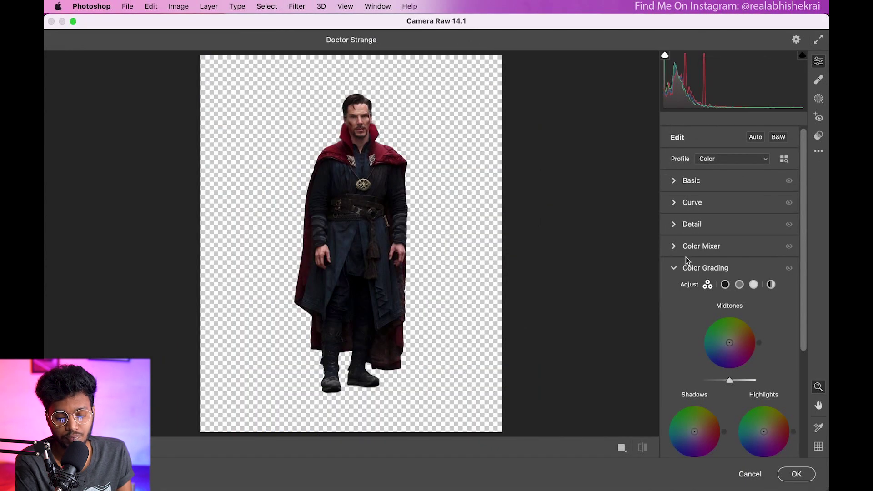
left_click(687, 267)
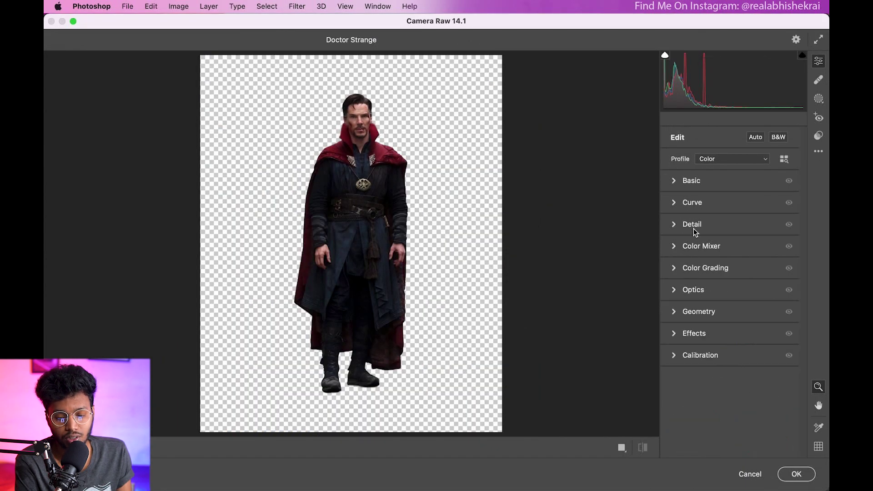
left_click(693, 181)
left_click(686, 160)
left_click(701, 229)
left_click(692, 226)
left_click(687, 180)
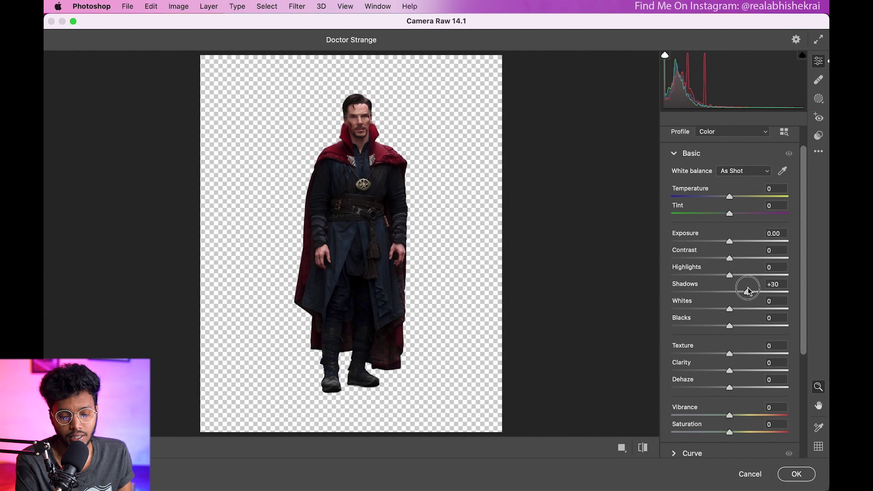
left_click(797, 474)
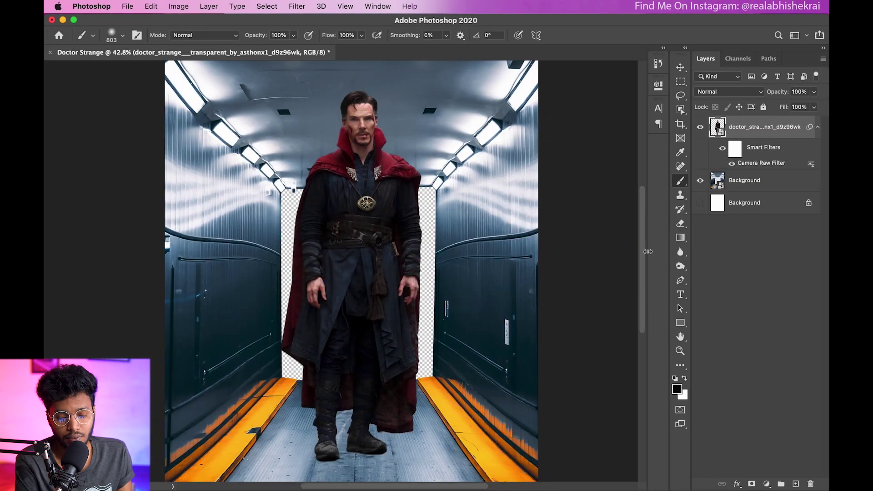
right_click(740, 137)
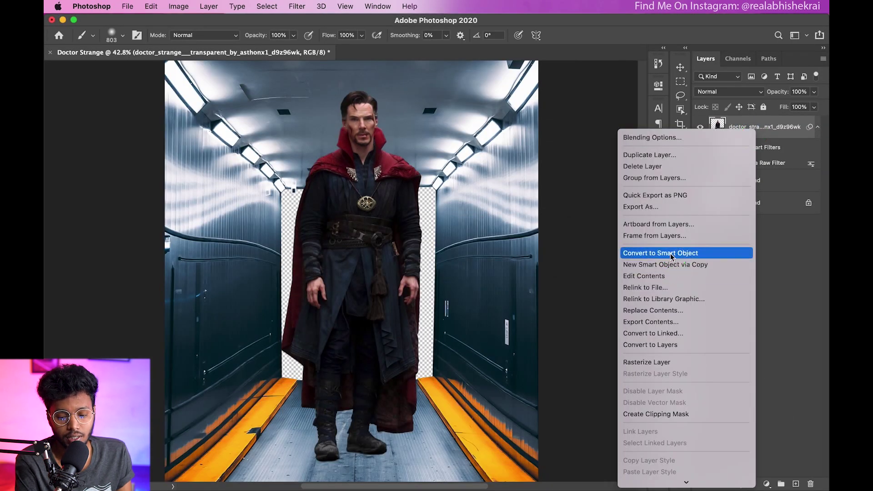
Convert Doctor Strange to a Smart Object named DS, then shrink and lower him
left_click(665, 253)
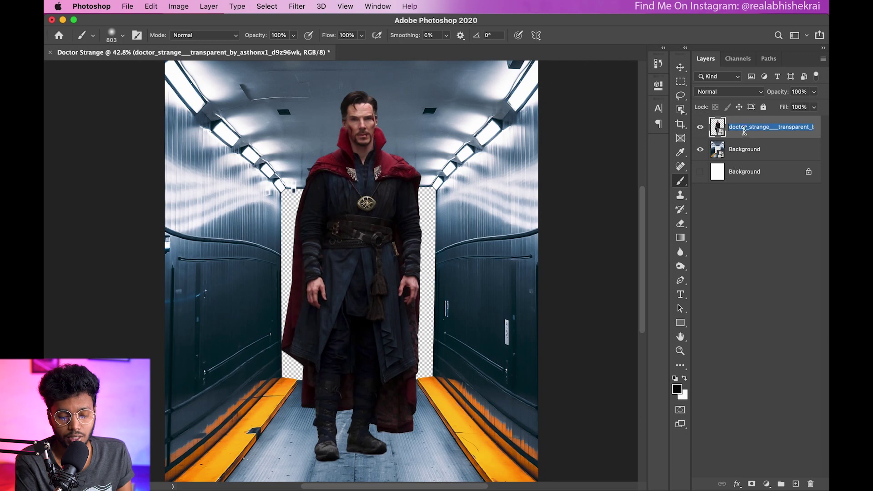
type("DS")
key("Return")
key("super+t")
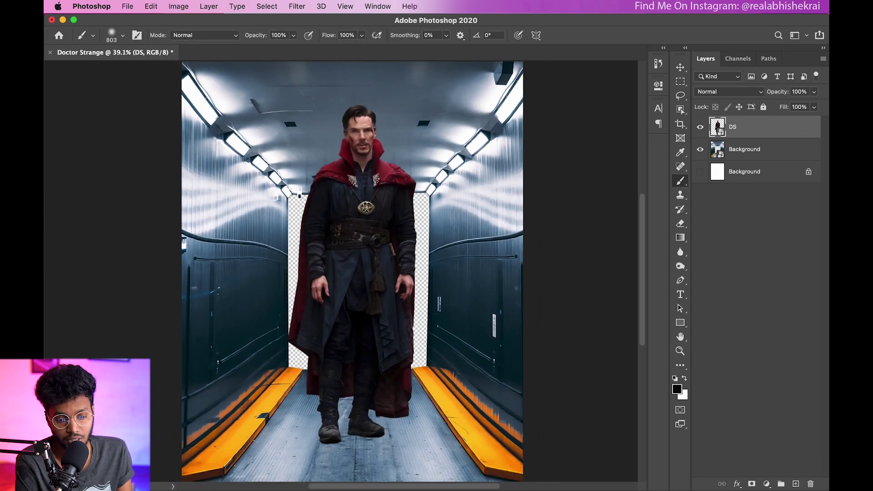
mouse_move(113, 53)
left_mouse_down()
mouse_move(224, 69)
mouse_move(243, 54)
left_mouse_up()
key("b")
key("super+t")
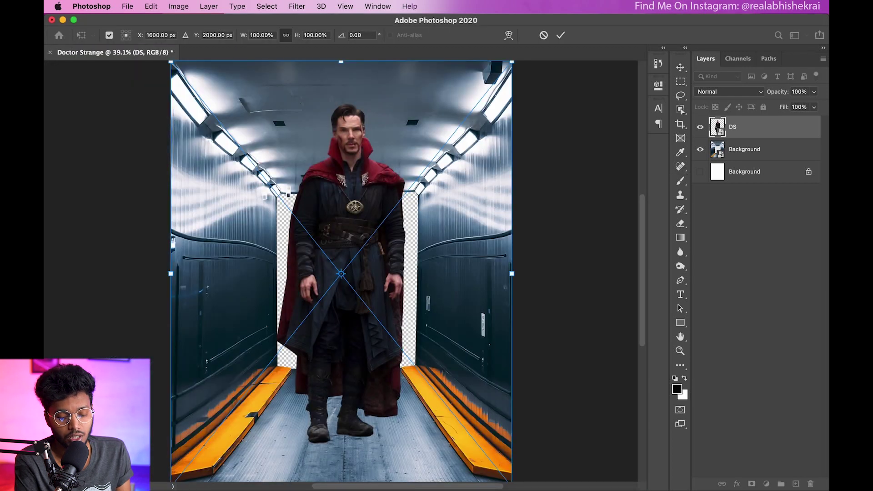
mouse_move(341, 62)
left_mouse_down()
mouse_move(341, 211)
mouse_move(341, 160)
left_mouse_up()
key("super+minus")
key("super+minus")
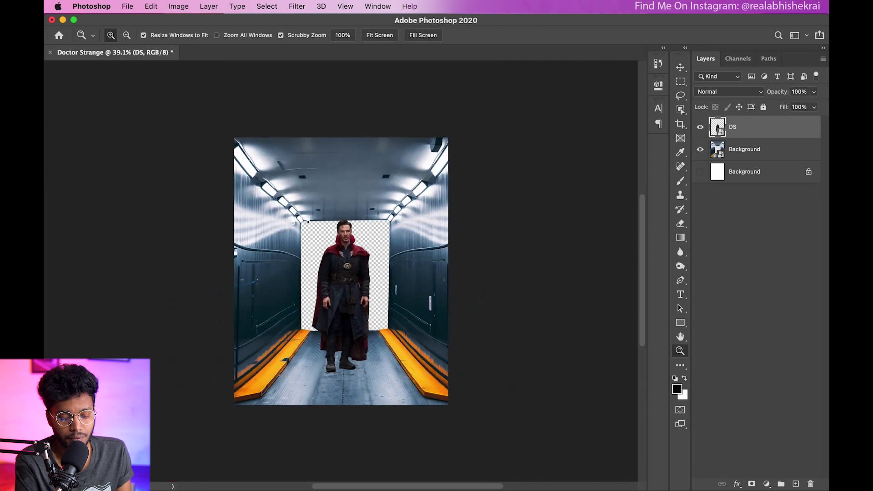
left_click_drag(362, 253, 362, 263)
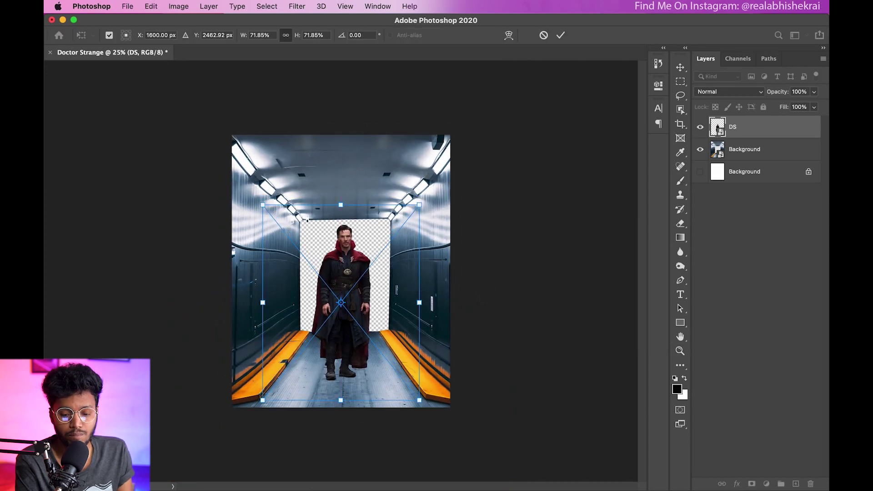
key("Return")
Place the sunset sky image below the corridor layer, scaled to fill the doorway
key("super+Tab")
mouse_move(412, 179)
left_mouse_down()
mouse_move(112, 261)
mouse_move(271, 266)
mouse_move(406, 332)
left_mouse_up()
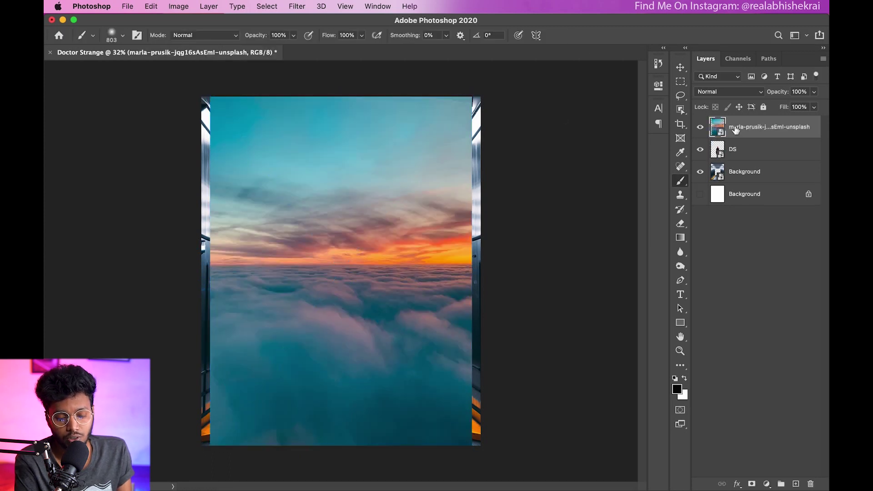
left_click_drag(769, 127, 769, 183)
left_click_drag(472, 97, 420, 183)
left_click(561, 35)
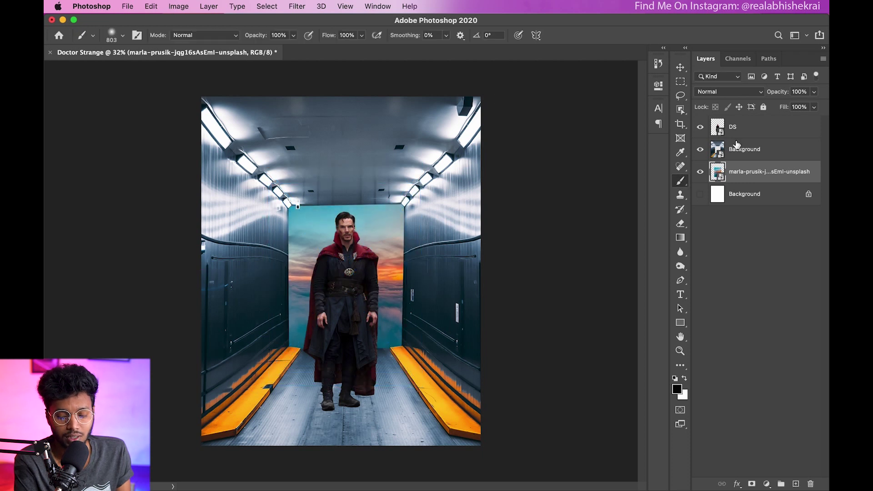
left_click(749, 135)
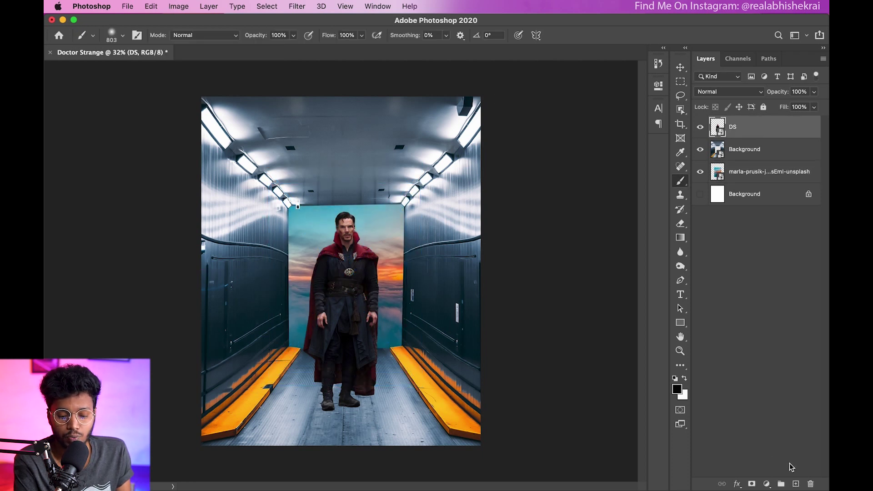
left_click(797, 485, "alt")
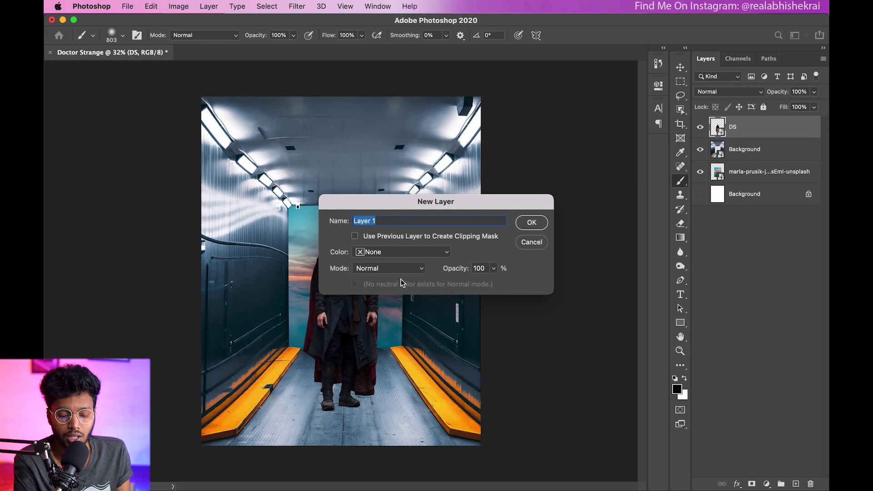
Create a new Soft Light layer filled with 50% gray
left_click(376, 273)
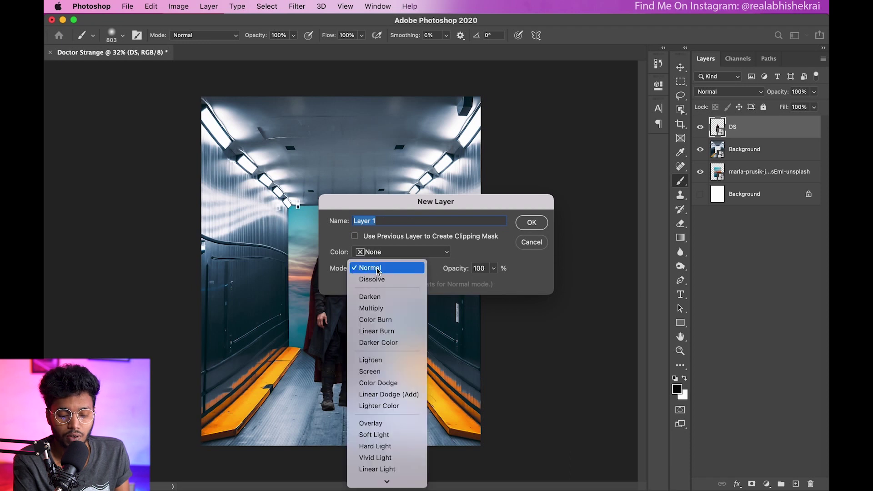
left_click(389, 435)
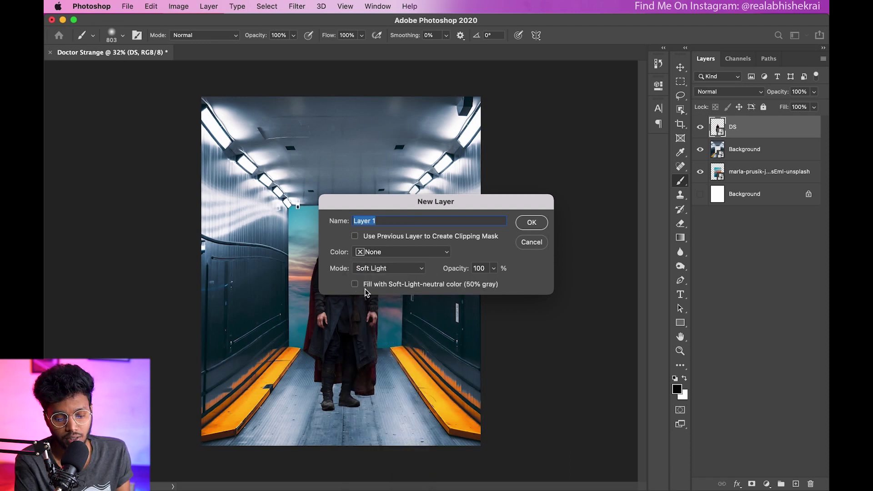
left_click(532, 223)
Switch Layer 1 to Color blend mode to view the composite in greyscale
left_click(718, 92)
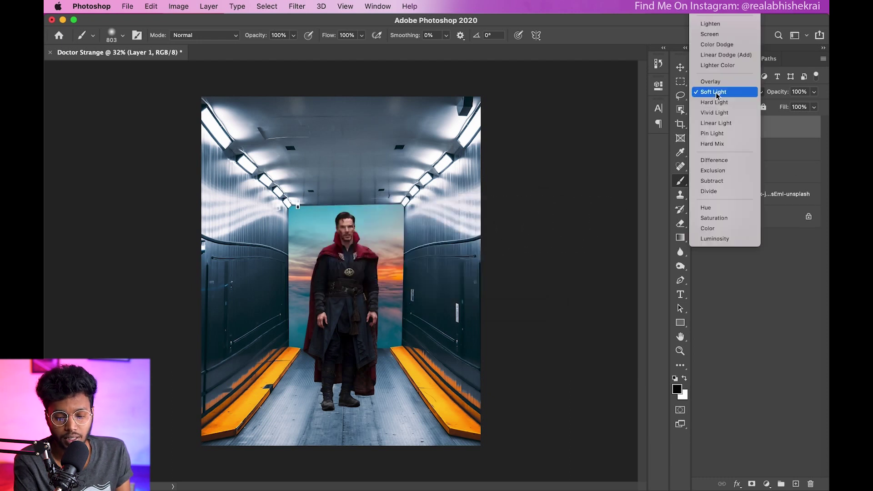
left_click(711, 228)
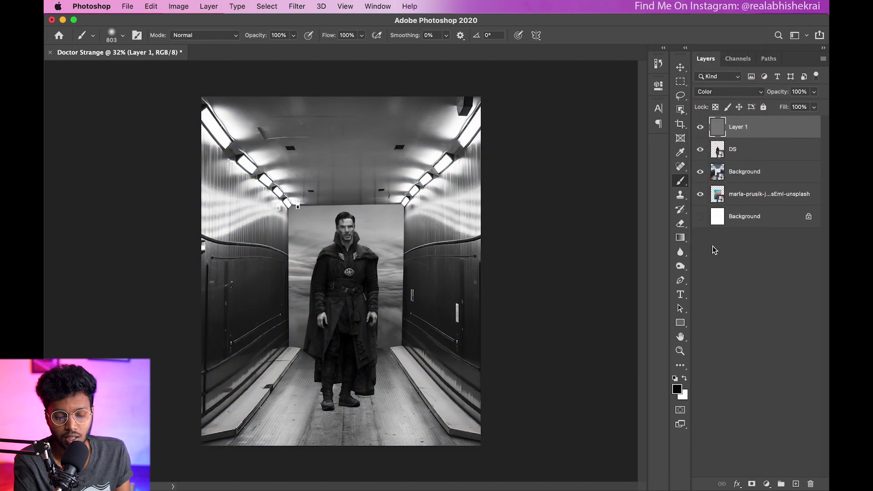
left_click(701, 128)
left_click(699, 127)
left_click(720, 156)
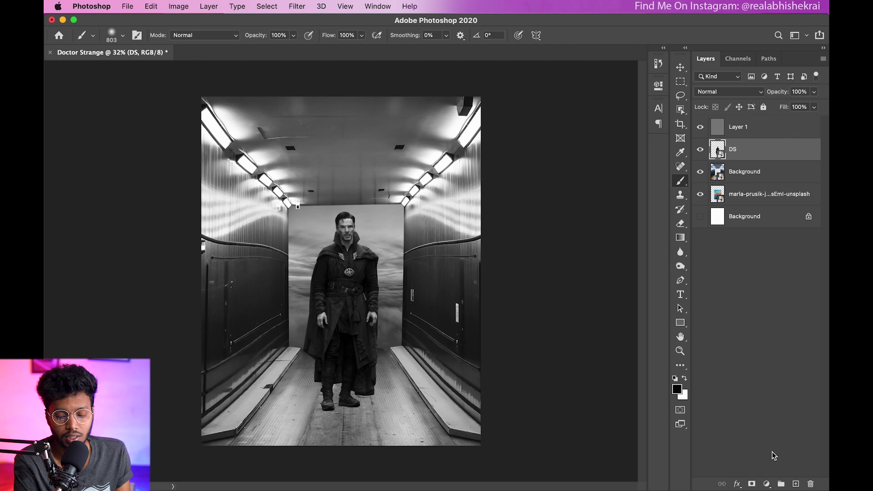
Add a Curves adjustment clipped to DS in Luminosity blend mode
left_click(767, 484)
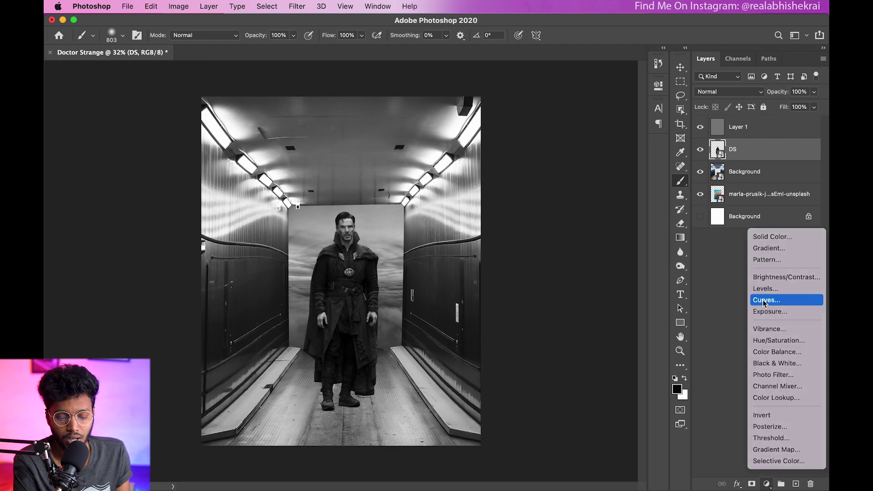
left_click(767, 300)
left_click(566, 311)
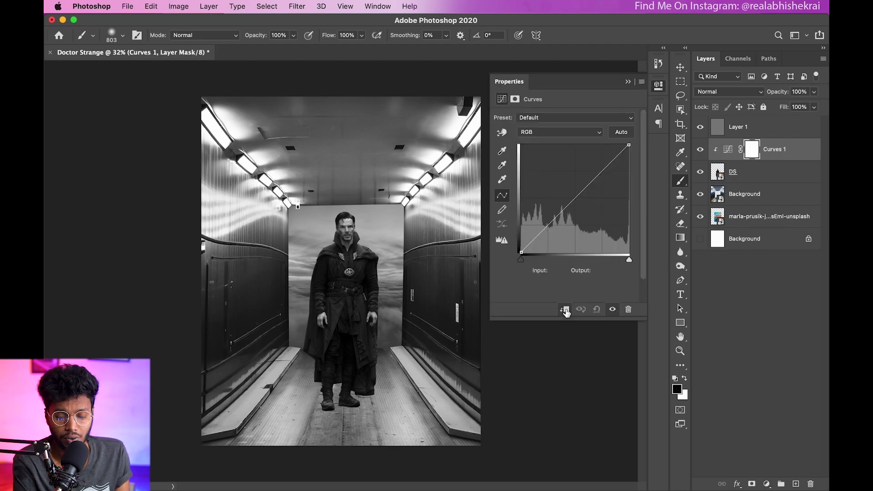
left_click(715, 93)
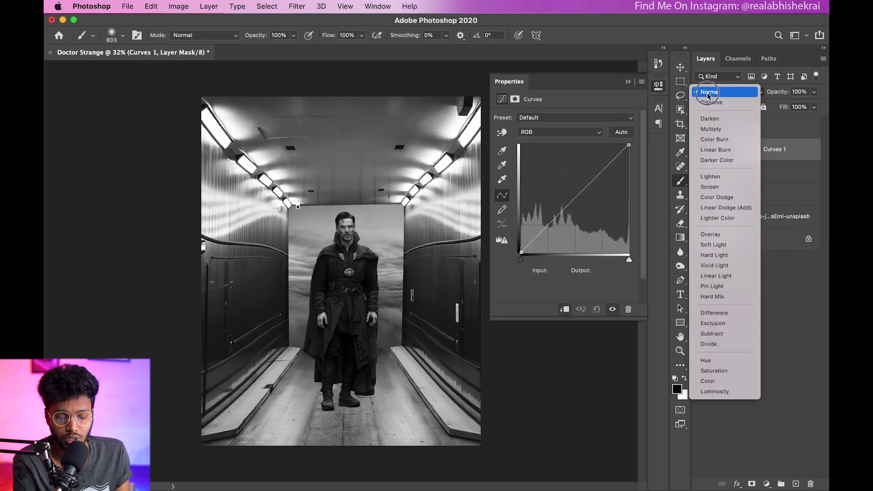
left_click(716, 392)
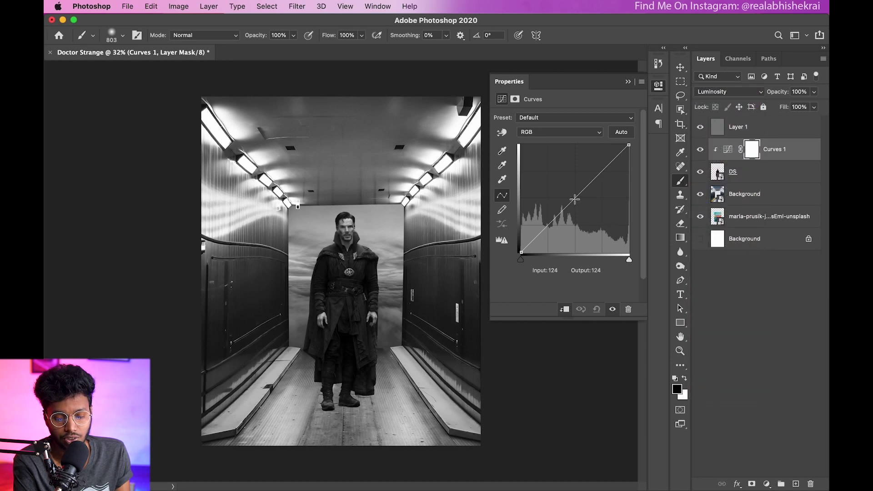
Raise the Curves midpoint from input 100 to output 153 to brighten Doctor Strange
left_click_drag(575, 199, 566, 185)
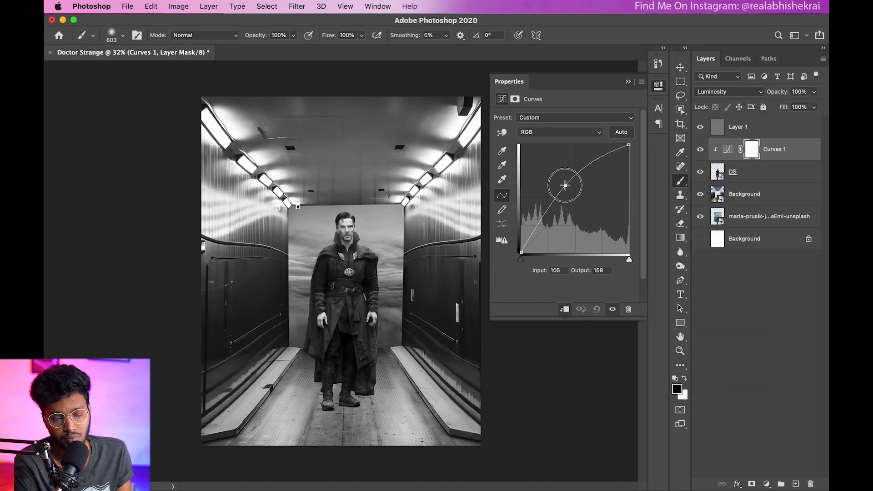
left_click_drag(565, 185, 566, 184)
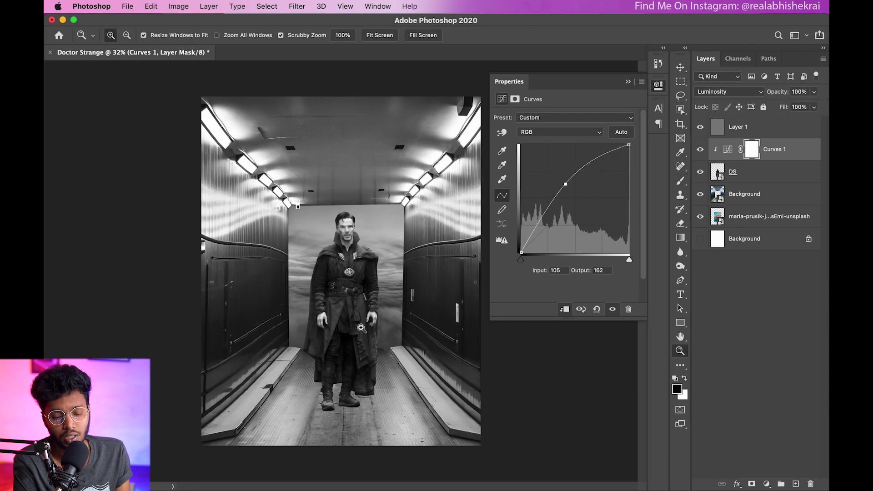
left_click_drag(367, 327, 377, 327)
left_click_drag(566, 184, 560, 182)
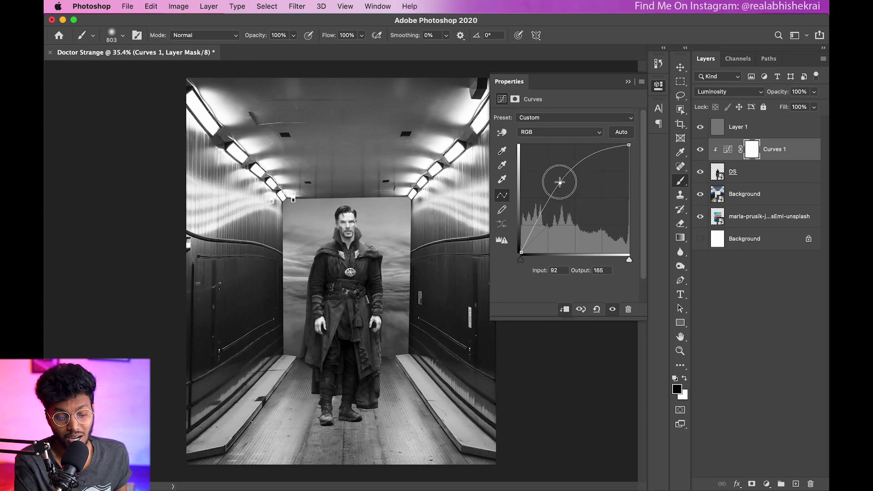
left_click_drag(560, 183, 563, 187)
Compare the curve on and off, then re-enable the greyscale check layer
left_click(701, 129)
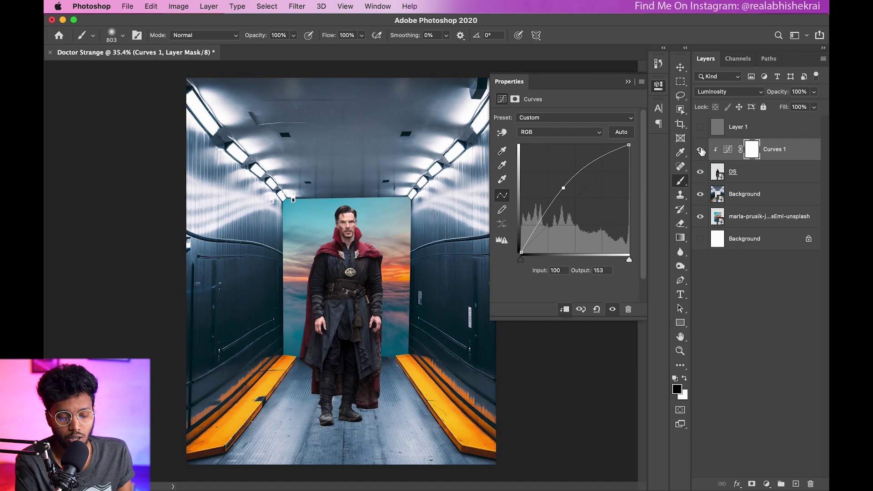
left_click(700, 150)
left_click(700, 150)
left_click(700, 128)
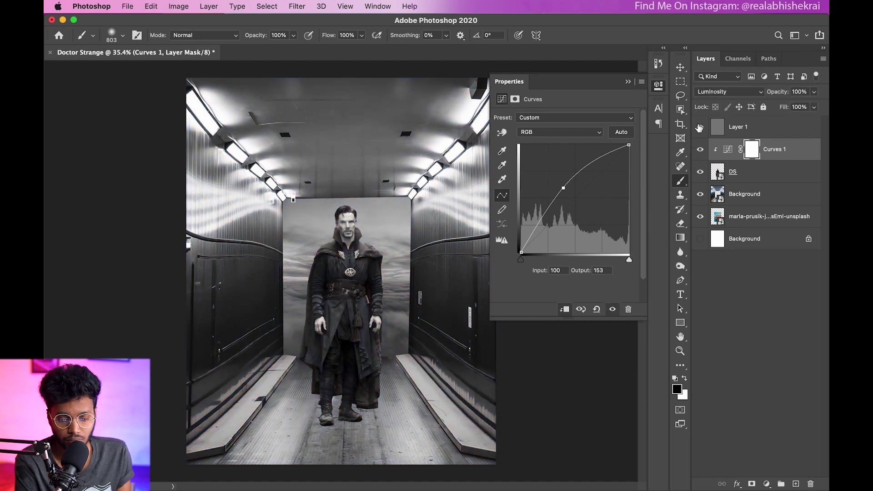
left_click(731, 194)
left_click(739, 218)
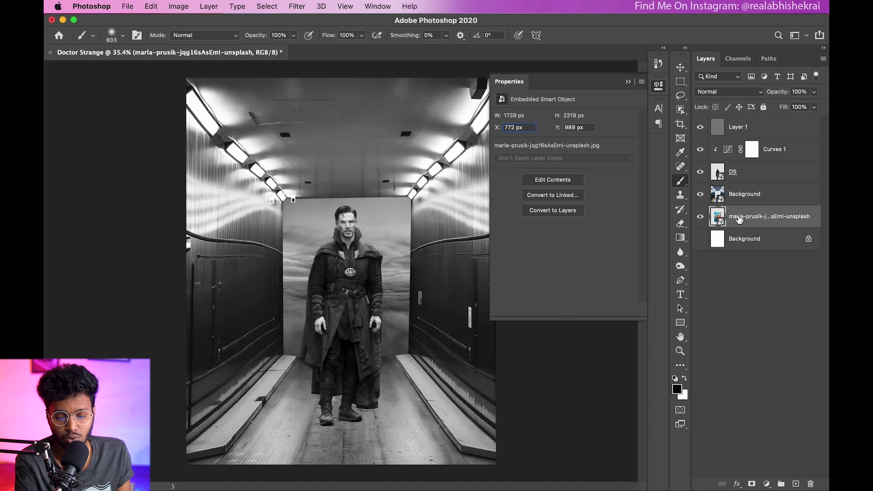
Add Curves 2 above the sunset sky, raising midtones from input 120 to output 141
left_click(700, 128)
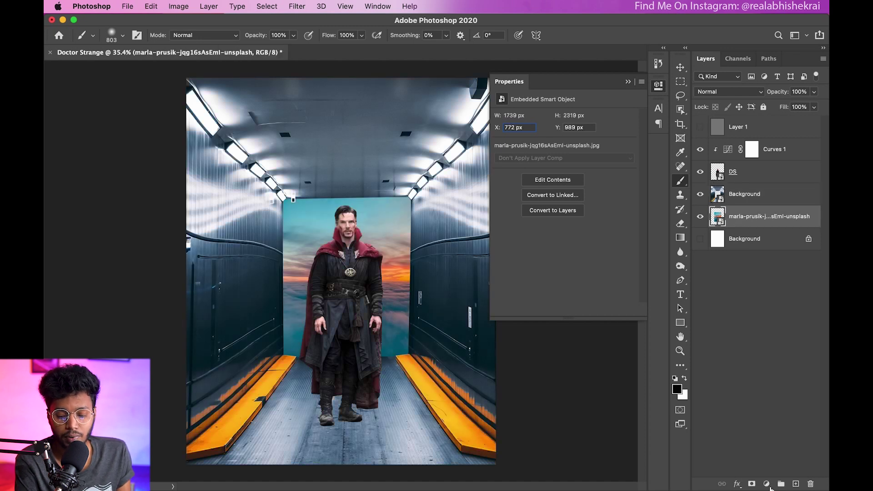
left_click(767, 484)
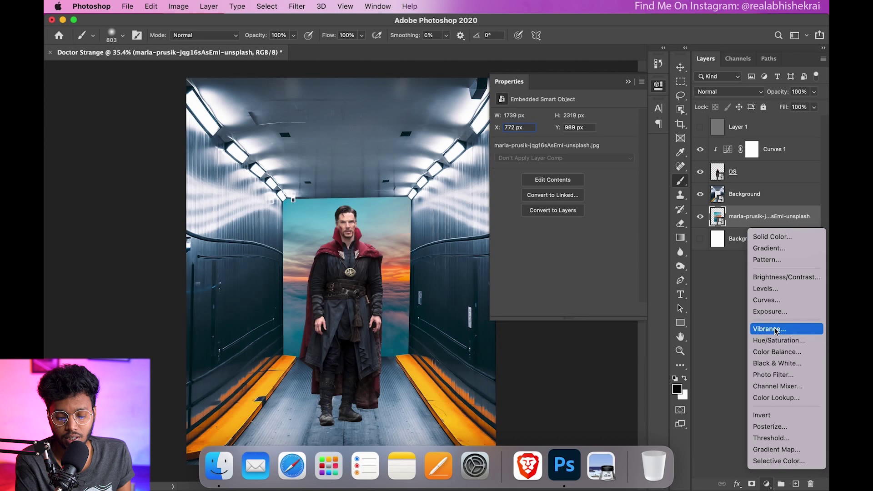
left_click(767, 300)
left_click_drag(569, 200, 572, 193)
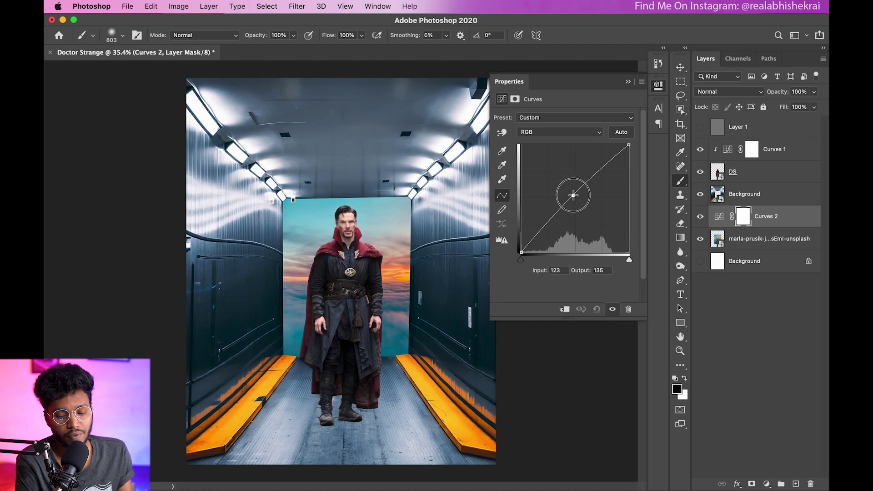
left_click(628, 81)
left_click(700, 128)
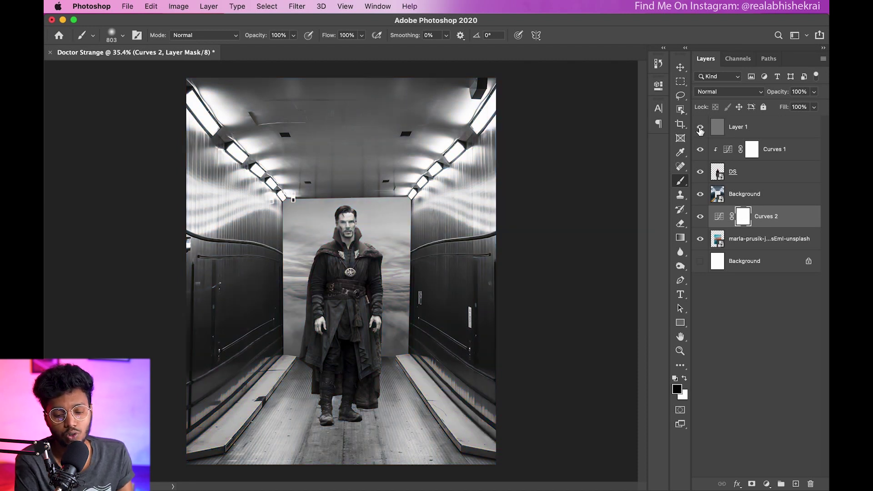
left_click(701, 128)
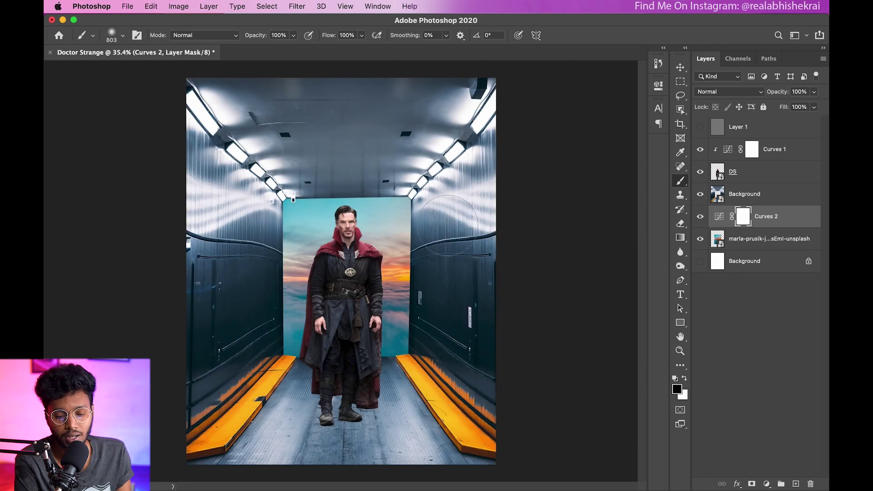
left_click(743, 193)
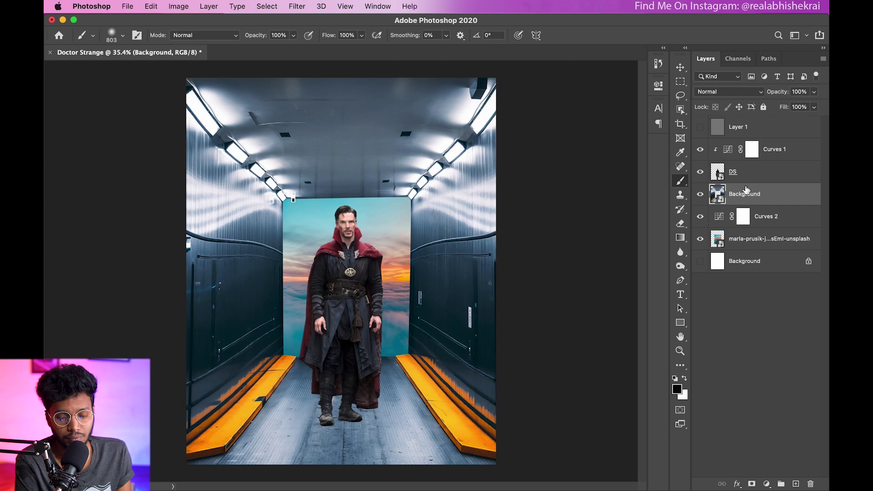
left_click(751, 177)
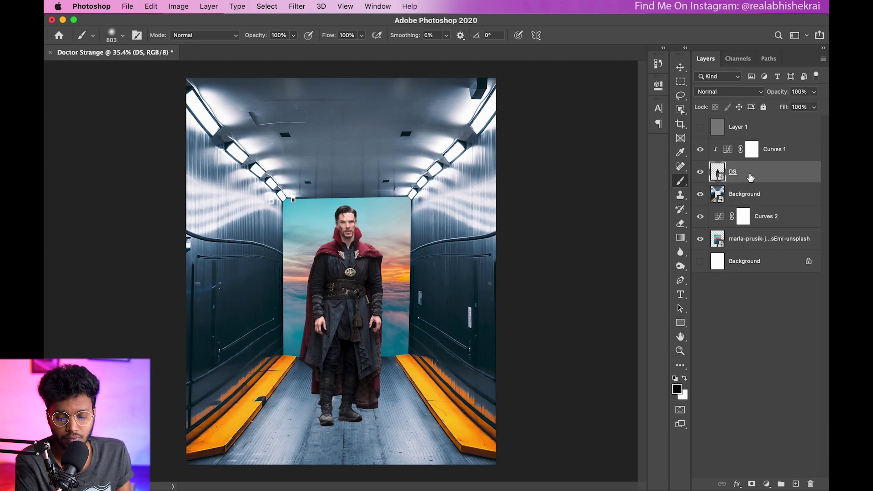
left_click(767, 484)
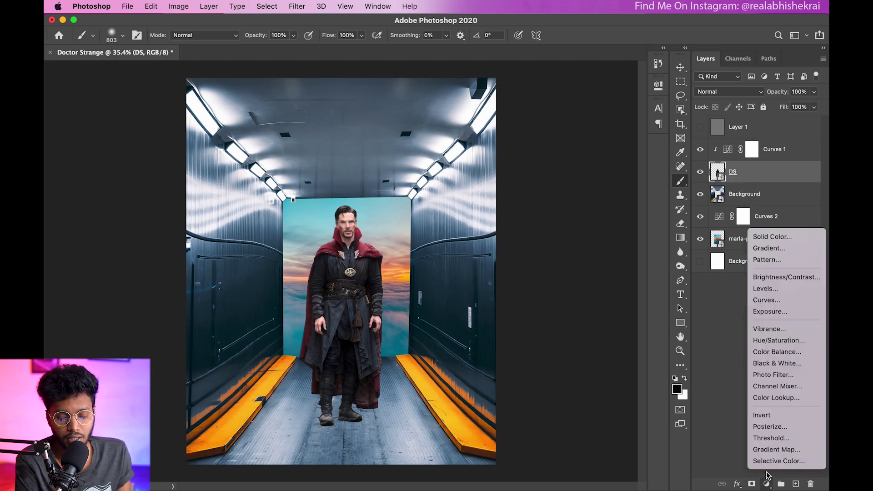
Add a Hue/Saturation adjustment clipped to the DS layer with Saturation +26
left_click(772, 341)
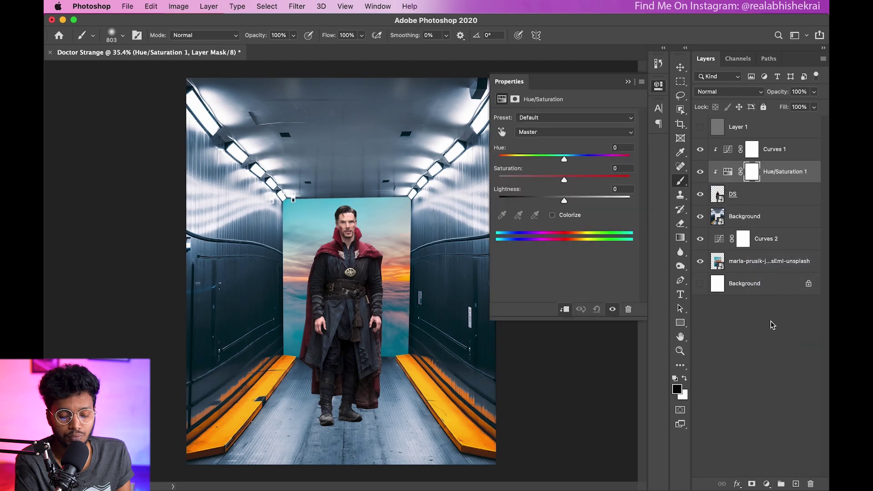
left_click_drag(565, 181, 582, 180)
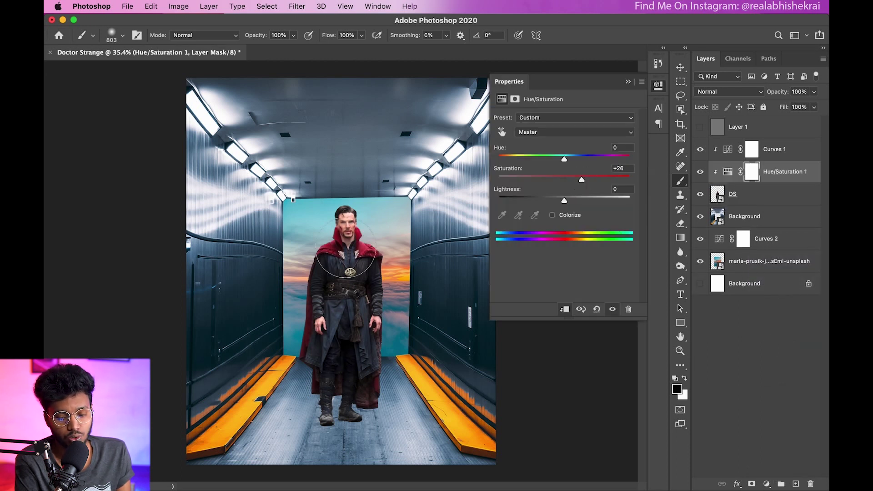
left_click(628, 82)
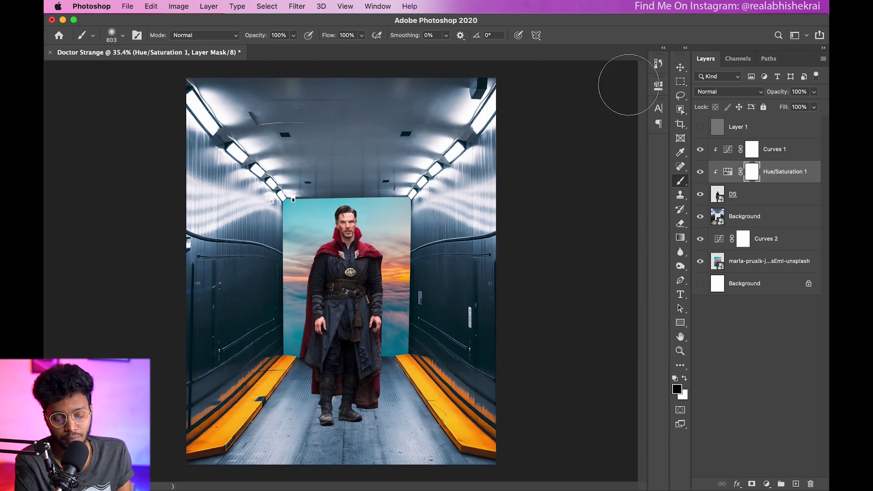
left_click(734, 217)
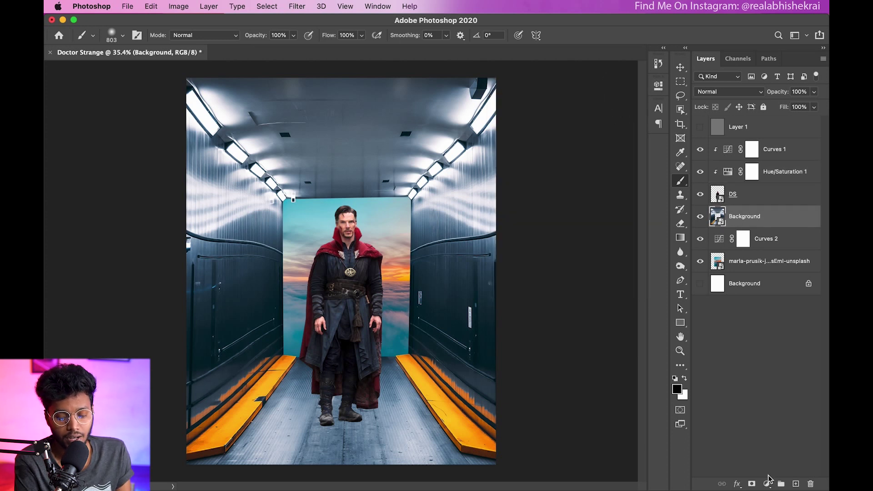
Add a Curves layer clipped to the corridor Background and raise the Red curve slightly
left_click(767, 484)
left_click(767, 300)
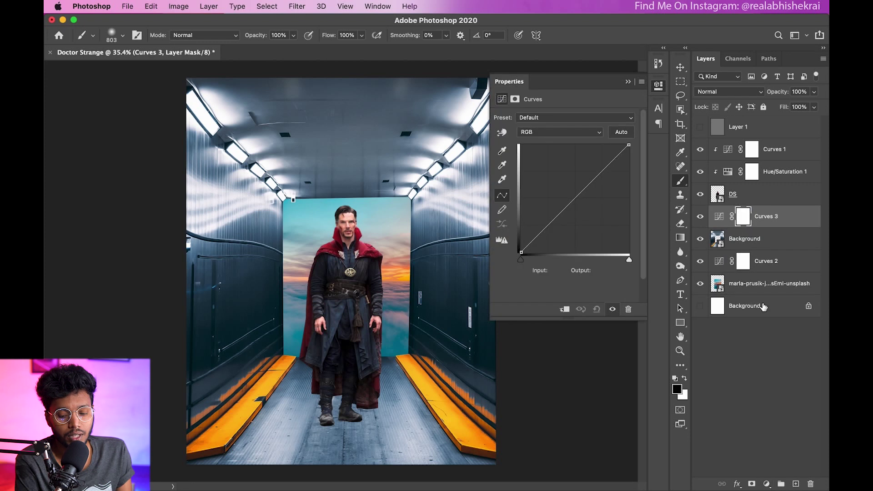
left_click(565, 310)
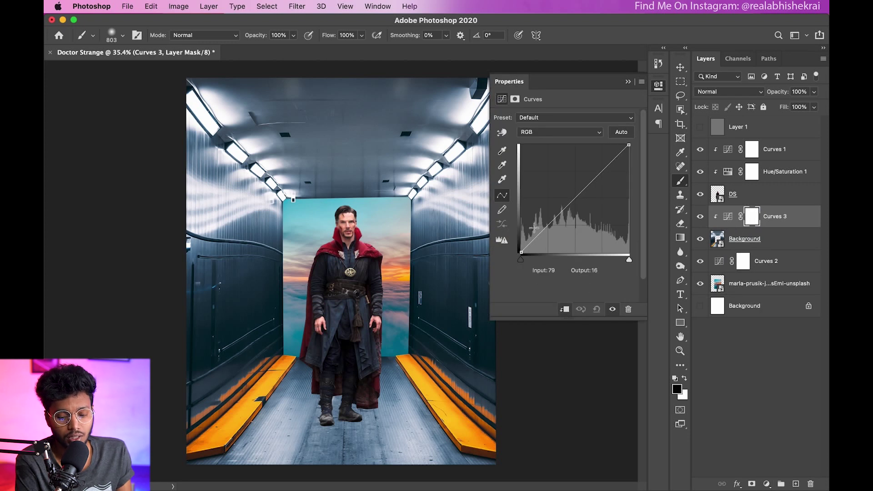
left_click(537, 133)
left_click(537, 143)
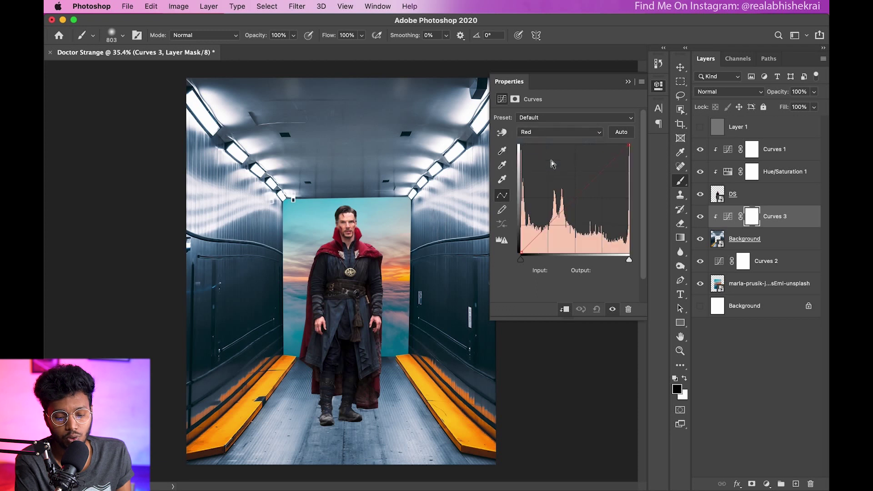
left_click(576, 202)
left_click_drag(577, 202, 578, 201)
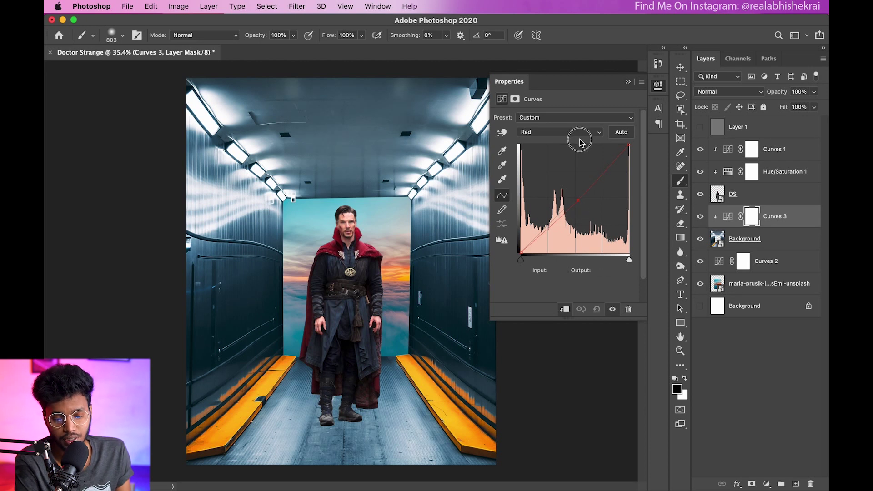
Adjust the Green curve and lower the Blue curve to cool the walls, then compare
left_click(558, 135)
left_click(555, 144)
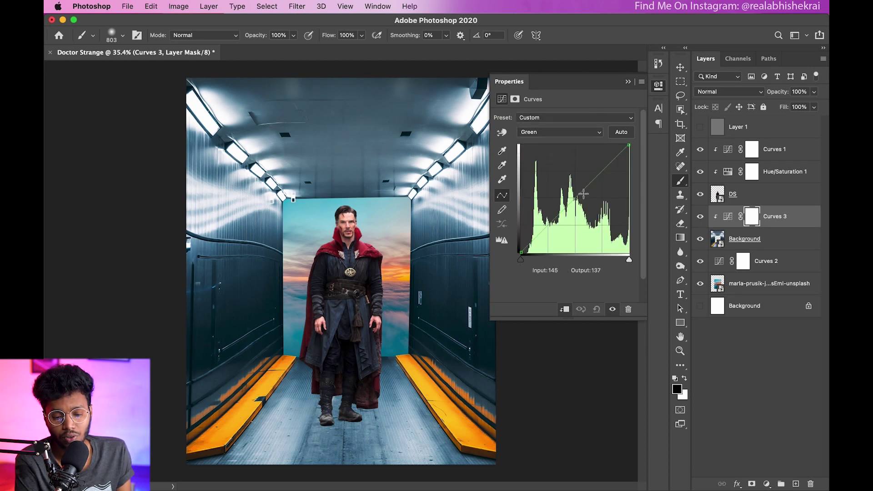
left_click_drag(571, 194, 575, 196)
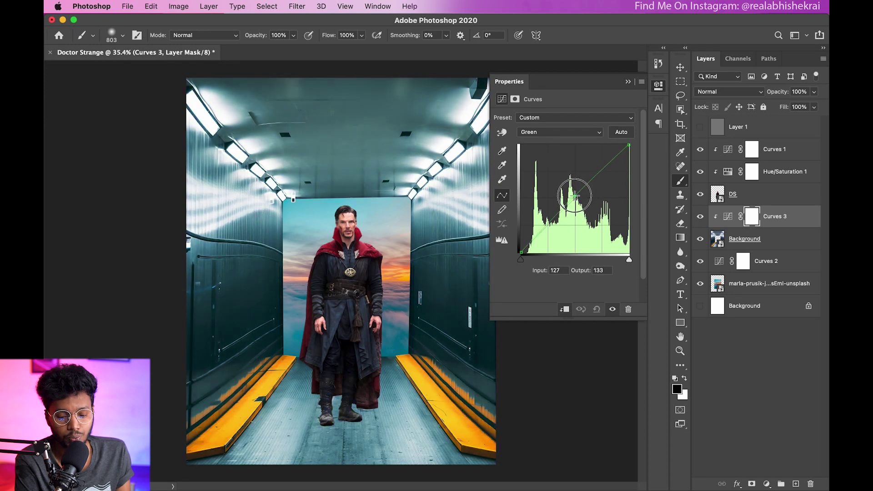
left_click(555, 133)
left_click(554, 143)
left_click_drag(569, 193, 571, 197)
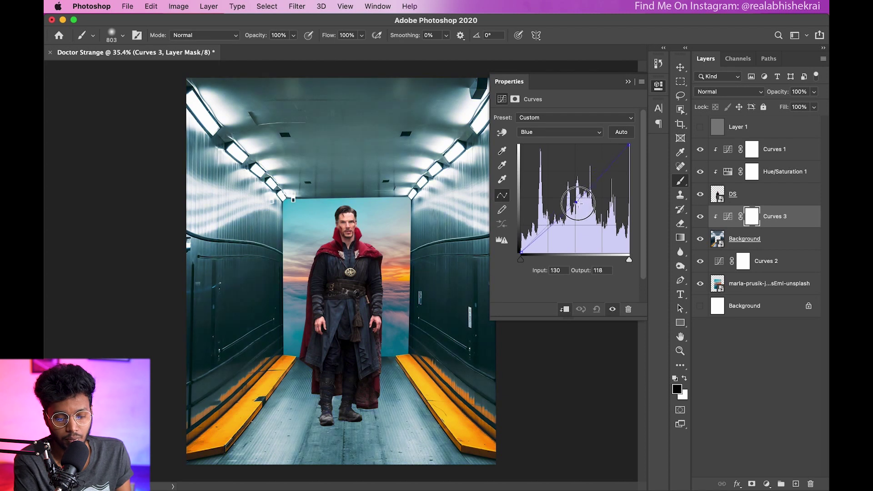
left_click(700, 217)
left_click(700, 217)
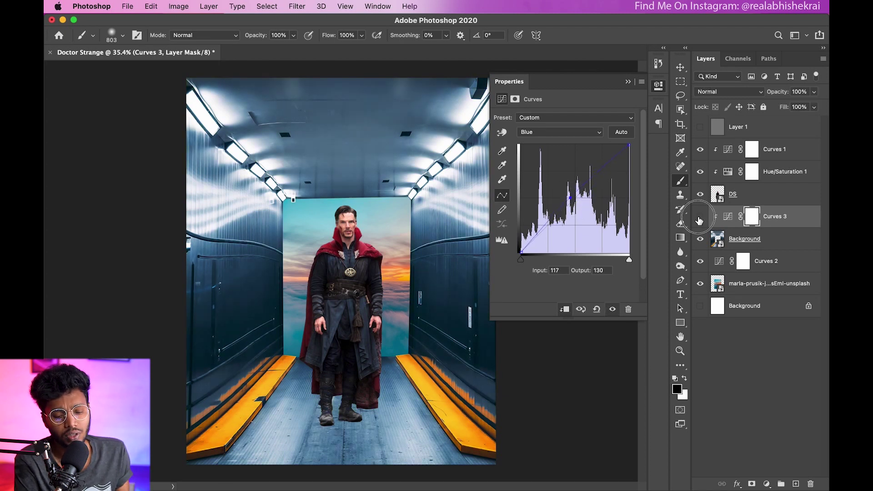
left_click(700, 217)
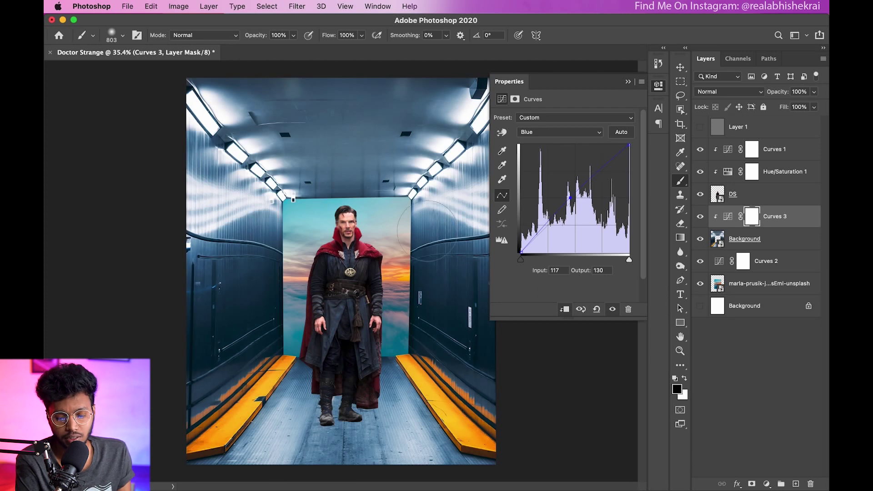
left_click(768, 483)
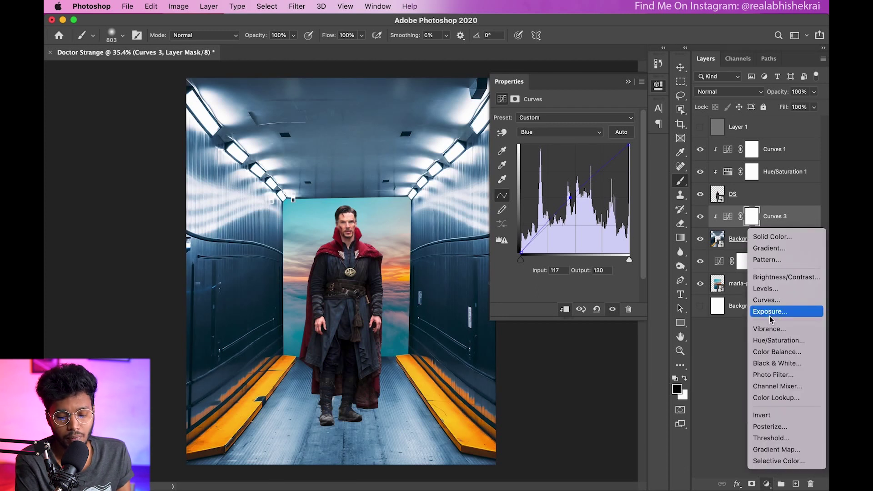
Clip a Color Balance layer to the corridor with midtones Cyan/Red -17 and Yellow/Blue +11
left_click(773, 353)
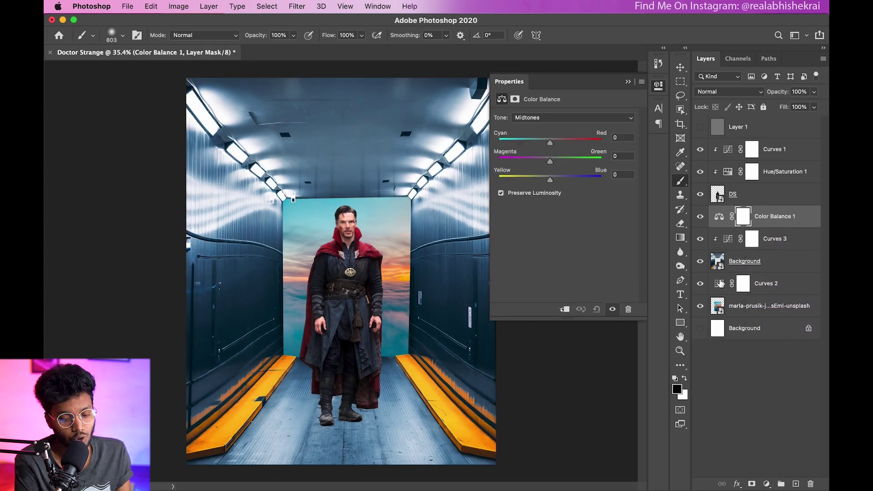
left_click(564, 310)
left_click_drag(550, 143, 546, 145)
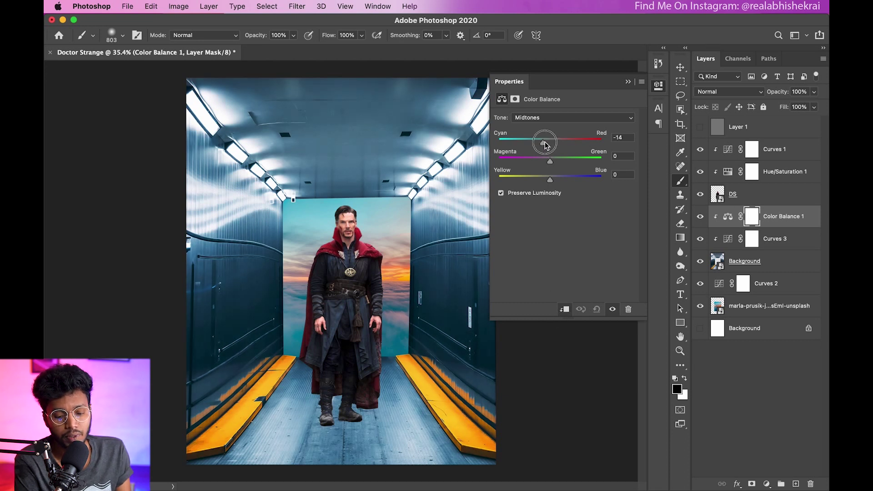
left_click_drag(550, 179, 558, 180)
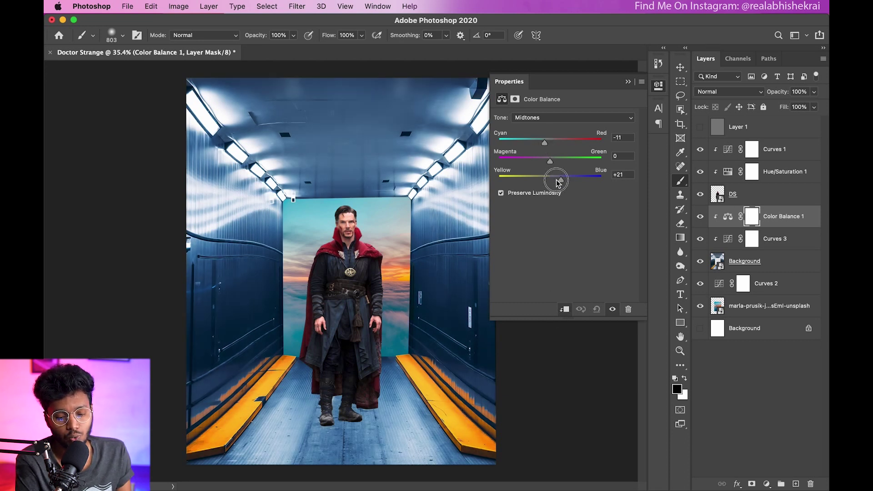
left_click_drag(545, 143, 541, 142)
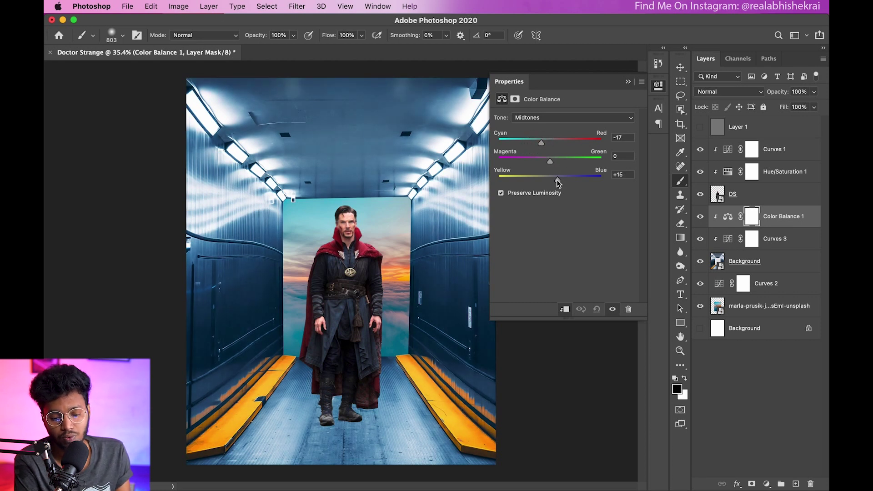
left_click_drag(558, 180, 552, 164)
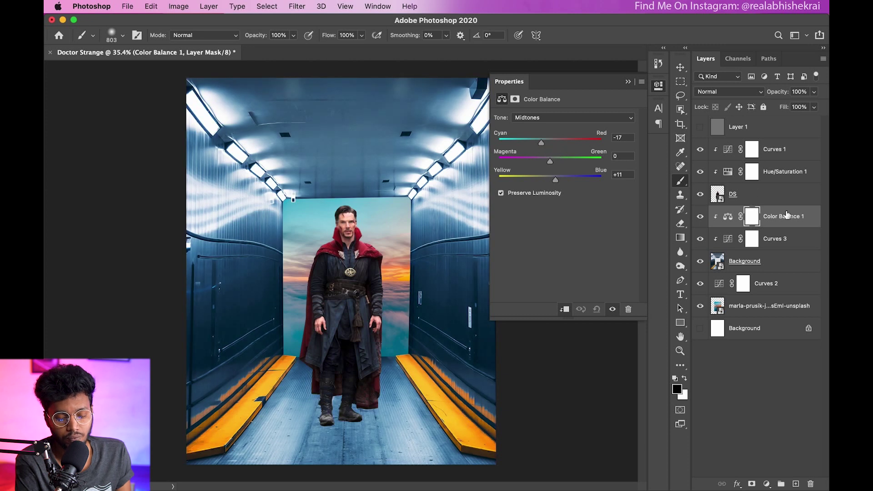
key("ctrl+2")
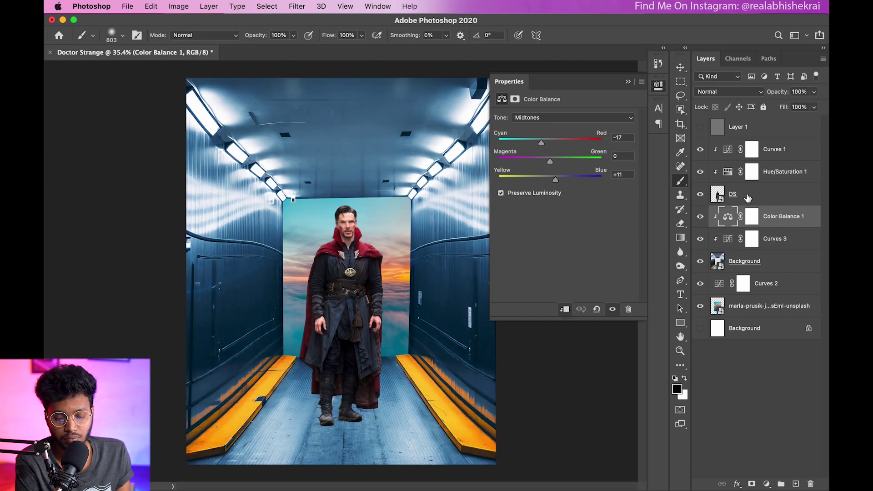
left_click(774, 150)
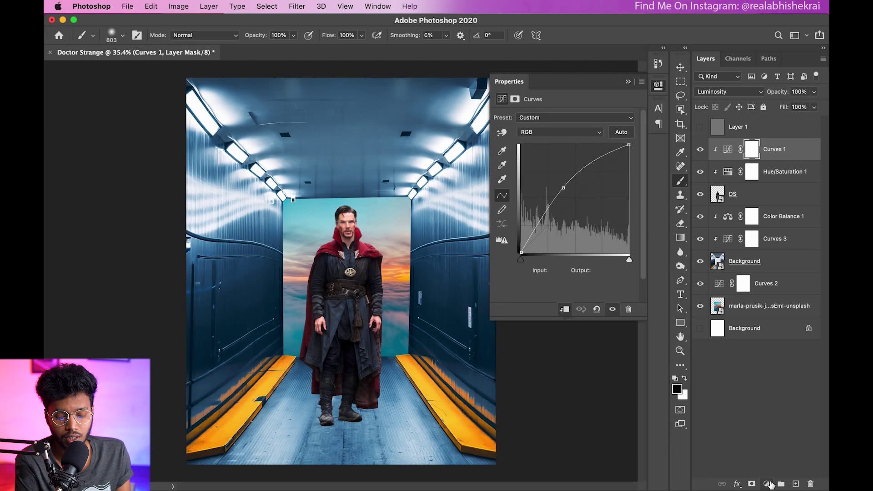
Clip a new Color Balance layer to the figure, shifting its midtones toward cyan and blue
left_click(769, 484)
left_click(764, 352)
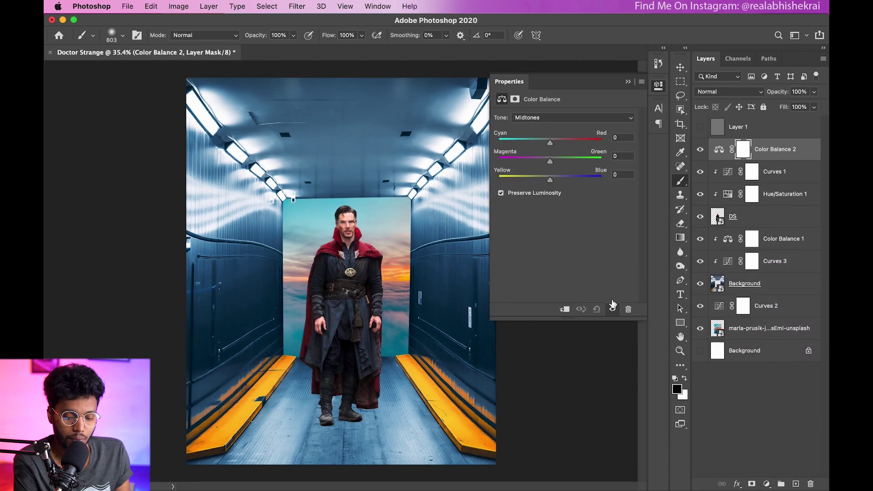
left_click(565, 309)
mouse_move(550, 145)
left_mouse_down()
mouse_move(527, 149)
mouse_move(533, 144)
left_mouse_up()
mouse_move(550, 180)
left_mouse_down()
mouse_move(570, 181)
mouse_move(560, 162)
left_mouse_up()
Shift the figure's highlights and shadows toward cyan, then zoom in on the figure
left_click(553, 117)
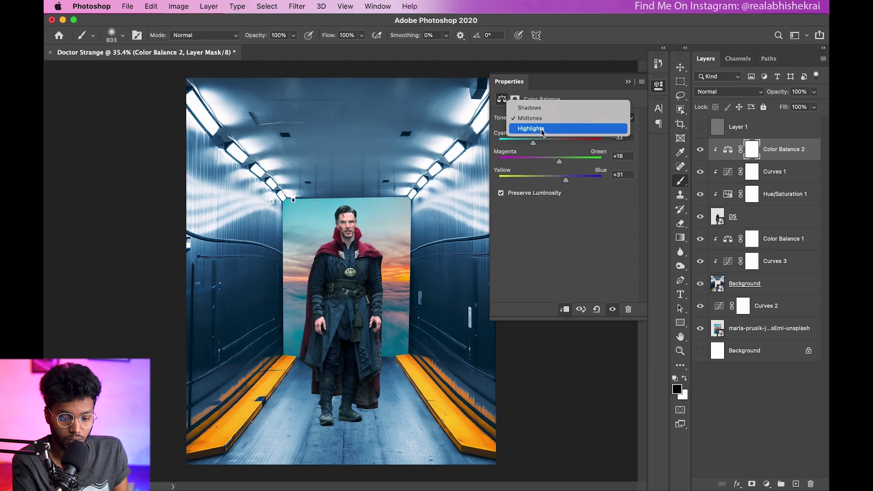
left_click(543, 129)
left_click_drag(551, 144, 542, 144)
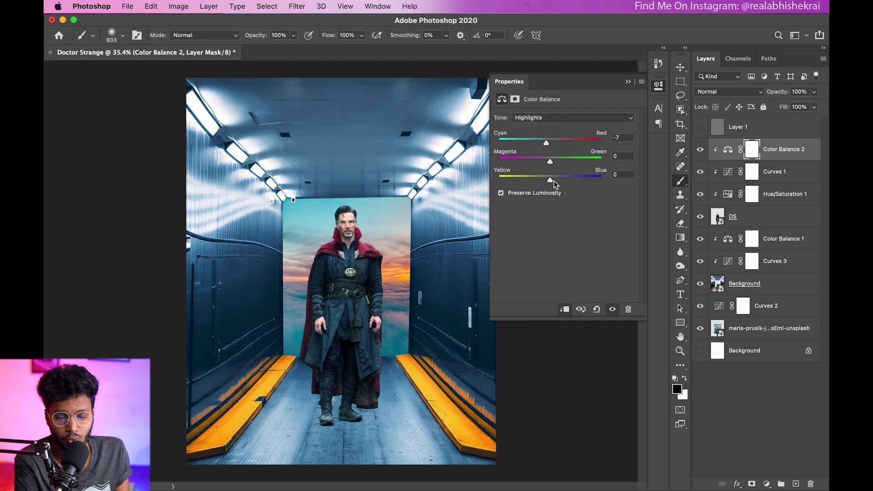
left_click(555, 119)
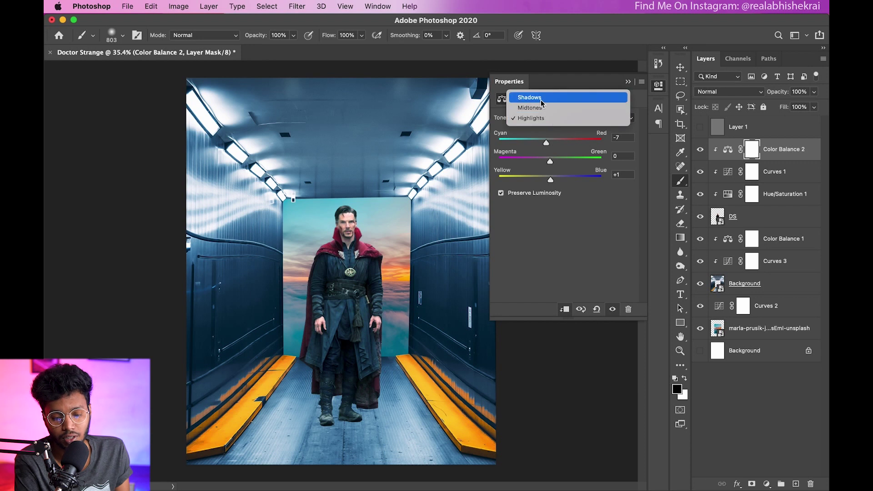
left_click(541, 98)
left_click_drag(551, 143, 545, 143)
left_click_drag(549, 180, 549, 180)
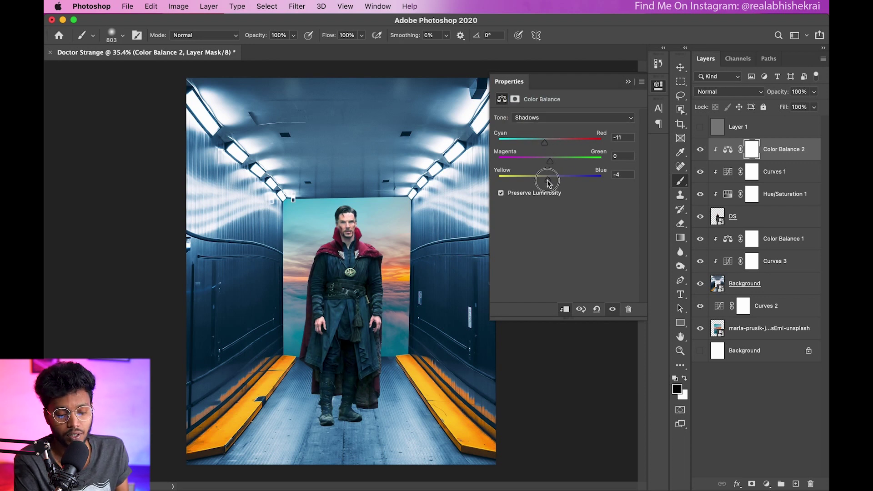
key("z")
left_click(392, 293)
key("b")
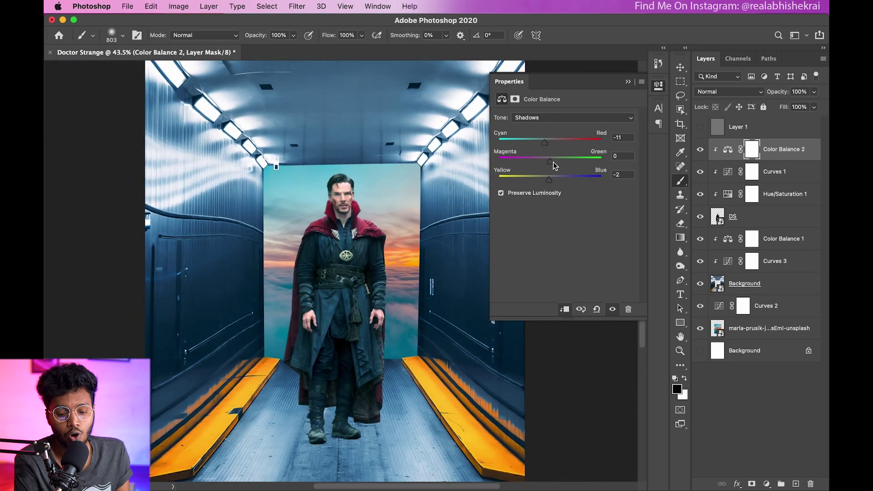
Finish the midtones at -33/+6/+31, compare the grade on and off, and close Properties
left_click(555, 117)
left_click(527, 129)
left_click_drag(550, 161, 555, 163)
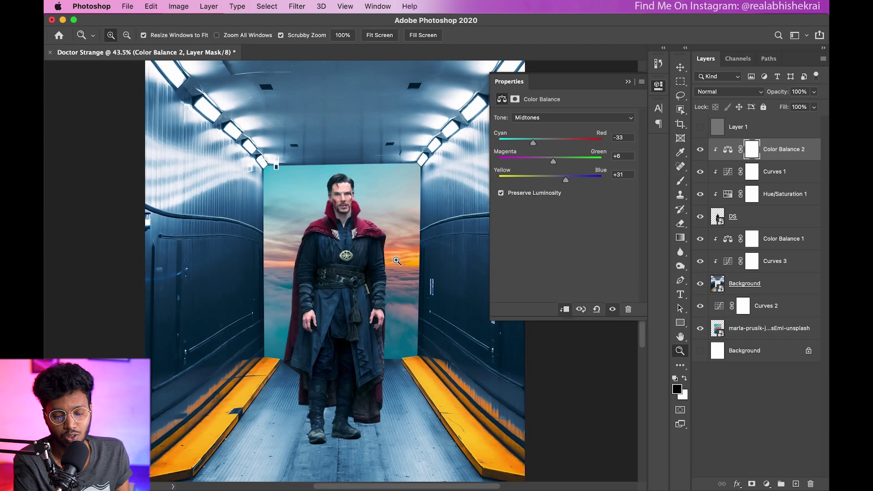
scroll(362, 327, "down", 2)
left_click(700, 152)
left_click(701, 151)
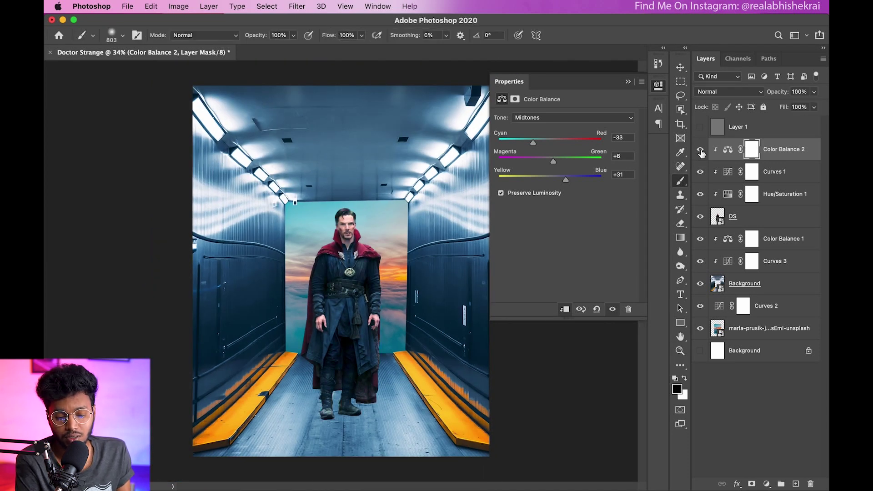
left_click(701, 152)
left_click(701, 153)
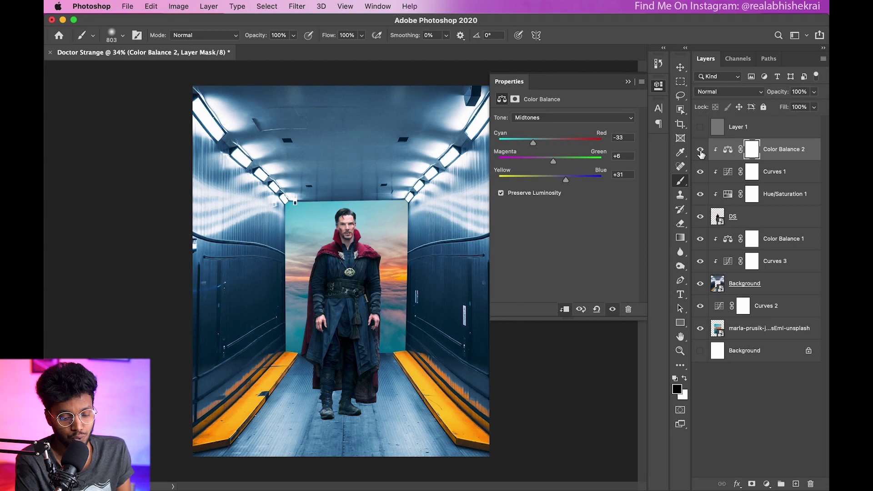
left_click(628, 83)
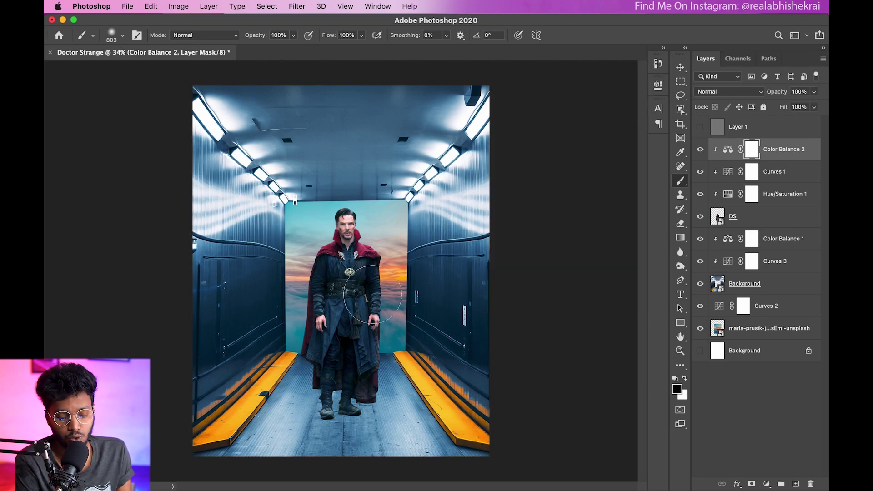
left_click(752, 329)
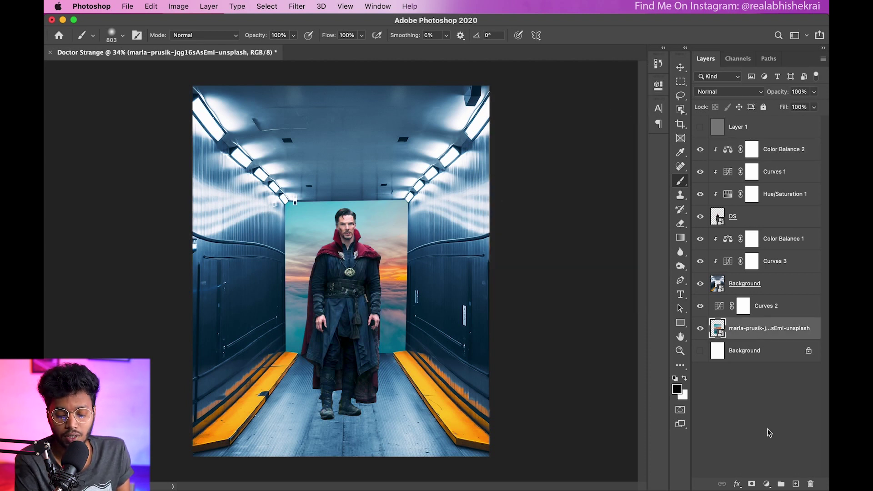
Add a Color Balance layer above the sky with midtones -3, +5, +25 and compare it
left_click(767, 484)
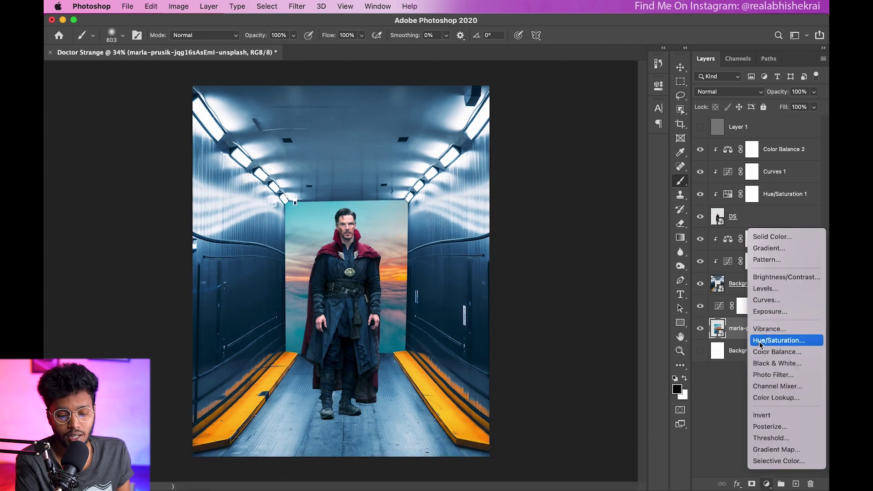
left_click(766, 352)
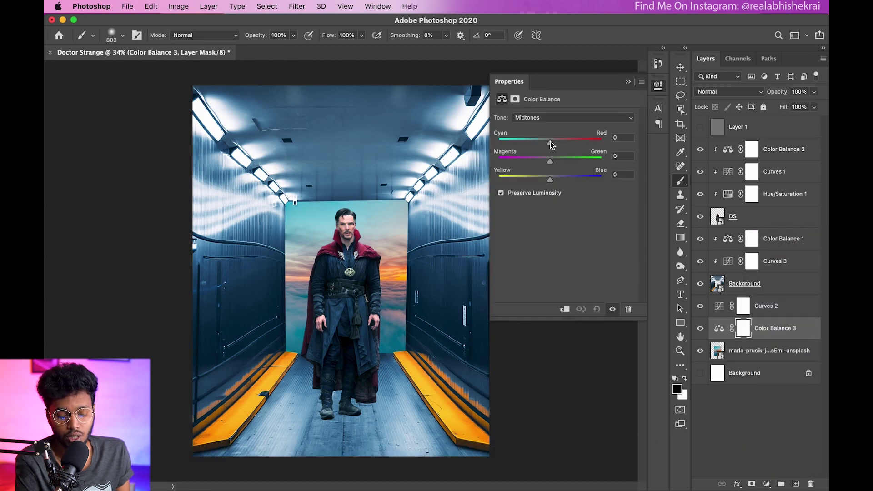
left_click_drag(550, 143, 548, 143)
mouse_move(550, 179)
left_mouse_down()
mouse_move(572, 180)
mouse_move(560, 182)
mouse_move(550, 165)
mouse_move(549, 144)
left_mouse_up()
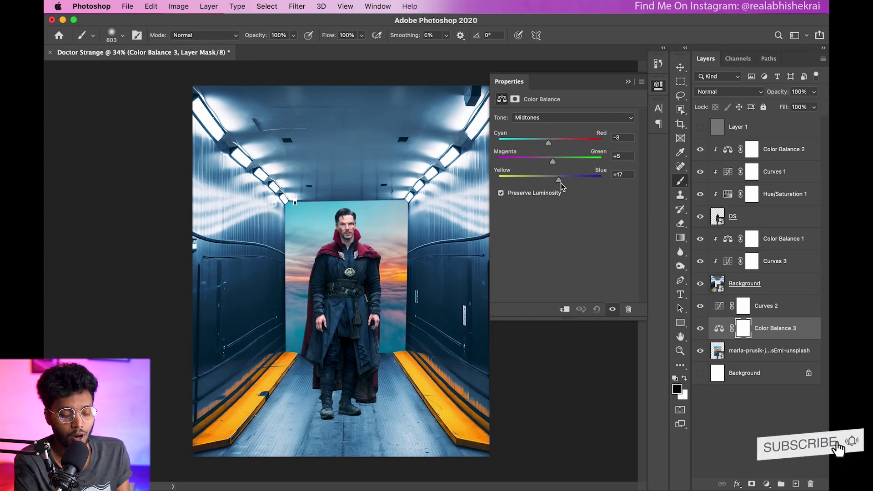
left_click_drag(560, 178, 564, 179)
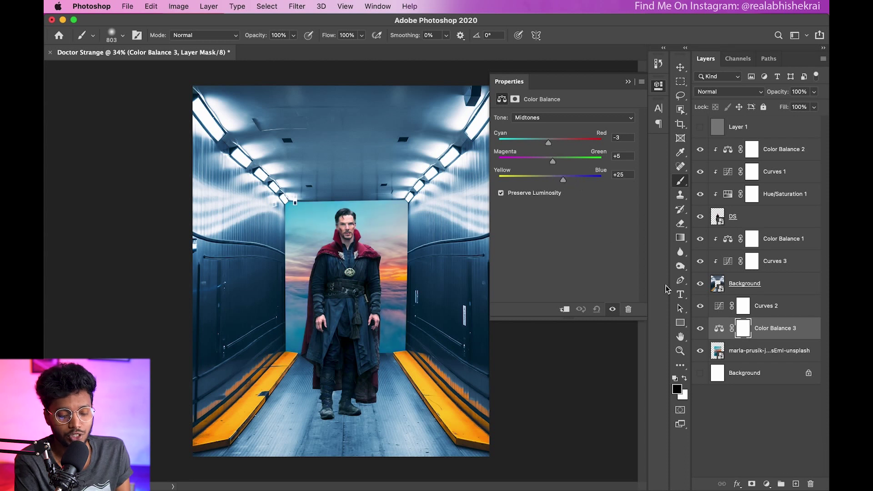
left_click(701, 328)
left_click(701, 328)
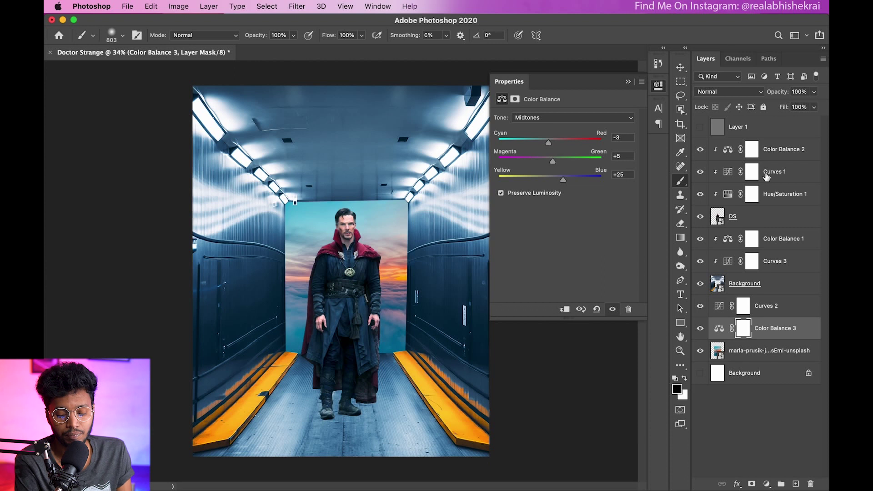
left_click(776, 149)
left_click(745, 354)
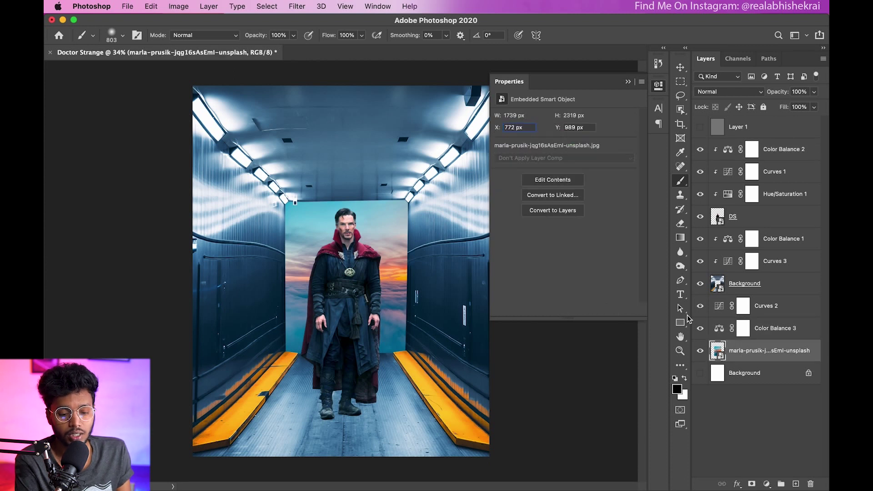
Apply a Gaussian Blur smart filter with a 4.8-pixel radius to the sky
left_click(297, 6)
mouse_move(301, 131)
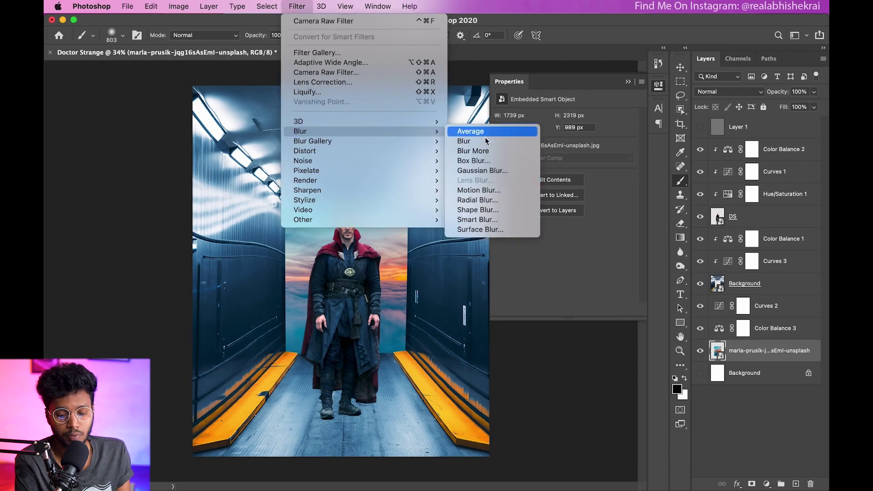
left_click(476, 172)
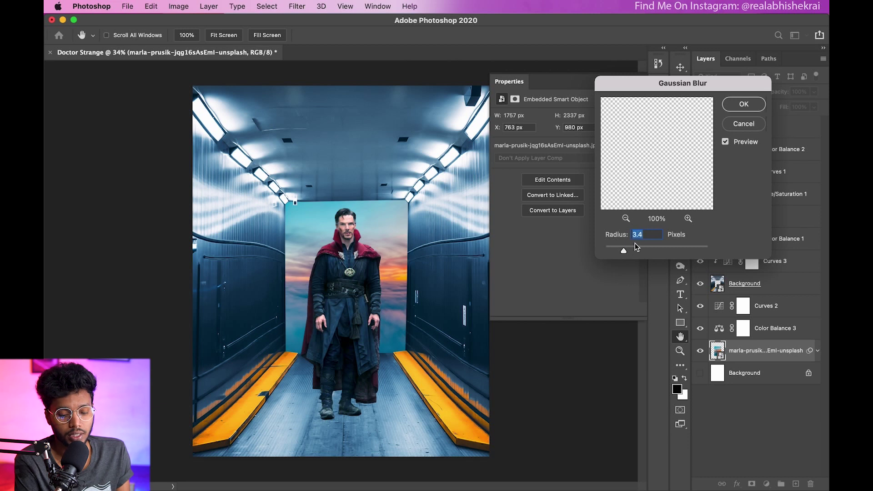
left_click_drag(626, 248, 634, 248)
left_click(404, 246)
left_click_drag(631, 180, 671, 209)
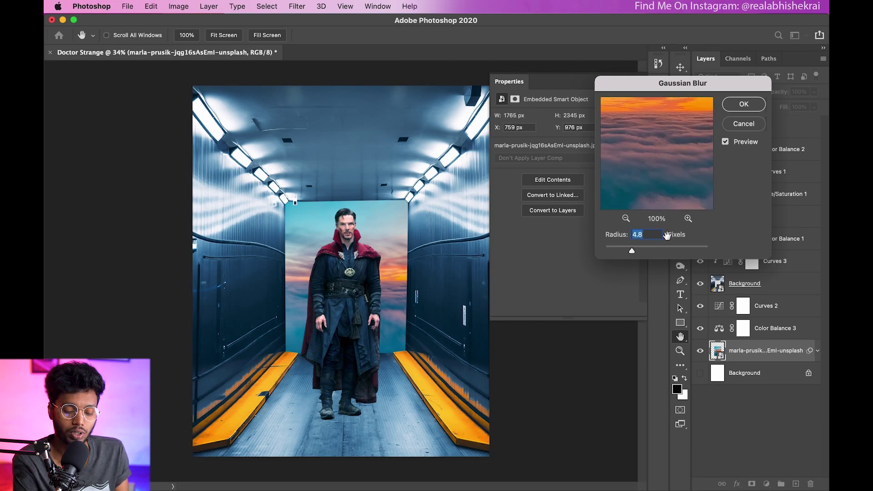
left_click(743, 105)
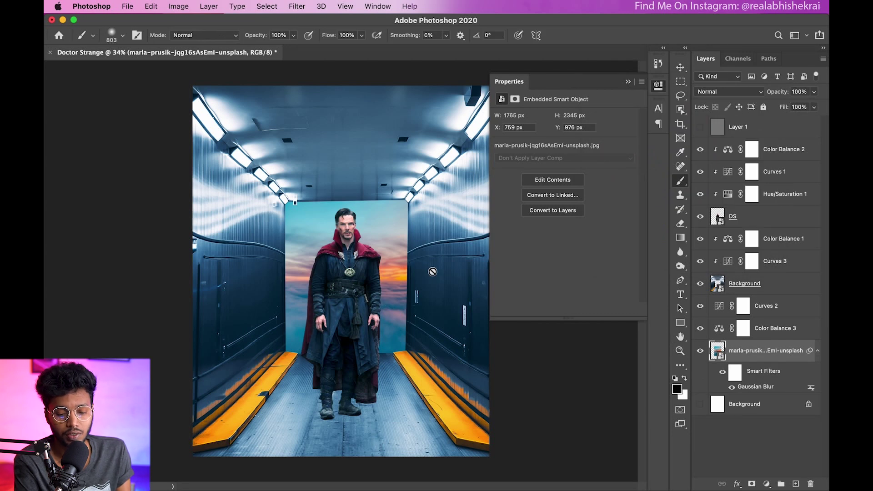
left_click(629, 81)
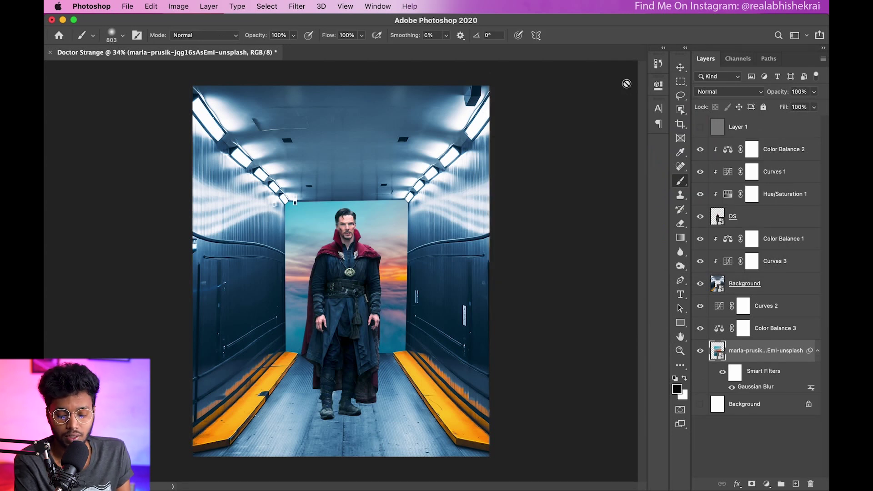
Add an Exposure layer above Curves 2 set to +0.28 and compare the result
left_click(770, 314)
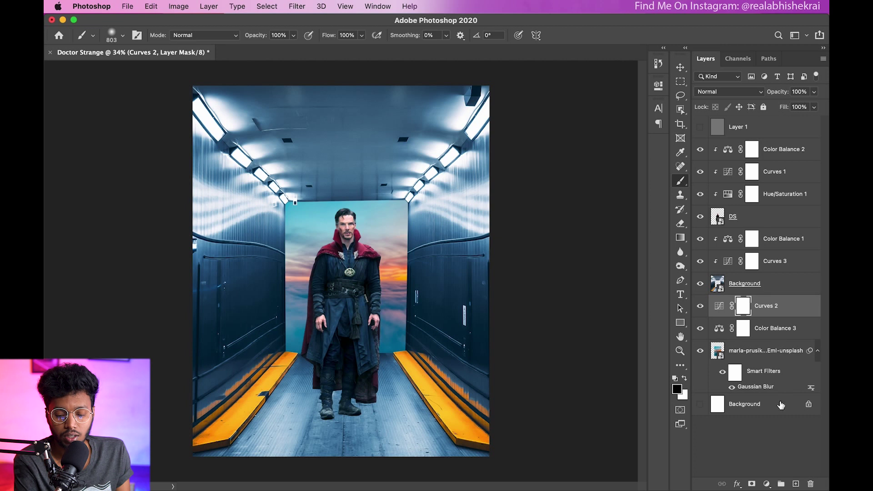
left_click(764, 486)
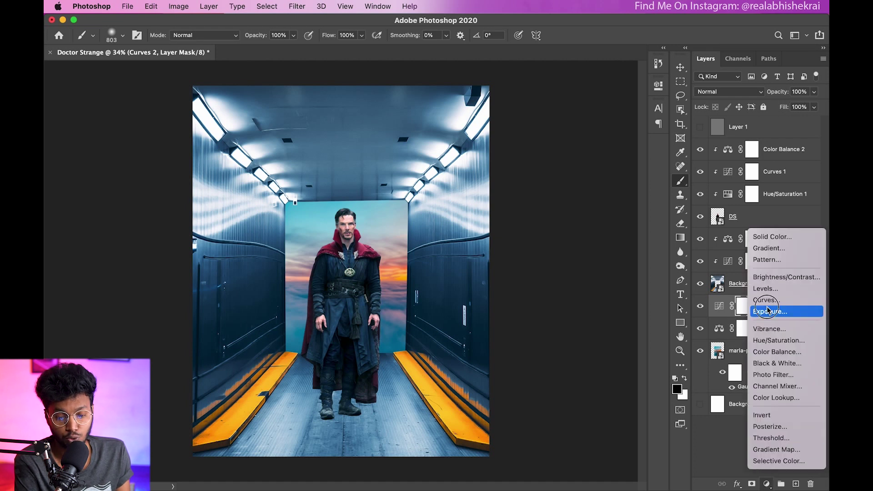
key("Escape")
left_click_drag(564, 144, 567, 144)
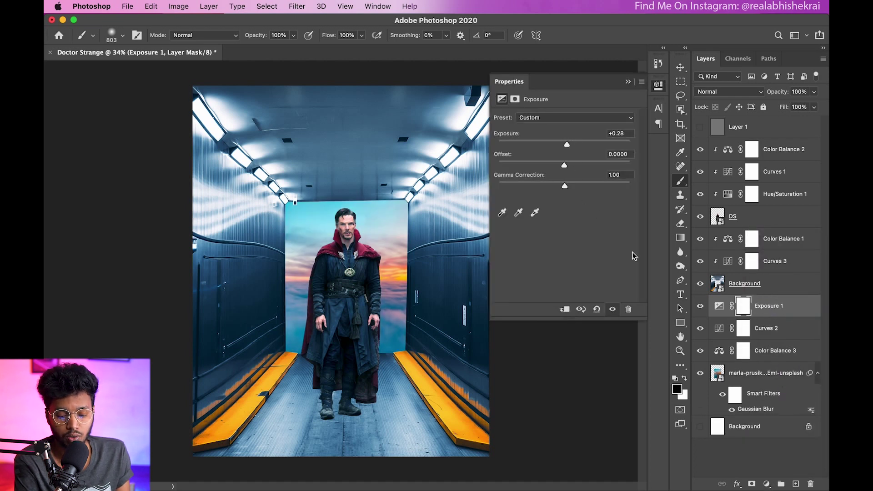
left_click(701, 309)
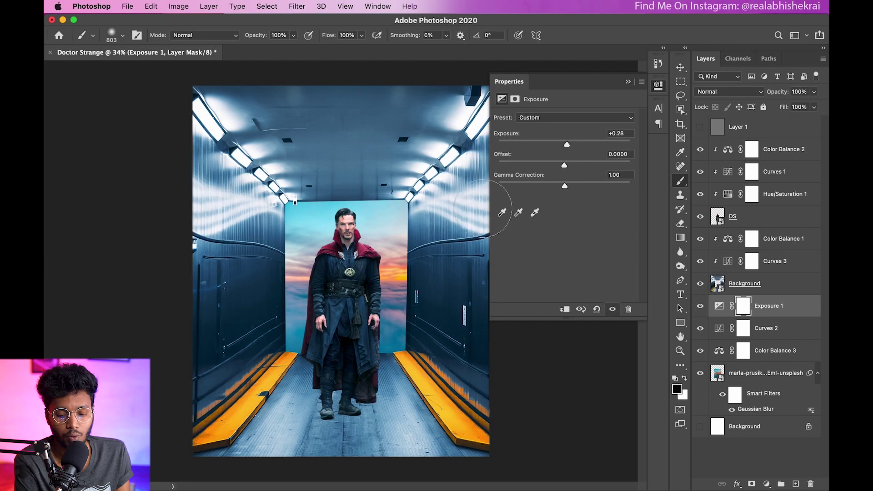
left_click(628, 83)
left_click(752, 266)
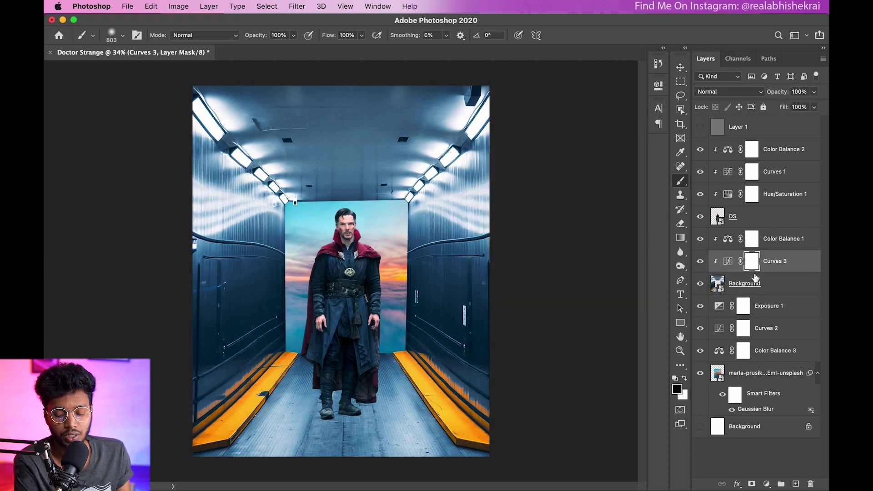
Enable a Drop Shadow in the DS layer's Blending Options
left_click(739, 215)
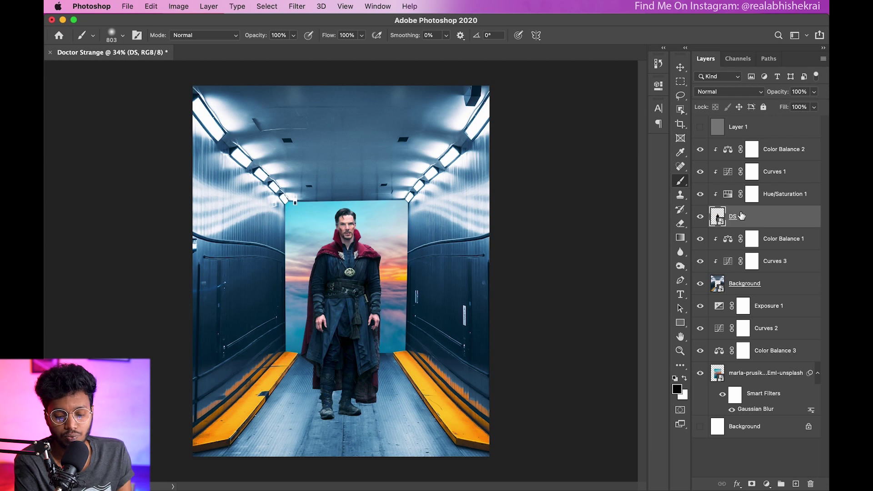
right_click(751, 216)
left_click(721, 219)
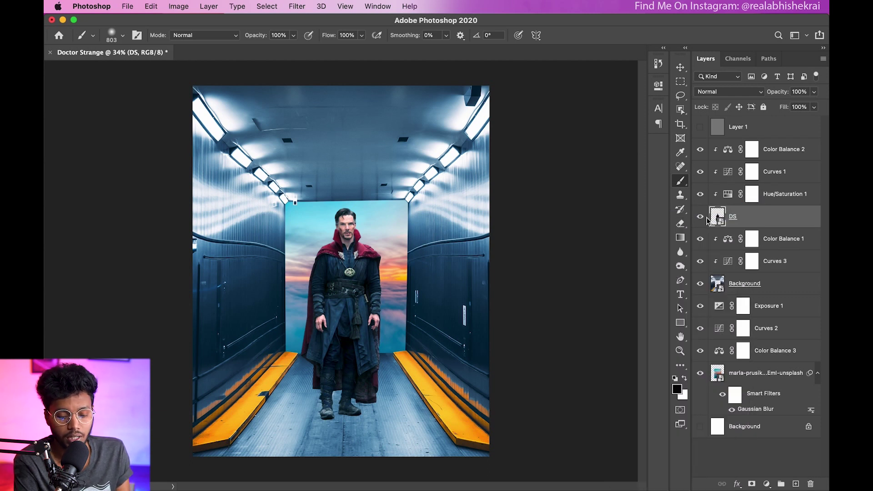
scroll(488, 323, "down", 2)
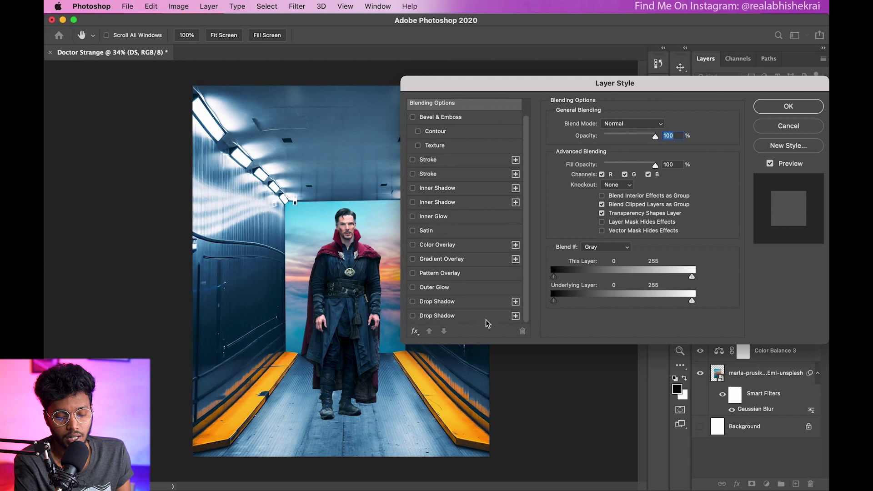
left_click(413, 303)
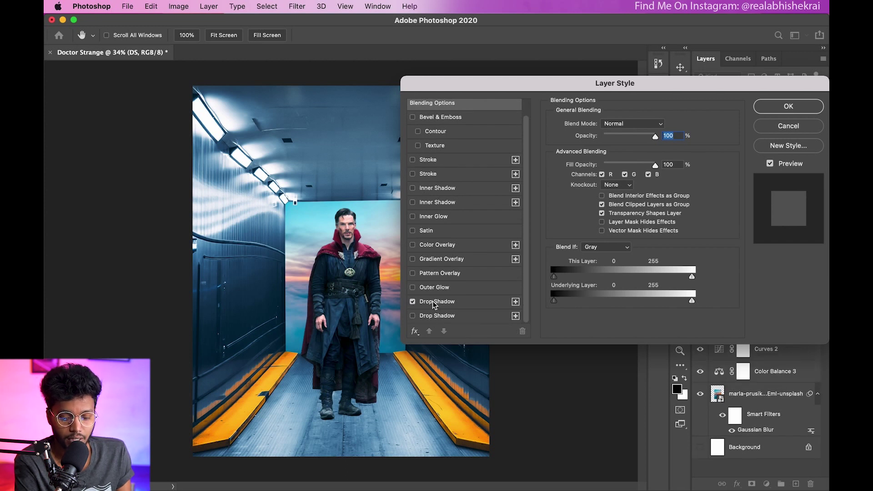
left_click(438, 302)
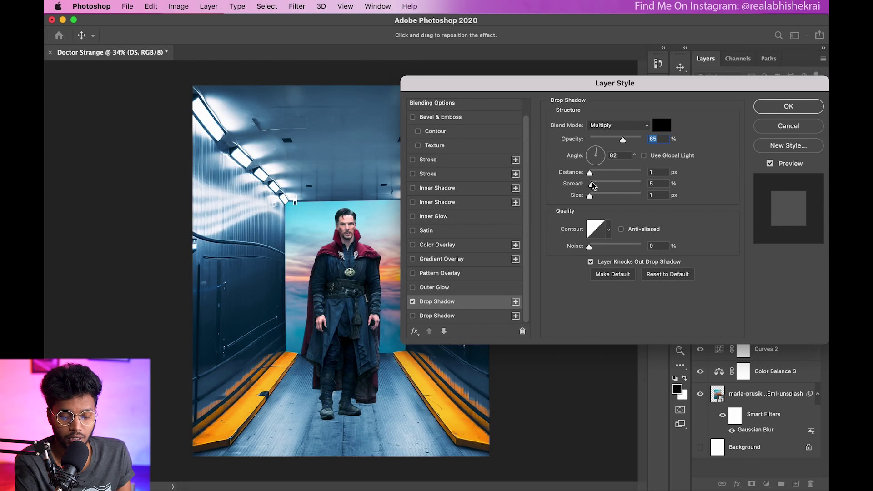
Set the shadow to distance and spread 0, 8% opacity, 90° angle, black Multiply
left_click_drag(590, 173, 586, 184)
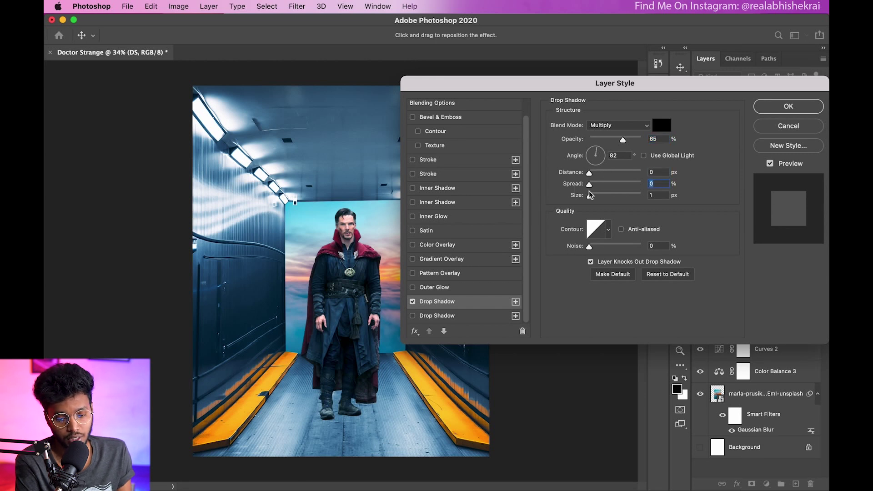
left_click_drag(623, 140, 662, 132)
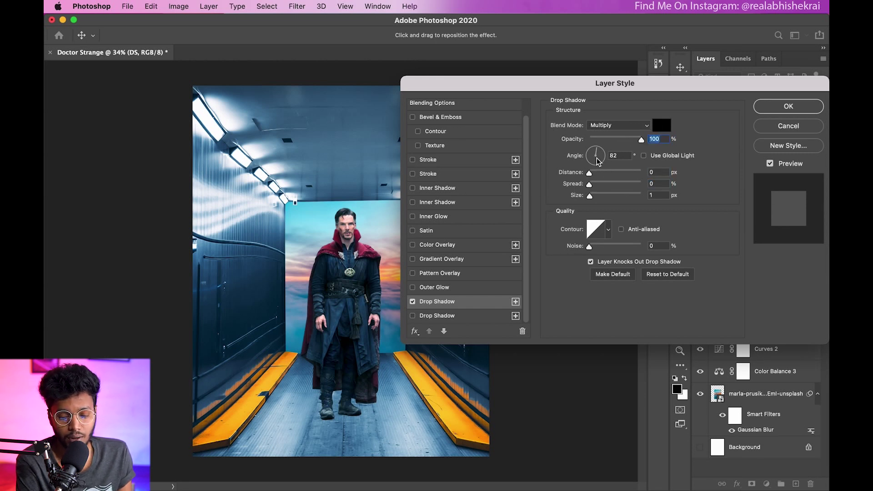
type("8")
left_click(608, 156)
type("90")
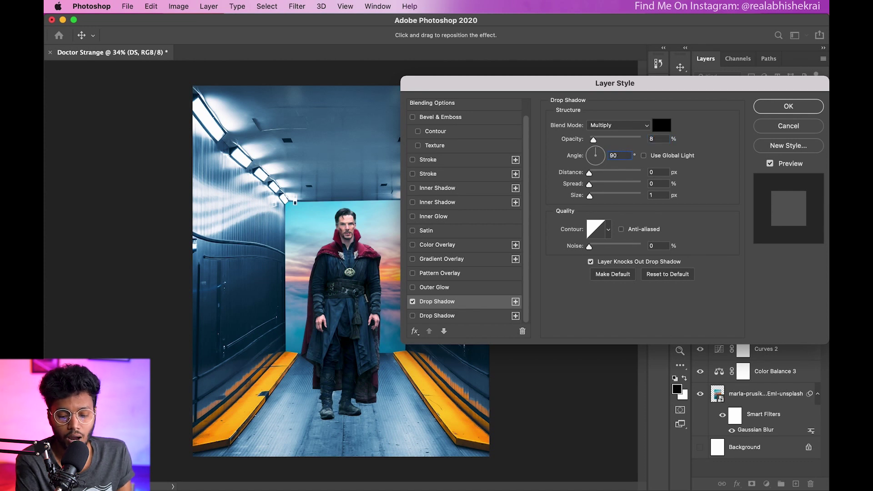
left_click(662, 125)
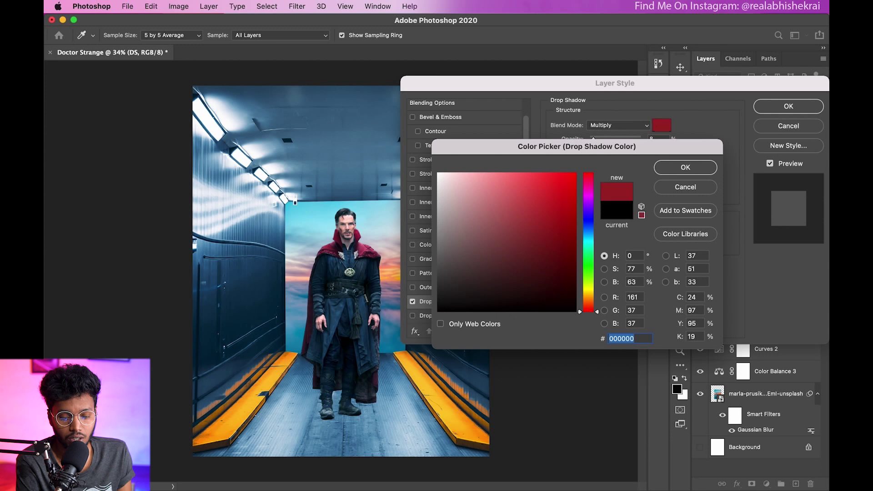
left_click(685, 167)
left_click(612, 126)
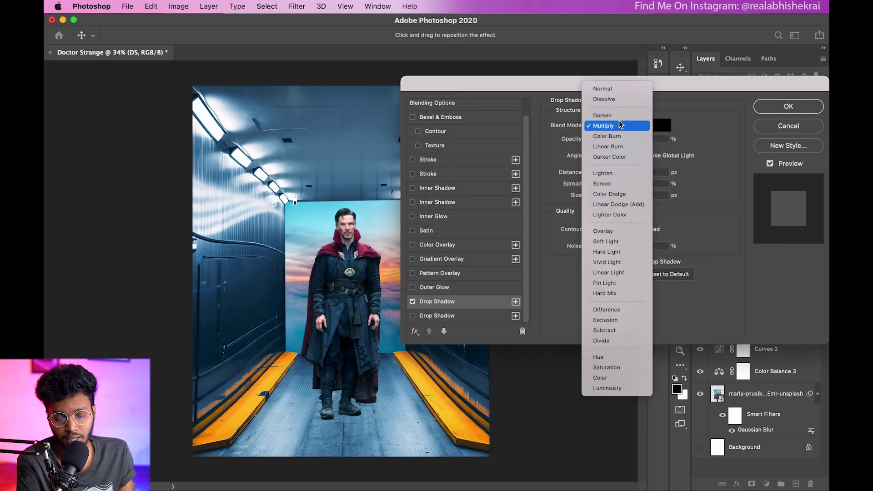
left_click(611, 127)
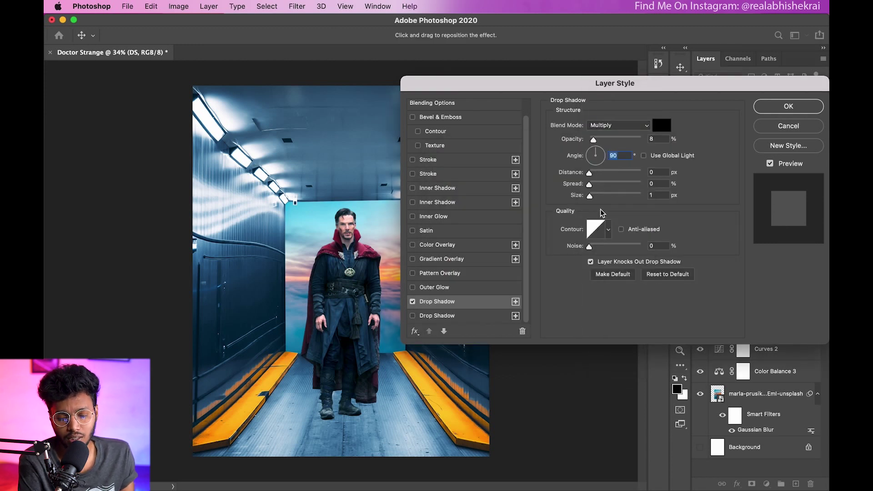
left_click(789, 106)
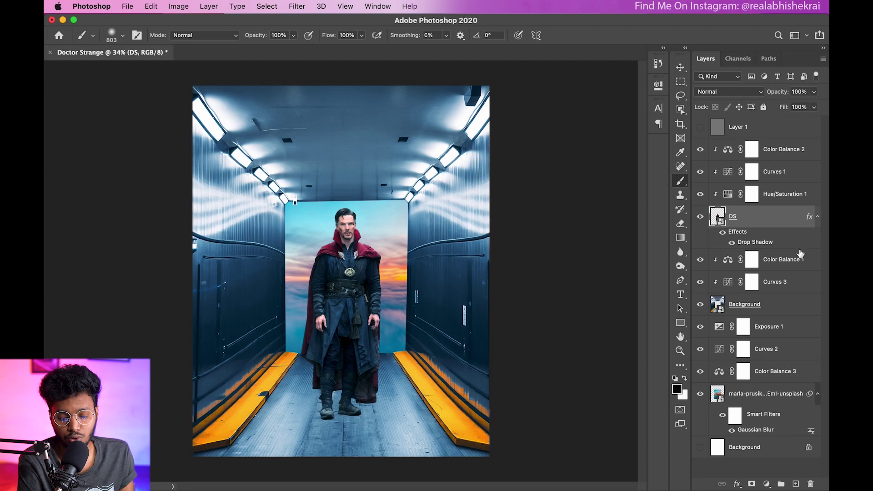
Separate the Drop Shadow into its own layer and set its Fill to 100%
right_click(743, 249)
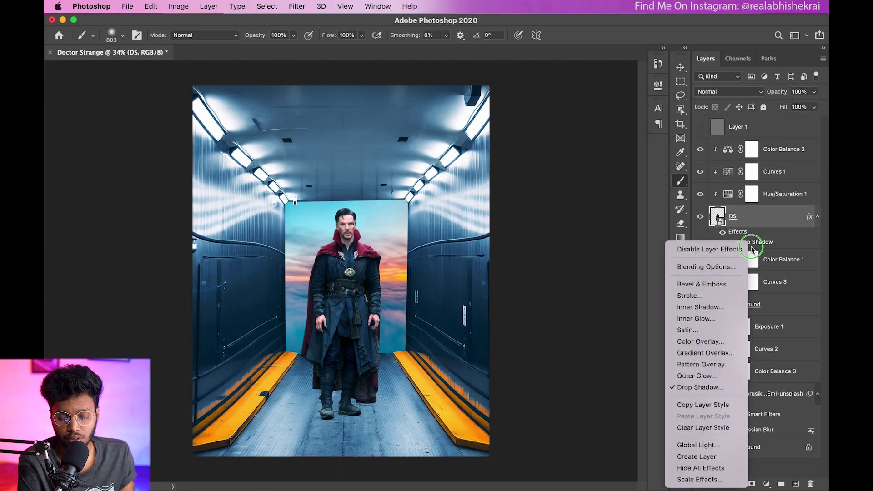
left_click(708, 457)
left_click(439, 197)
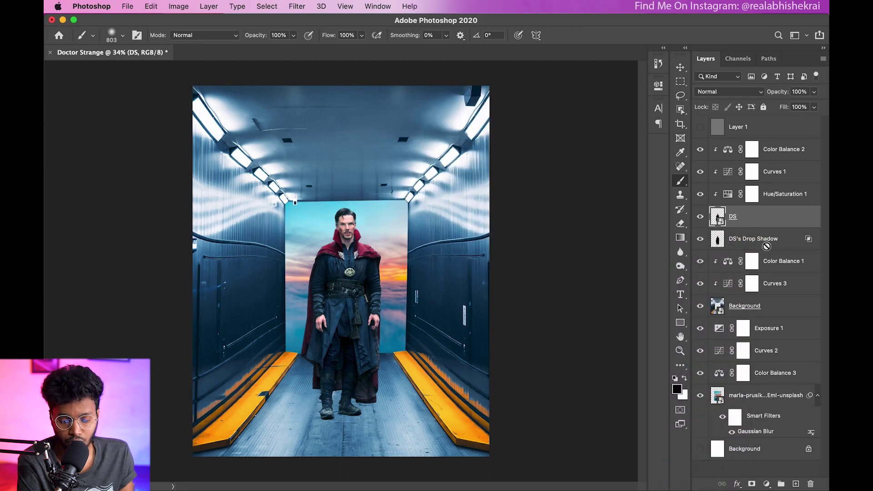
left_click(718, 241)
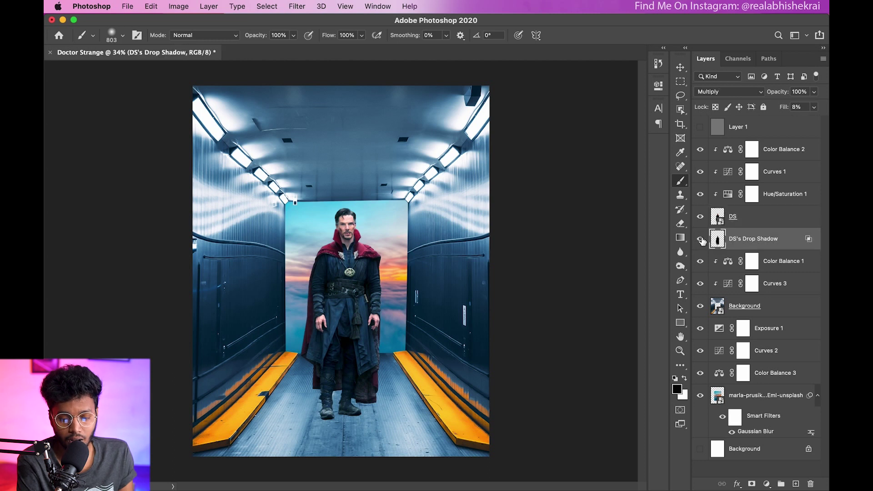
left_click(701, 240, "alt")
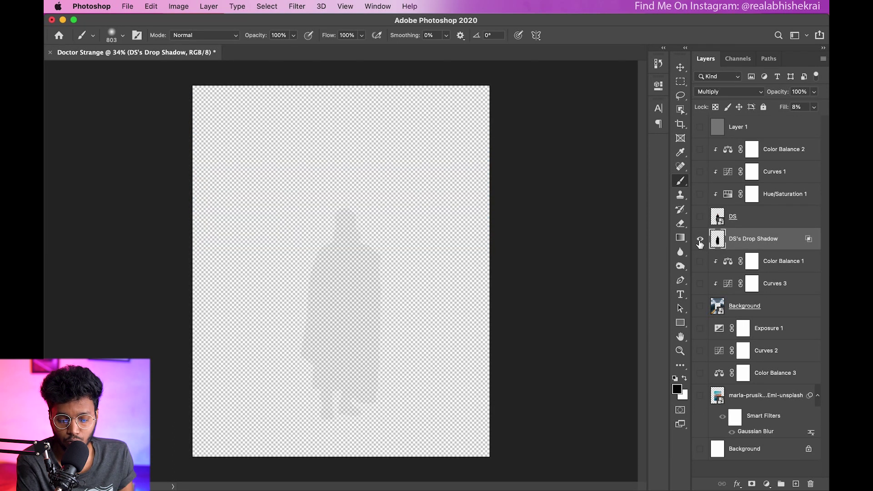
left_click(701, 241, "alt")
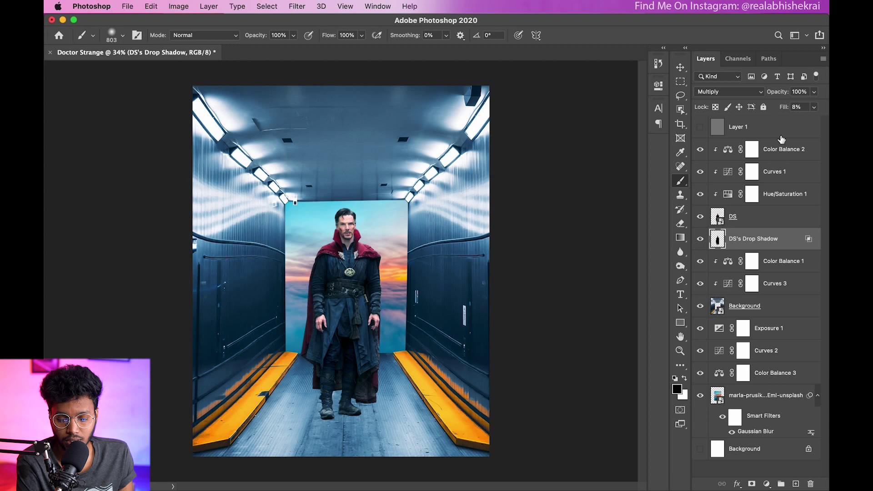
left_click(815, 107)
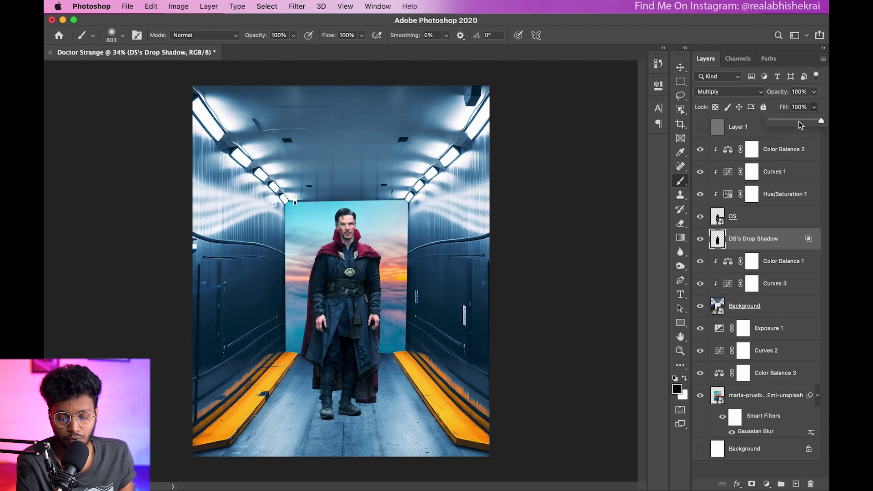
left_click(701, 239, "alt")
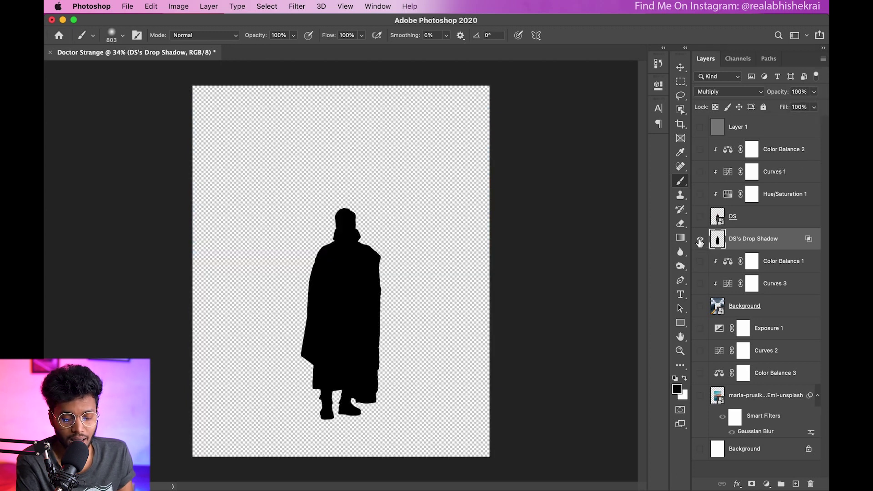
left_click(701, 241, "alt")
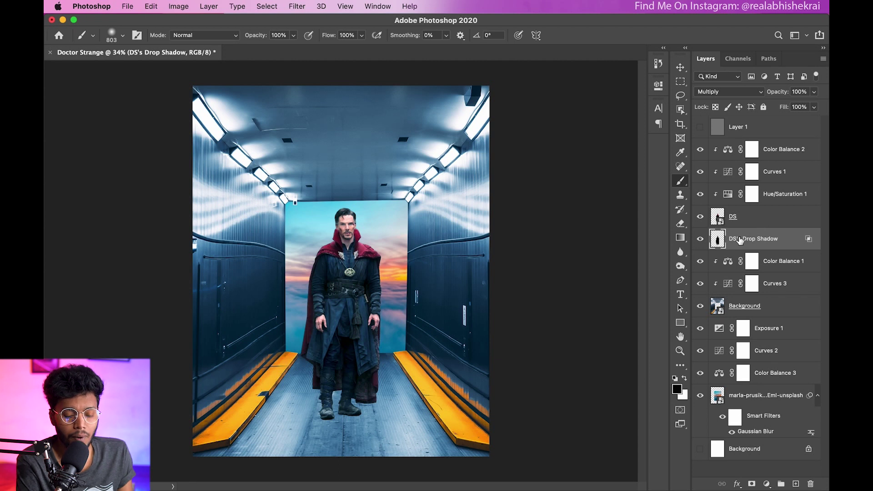
Flip the shadow layer vertically and move it down beneath the boots
key("ctrl+t")
right_click(358, 276)
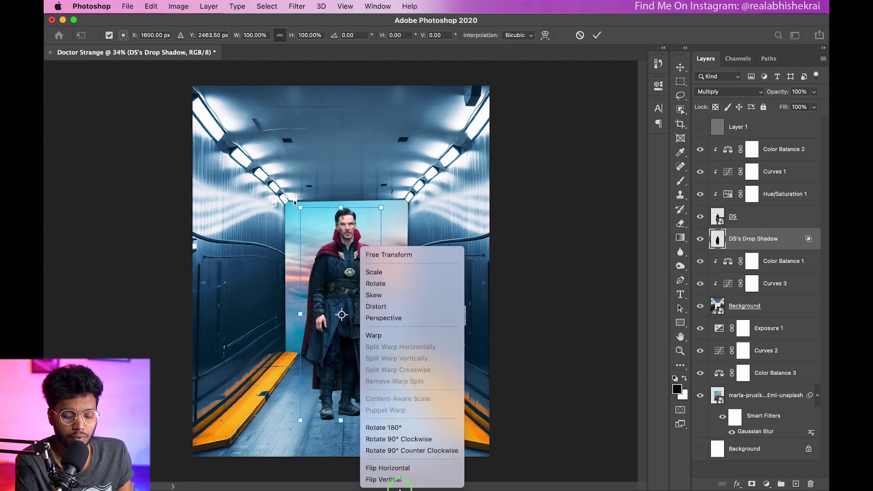
left_click(386, 479)
mouse_move(364, 405)
left_mouse_down()
mouse_move(364, 441)
mouse_move(341, 463)
left_mouse_up()
left_click_drag(345, 433, 344, 441)
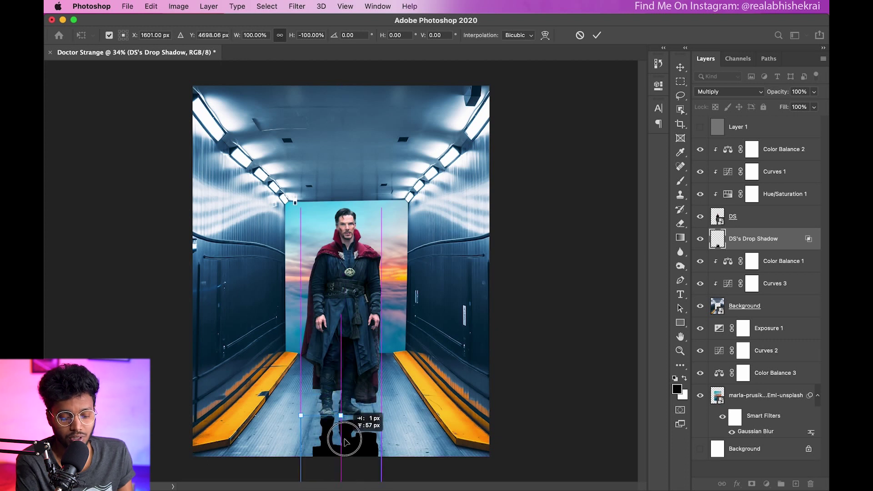
left_click(597, 35)
left_click(363, 385, "ctrl")
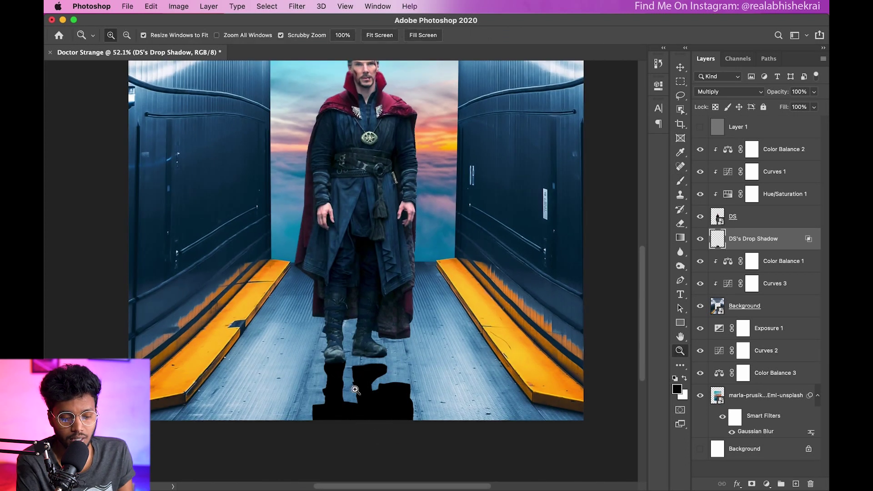
Start a Puppet Warp on the shadow and pin its bottom, side and a leg top
left_click(362, 386, "ctrl")
left_click(176, 6)
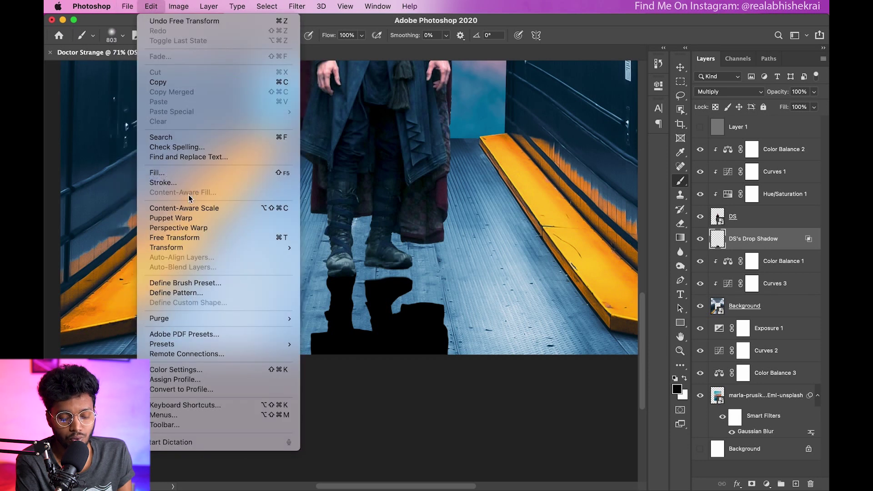
left_click(180, 218)
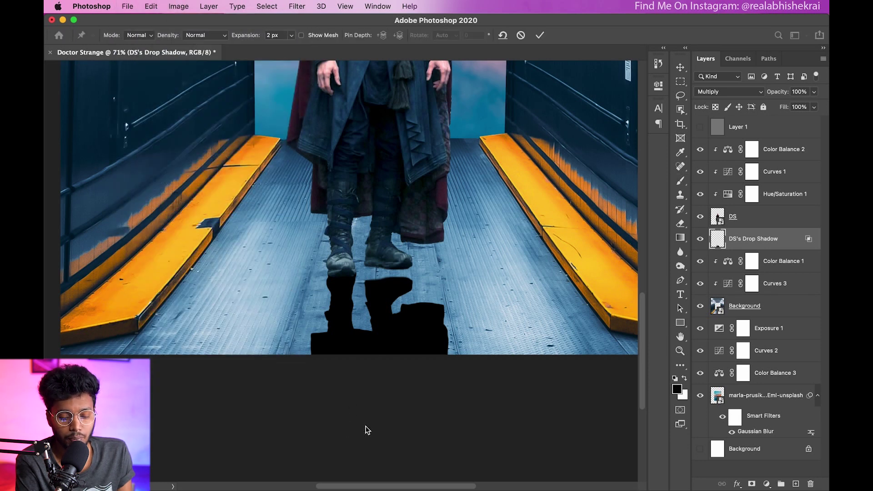
left_click(342, 436)
left_click(451, 419)
left_click(431, 321)
Pull the shadow's leg pins up to meet the boots and commit the warp
left_click(331, 343)
mouse_move(339, 279)
left_mouse_down()
mouse_move(388, 271)
mouse_move(364, 267)
mouse_move(388, 270)
left_mouse_up()
left_click(387, 283)
left_click(365, 277)
left_click(387, 272)
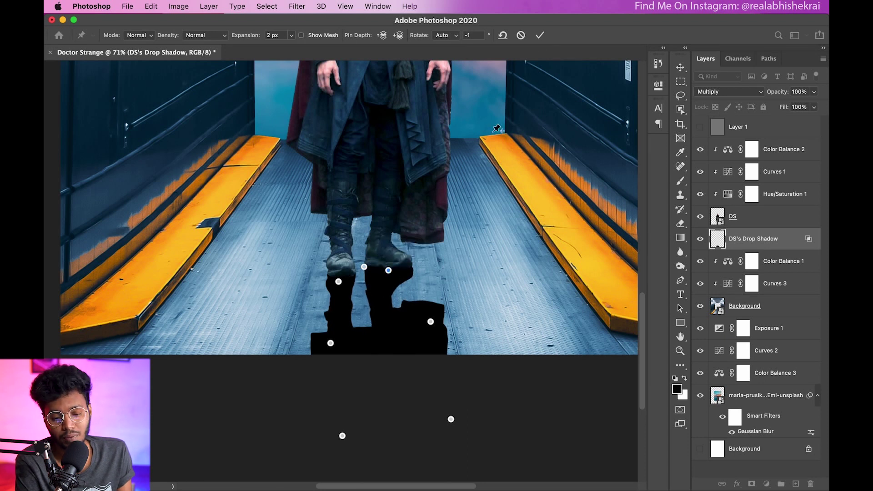
left_click(539, 35)
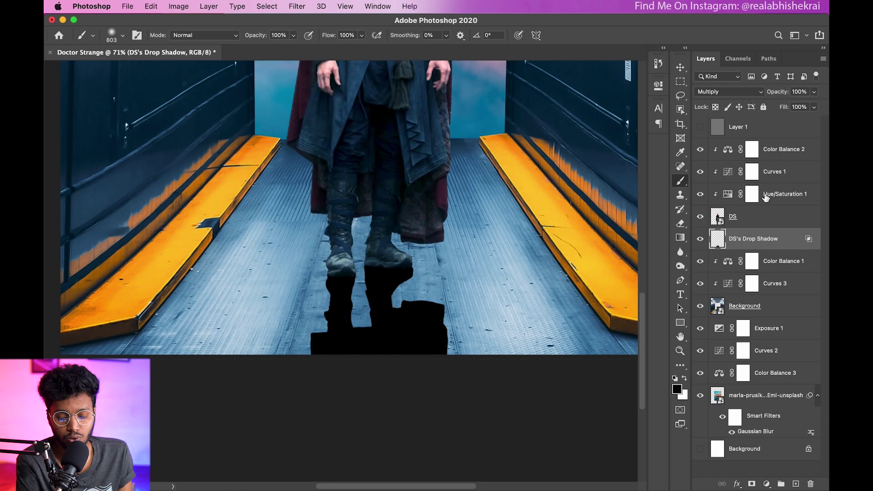
right_click(763, 229)
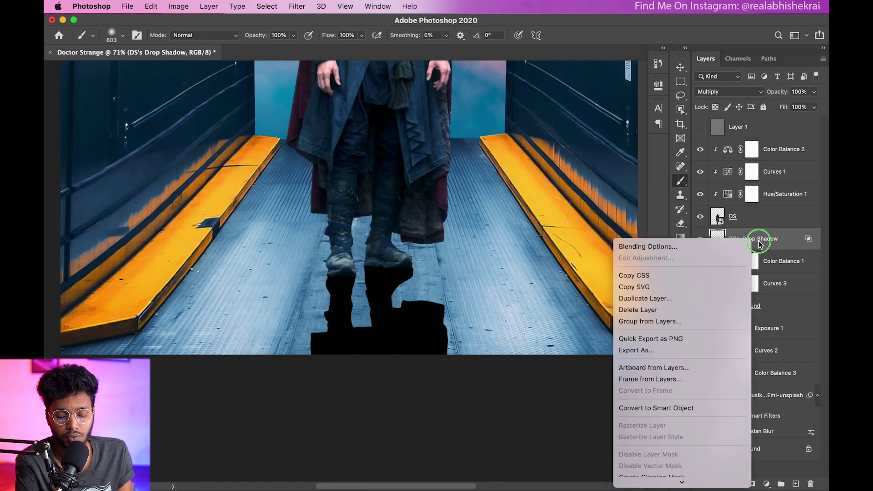
Soften DS's Drop Shadow layer with a Gaussian Blur
left_click(659, 408)
left_click(701, 239)
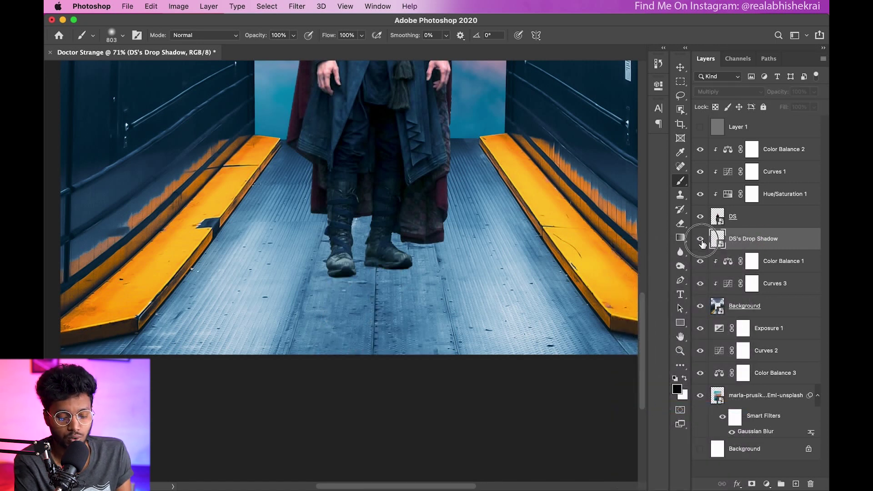
key("z")
left_click_drag(455, 284, 396, 284)
key("ctrl+0")
key("b")
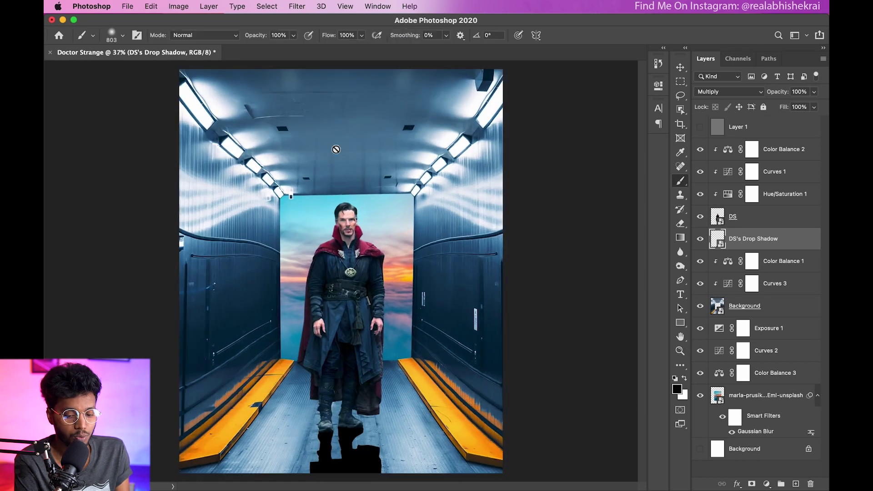
left_click(297, 6)
mouse_move(301, 131)
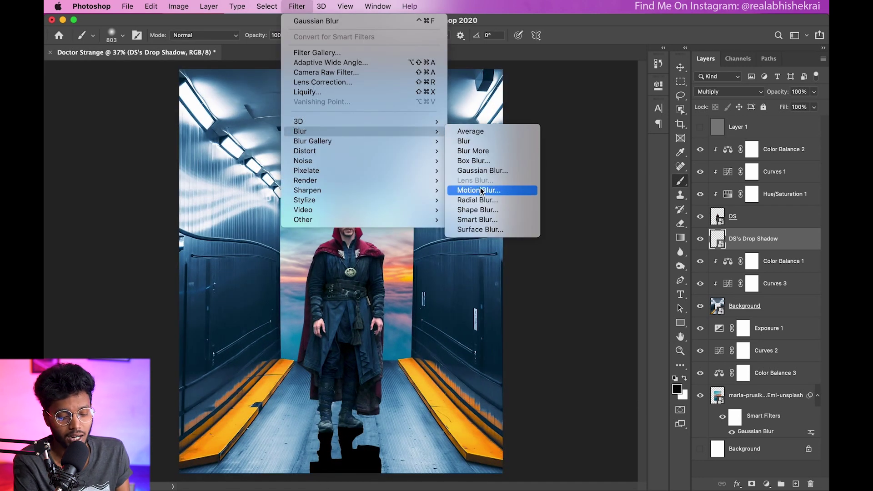
left_click(478, 172)
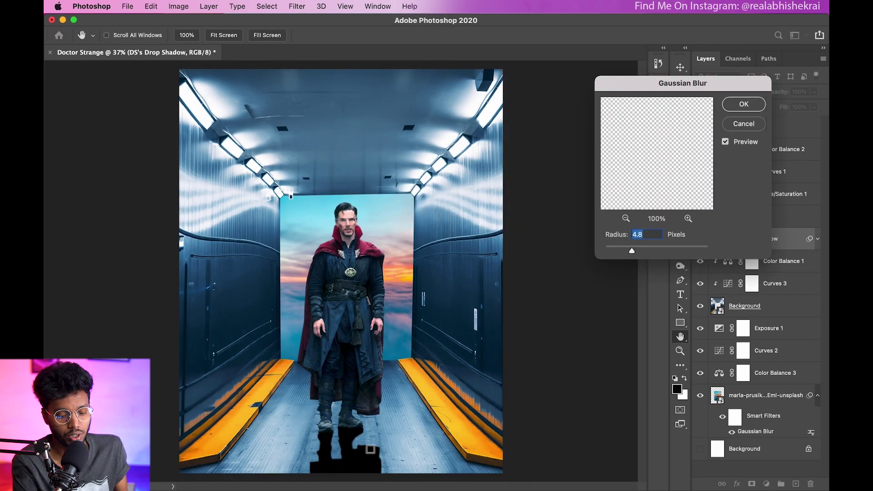
left_click_drag(644, 250, 659, 252)
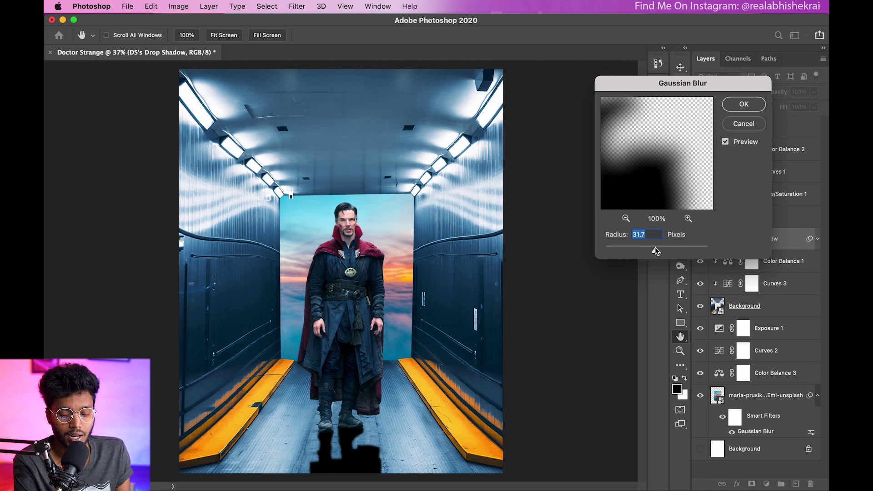
left_click(742, 107)
Convert the shadow to a Smart Object and stretch it to about 160% height
key("z")
scroll(448, 282, "down", 3)
key("b")
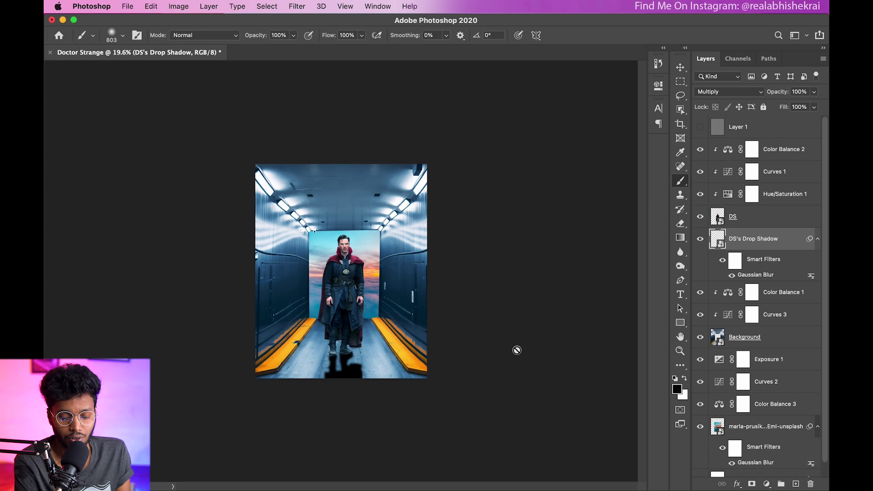
right_click(777, 255)
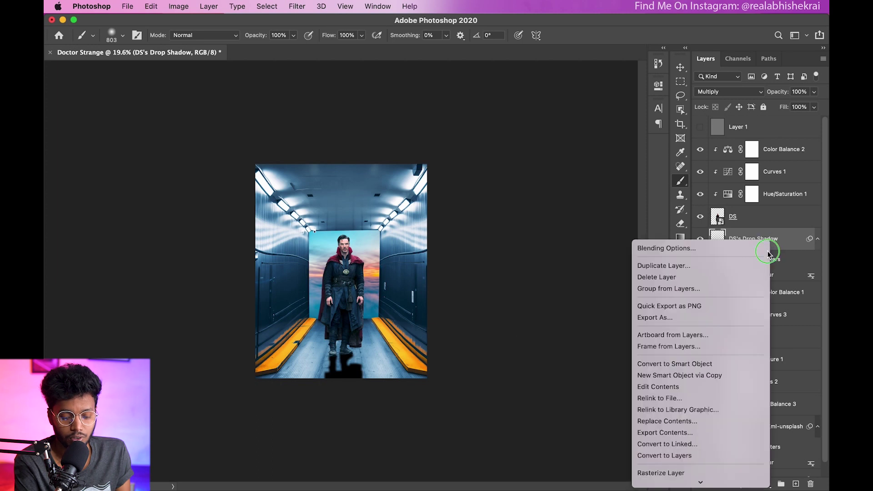
left_click(669, 362)
key("ctrl+t")
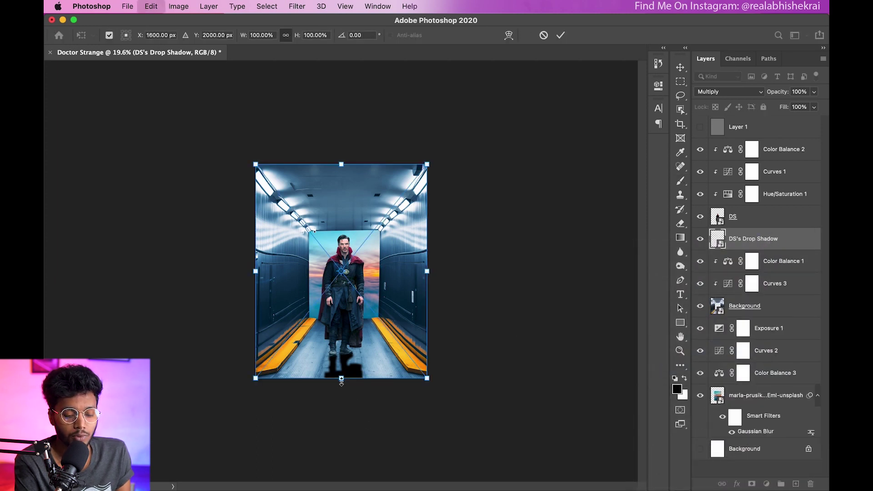
left_click_drag(341, 378, 340, 363)
left_click_drag(341, 165, 334, 52)
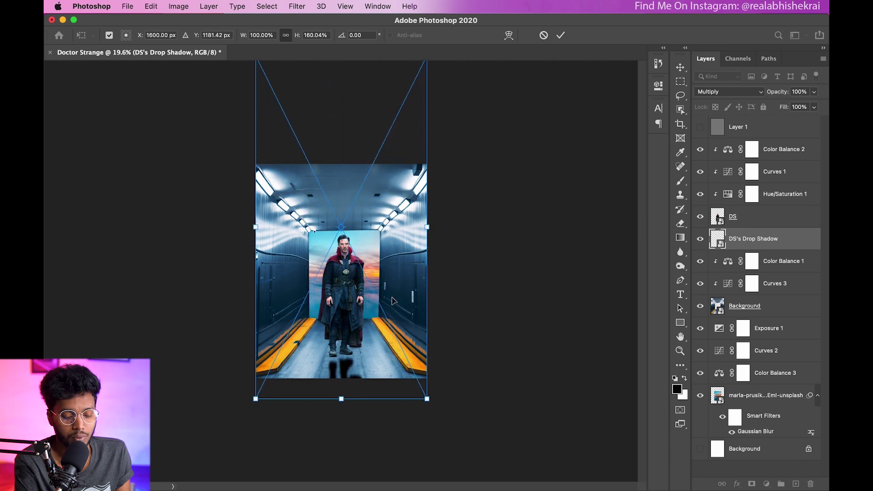
key("shift+Up")
key("shift+Up")
key("shift+Up")
key("shift+Up")
key("shift+Up")
key("shift+Up")
key("shift+Up")
left_click(561, 35)
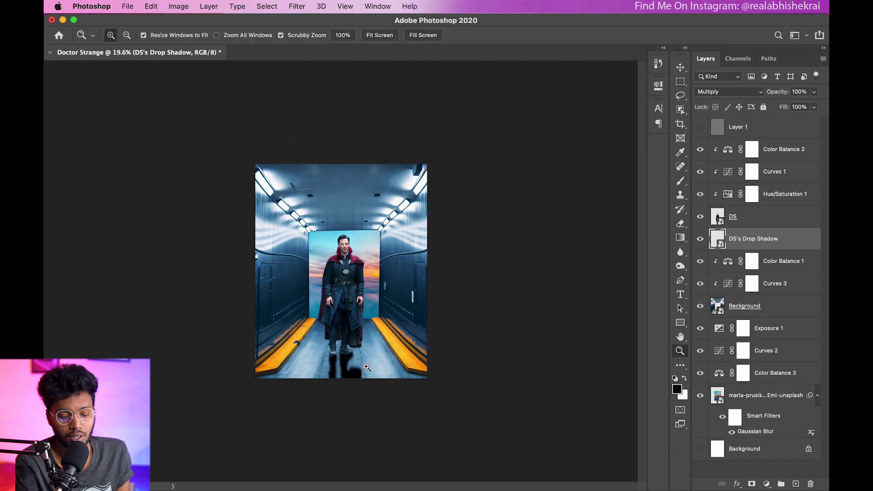
Lower the shadow layer's opacity to 65%
key("b")
scroll(341, 364, "up", 5)
scroll(314, 308, "up", 3)
scroll(314, 308, "down", 1)
left_click(815, 92)
left_click_drag(818, 104, 797, 105)
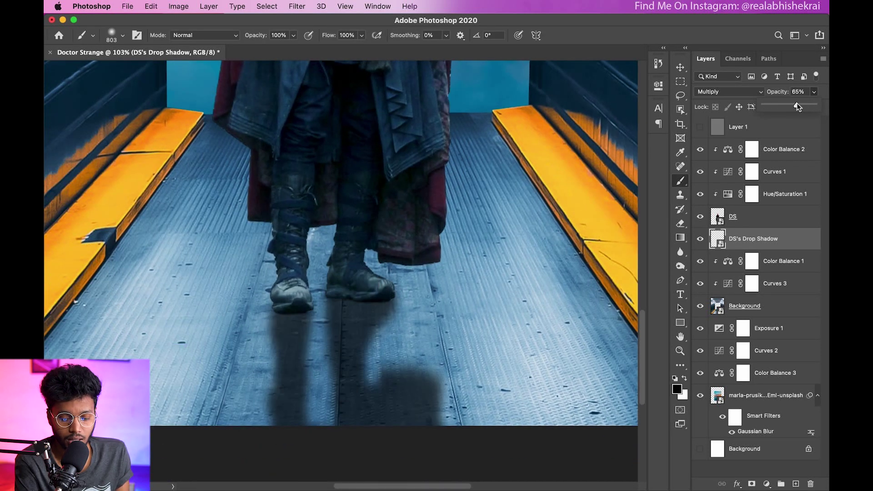
key("ctrl+0")
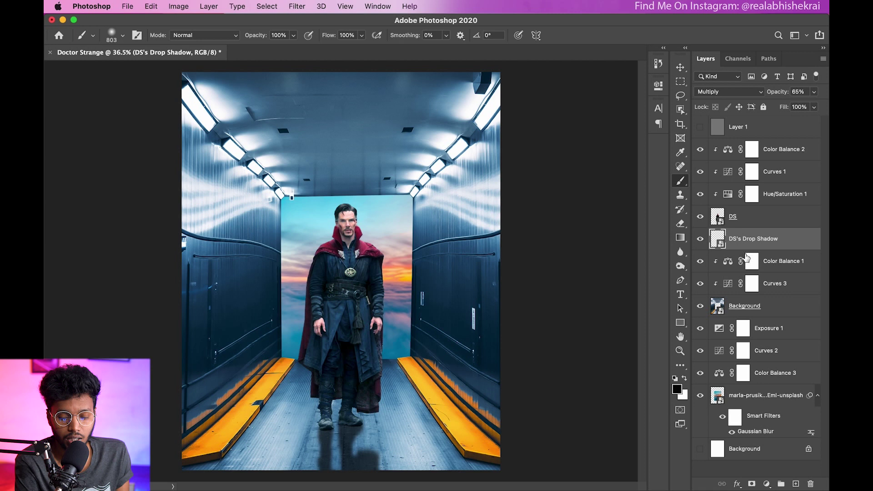
Add a layer mask to DS's Drop Shadow and set the brush to 116 px around the boots
left_click(752, 484)
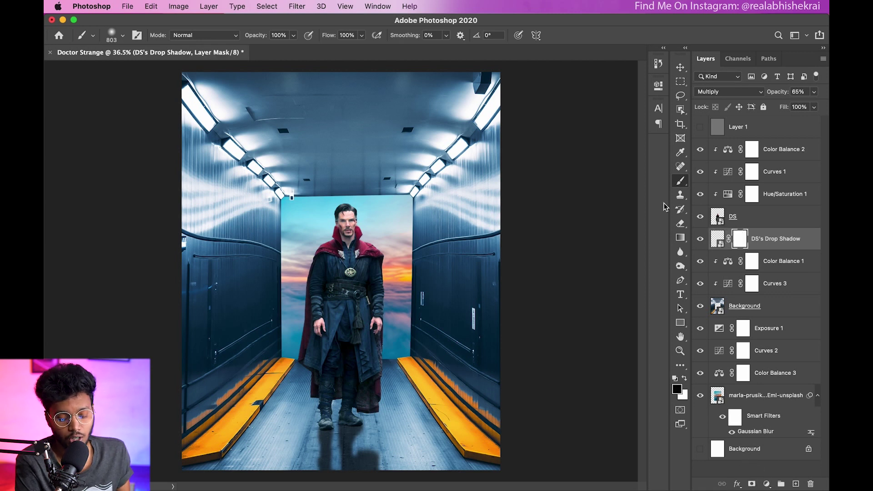
left_click_drag(373, 418, 350, 378)
scroll(328, 414, "up", 5)
left_click_drag(327, 319, 304, 314)
left_click_drag(345, 334, 318, 335)
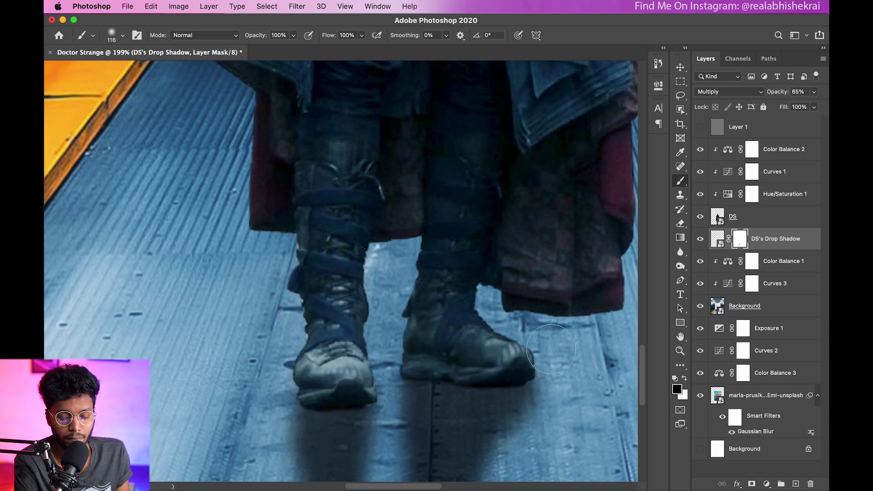
scroll(571, 405, "down", 3)
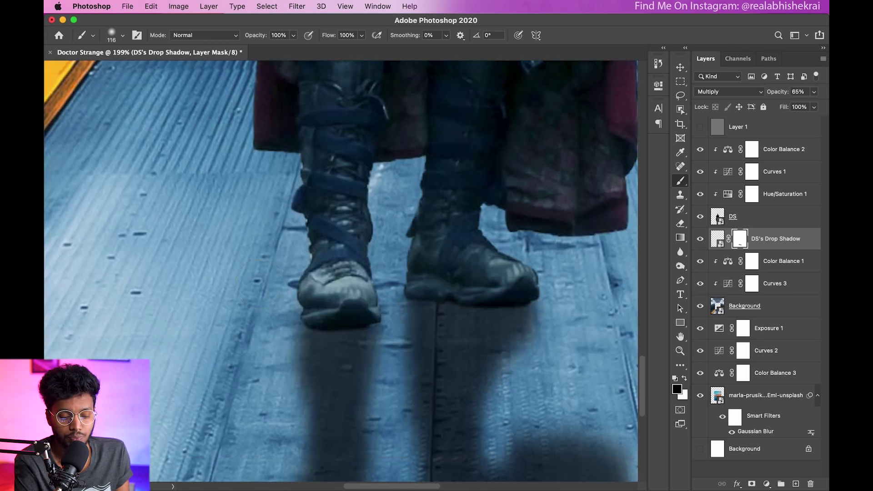
key("ctrl+0")
Open Blending Options for the DS's Drop Shadow layer
left_click(721, 237)
right_click(724, 237)
left_click(677, 233)
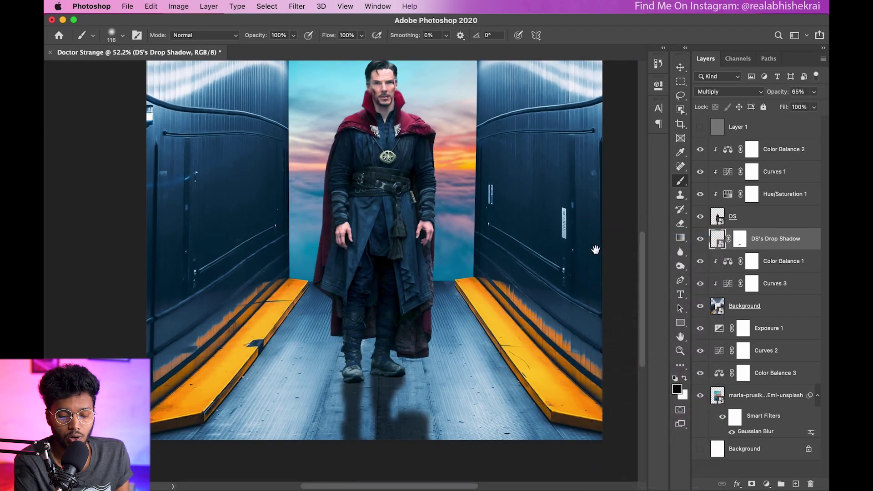
Give the shadow a blue (#649abe) Color Overlay in Normal mode at about 20% opacity
left_click(427, 264)
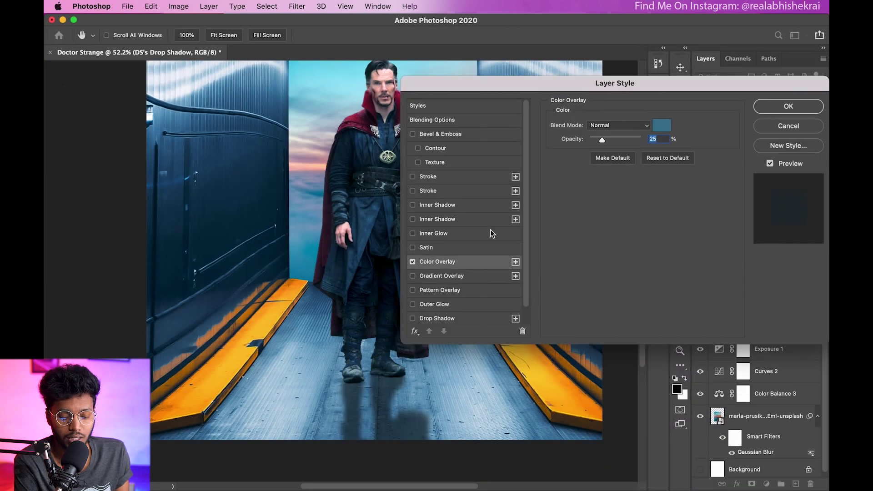
left_click(656, 131)
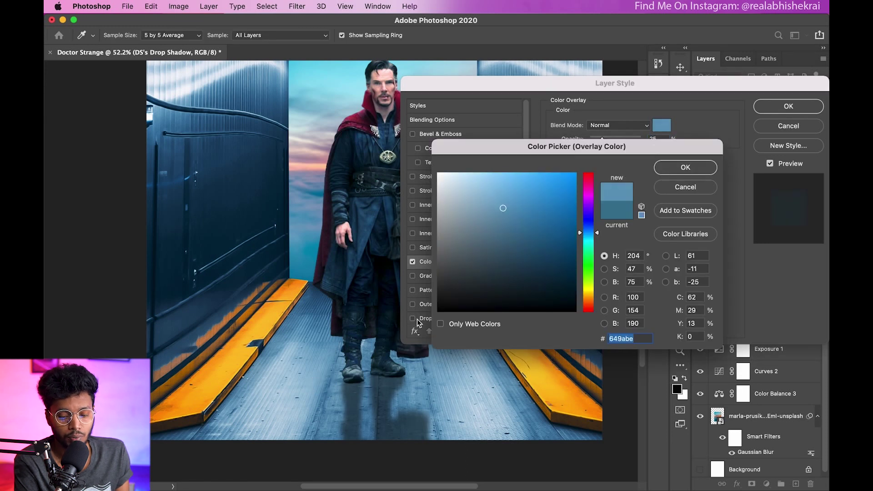
left_click(684, 168)
left_click(607, 125)
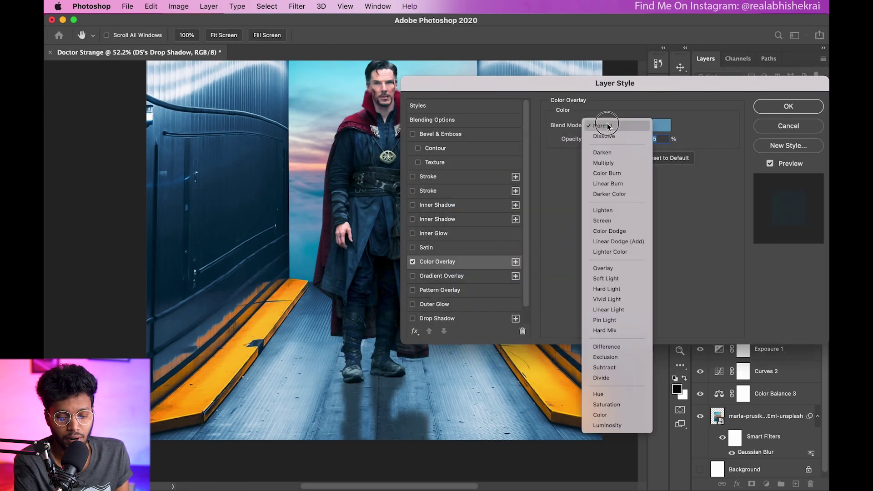
left_click(606, 125)
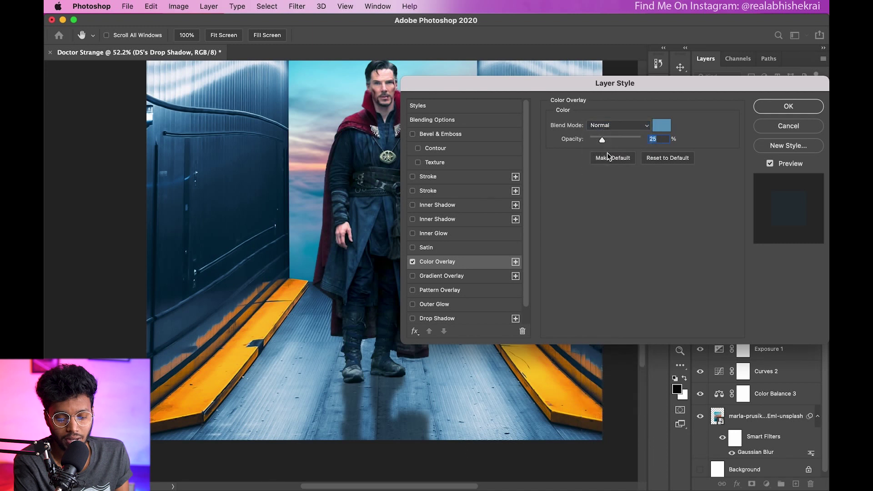
left_click_drag(602, 140, 587, 139)
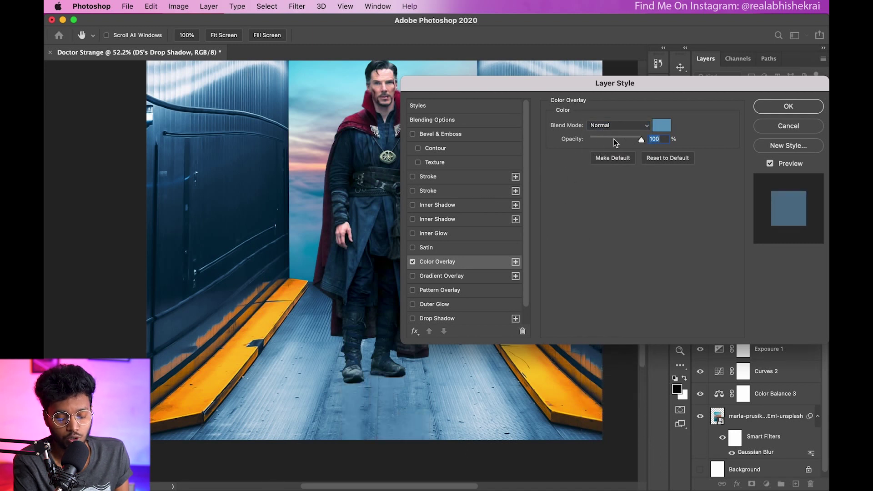
left_click(599, 140)
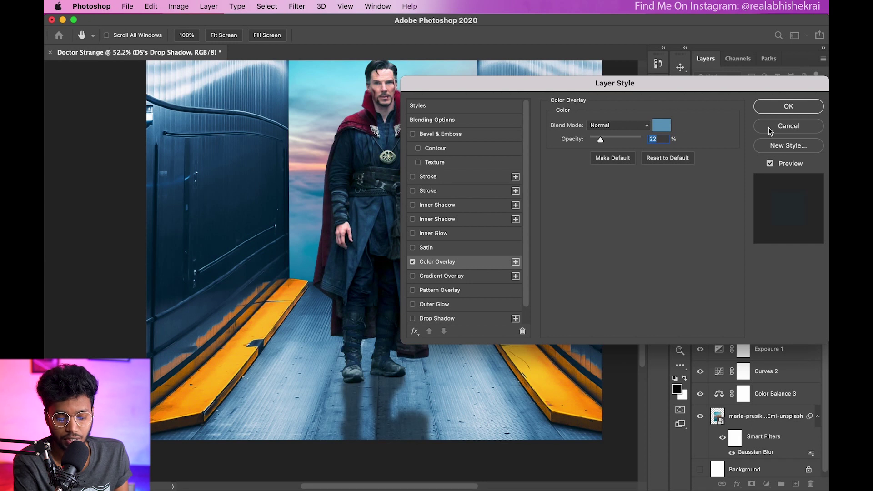
left_click(782, 112)
Zoom in on the boots and bring up the DS layer's options
left_click_drag(381, 314, 542, 260)
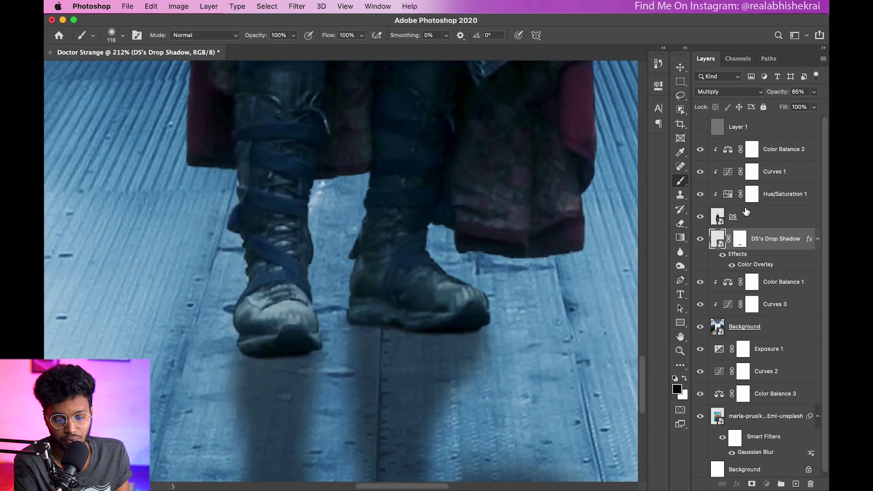
left_click(746, 217)
right_click(746, 216)
Enable a Drop Shadow on DS and rough in its opacity, offset and spread
left_click(624, 189)
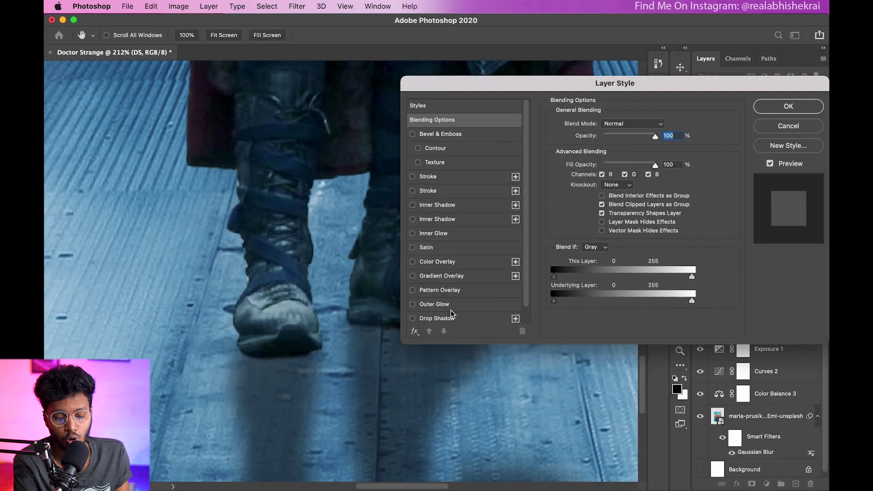
left_click(429, 321)
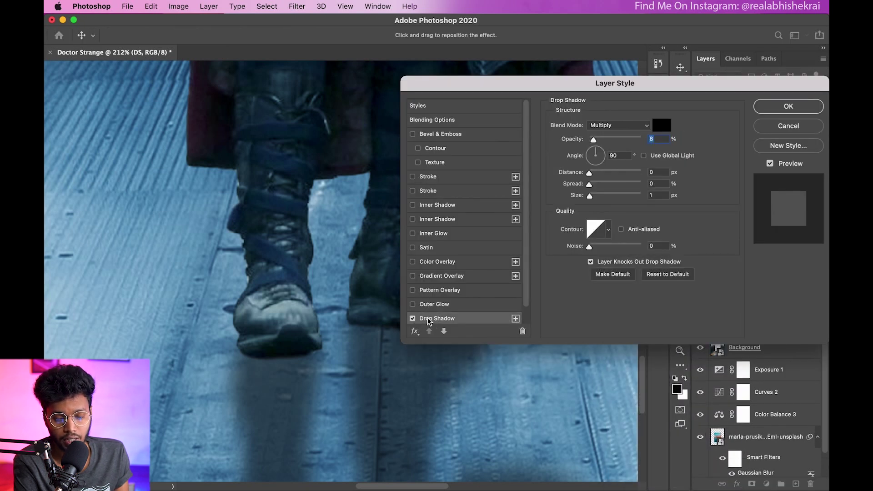
left_click(517, 317)
left_click_drag(604, 139, 648, 139)
left_click_drag(590, 173, 595, 173)
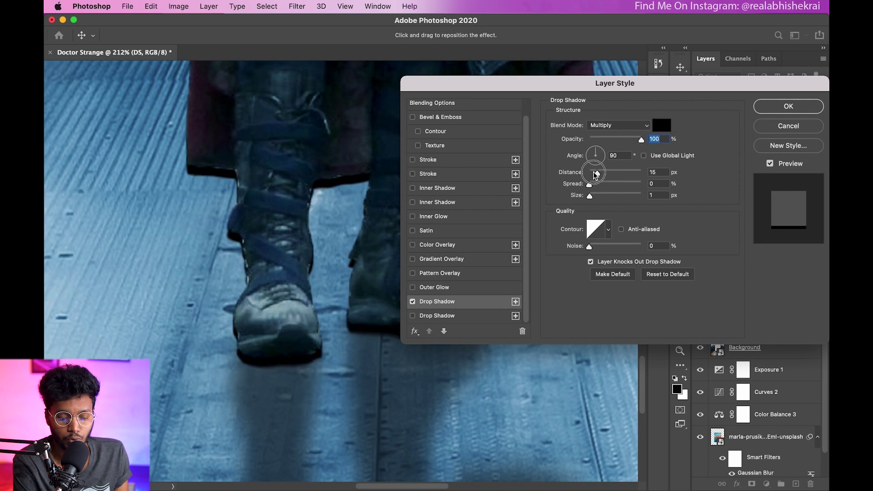
left_click_drag(528, 83, 593, 51)
mouse_move(656, 152)
left_mouse_down()
mouse_move(681, 152)
mouse_move(655, 152)
mouse_move(660, 167)
left_mouse_up()
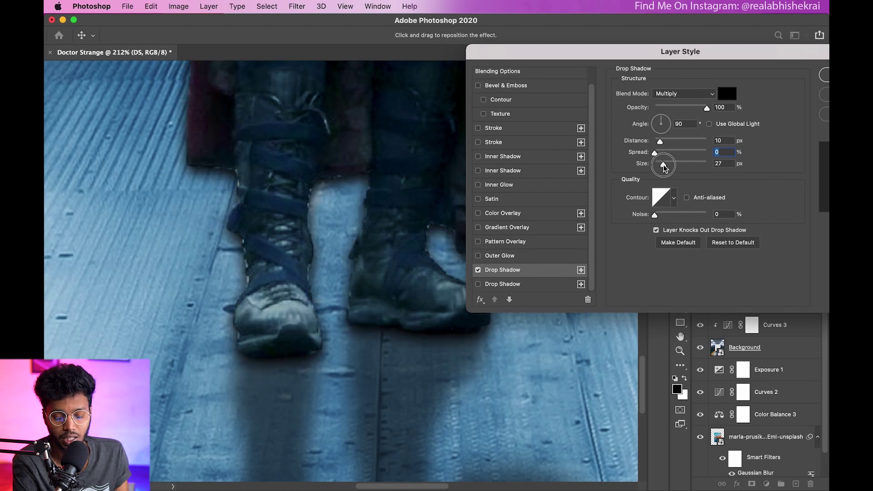
Refine the DS drop shadow to 75% opacity, 0 px distance, 5% spread and 8 px size
left_click_drag(660, 141, 653, 142)
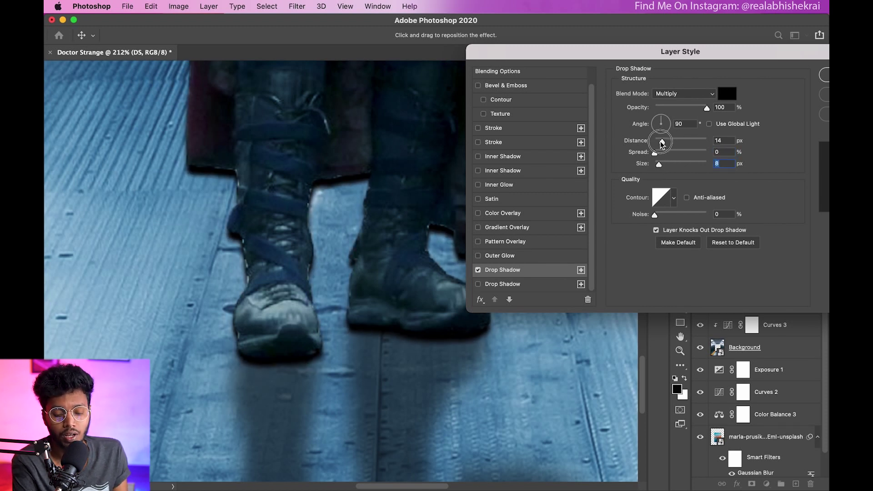
left_click_drag(706, 108, 699, 108)
left_click(659, 165)
left_click_drag(655, 153, 654, 143)
left_click_drag(682, 51, 641, 54)
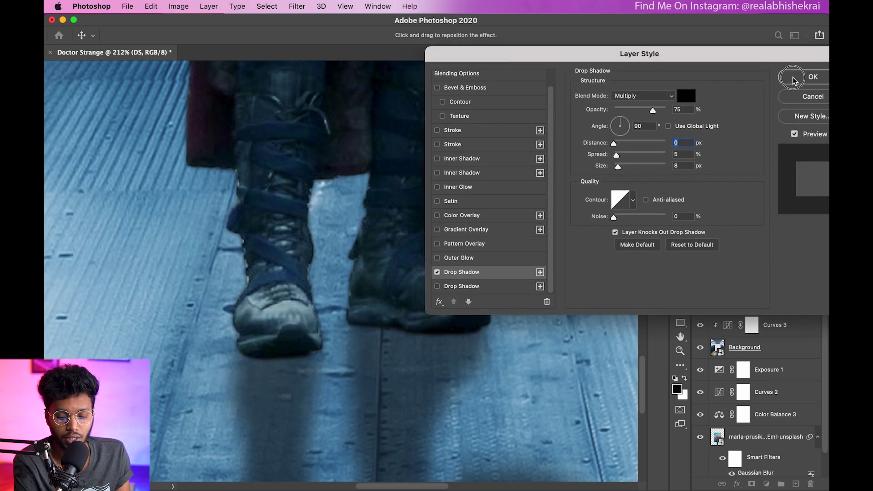
left_click(794, 78)
right_click(759, 242)
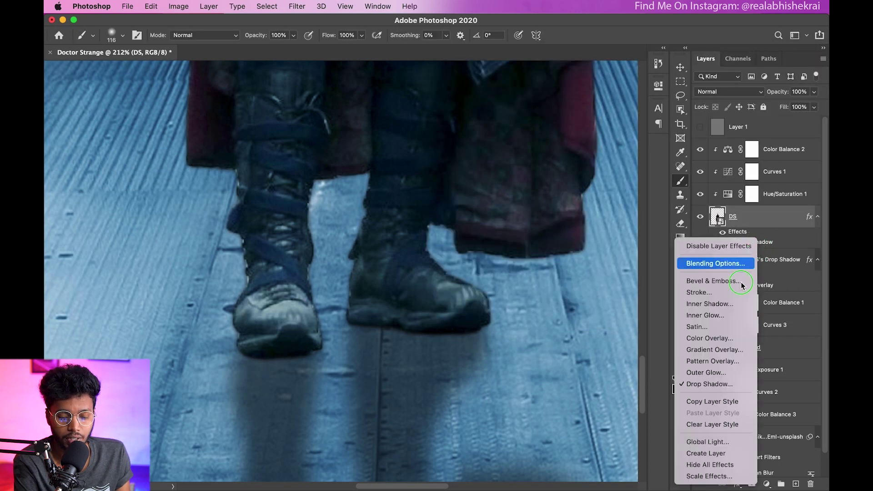
Split DS's drop shadow effect onto its own layer named 'Touch shadow'
left_click(708, 453)
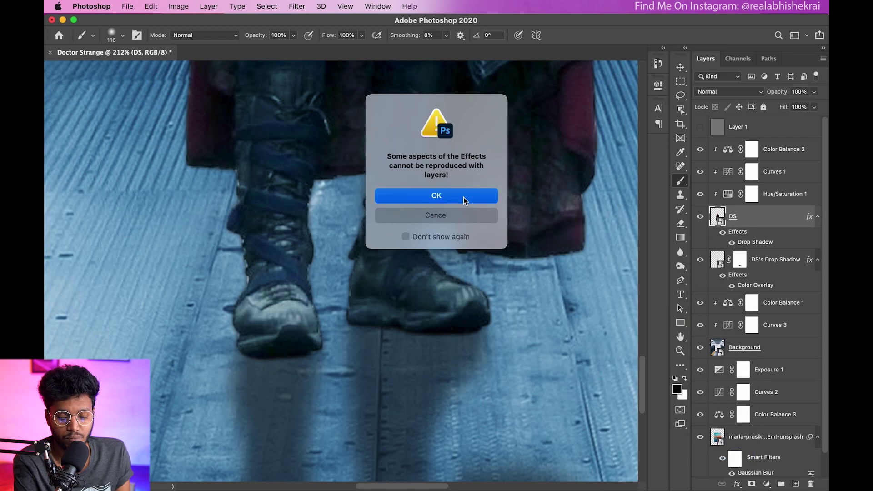
left_click(465, 200)
double_click(740, 239)
type("Touch ")
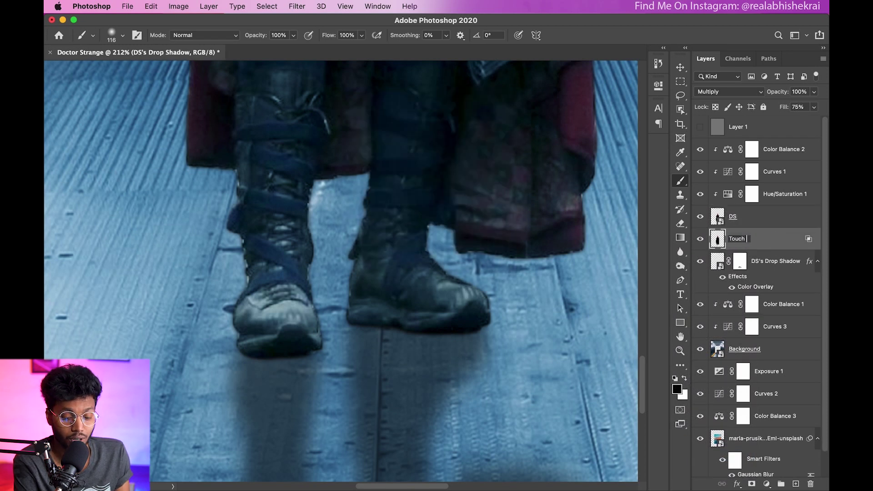
type("shadow")
key("Return")
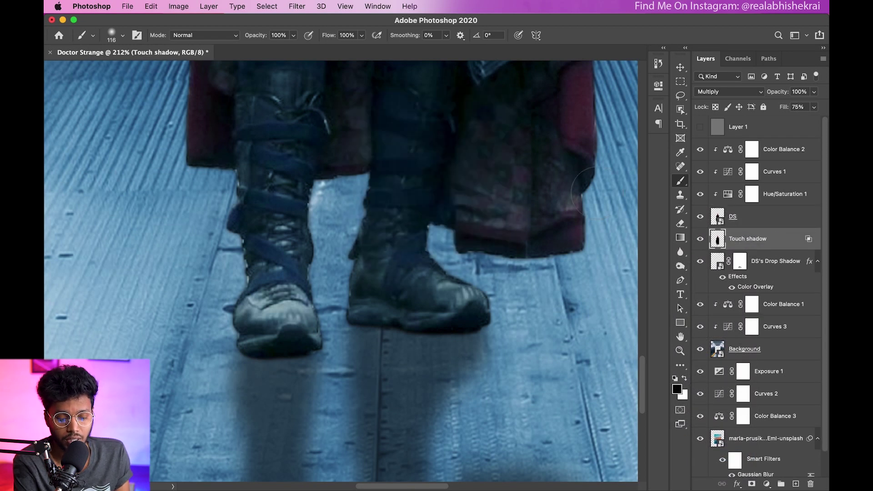
Lasso the feet area, mask Touch shadow, and paint shadow under the boot sole
key("l")
mouse_move(461, 246)
left_mouse_down()
mouse_move(271, 387)
mouse_move(525, 280)
left_mouse_up()
left_click(752, 484)
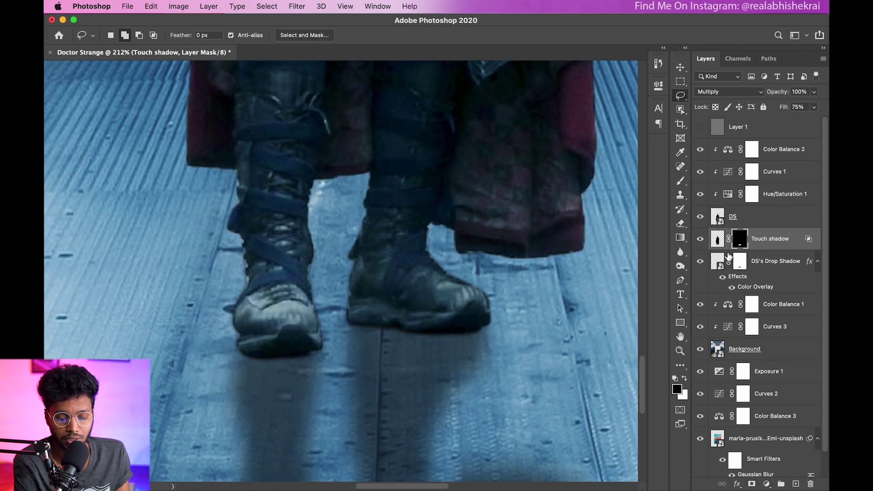
left_click(680, 182)
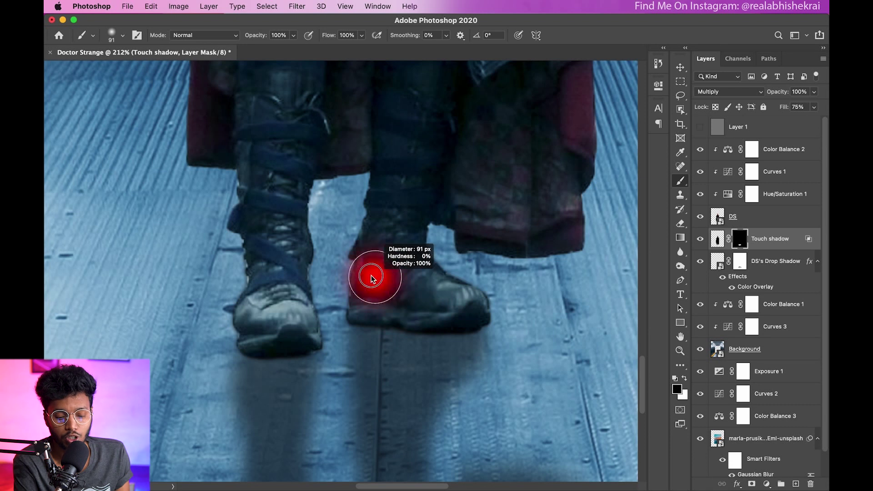
left_click_drag(363, 301, 497, 315)
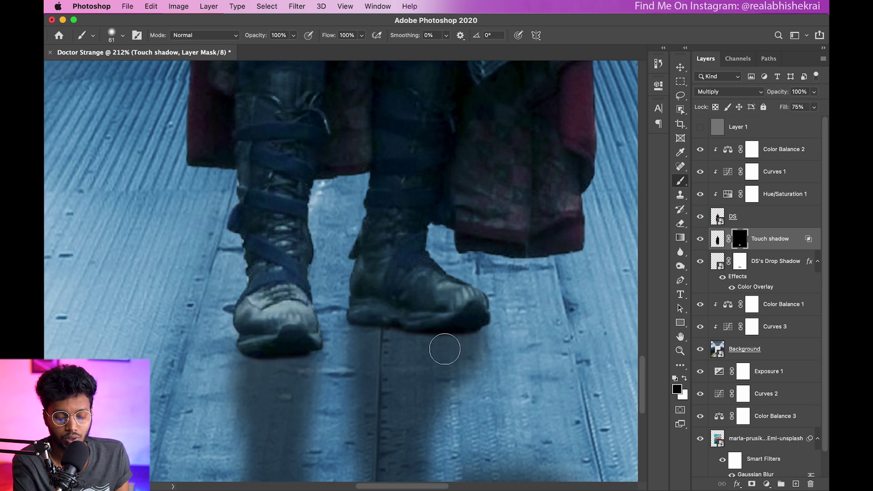
Stretch the Touch shadow taller and lower its opacity to 76%
key("ctrl+t")
left_click_drag(363, 386, 364, 403)
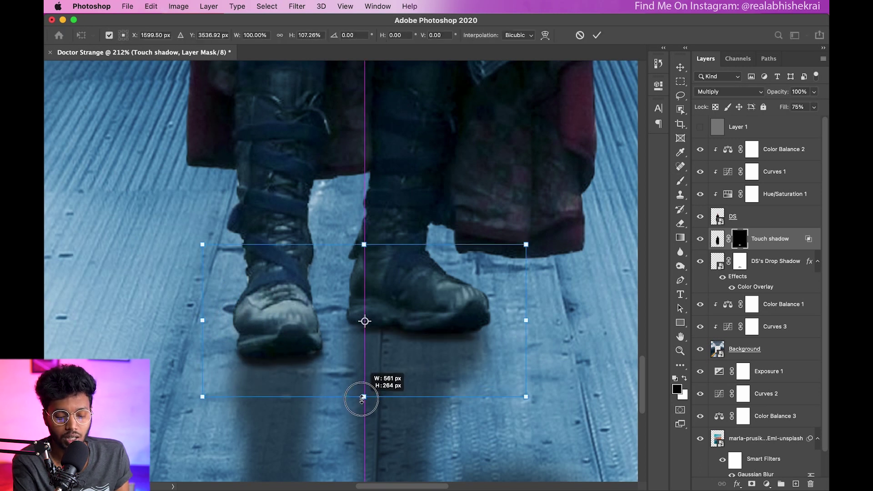
left_click_drag(364, 244, 364, 236)
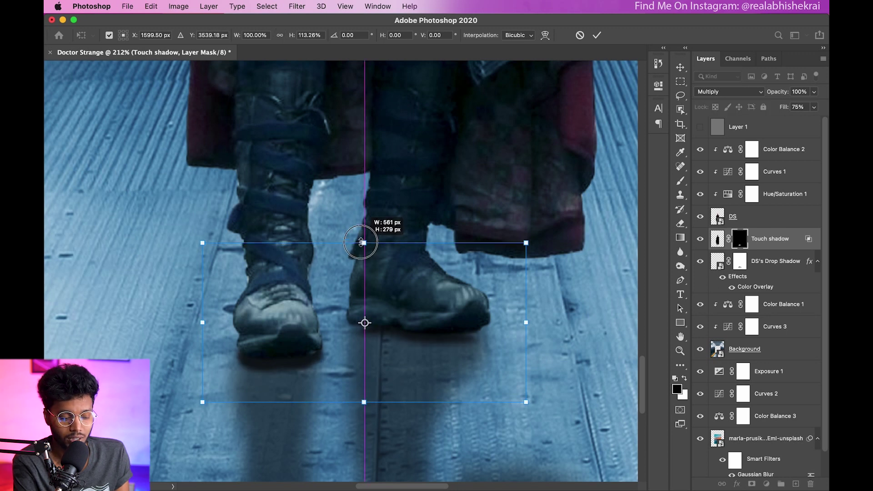
left_click(597, 35)
key("b")
left_click(700, 238)
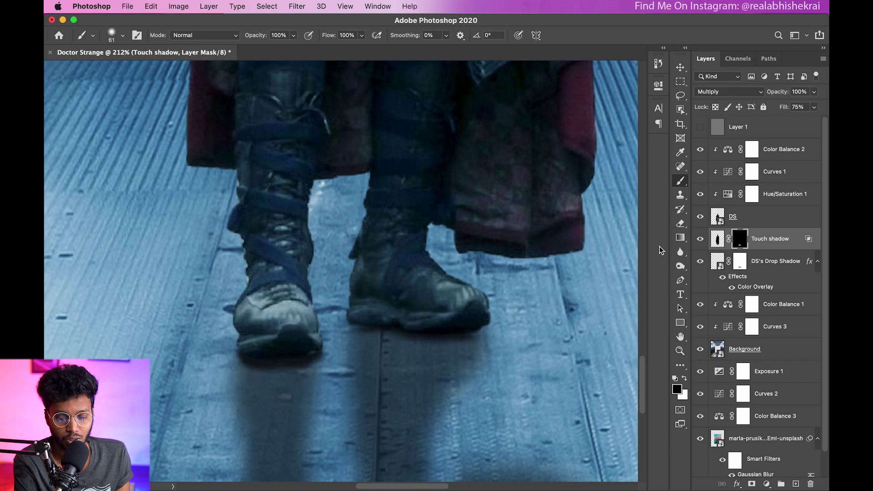
key("z")
left_click_drag(500, 237, 542, 240)
left_click(814, 94)
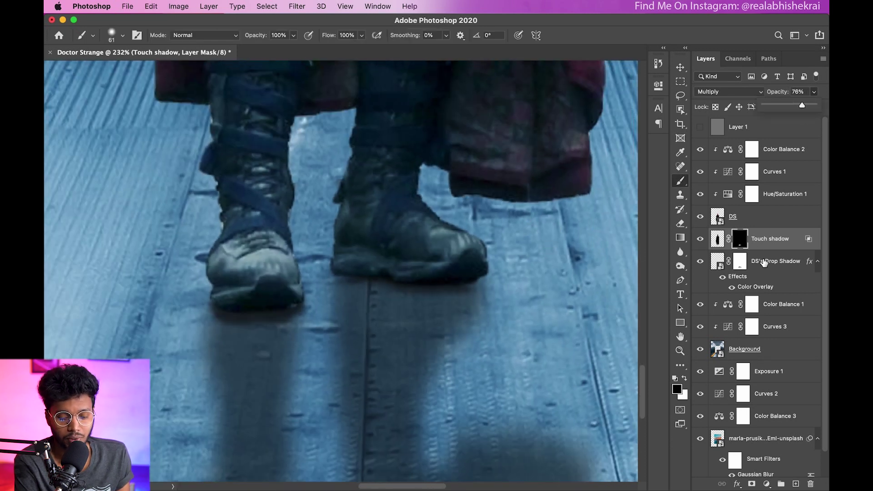
left_click(717, 239)
key("super+0")
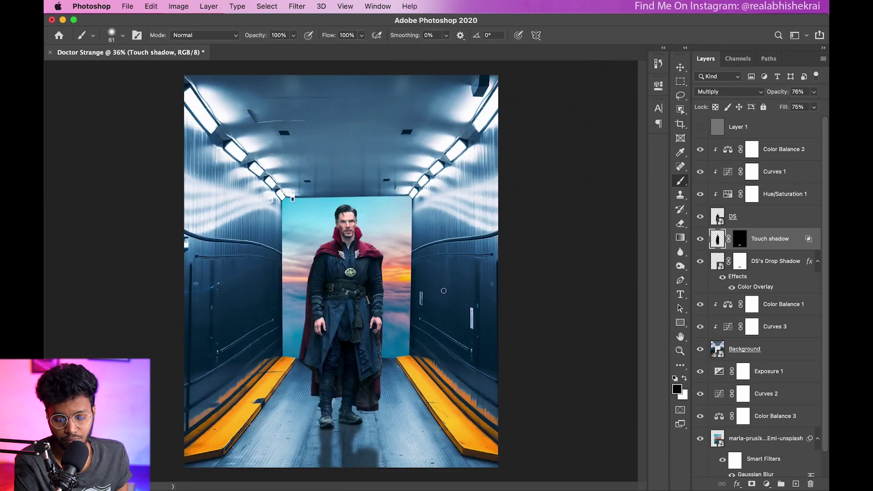
Rename DS's Drop Shadow to 'Main Shadow' and clip Color Balance 2 to the layer below
double_click(776, 262)
type("adow")
key("Return")
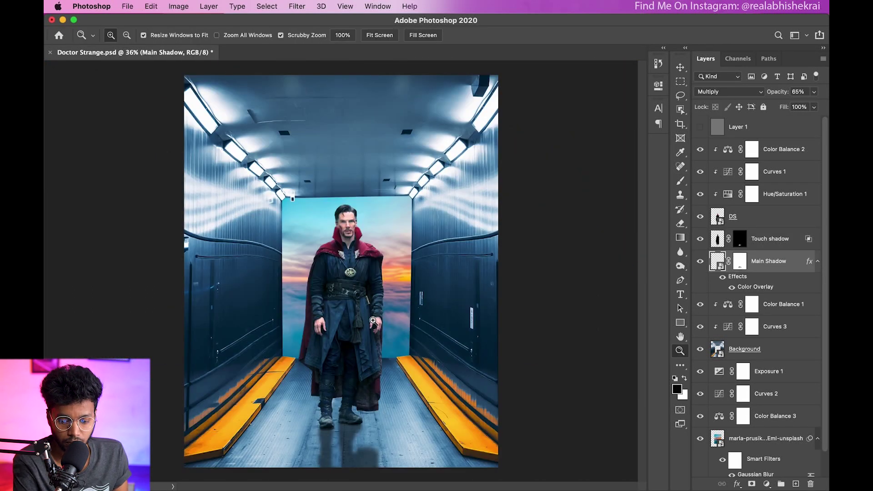
left_click_drag(523, 280, 527, 202)
left_click(717, 147)
left_click(765, 132)
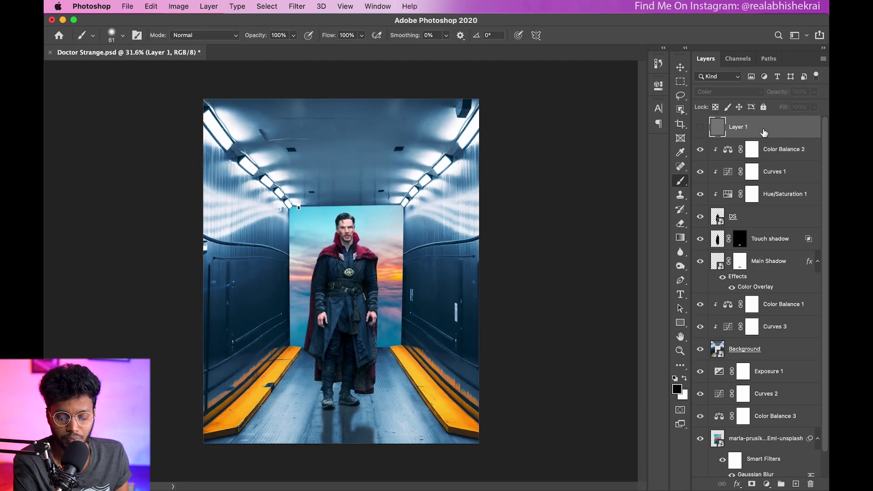
Delete the empty Layer 1 and select the Background layer
key("Delete")
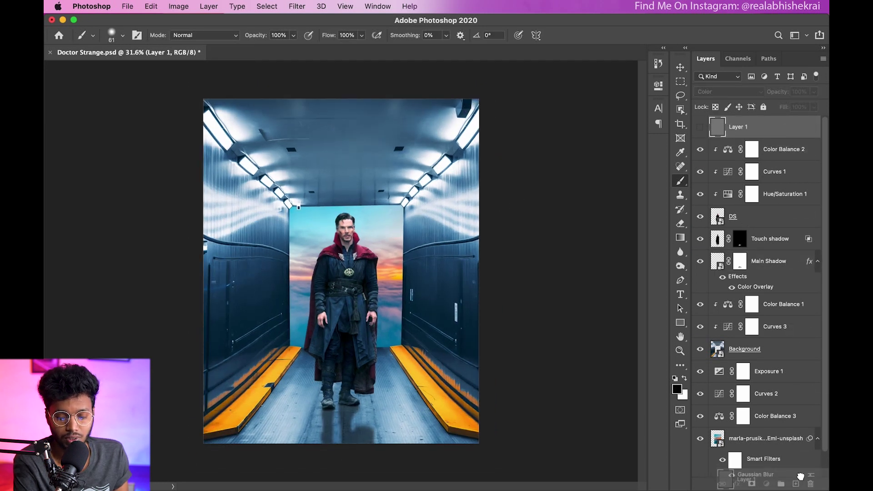
left_click(751, 201)
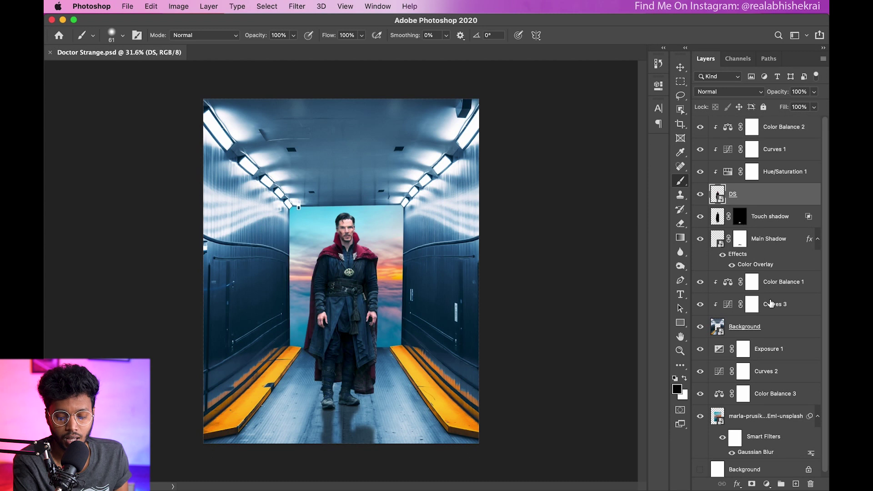
left_click(760, 326)
left_click(775, 285)
left_click(681, 73)
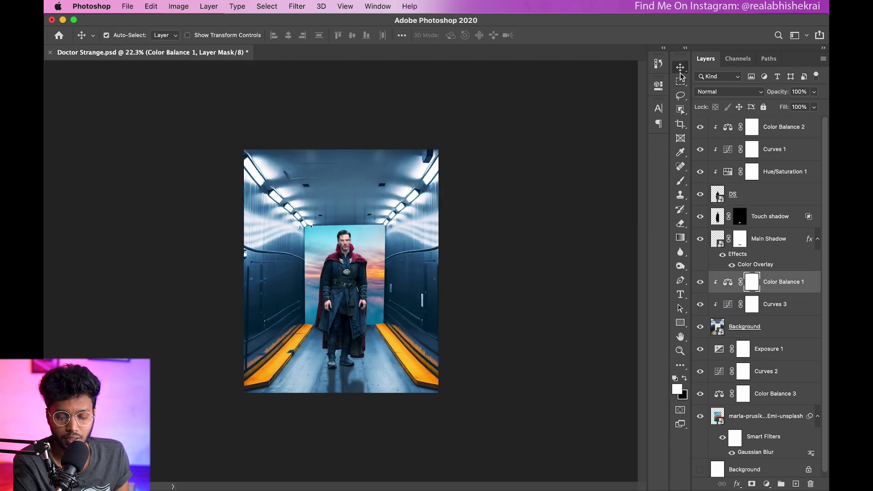
left_click(773, 286)
left_click(753, 328)
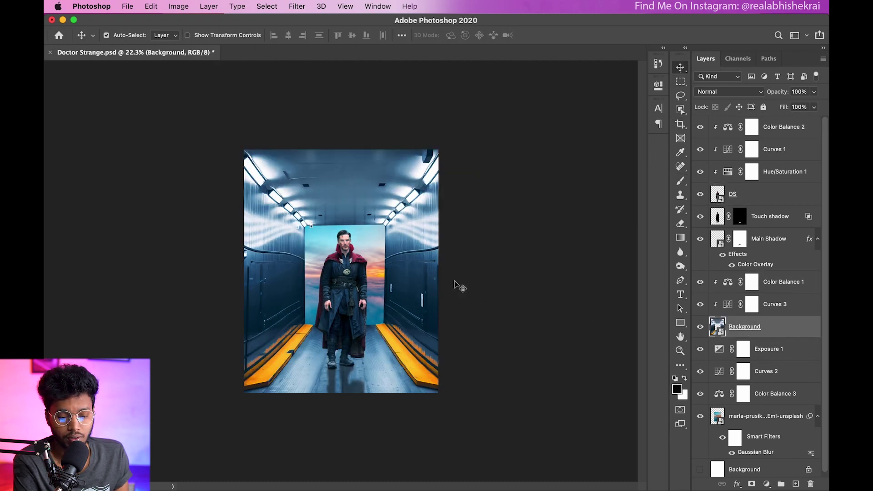
scroll(273, 117, "up", 3)
scroll(231, 97, "up", 2)
scroll(348, 131, "up", 5)
scroll(285, 210, "up", 1)
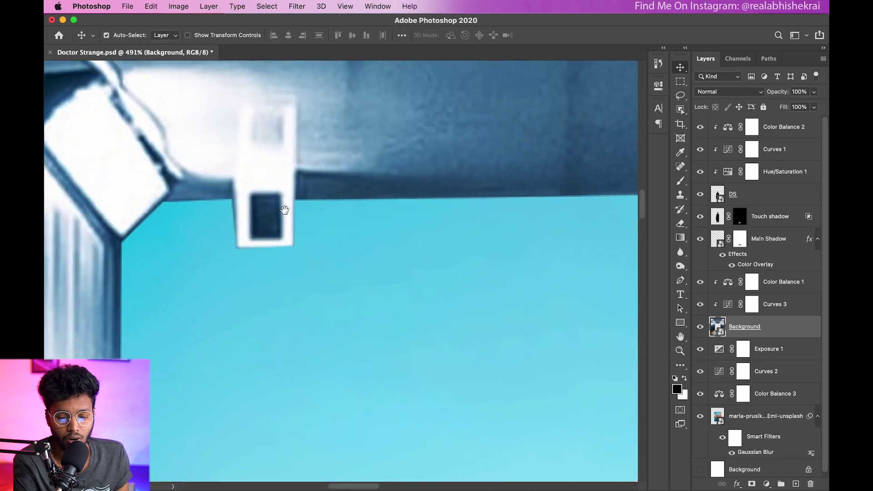
scroll(192, 157, "up", 4)
Hide the dark ceiling-light panel with an inverted rectangular mask on Background, then make it a Smart Object
left_click(681, 96)
left_click(680, 82)
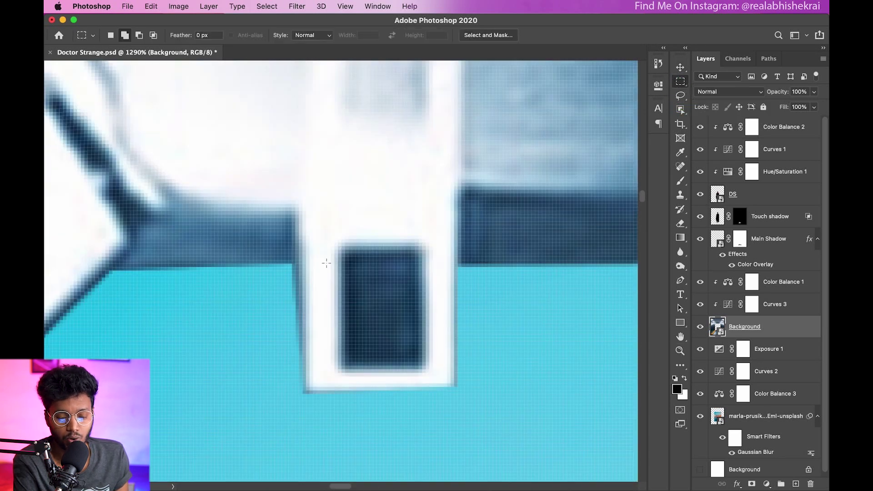
left_click_drag(326, 238, 438, 379)
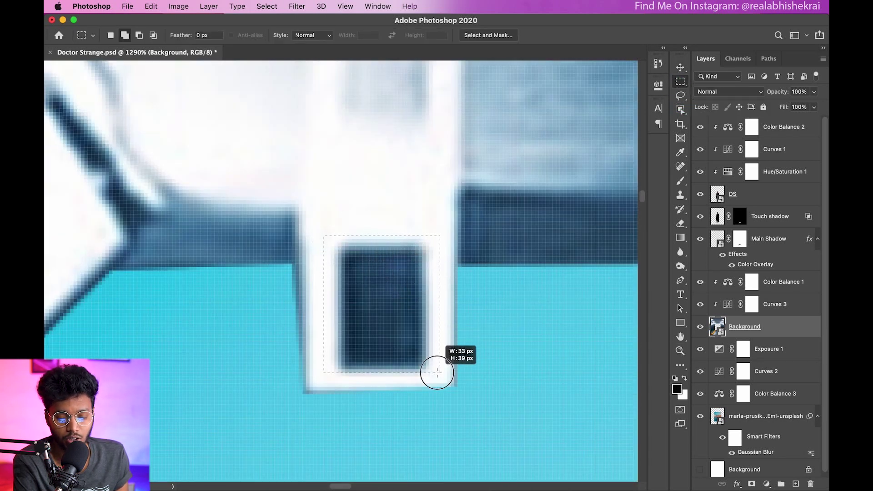
left_click(751, 483)
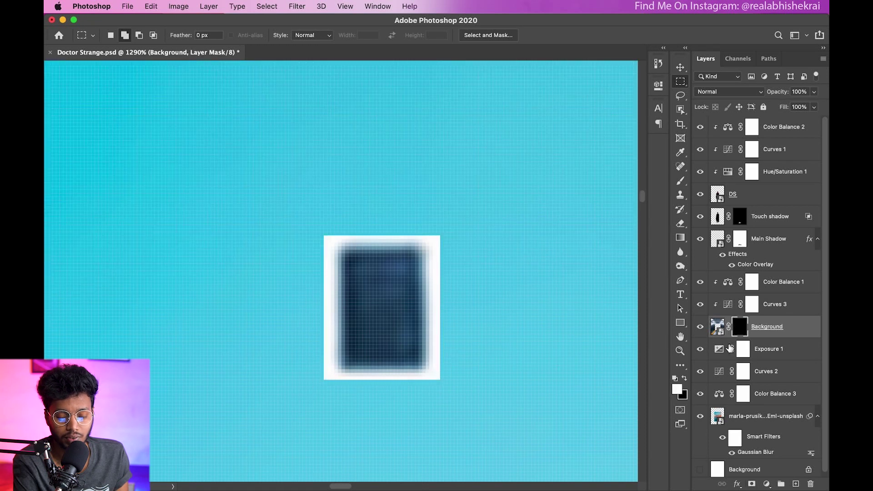
key("ctrl+i")
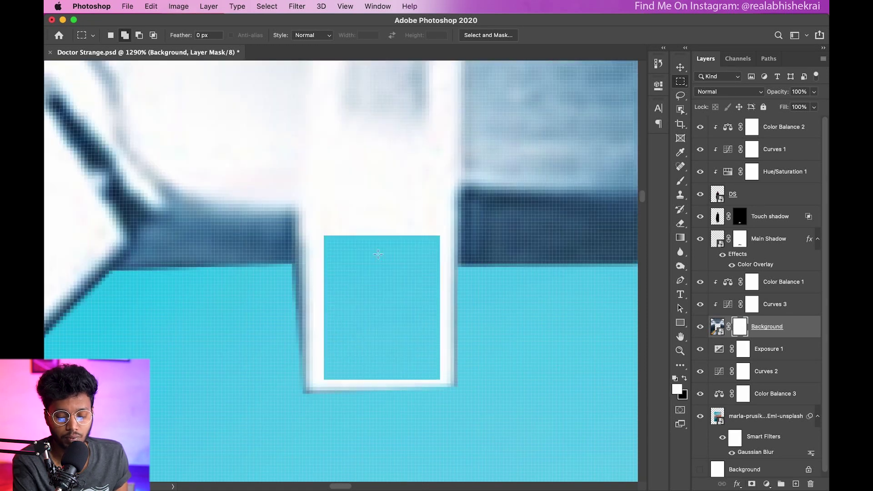
right_click(744, 321)
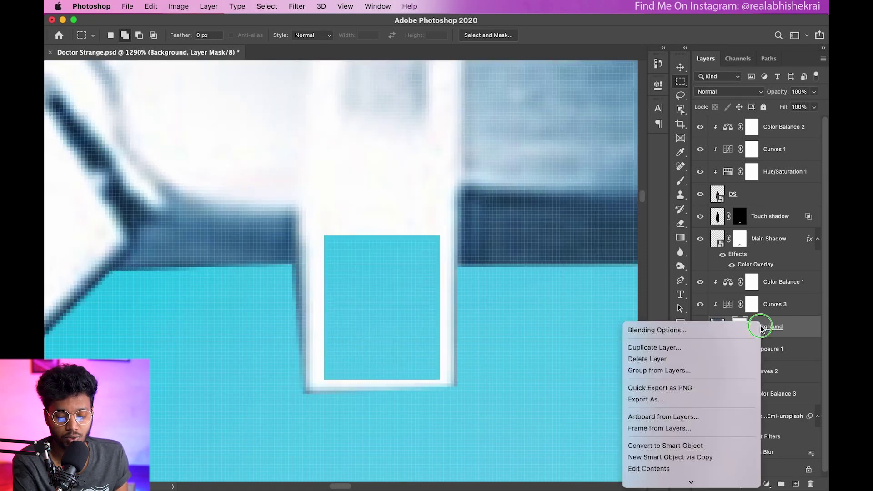
left_click(646, 445)
Add a new unclipped Layer 1 above Color Balance 1
key("b")
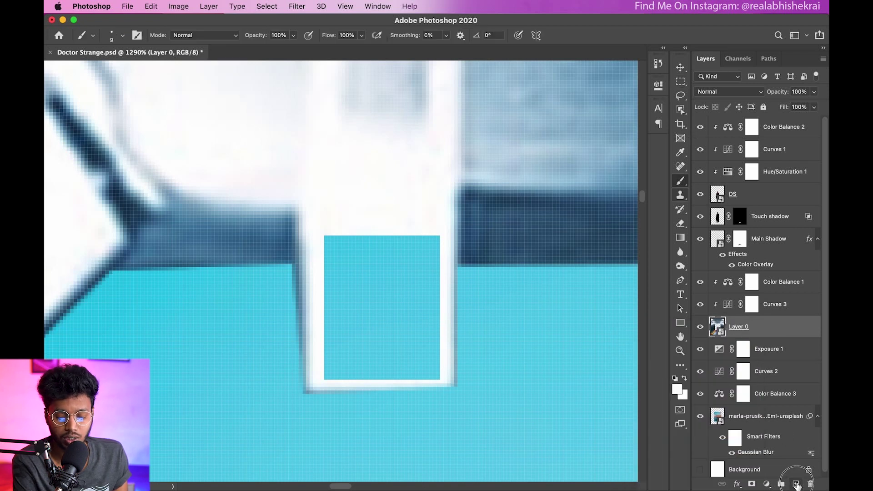
left_click(797, 484)
left_click_drag(755, 326, 767, 297)
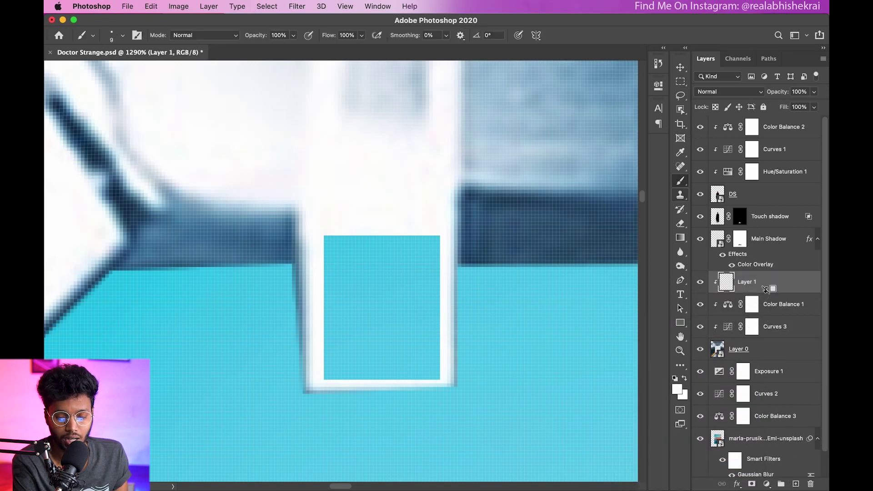
left_click(765, 291, "alt")
Paint the strip above the cyan rectangle white on Layer 1
left_click(681, 83)
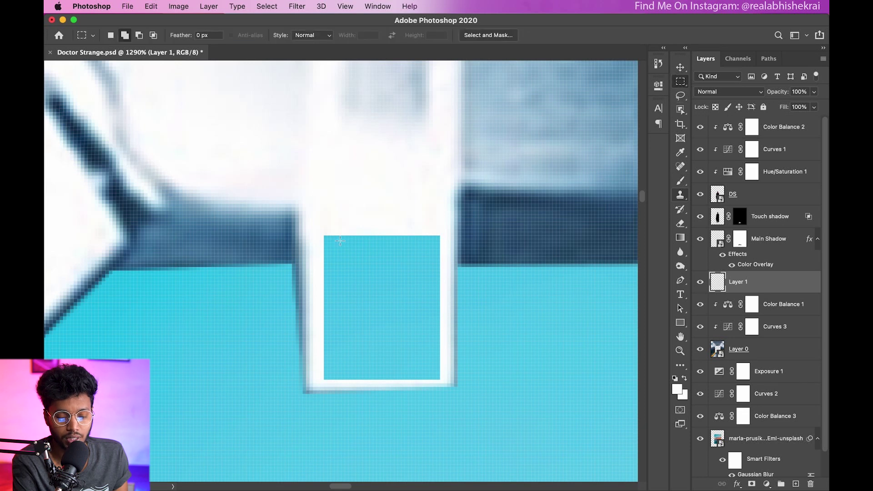
left_click_drag(307, 218, 451, 268)
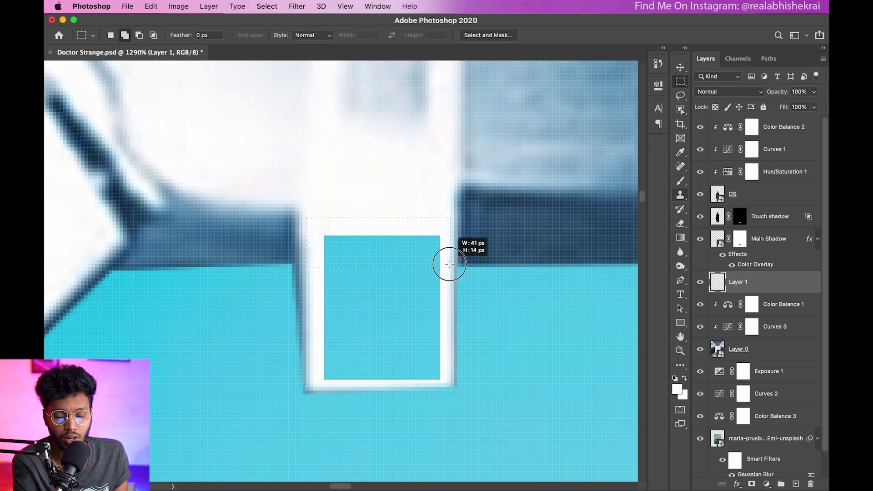
left_click(681, 181)
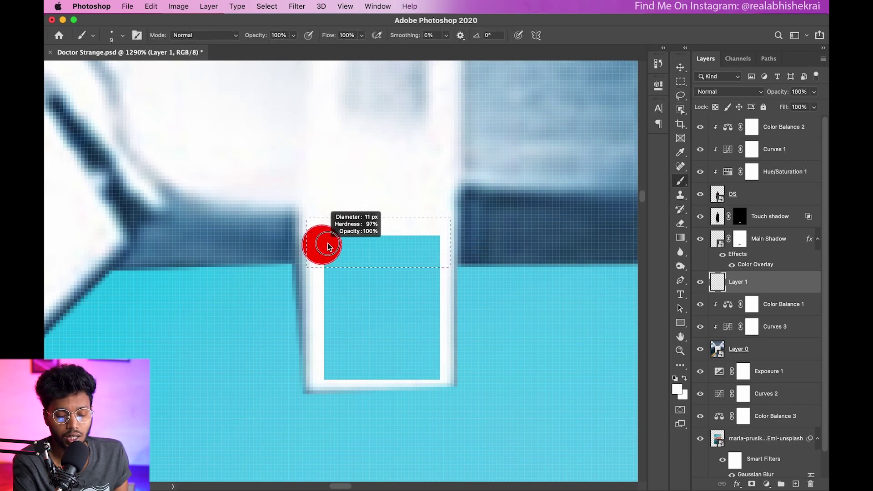
left_click_drag(321, 249, 436, 241)
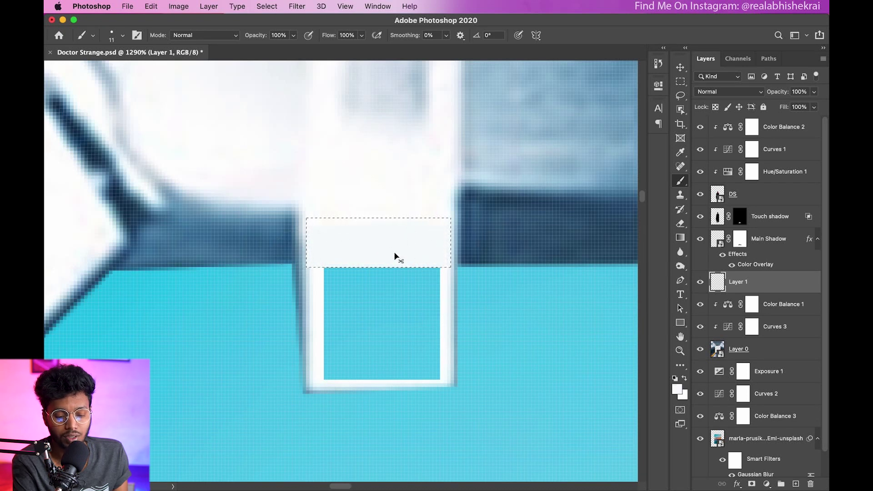
key("ctrl+d")
key("z")
scroll(409, 262, "down", 10)
key("b")
left_click(752, 305)
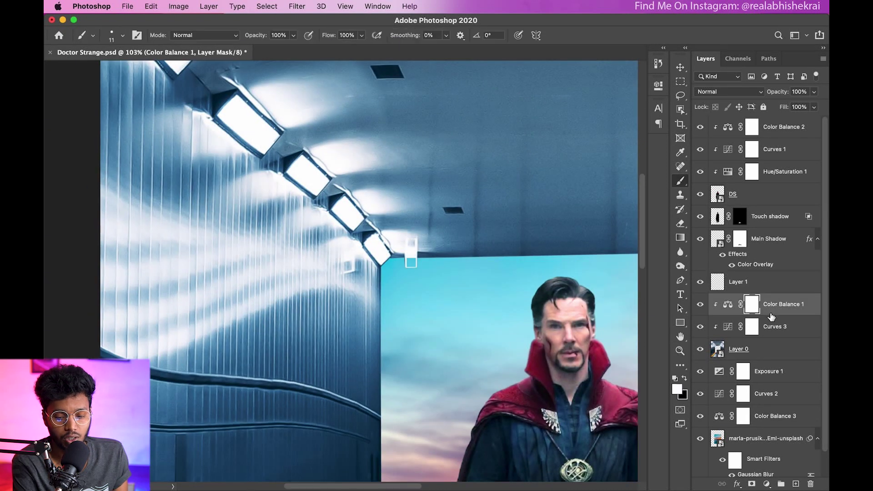
Select Layer 0, the sunset doorway layer, and zoom in on the doorway
key("z")
scroll(368, 282, "down", 3)
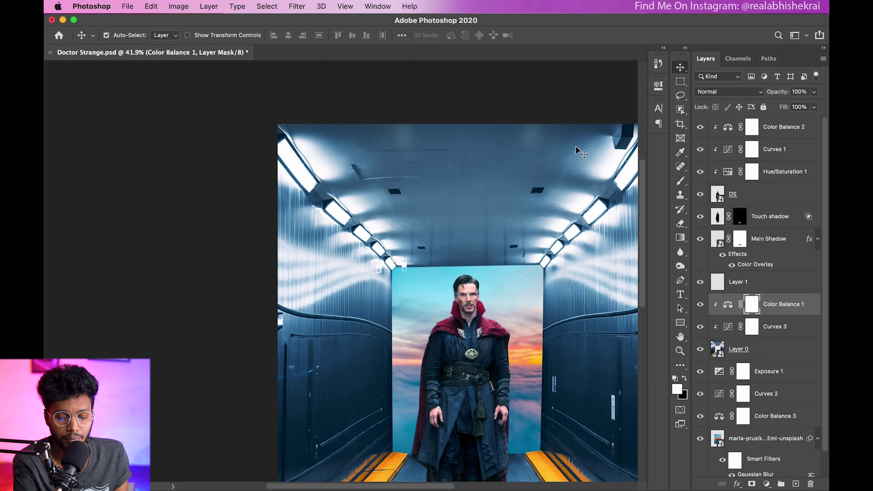
scroll(369, 282, "down", 3)
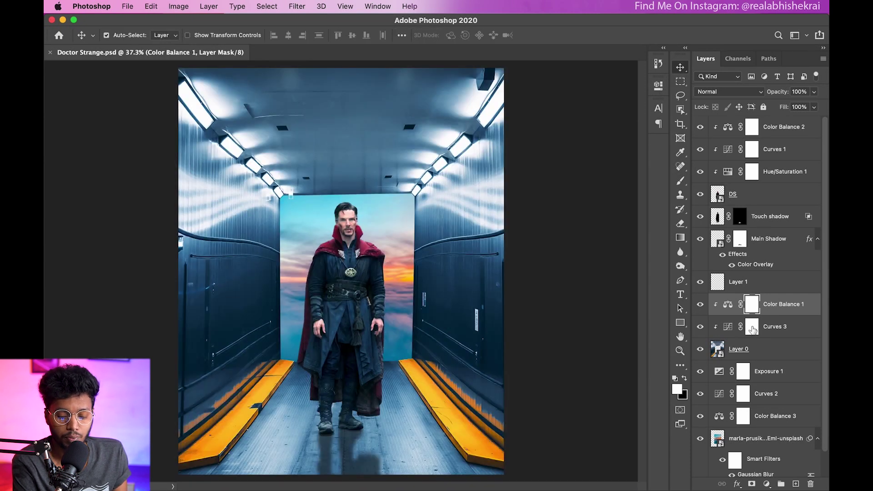
left_click(723, 349)
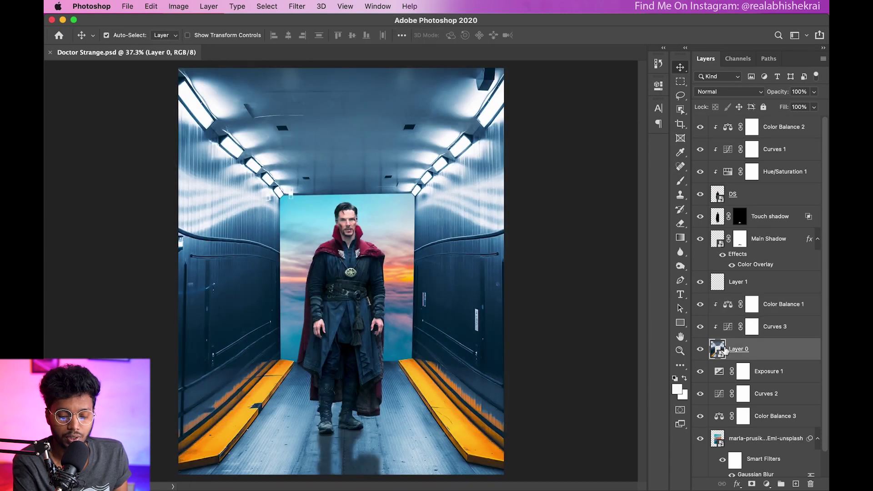
key("z")
scroll(380, 178, "up", 2)
scroll(380, 179, "up", 3)
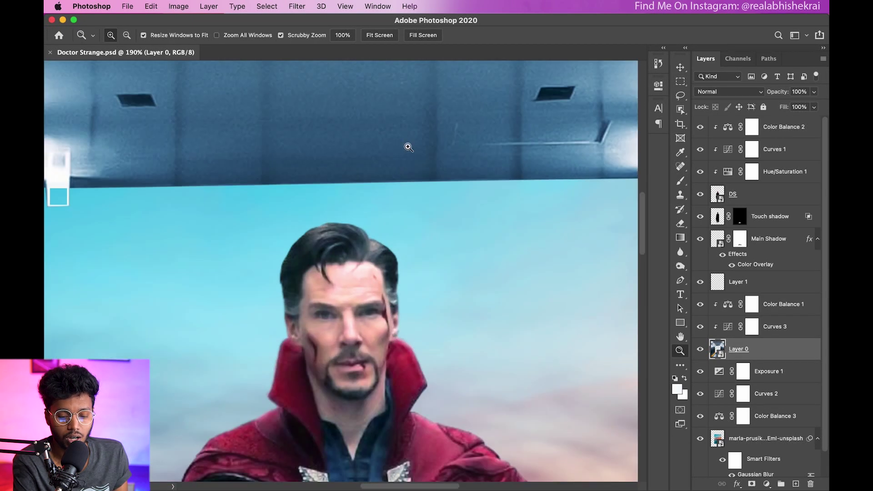
scroll(404, 201, "up", 2)
Give Layer 0 a white Screen-mode Inner Glow with 11% Choke
right_click(757, 352)
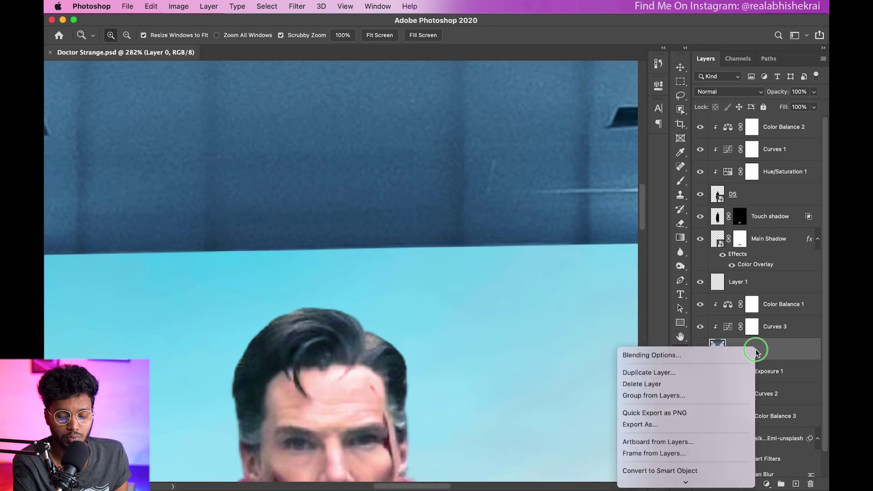
left_click(704, 354)
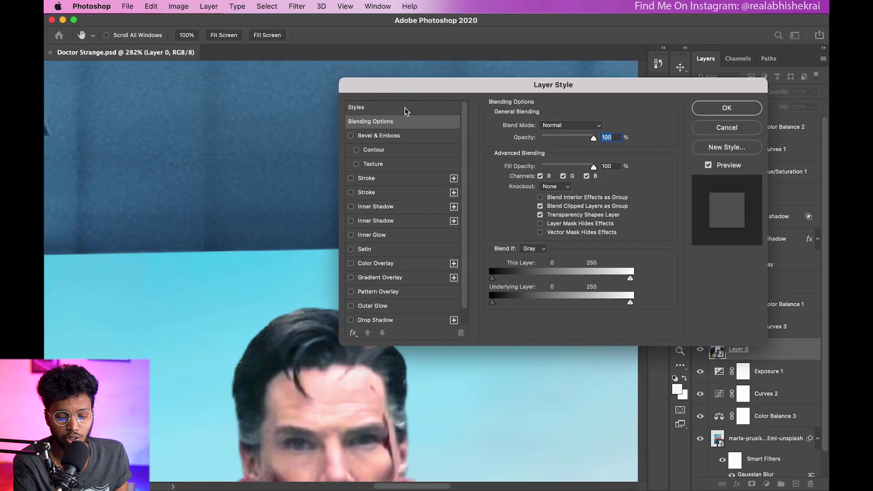
left_click_drag(396, 86, 555, 60)
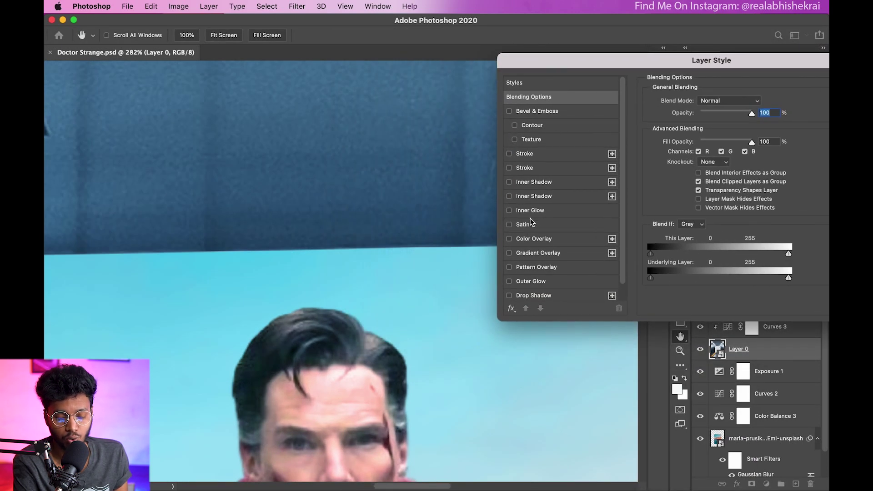
left_click(520, 213)
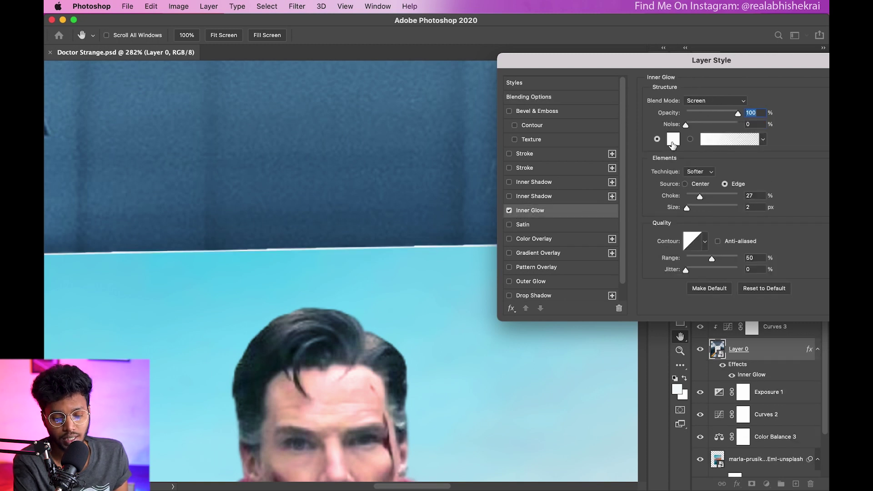
left_click(674, 139)
left_click(652, 168)
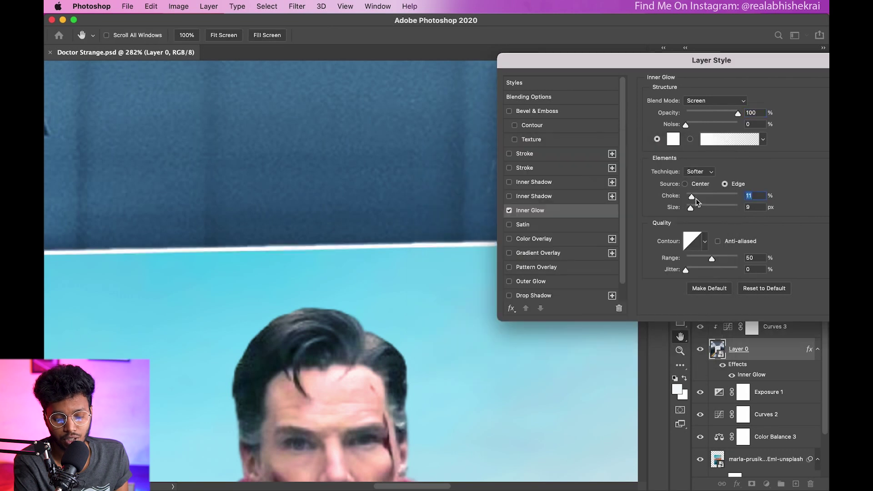
left_click_drag(698, 207, 699, 209)
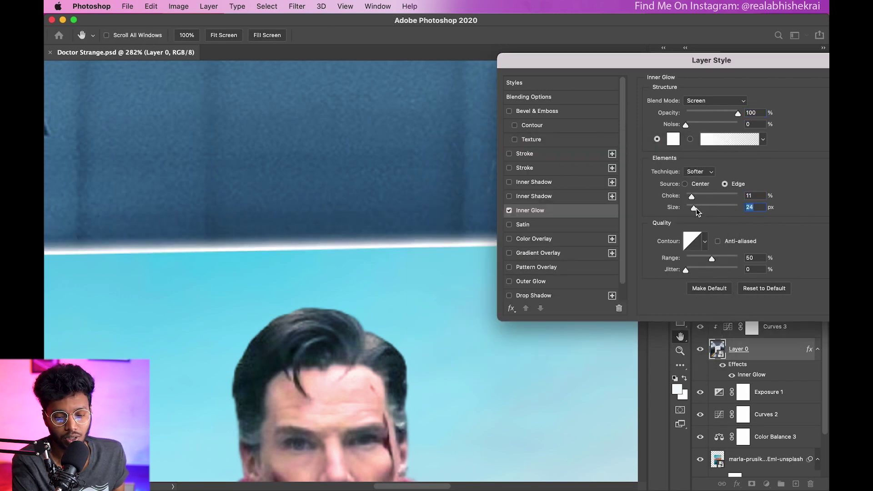
left_click_drag(718, 65, 616, 70)
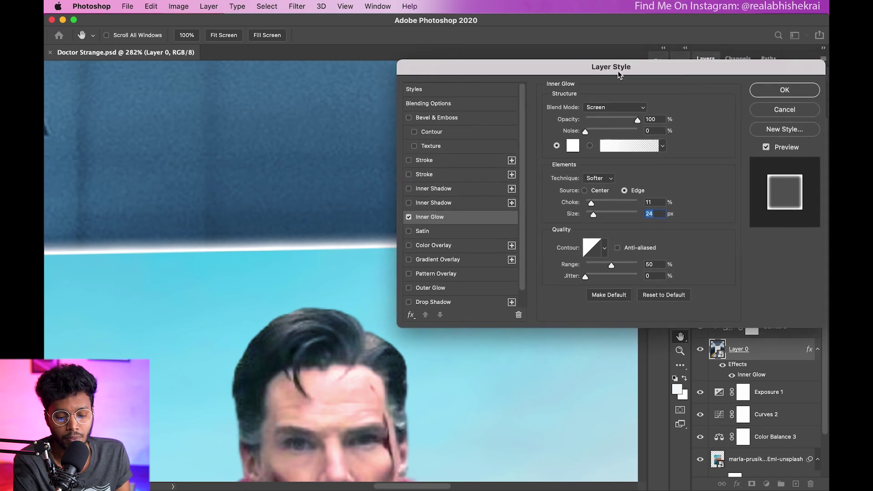
left_click(770, 89)
Inspect the doorway edges and reduce the Inner Glow size to 8 px for a thinner edge
key("z")
left_click_drag(418, 232, 384, 241)
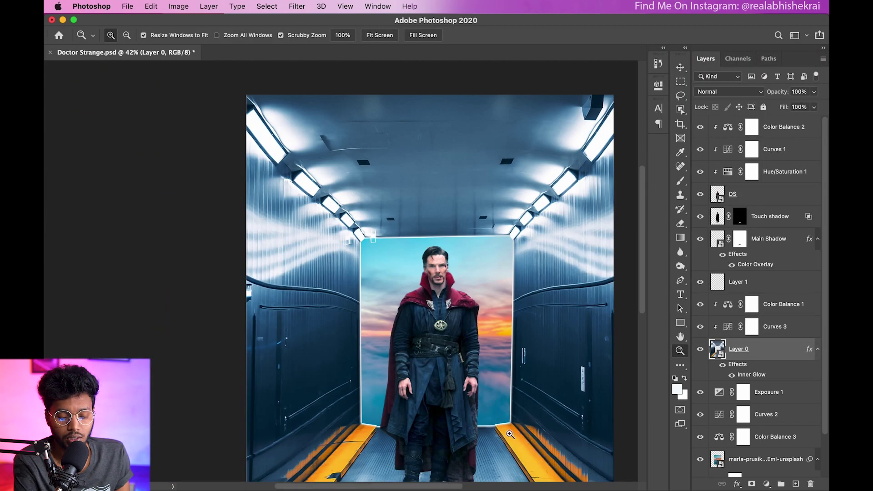
left_click_drag(500, 425, 408, 329)
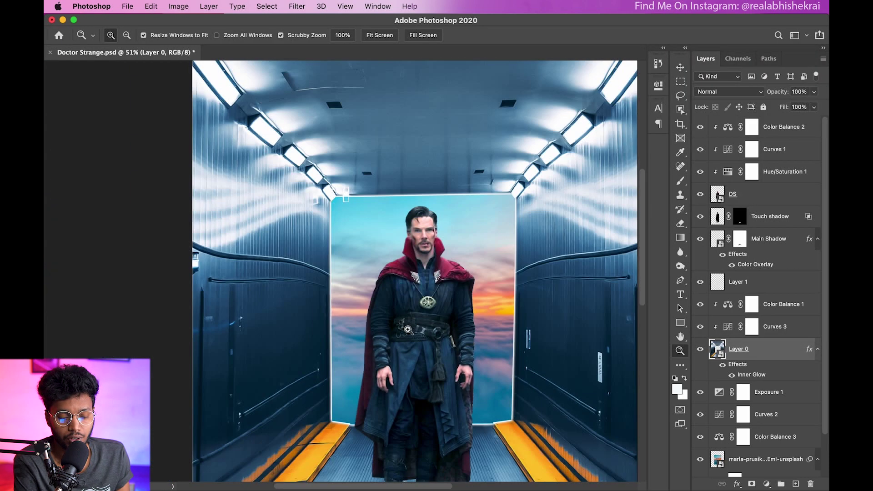
left_click_drag(337, 255, 371, 255)
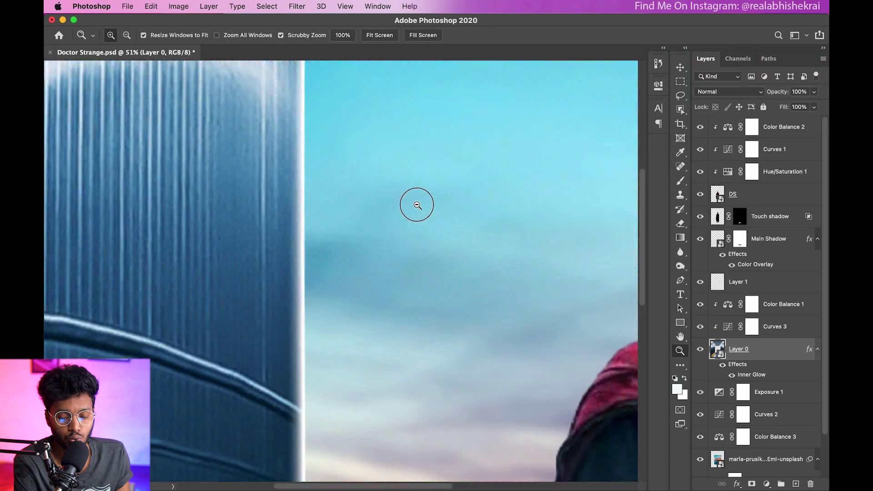
double_click(749, 376)
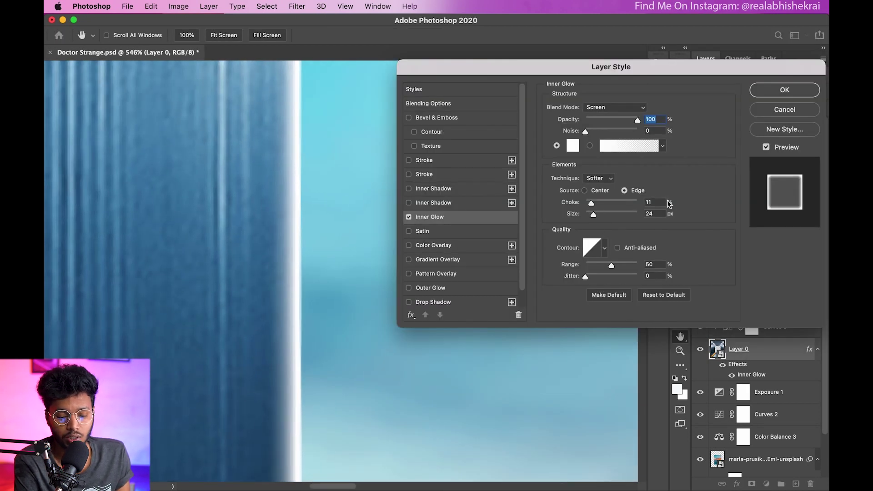
key("Down")
key("Down")
key("Down")
key("Down")
key("Down")
key("Down")
key("Down")
key("Down")
key("Down")
key("Down")
key("Down")
key("Down")
key("Down")
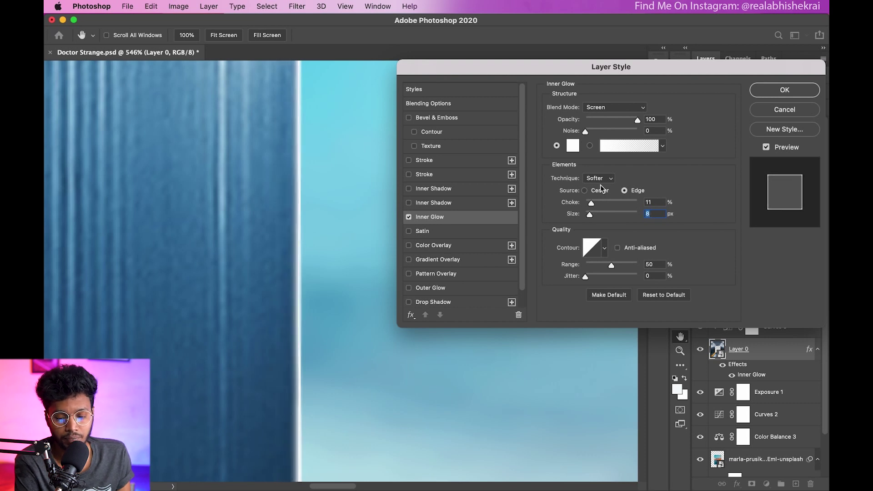
left_click(785, 90)
key("z")
mouse_move(487, 235)
left_mouse_down()
mouse_move(417, 198)
mouse_move(561, 258)
left_mouse_up()
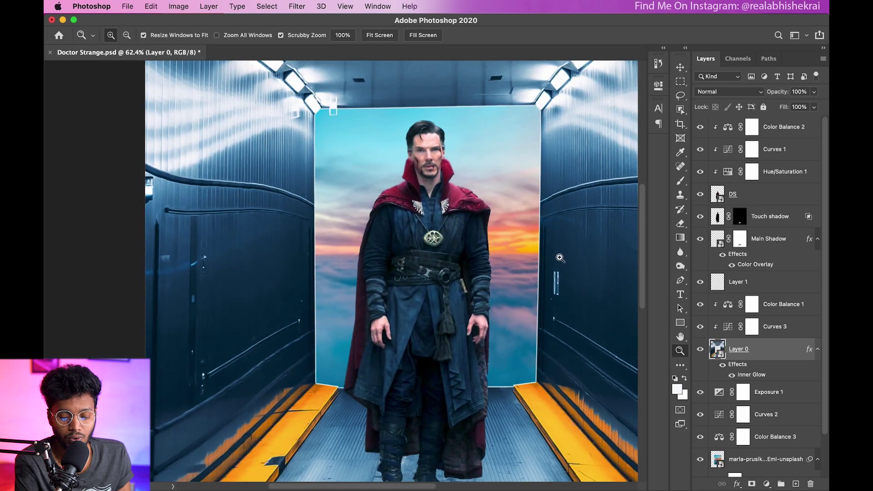
Convert Layer 0's Inner Glow into its own 'Layer 0's Inner Glow' layer and select it
right_click(749, 377)
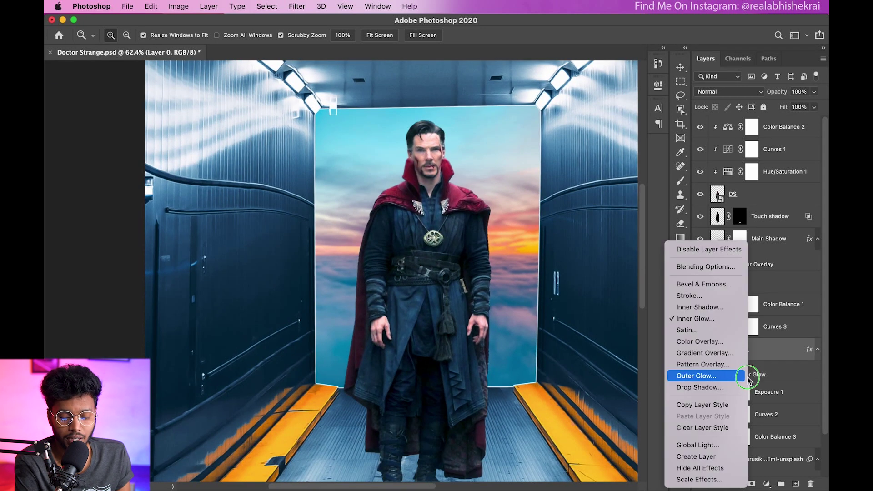
right_click(762, 378)
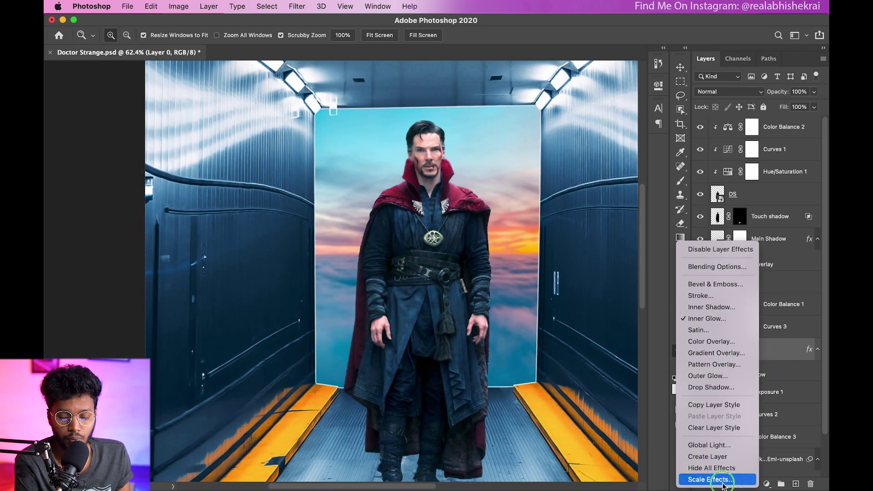
left_click(709, 456)
left_click(460, 200)
left_click(727, 351)
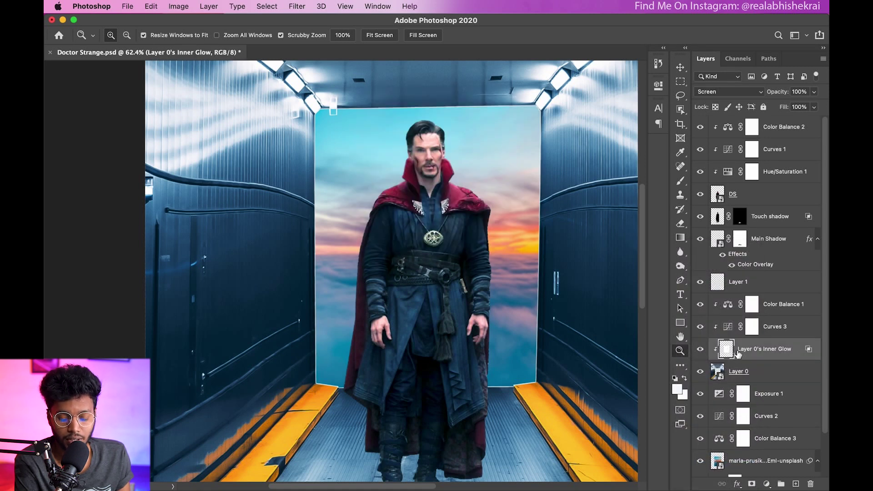
left_click(681, 350)
left_click_drag(528, 391, 588, 343)
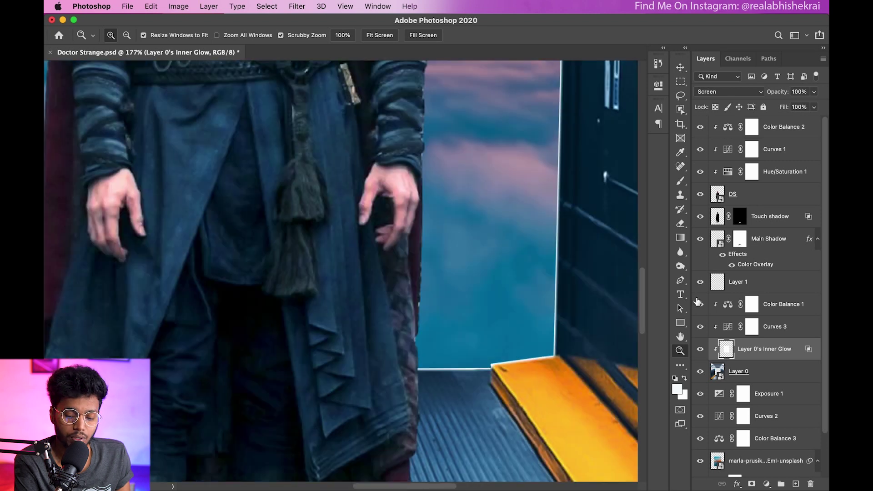
Add a layer mask to the glow layer and set up a black brush at 11% flow
left_click(753, 483)
key("b")
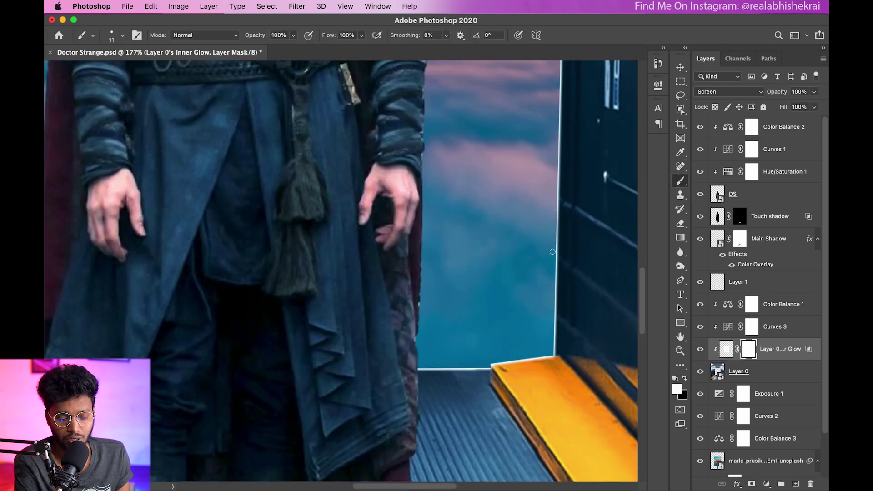
key("shift+1")
key("shift+1")
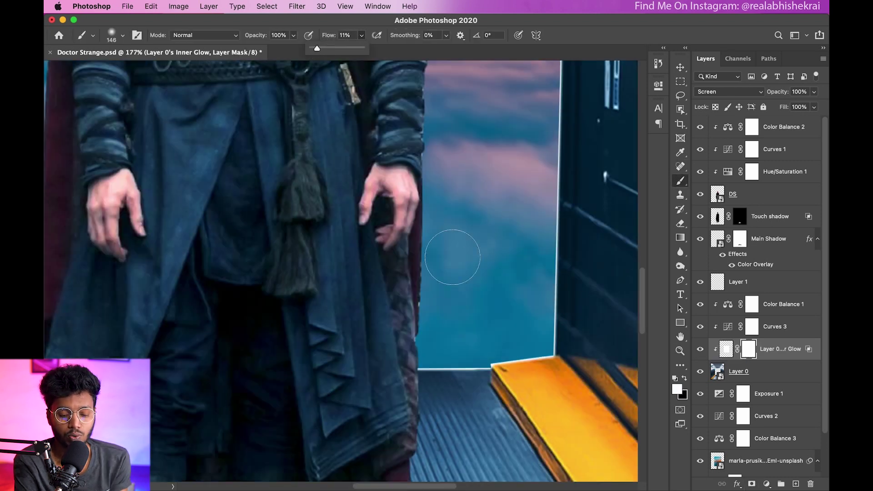
scroll(503, 375, "up", 5)
scroll(503, 376, "up", 5)
key("bracketleft")
key("bracketleft")
key("bracketleft")
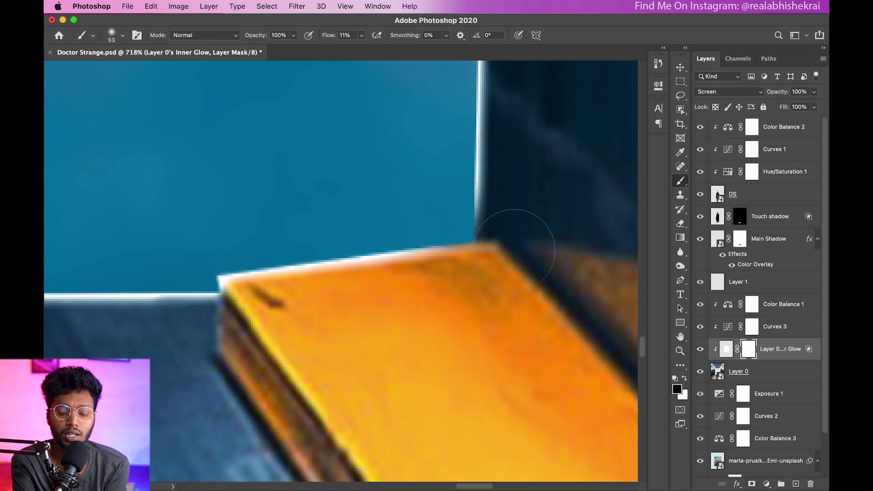
key("bracketright")
key("bracketright")
key("bracketright")
key("x")
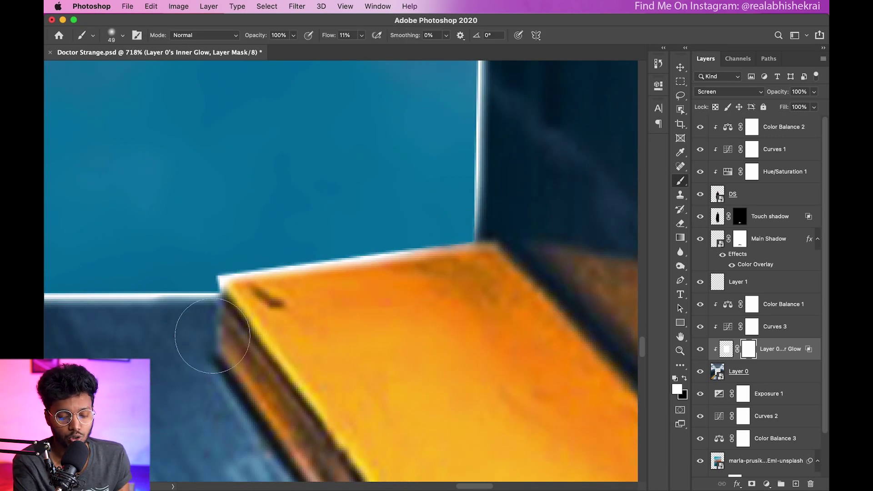
Paint the mask black along the doorway's bottom edge where it meets the yellow ledges
left_click_drag(197, 317, 384, 322)
mouse_move(72, 322)
left_mouse_down()
mouse_move(196, 279)
mouse_move(320, 312)
mouse_move(307, 312)
left_mouse_up()
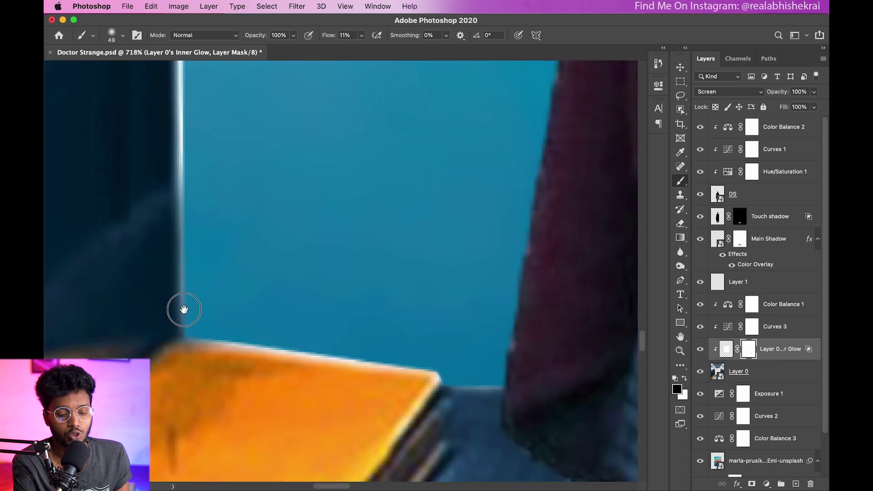
left_click_drag(115, 220, 275, 258)
key("bracketright")
key("bracketright")
key("bracketright")
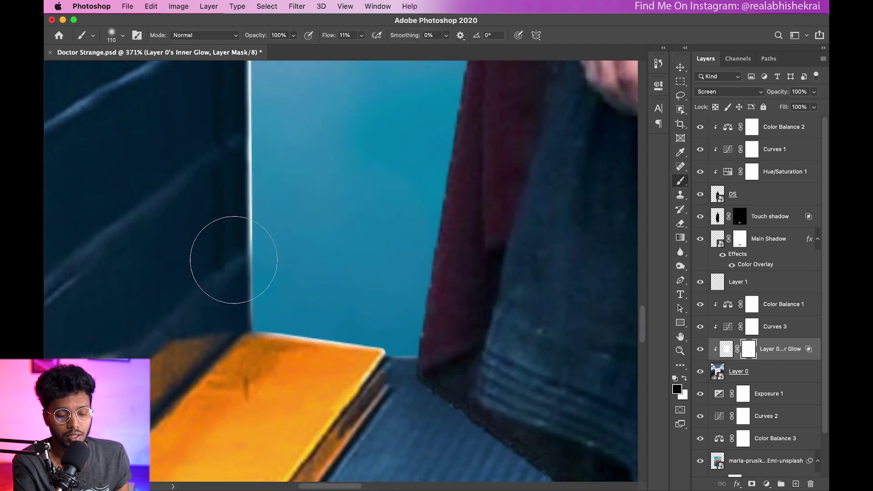
scroll(236, 137, "up", 5)
scroll(253, 97, "up", 5)
scroll(267, 259, "up", 5)
scroll(273, 293, "up", 5)
scroll(254, 227, "right", 5)
scroll(318, 247, "right", 10)
Zoom in and out to check the faded glow along the doorway
key("z")
scroll(341, 156, "down", 5)
scroll(493, 302, "down", 5)
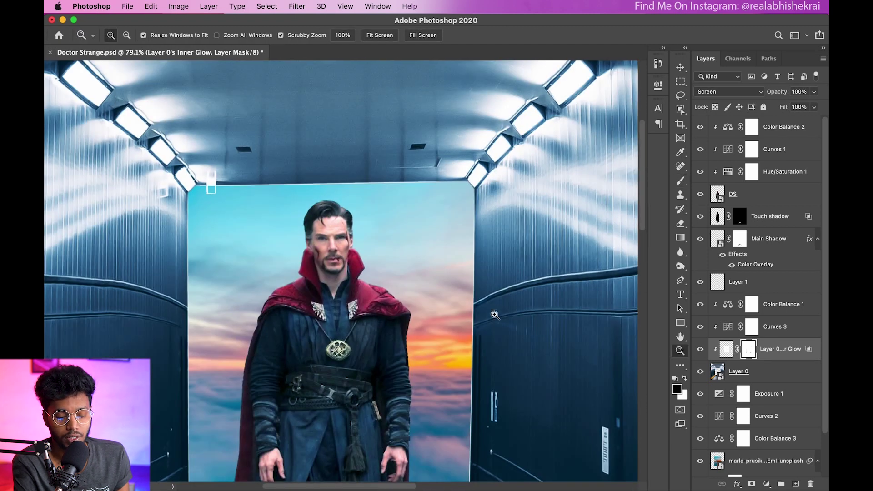
scroll(321, 250, "up", 10)
scroll(361, 287, "down", 5)
scroll(335, 288, "down", 3)
scroll(353, 273, "up", 3)
scroll(311, 292, "down", 3)
scroll(311, 292, "up", 2)
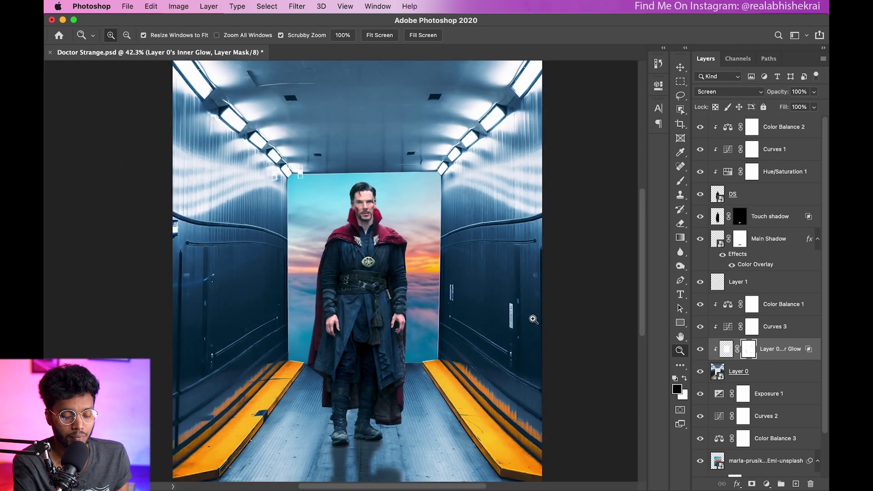
Give Layer 0 an Inner Glow: Screen mode, 44% opacity, choke 13, size 193
right_click(749, 373)
left_click(637, 375)
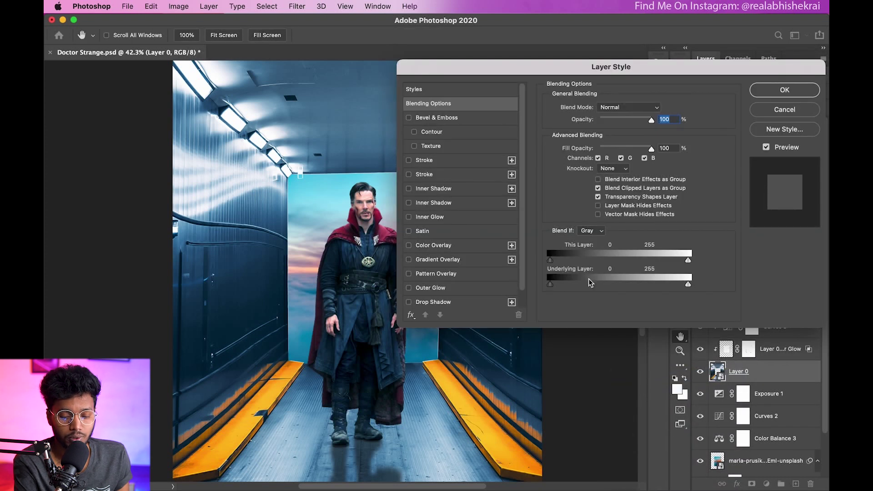
left_click(432, 217)
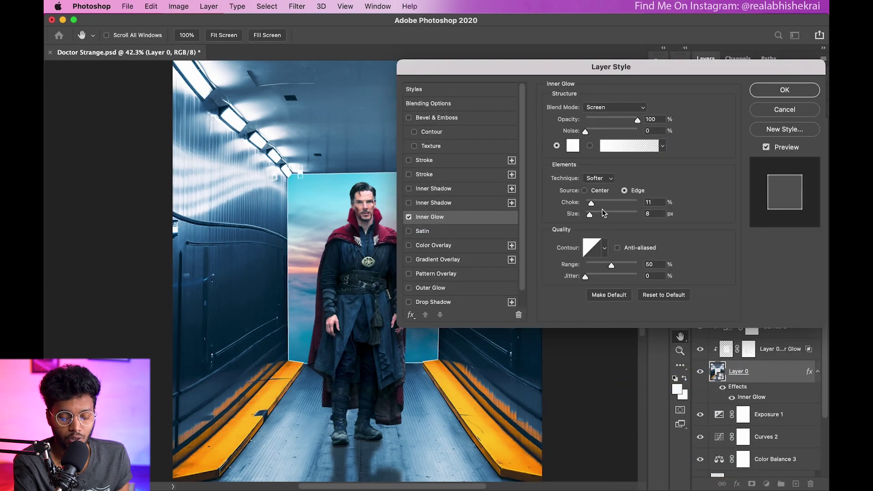
left_click_drag(603, 213, 619, 213)
mouse_move(637, 120)
left_mouse_down()
mouse_move(590, 120)
mouse_move(627, 122)
left_mouse_up()
left_click_drag(611, 67, 700, 73)
left_click_drag(706, 126, 706, 127)
left_click_drag(708, 221, 681, 209)
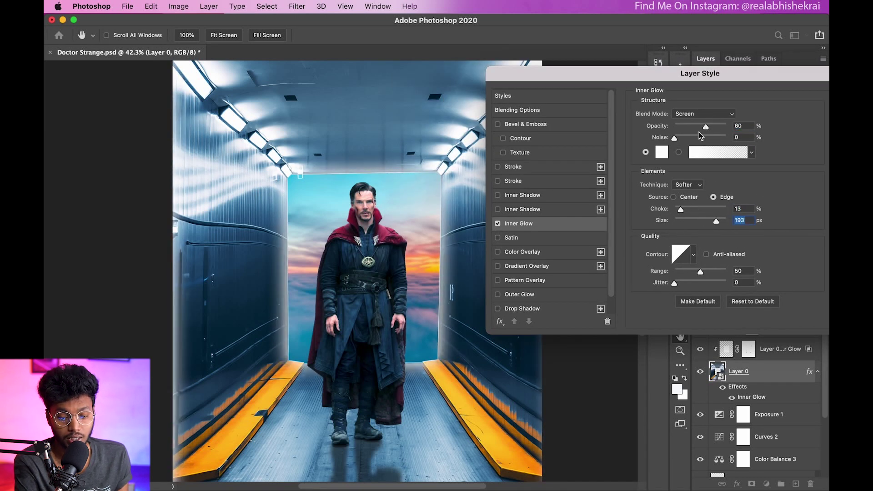
left_click_drag(706, 127, 697, 127)
left_click_drag(730, 78, 637, 102)
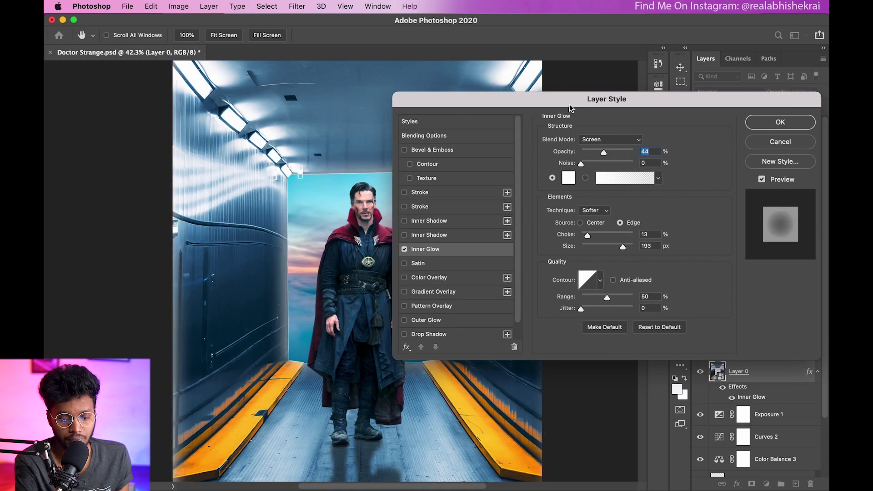
left_click_drag(570, 104, 655, 91)
left_click_drag(809, 111, 662, 111)
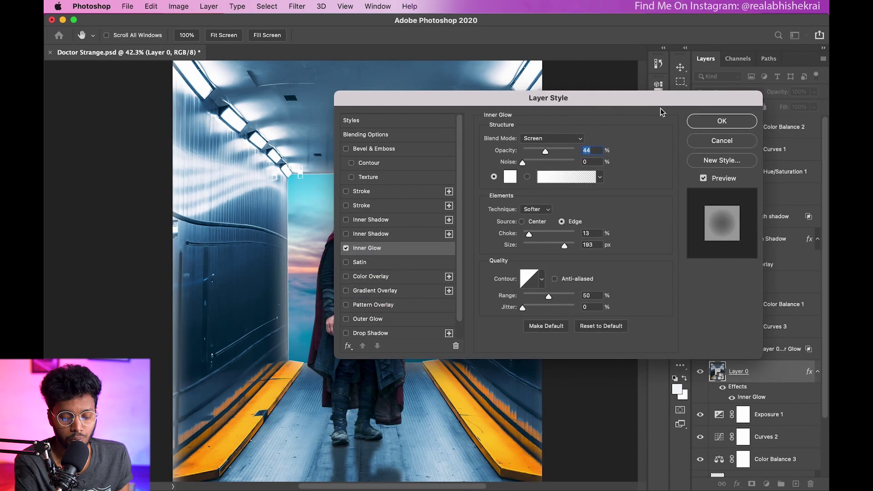
left_click(698, 126)
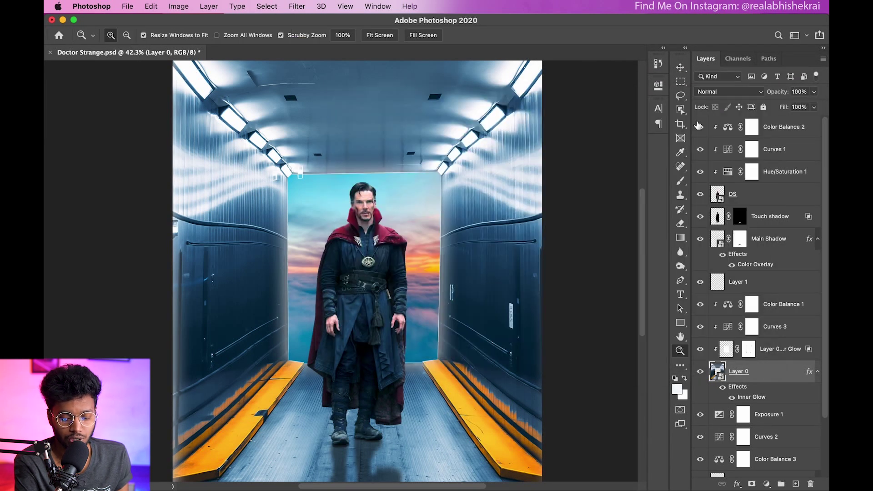
Convert Layer 0's Inner Glow effect into its own separate layer and select it
right_click(750, 401)
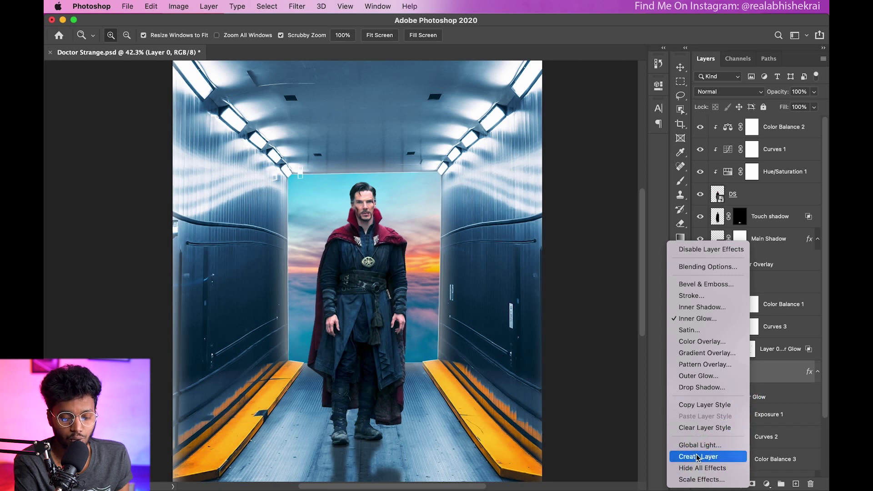
left_click(699, 457)
left_click(462, 195)
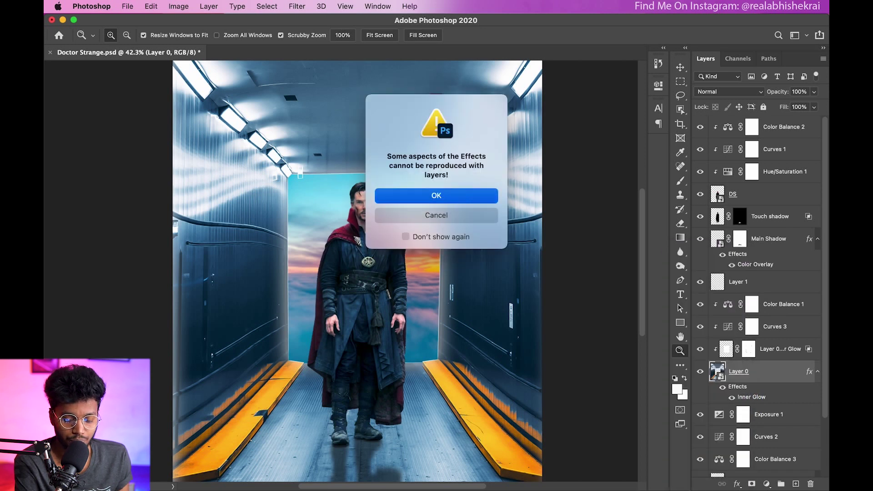
left_click(744, 377)
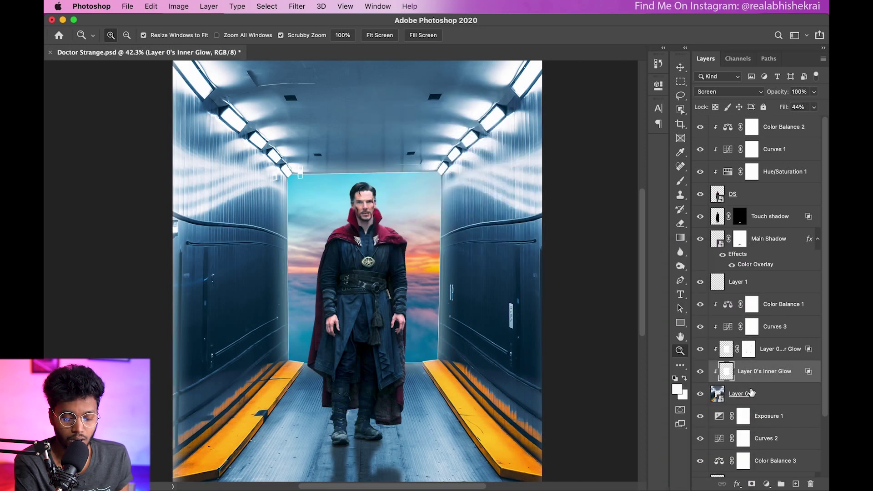
Add a layer mask to the glow layer and mask out the corridor centre with a 100%-flow brush
left_click(752, 485)
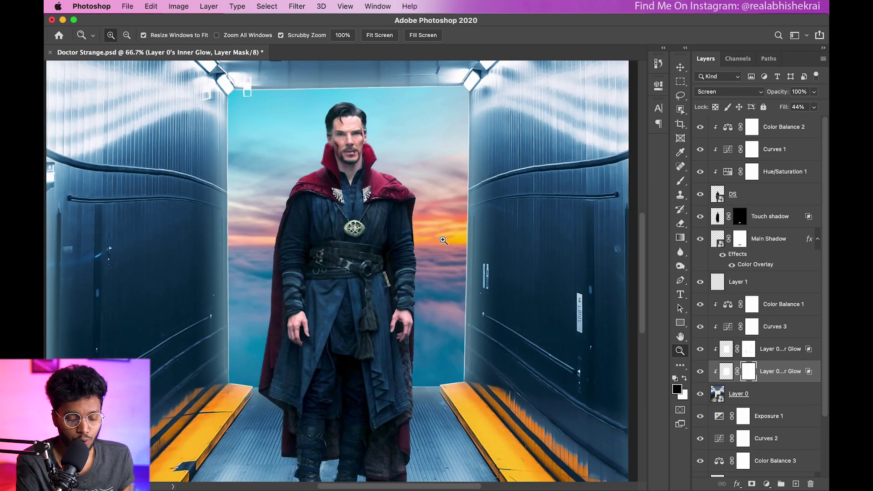
left_click_drag(392, 322, 538, 207)
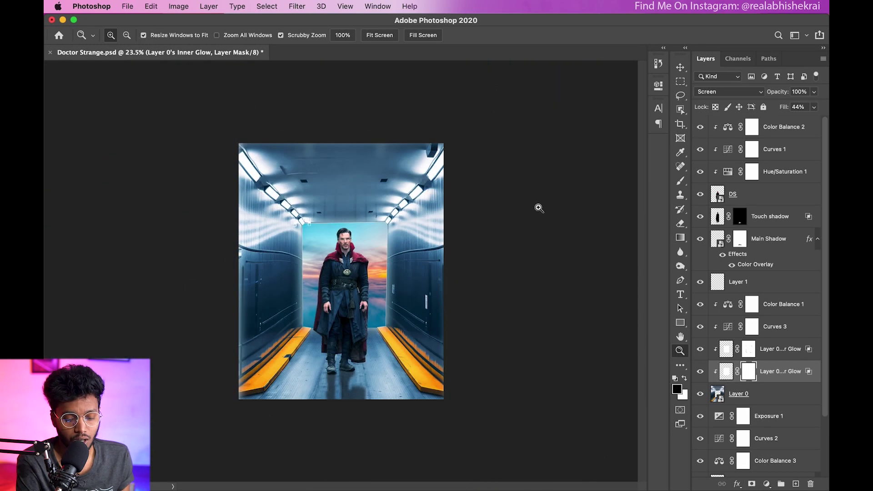
left_click(682, 183)
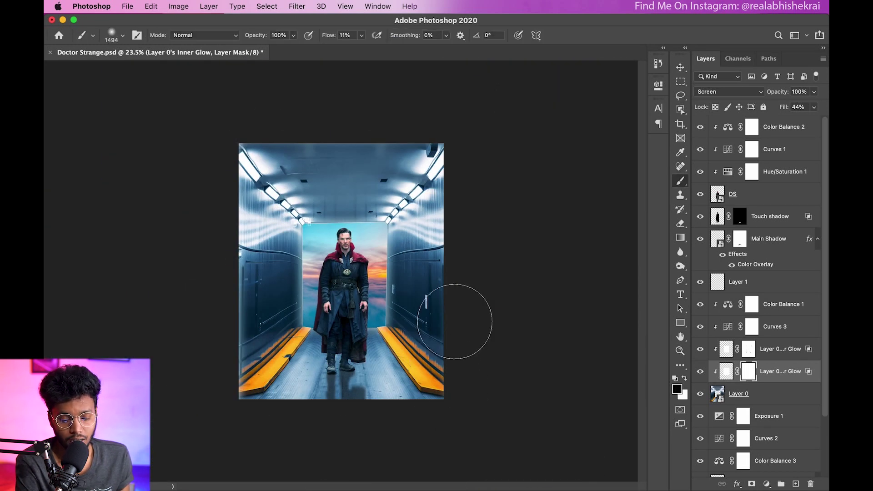
left_click(362, 35)
left_click_drag(367, 49, 411, 49)
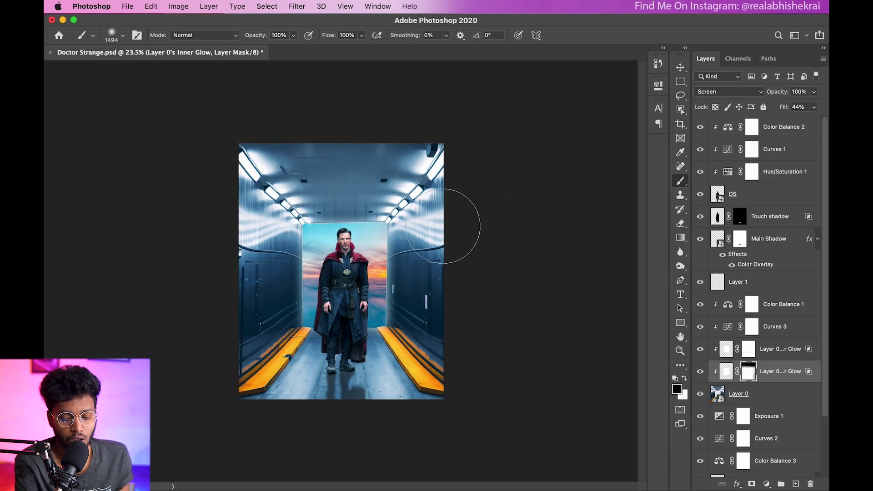
key("z")
left_click_drag(378, 306, 434, 303)
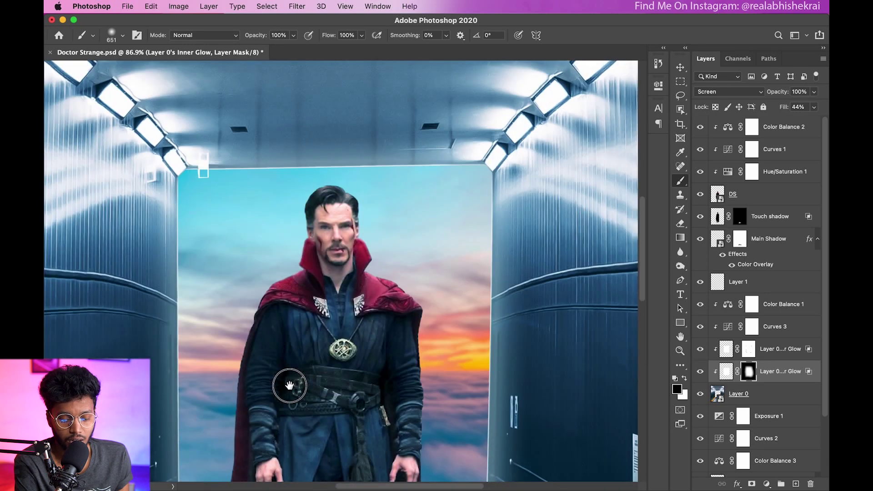
mouse_move(337, 356)
left_mouse_down()
mouse_move(307, 355)
mouse_move(332, 355)
left_mouse_up()
key("b")
left_click(703, 373)
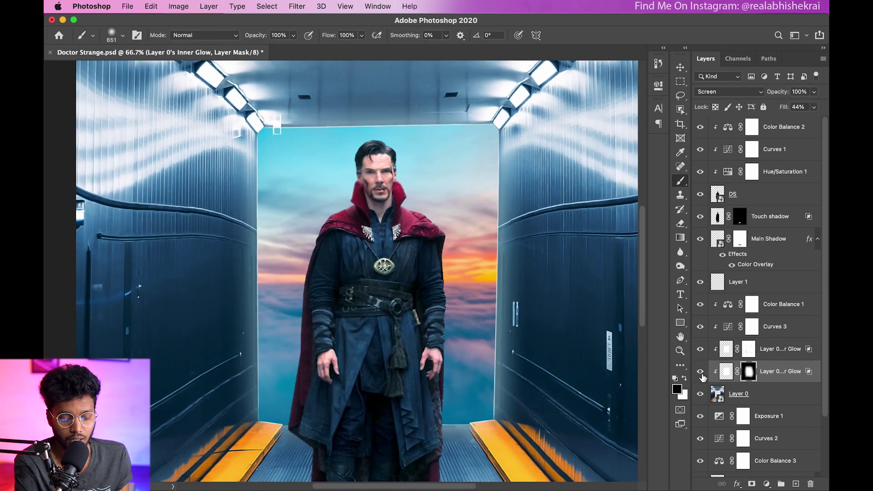
Add a blue Color Overlay at Normal, 21% opacity to the glow layer
left_click(726, 376)
right_click(727, 374)
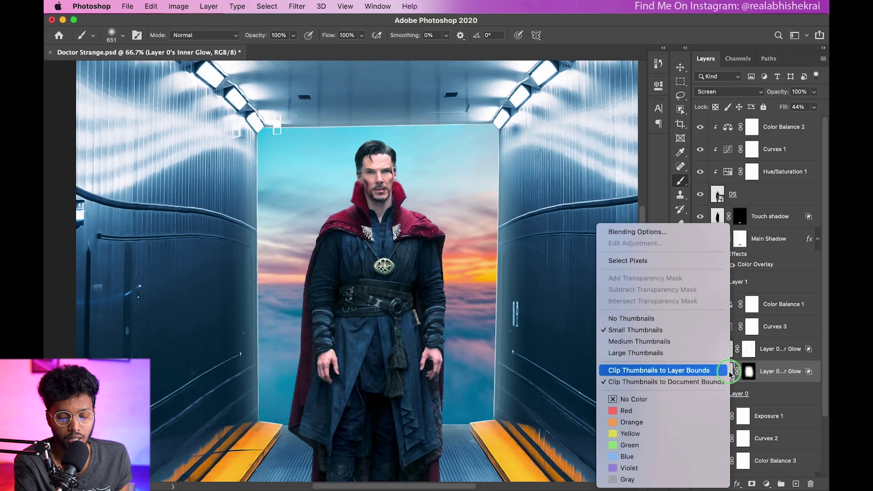
left_click(612, 220)
left_click_drag(483, 93, 626, 51)
left_click(522, 229)
left_click_drag(734, 105, 701, 104)
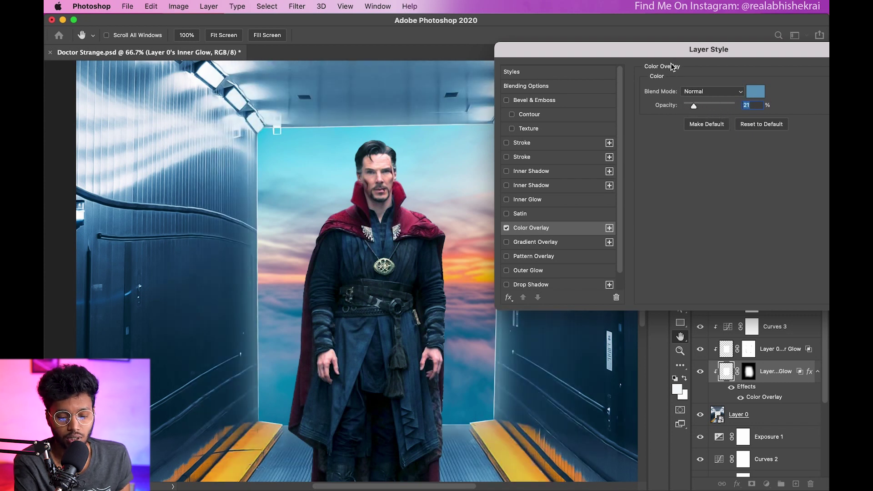
left_click_drag(672, 50, 601, 50)
left_click(810, 80)
Zoom back out to the full poster and select Layer 0
key("z")
left_click(415, 235, "alt")
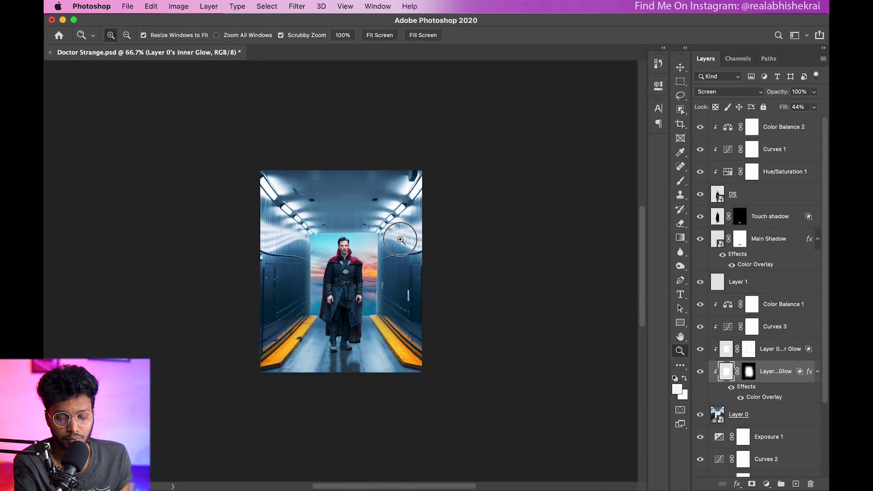
left_click(820, 410)
key("b")
left_click_drag(826, 404, 825, 481)
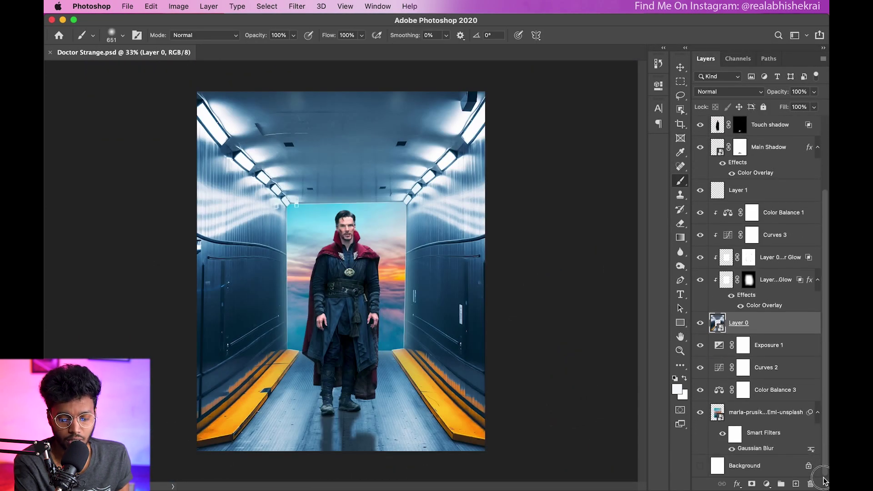
Add a Curves adjustment above Exposure 1 with a contrast S-curve
left_click(772, 355)
left_click(767, 484)
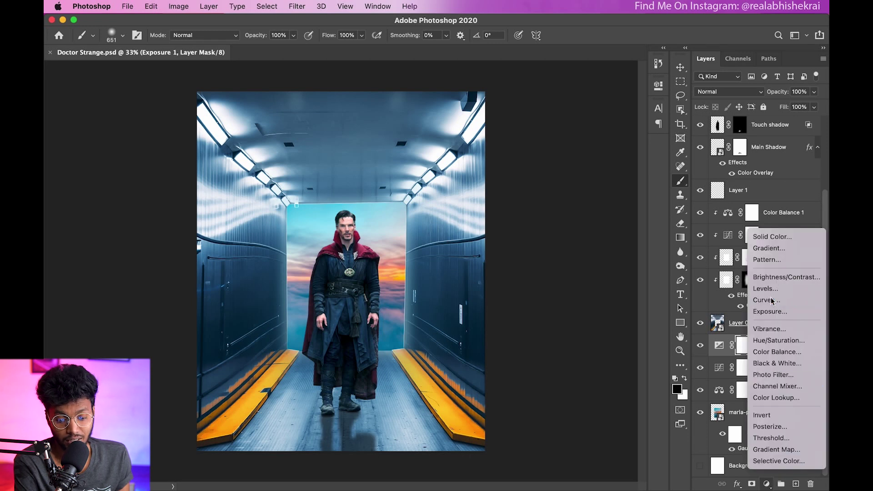
left_click(767, 300)
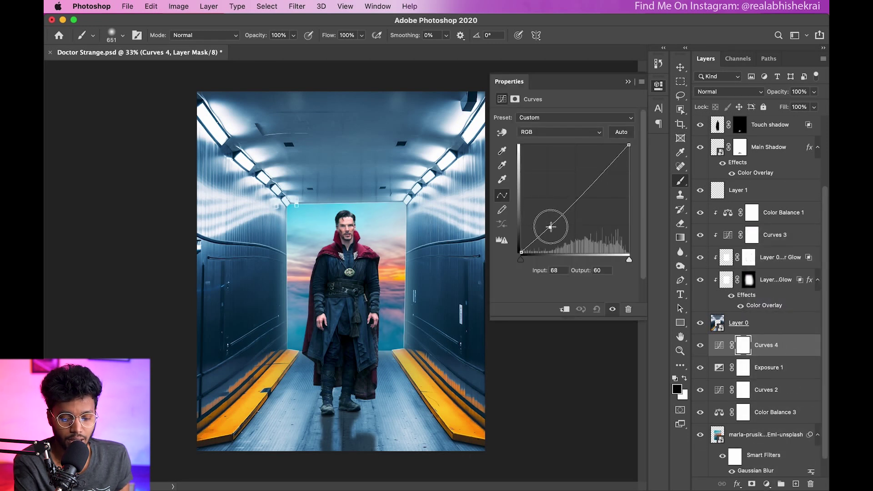
left_click_drag(550, 224, 551, 228)
left_click_drag(600, 179, 594, 175)
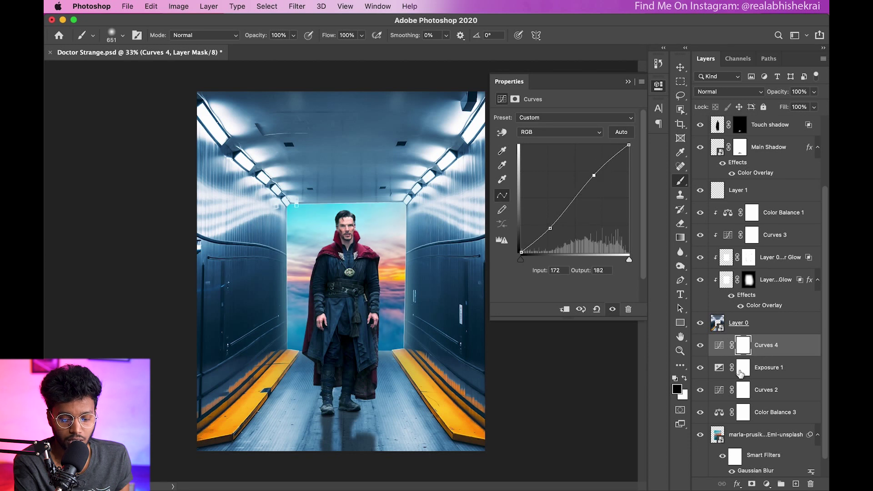
Move Curves 4 above Color Balance 1, set it to Luminosity, and clip it
left_click_drag(761, 345, 761, 203)
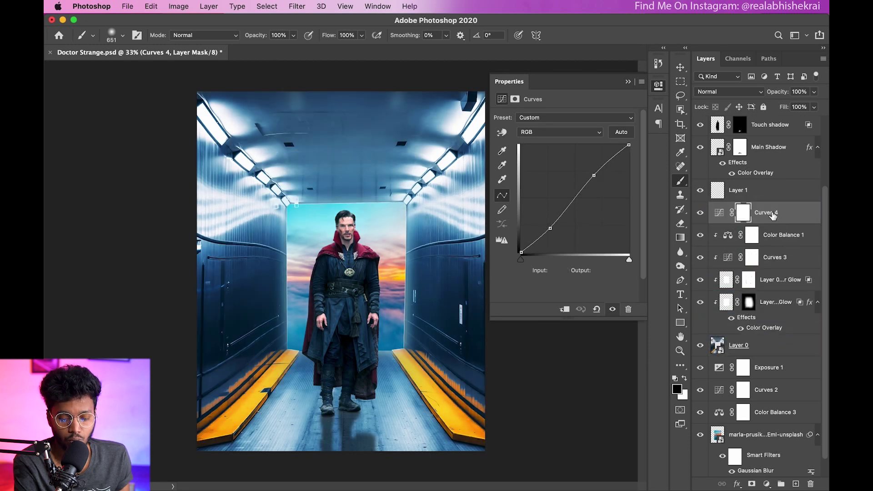
left_click(728, 91)
left_click(709, 392)
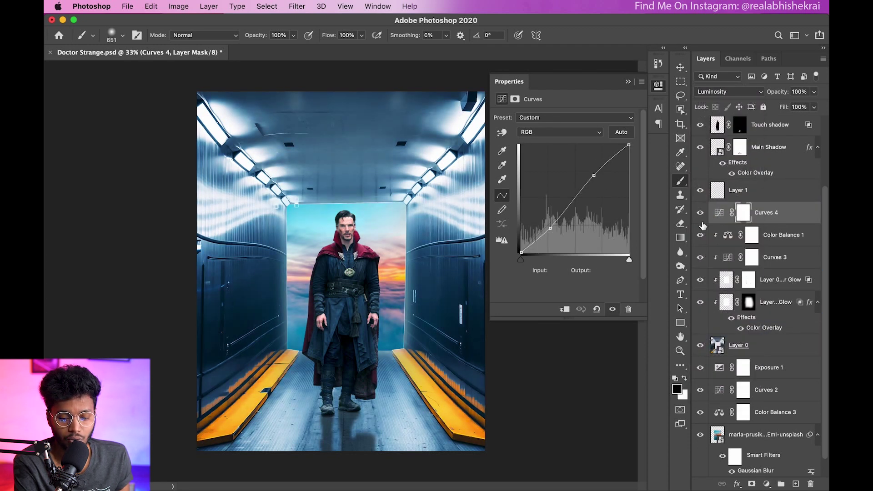
left_click_drag(555, 222, 552, 224)
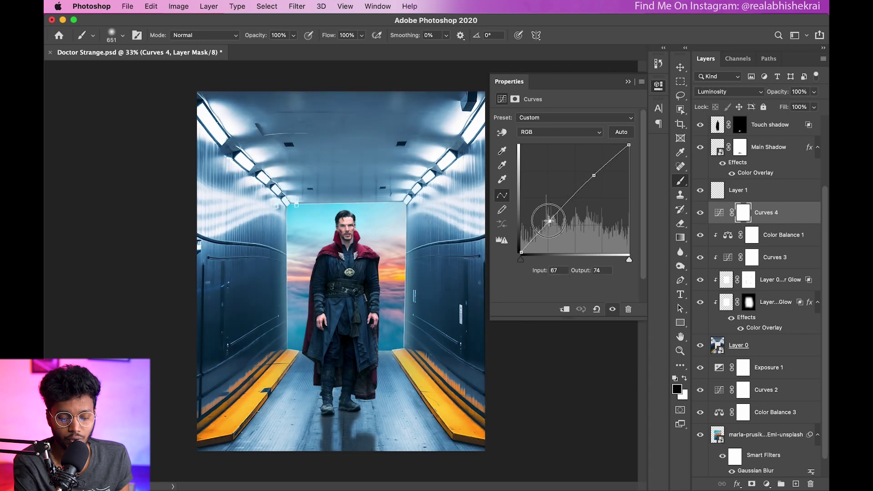
left_click_drag(594, 175, 596, 177)
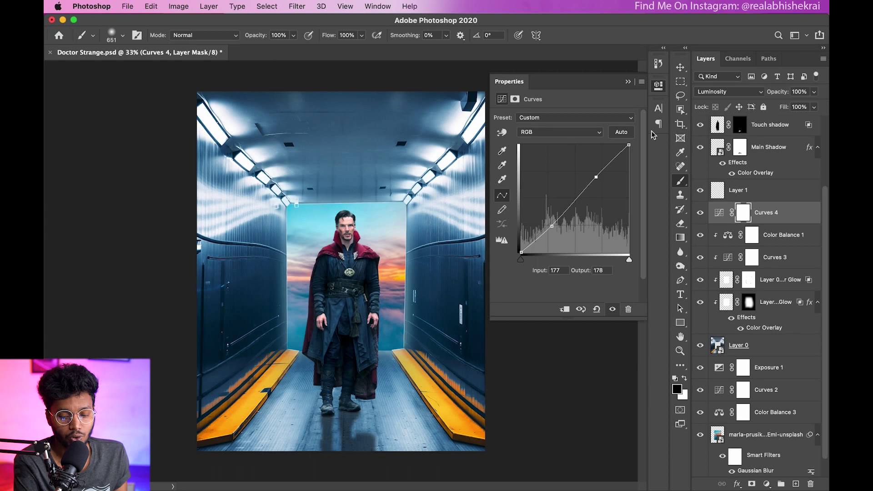
key("super+0")
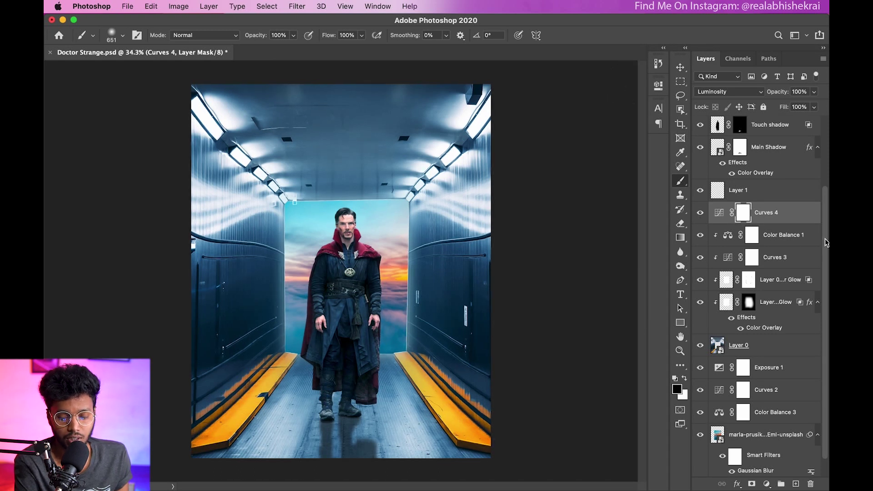
left_click_drag(827, 242, 824, 231)
left_click(775, 248, "alt")
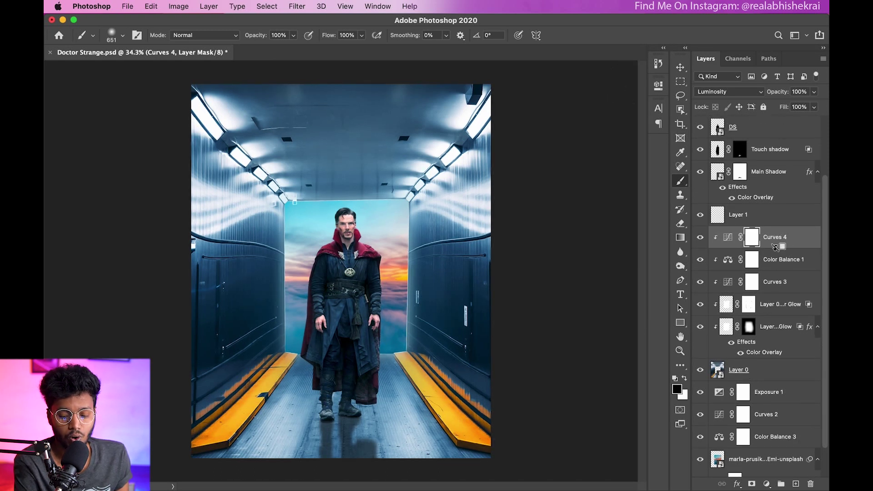
Add a clipped Curves 5 brightening the midtones, with its mask inverted to black
left_click(767, 484)
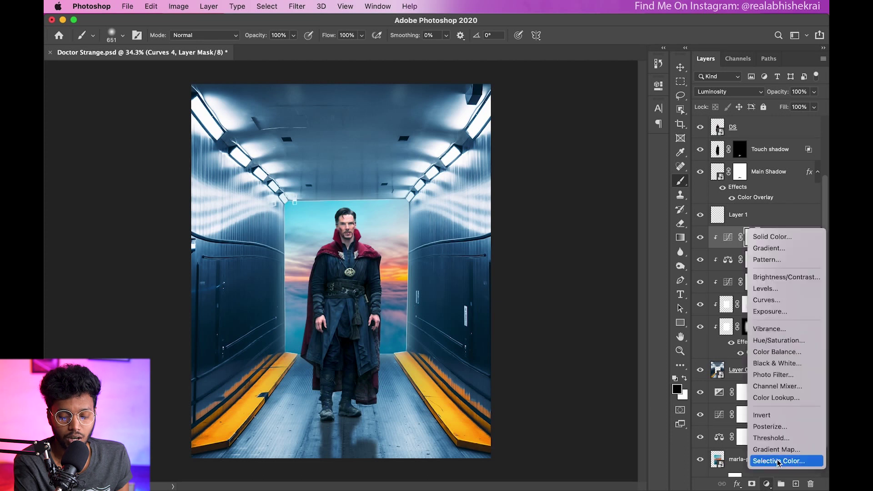
left_click(769, 300)
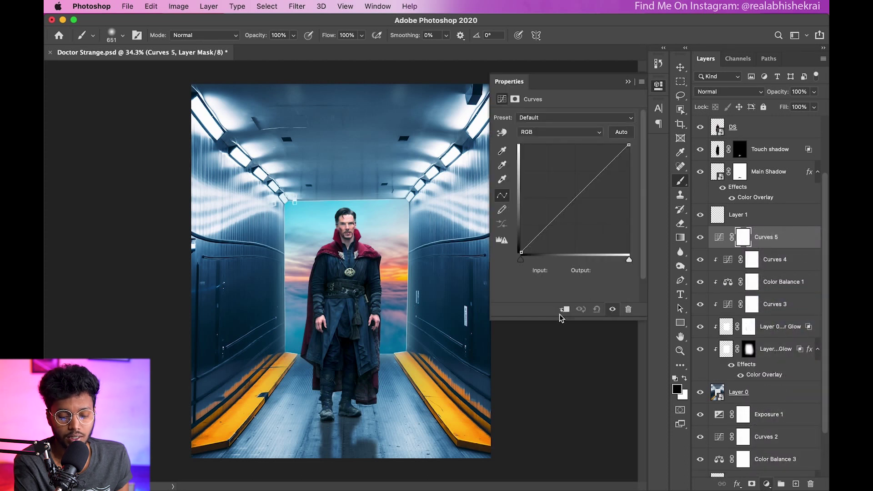
left_click(564, 310)
left_click_drag(575, 198, 565, 189)
key("ctrl+i")
Paint a large soft spot over the figure in the Curves 5 mask and compare before and after
left_click_drag(368, 283, 284, 210)
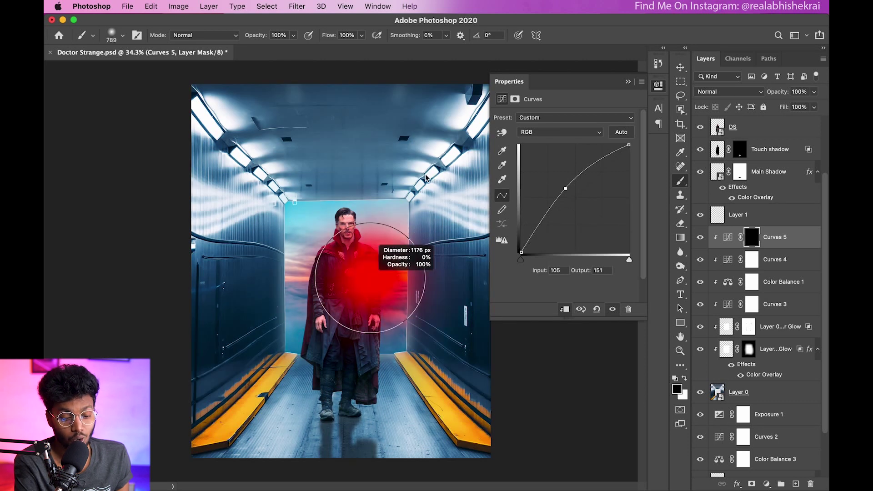
mouse_move(285, 296)
left_mouse_down()
mouse_move(319, 291)
mouse_move(362, 219)
mouse_move(346, 346)
left_mouse_up()
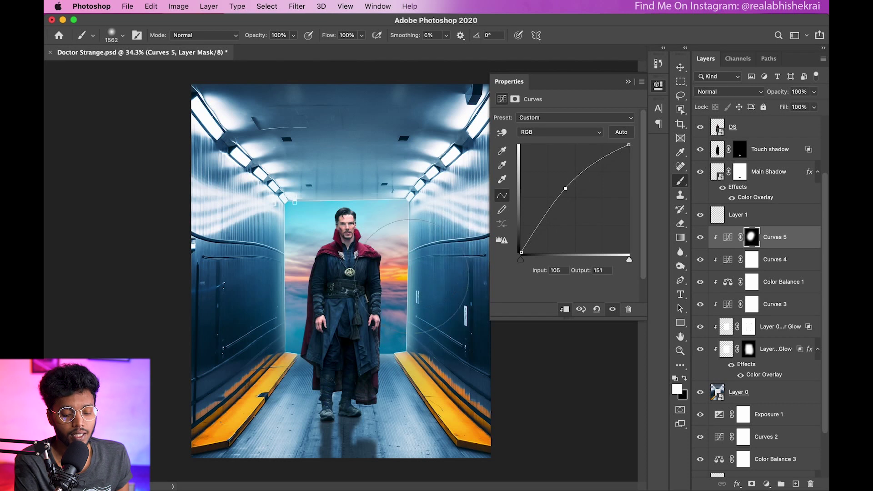
left_click_drag(296, 322, 328, 182)
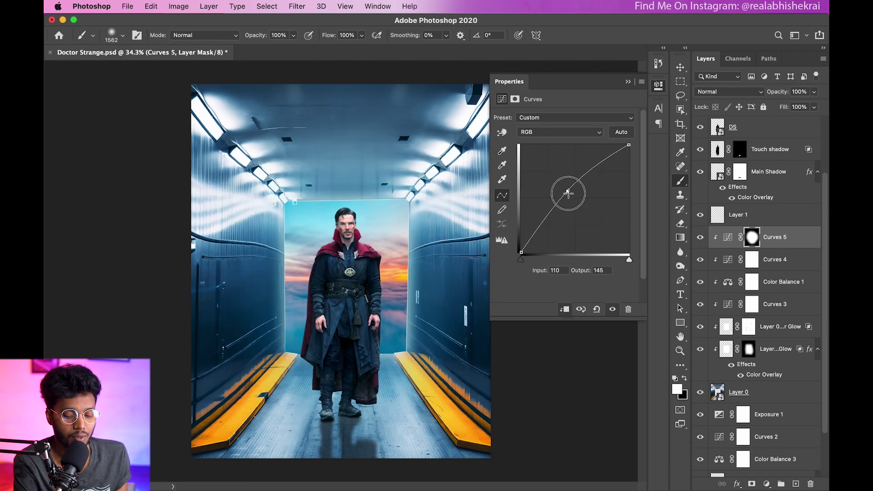
left_click(629, 82)
left_click(700, 238)
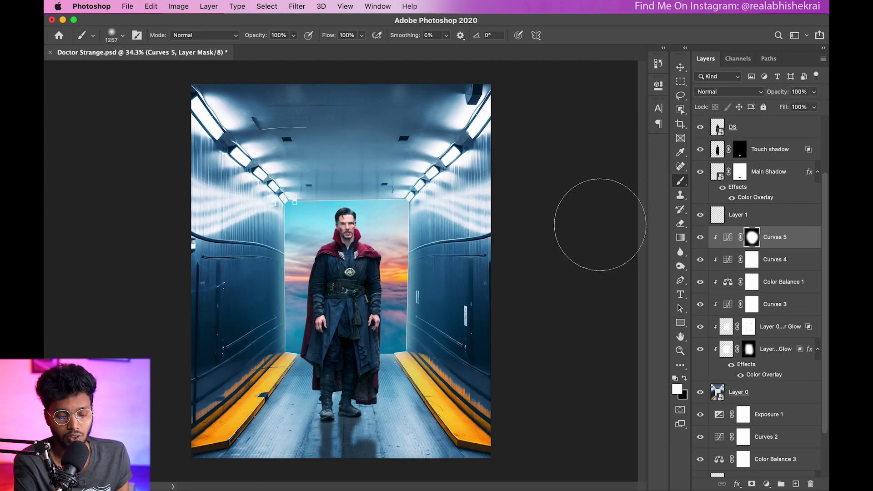
left_click(762, 160)
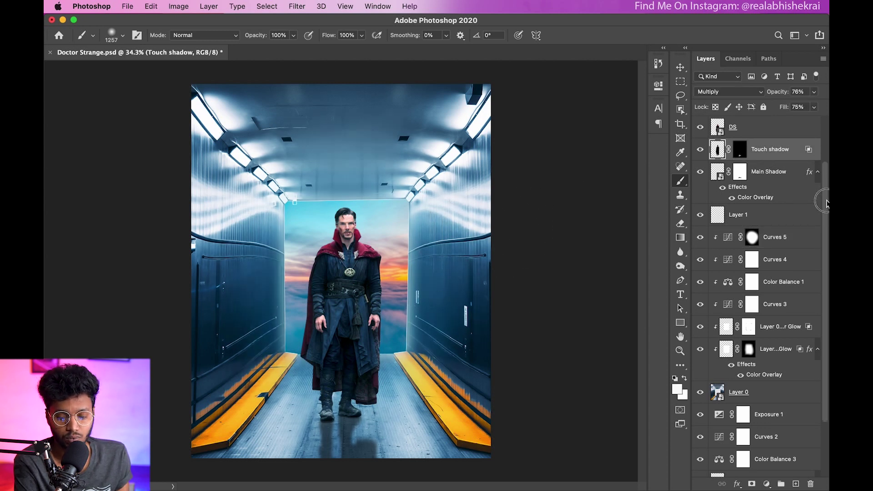
Group Layer 1 through Layer 0 into a group named Background
left_click_drag(826, 203, 826, 188)
left_click(755, 416)
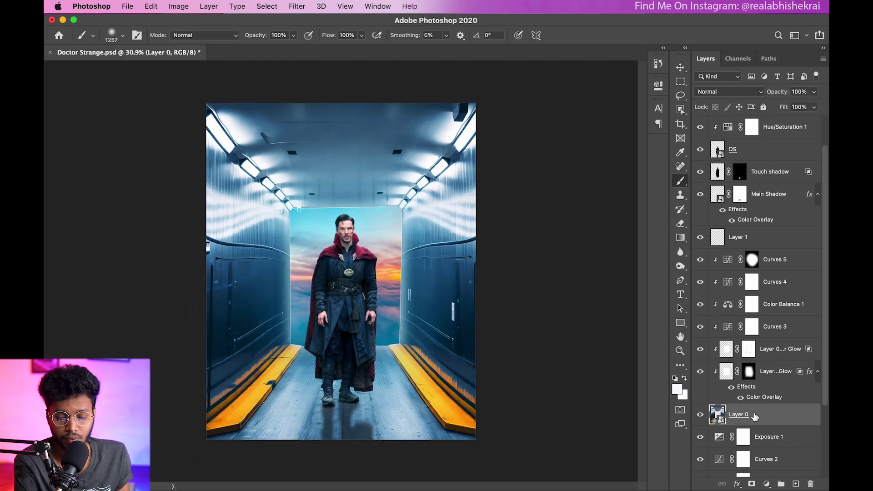
left_click(745, 244)
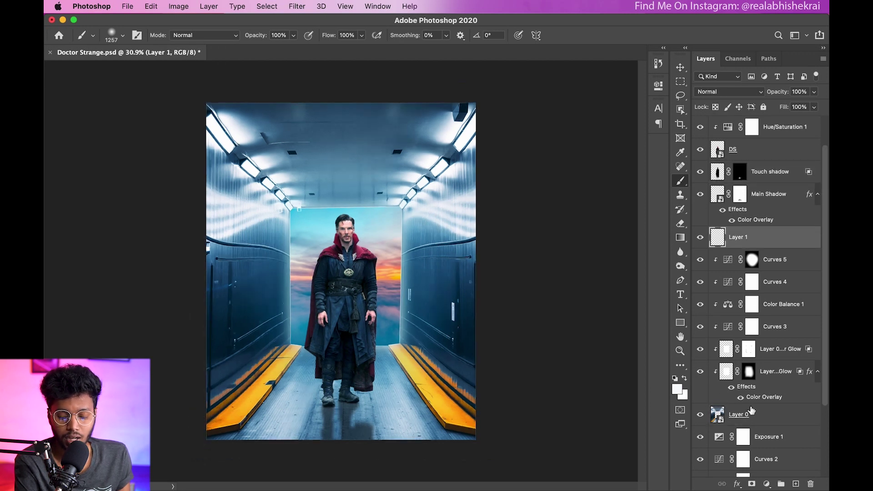
left_click(745, 418, "shift")
left_click(780, 485)
type("Background")
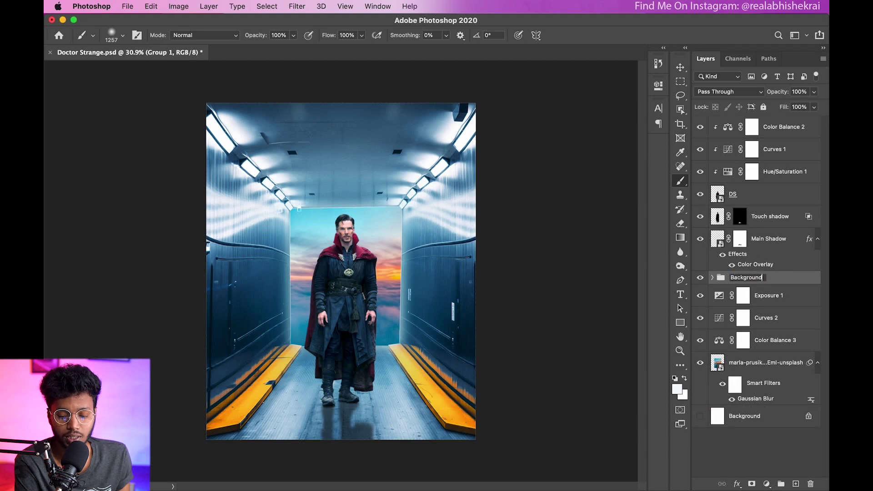
key("Return")
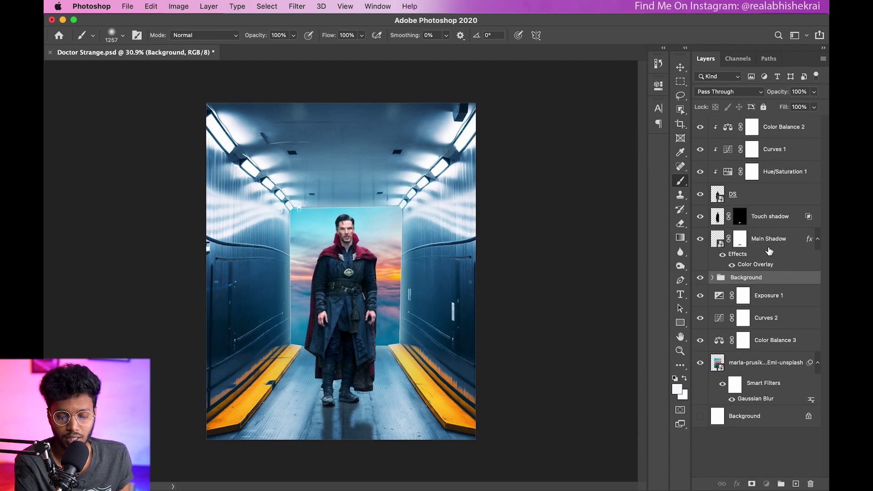
Group Color Balance 2 through Main Shadow into a group named Subject
left_click(805, 242)
left_click(783, 133, "shift")
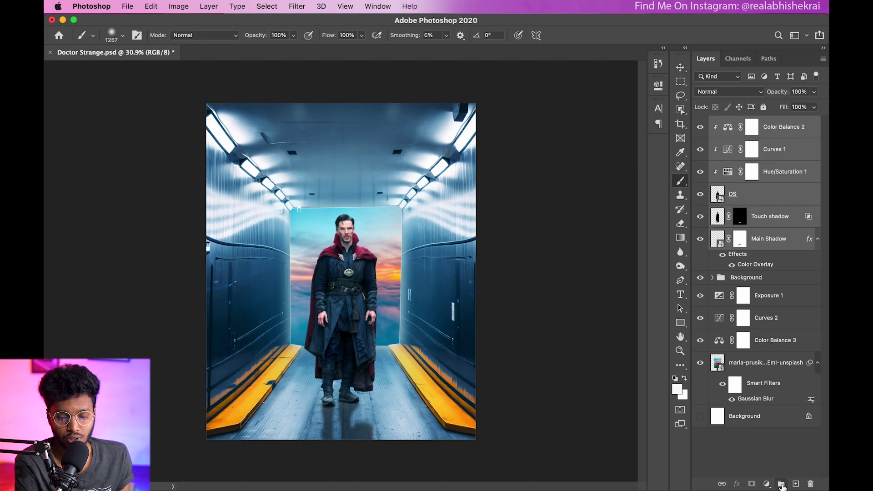
left_click(782, 485)
type("ubject")
key("Return")
Delete the white Background layer and group the sky layers into a group named Sky
left_click_drag(752, 282, 811, 484)
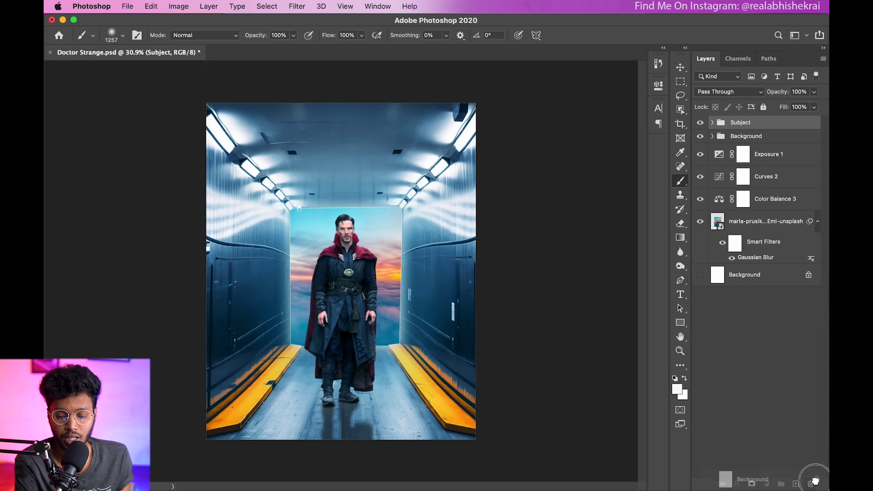
left_click(763, 229)
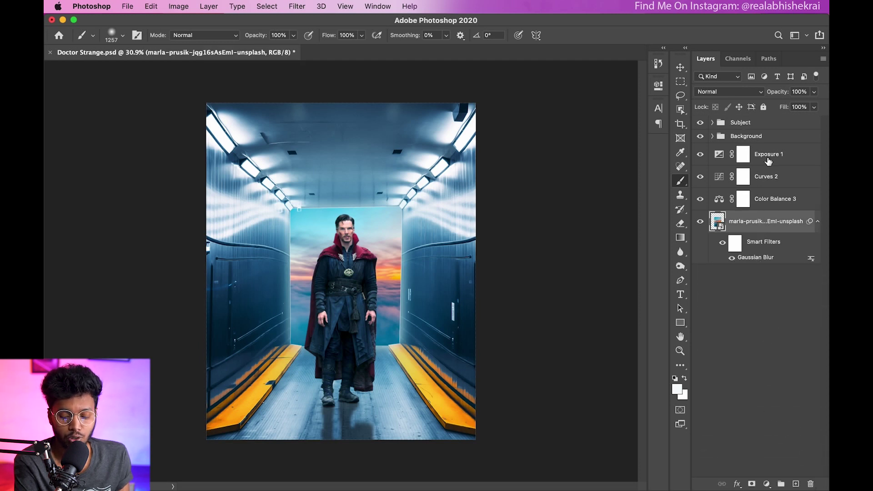
left_click(772, 156, "shift")
left_click(782, 485)
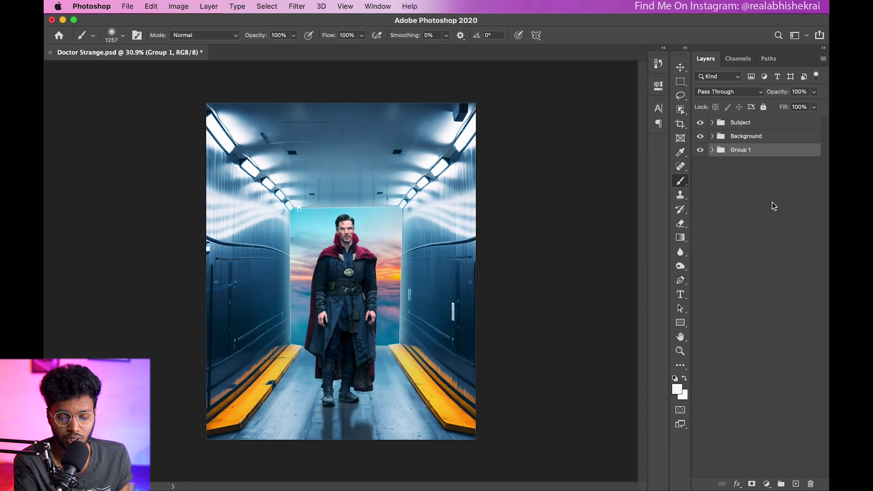
double_click(741, 150)
type("Sky")
key("Return")
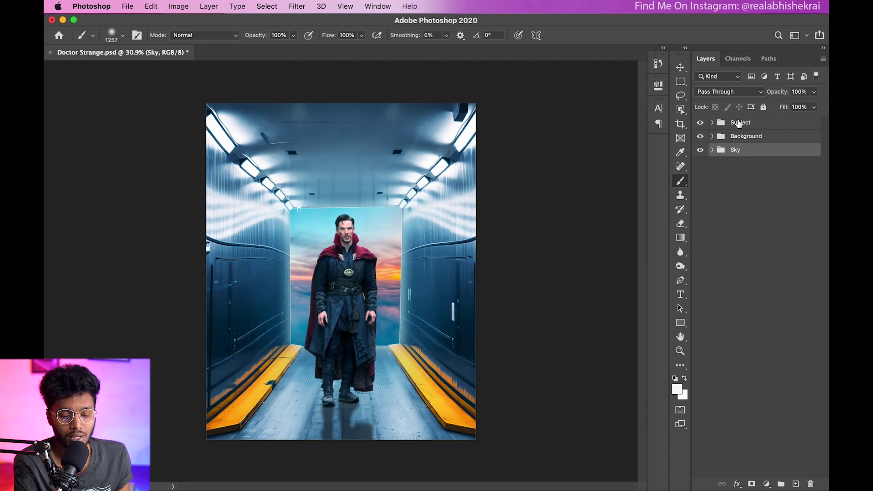
Save, then place the portal ring image in Screen mode below the Subject group
left_click(748, 129)
key("ctrl+s")
left_click_drag(472, 179, 357, 136)
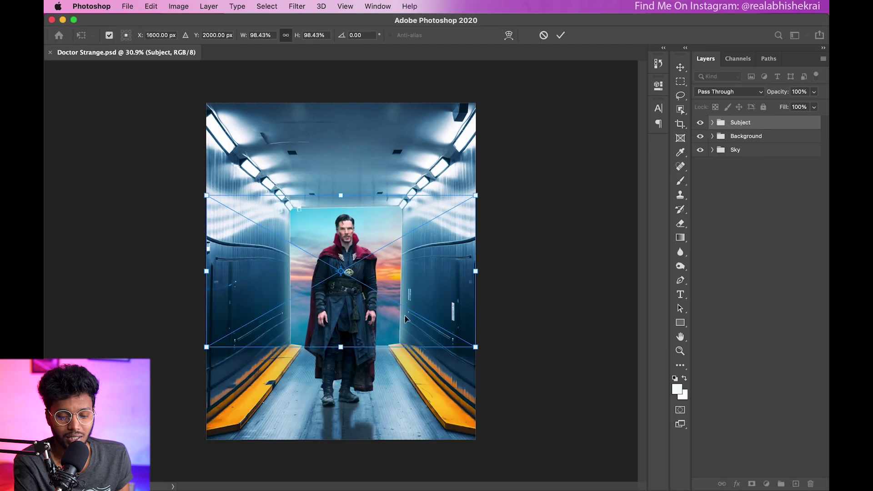
left_click(562, 37)
left_click(709, 92)
left_click(718, 188)
left_click_drag(757, 127, 755, 153)
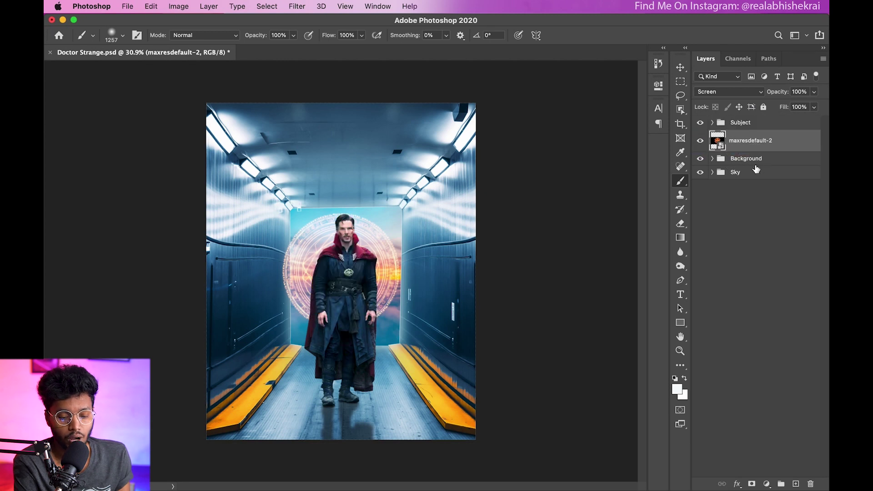
Enlarge the portal ring and position it behind the figure
key("ctrl+t")
left_click_drag(476, 346, 552, 384)
left_click_drag(430, 279, 399, 272)
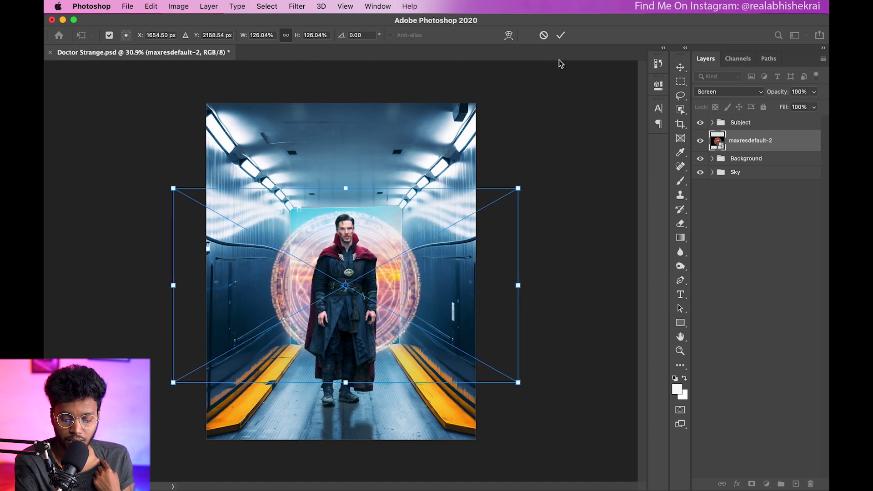
left_click(561, 36)
Add a Curves adjustment clipped to the portal with an S-curve boosting its contrast
key("b")
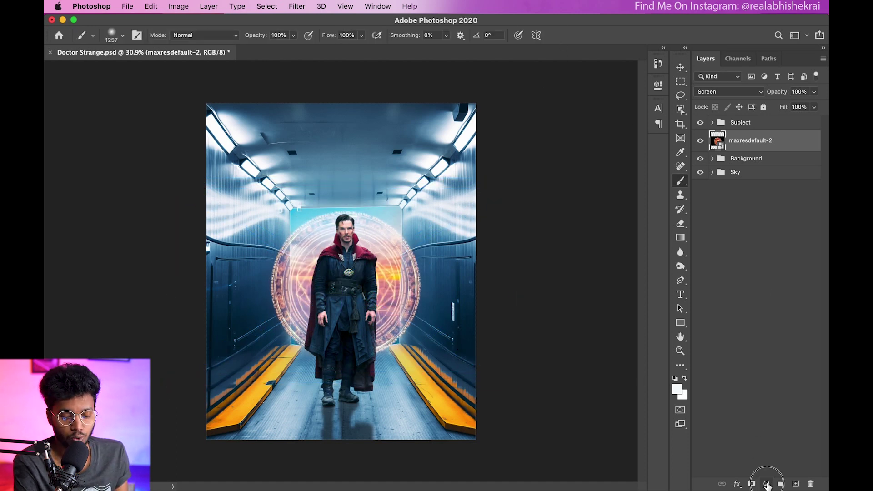
left_click(767, 484)
left_click(769, 299)
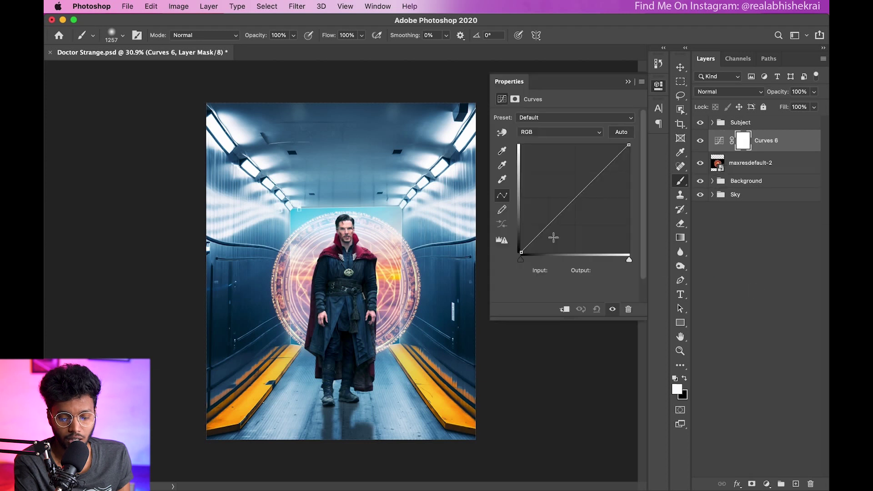
left_click(564, 309)
left_click_drag(554, 220, 566, 237)
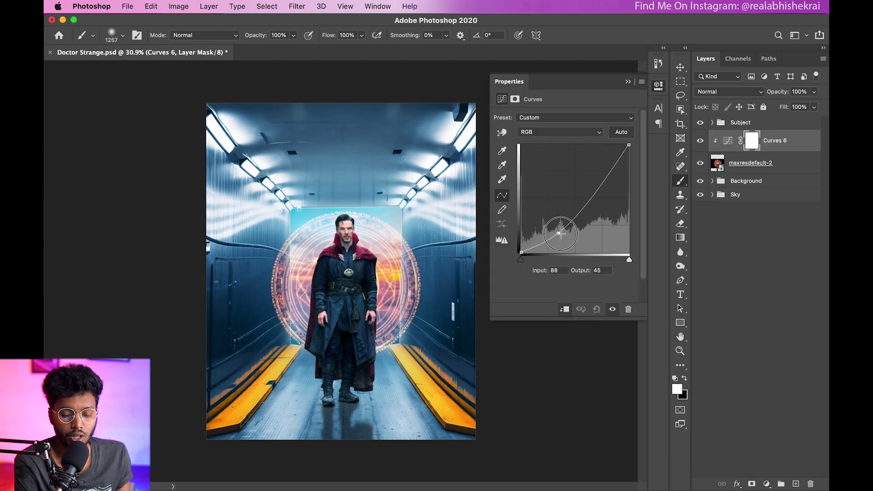
left_click_drag(606, 186, 599, 181)
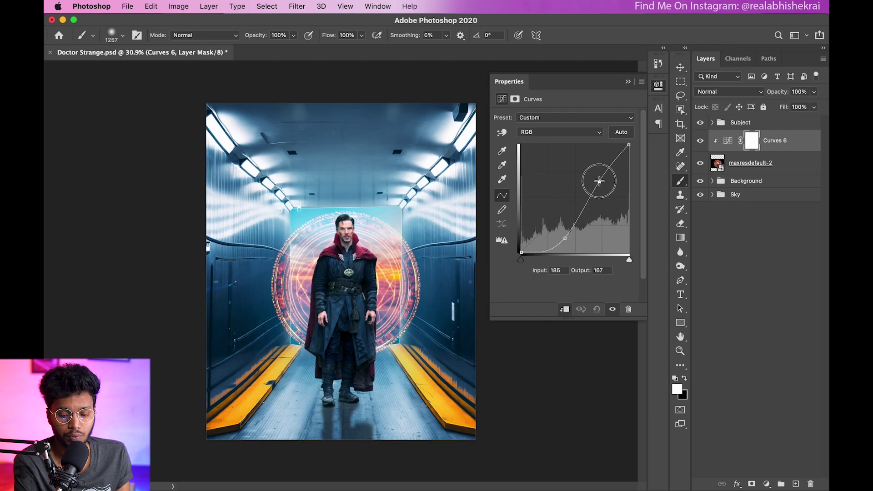
Merge the portal and its curves into one smart object blended in Screen mode
left_click(768, 163)
right_click(758, 175)
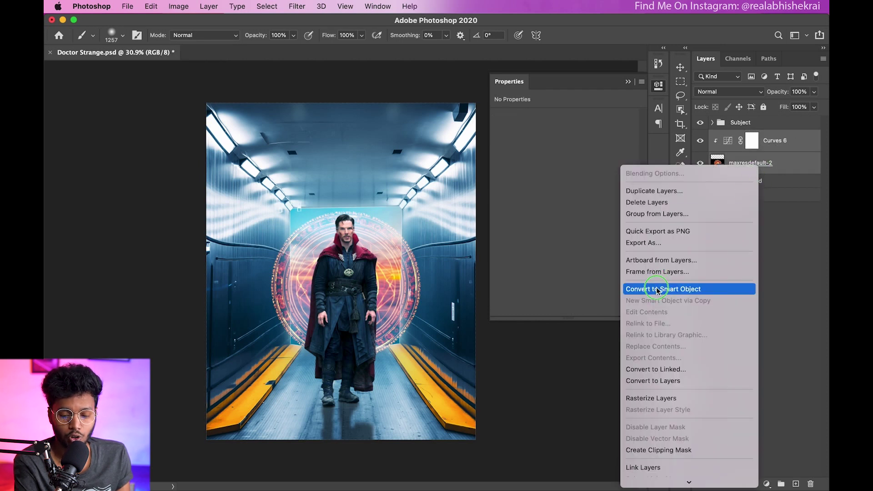
left_click(657, 289)
left_click(733, 92)
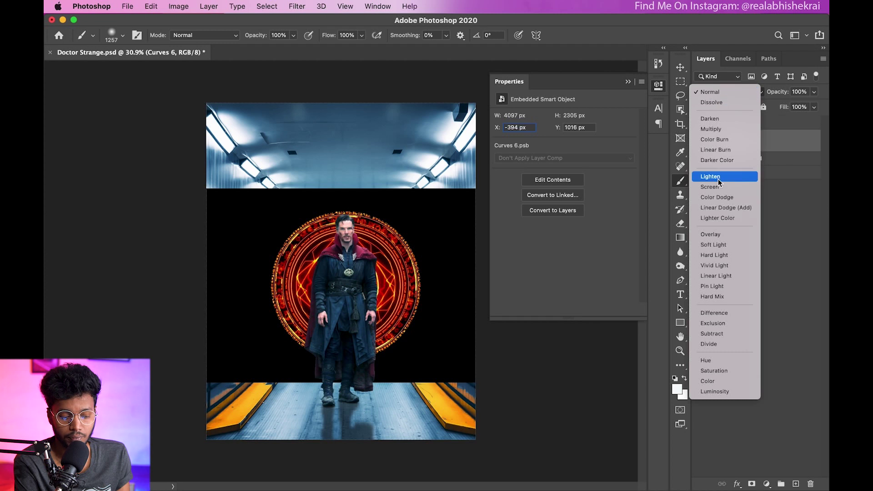
left_click(724, 187)
key("z")
left_click_drag(387, 248, 351, 252)
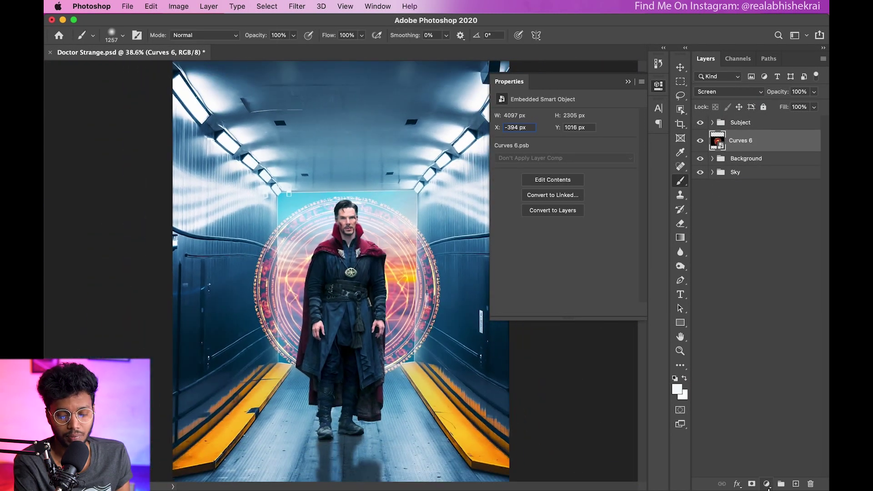
left_click(767, 484)
left_click(778, 235)
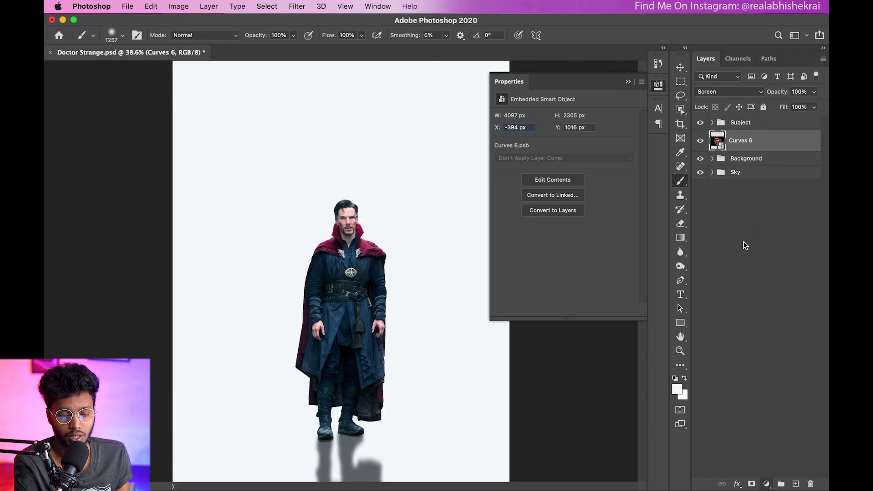
Make the Color Fill orange-red ff5400, invert its mask, and blend it in Screen mode
left_click(691, 195)
mouse_move(692, 195)
left_mouse_down()
mouse_move(695, 187)
mouse_move(695, 268)
left_mouse_up()
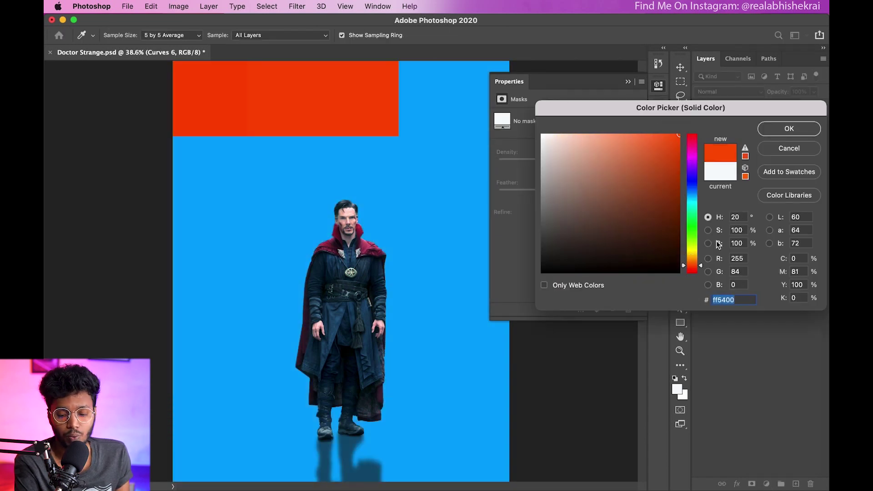
left_click(782, 131)
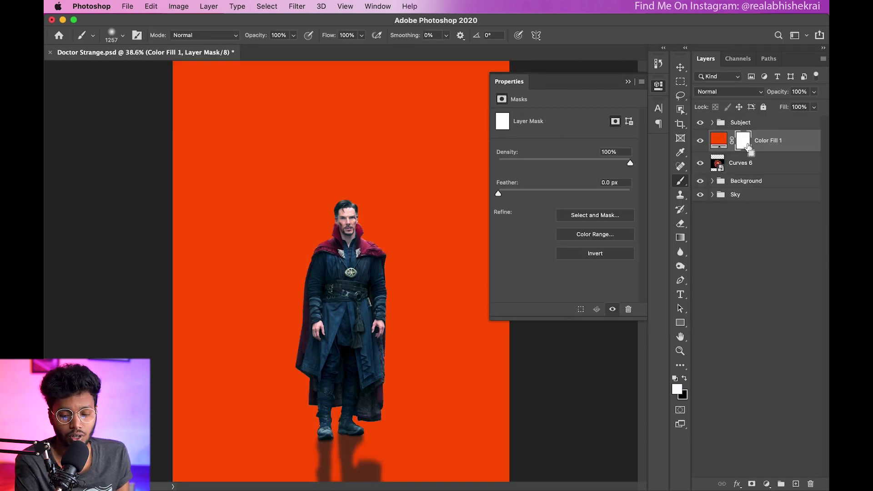
key("ctrl+i")
left_click(711, 92)
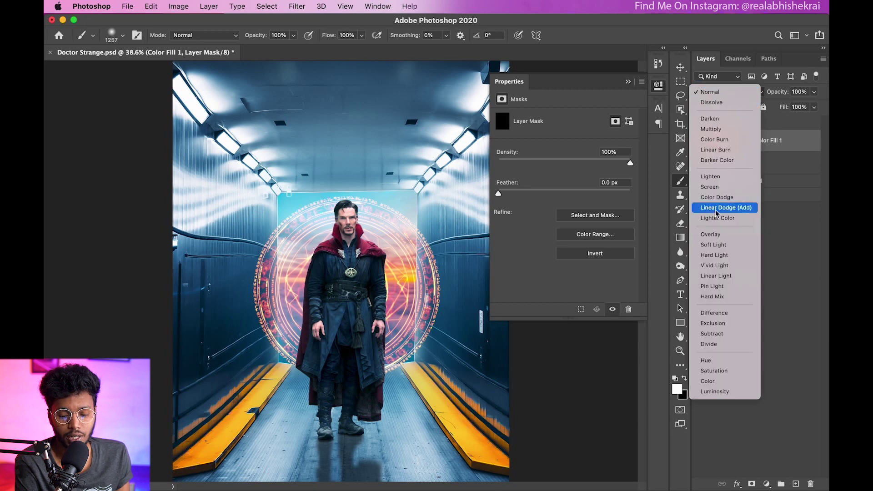
left_click(730, 183)
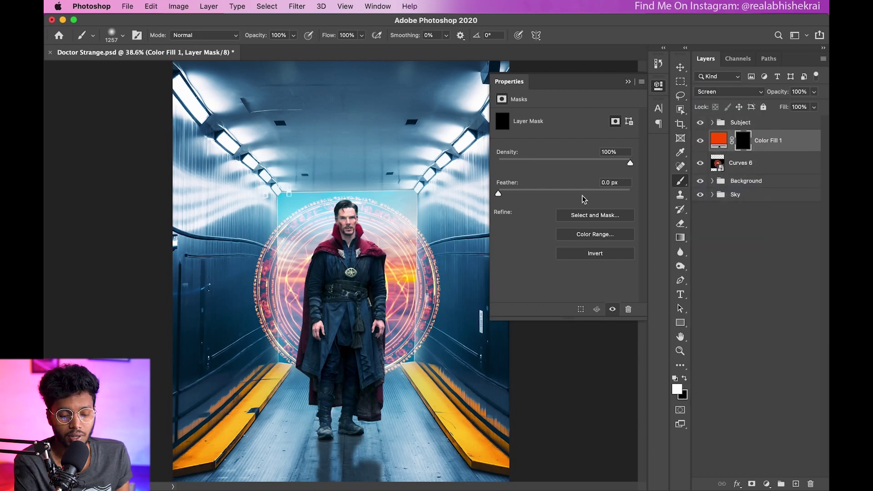
Paint the orange glow into the mask behind the figure with a large soft brush
left_click_drag(332, 234, 384, 215)
left_click_drag(342, 286, 415, 288)
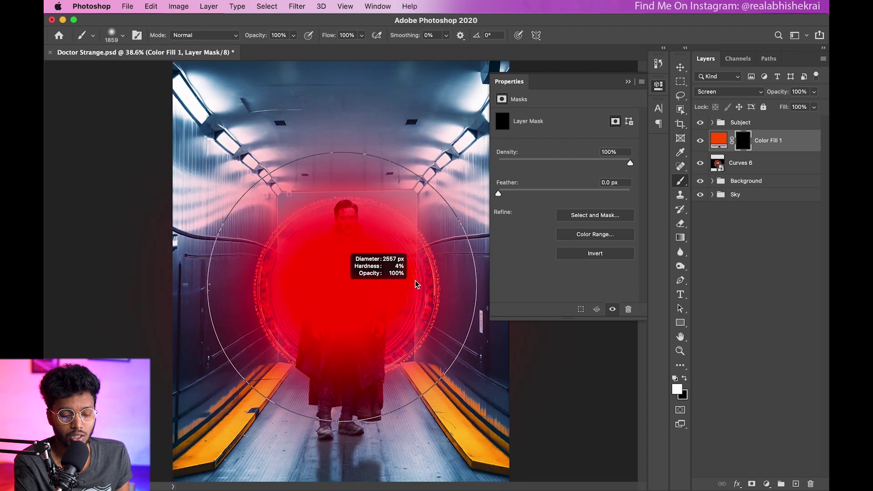
left_click(341, 273)
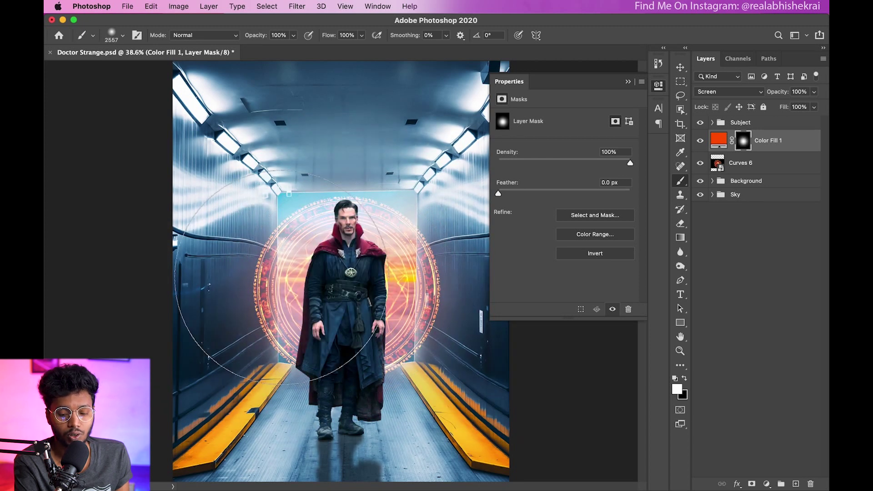
left_click(700, 141)
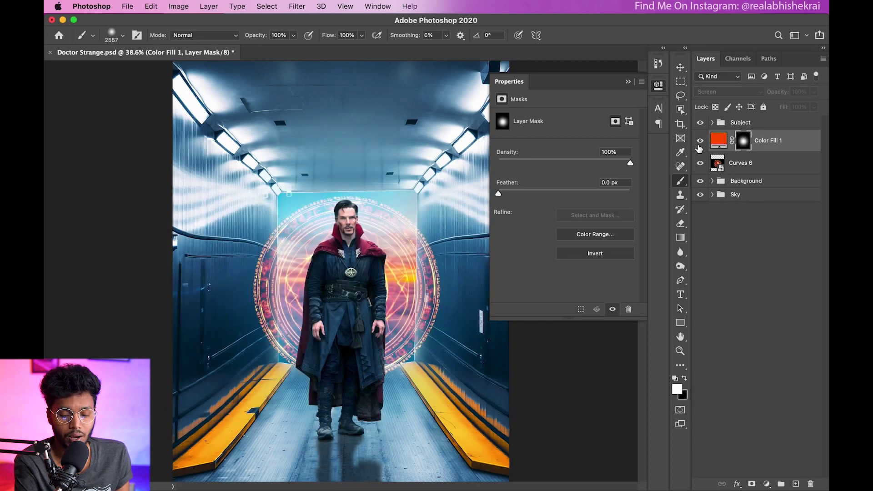
Enlarge the glow mask to about 117% and move it up behind the figure
key("ctrl+minus")
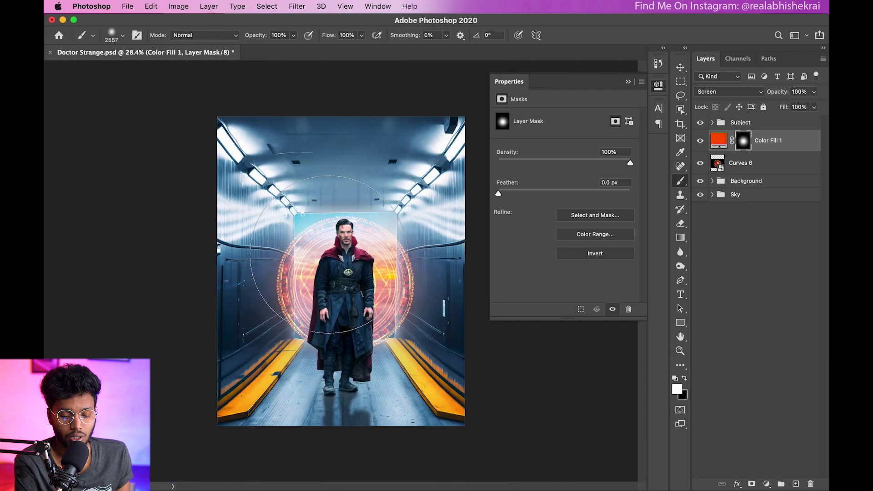
key("ctrl+t")
left_click_drag(466, 428, 493, 441)
left_click_drag(404, 274, 404, 259)
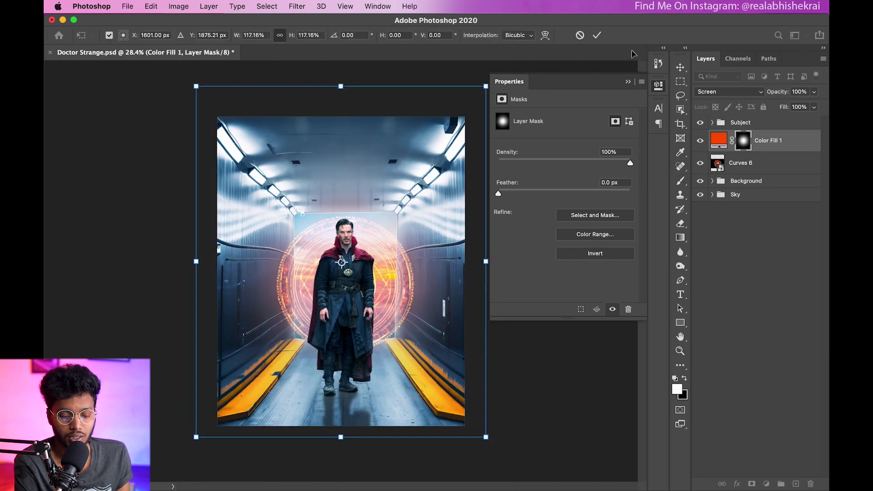
left_click(597, 35)
key("ctrl+0")
key("b")
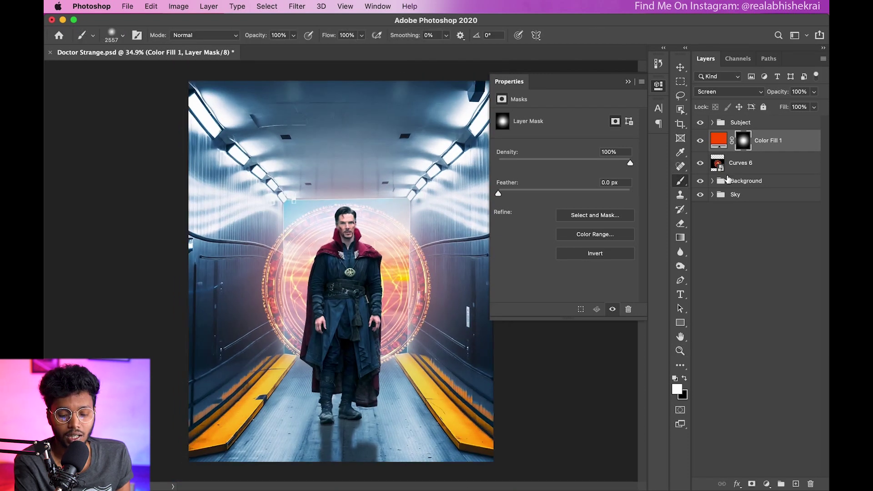
Change the glow's fill colour to a brighter orange, ff7e00
double_click(719, 140)
left_click_drag(689, 272, 695, 265)
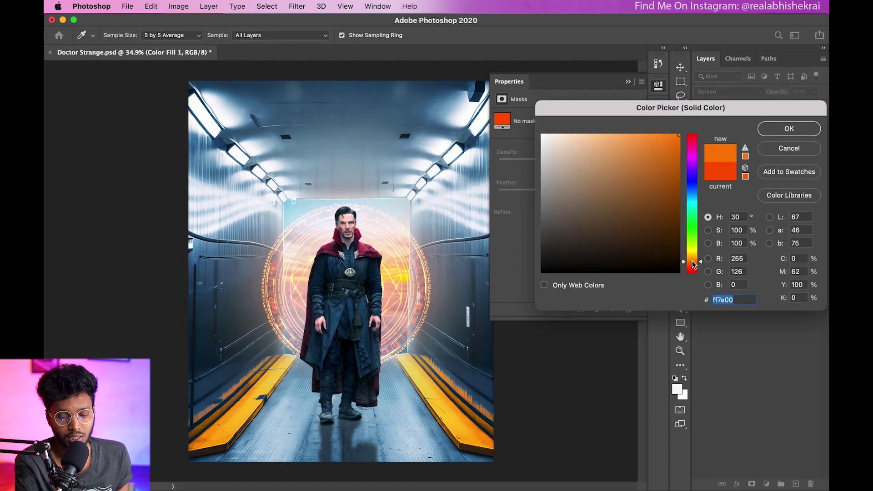
left_click(789, 129)
key("z")
left_click_drag(396, 259, 380, 254)
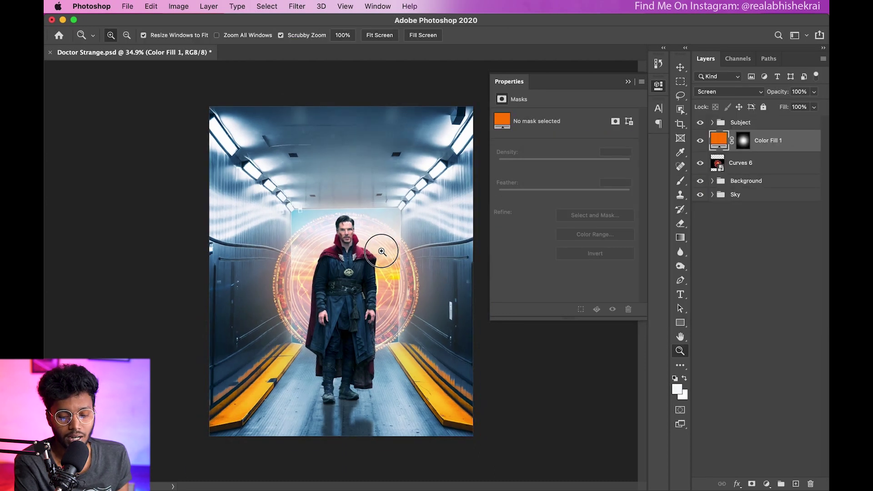
key("b")
left_click(713, 123)
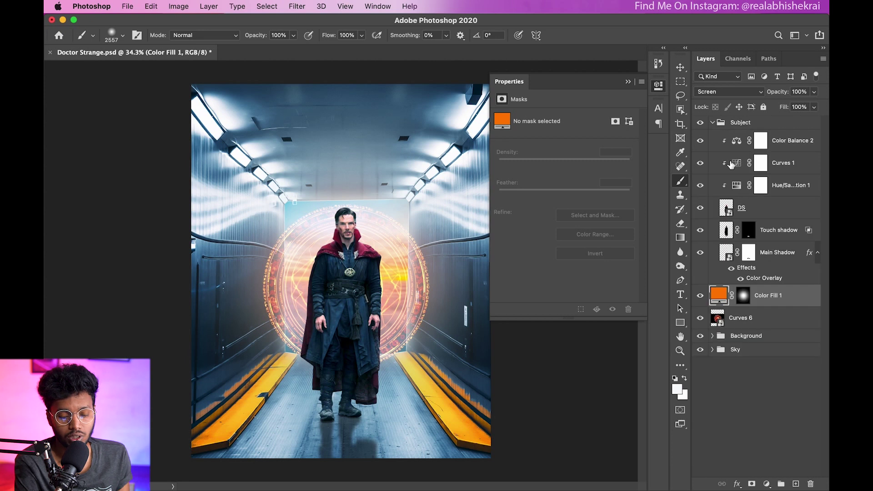
Enable Inner Glow on the DS figure layer through its Blending Options
left_click(739, 214)
key("z")
left_click(332, 273)
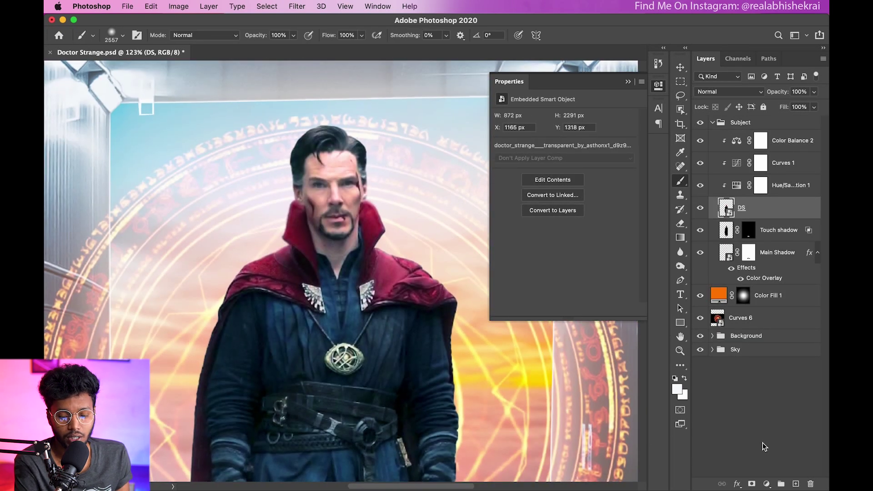
right_click(768, 214)
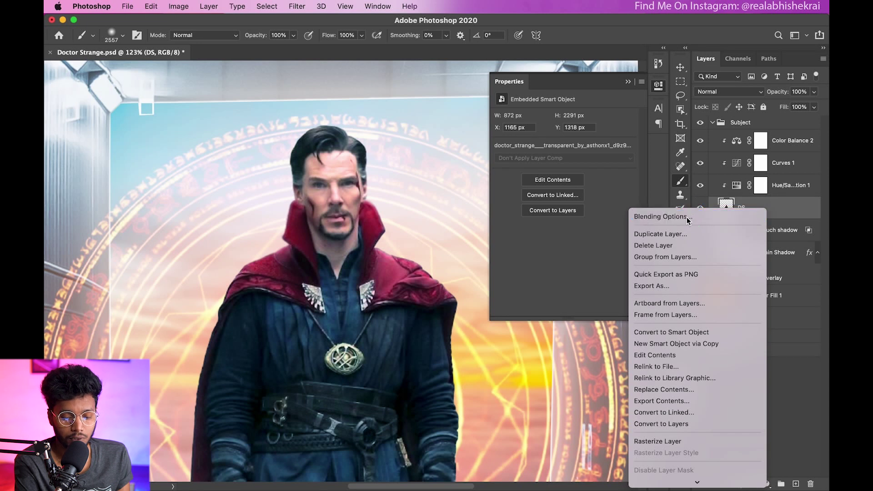
left_click(688, 215)
scroll(446, 198, "down", 1)
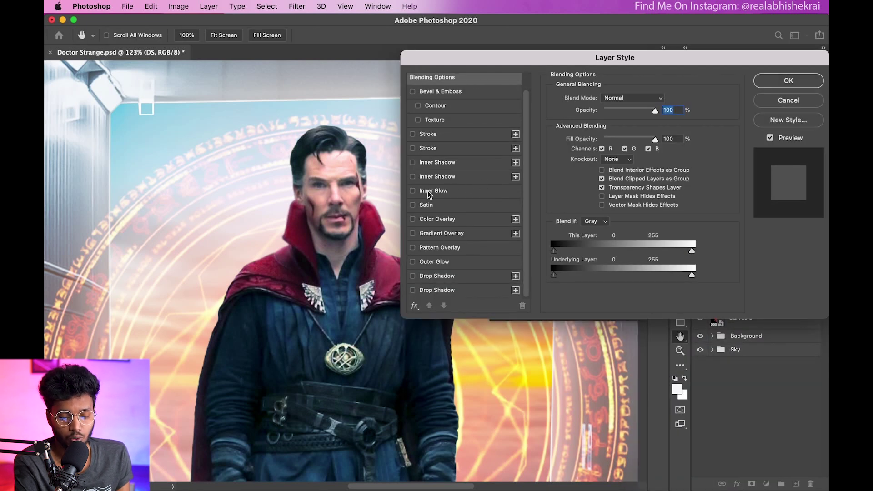
left_click(429, 192)
Set the Inner Glow choke to 0 and sample a peach ffd0a3 glow colour
left_click_drag(596, 194, 571, 206)
left_click_drag(613, 110, 646, 113)
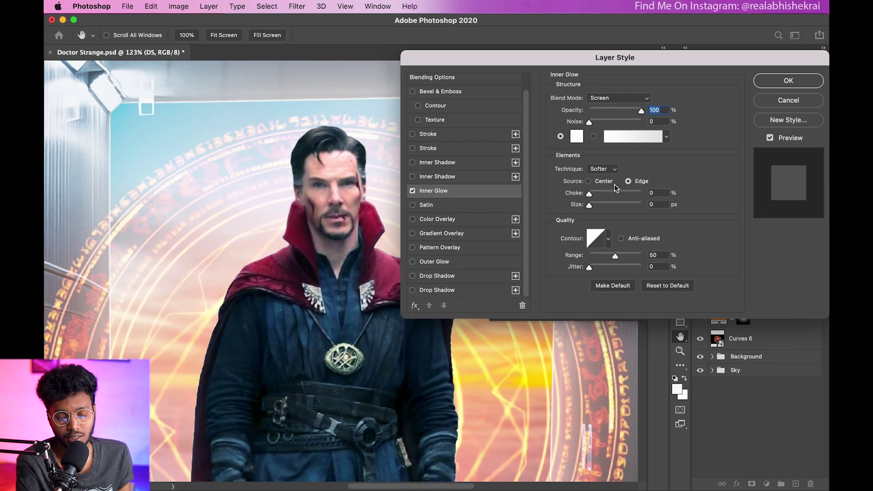
left_click_drag(587, 206, 597, 208)
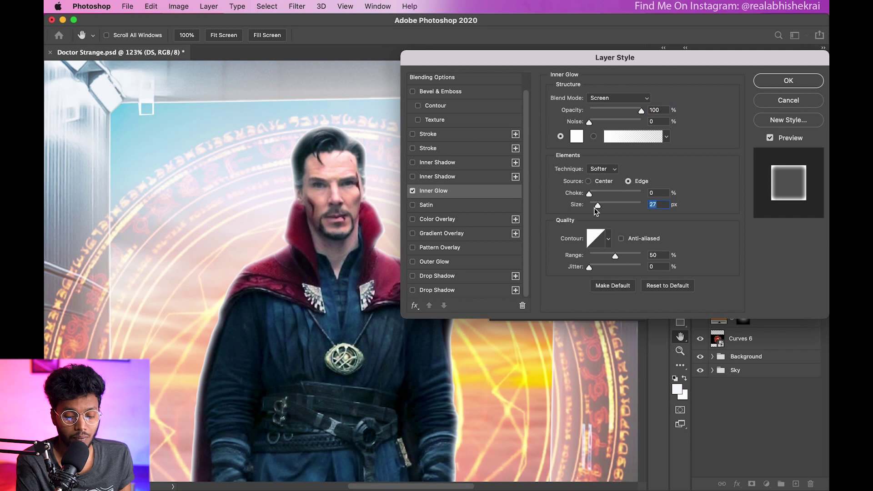
left_click(574, 137)
left_click(516, 362)
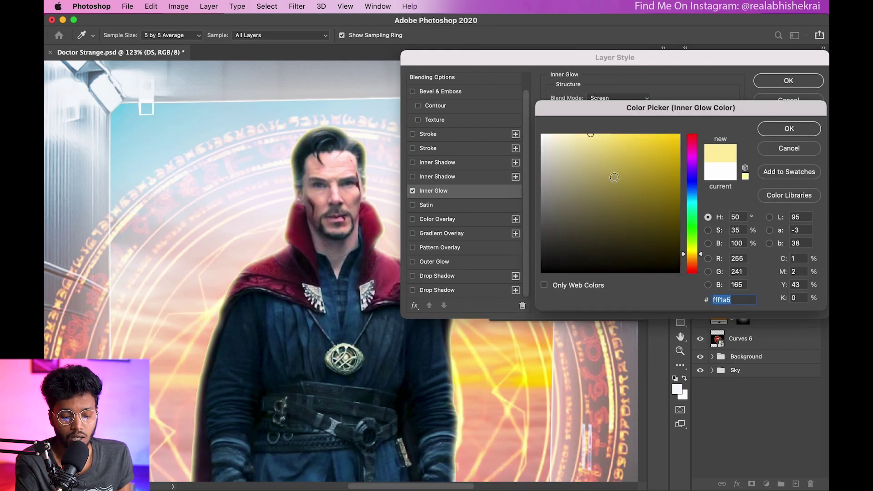
left_click(694, 262)
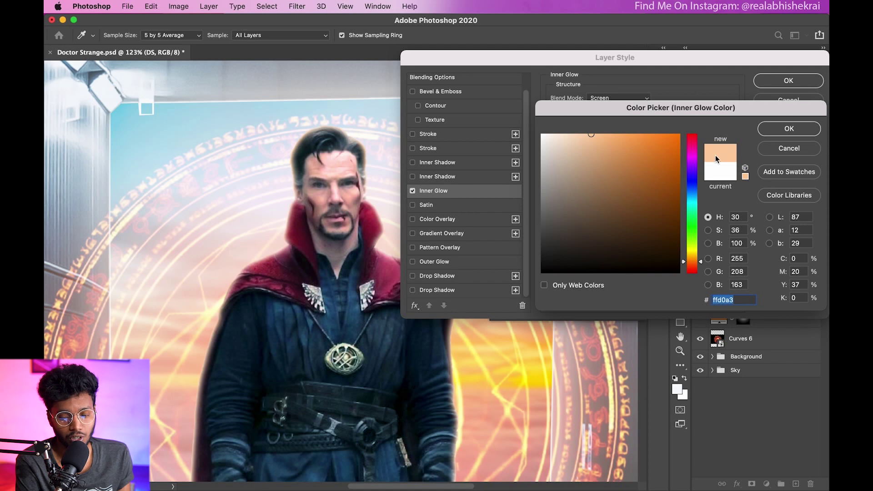
left_click(241, 274)
left_click(782, 130)
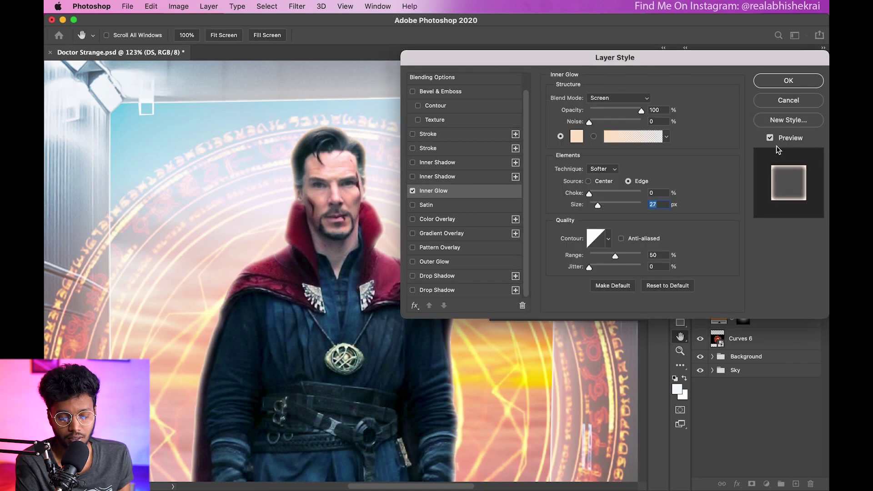
Widen the Inner Glow to 38 px and apply the style
left_click_drag(597, 200, 599, 203)
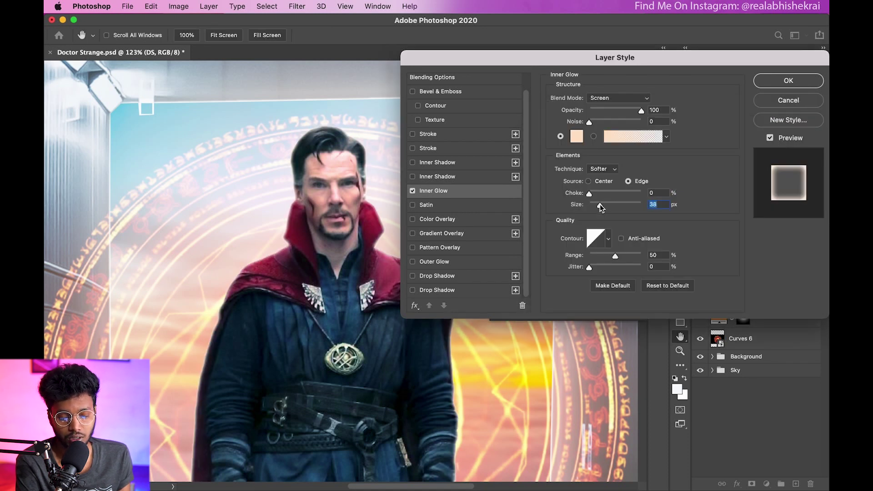
left_click(769, 84)
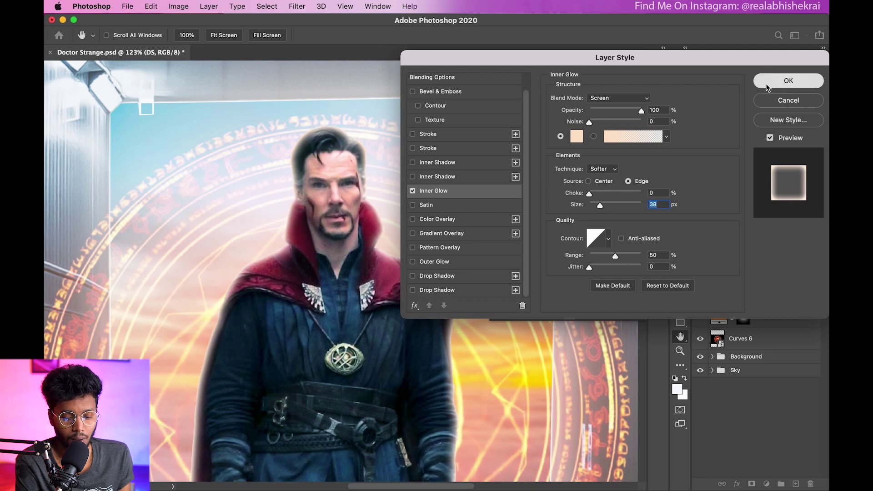
key("z")
left_click(410, 238, "alt")
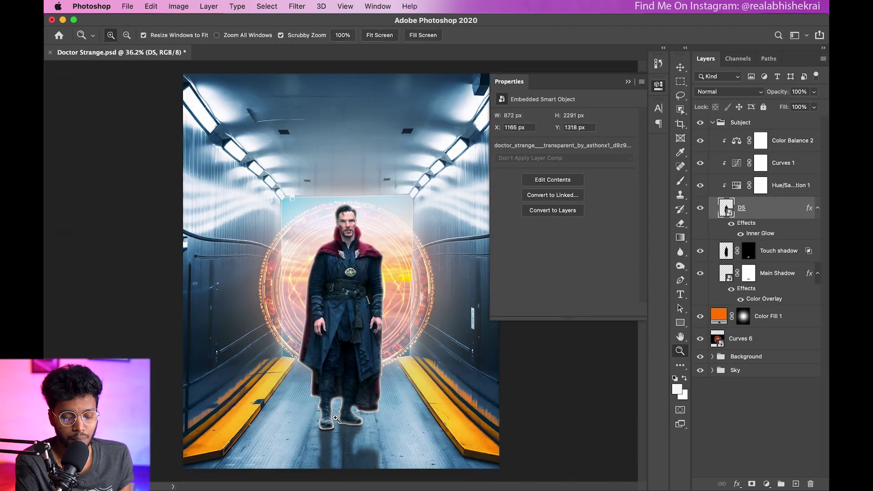
Tighten the DS Inner Glow to 16 px size with 2% choke
left_click_drag(385, 311, 426, 387)
left_click(426, 386, "alt")
mouse_move(346, 150)
left_mouse_down()
mouse_move(482, 152)
mouse_move(336, 179)
mouse_move(401, 180)
left_mouse_up()
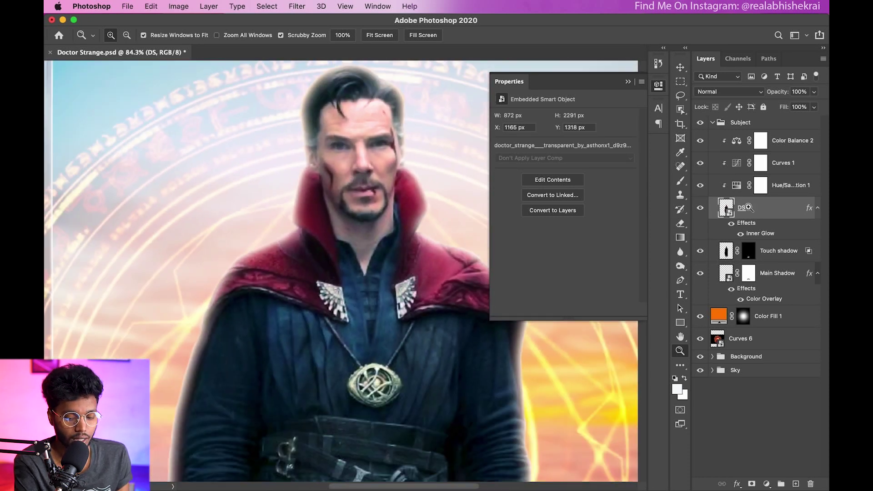
key("b")
double_click(760, 234)
left_click_drag(596, 209, 594, 209)
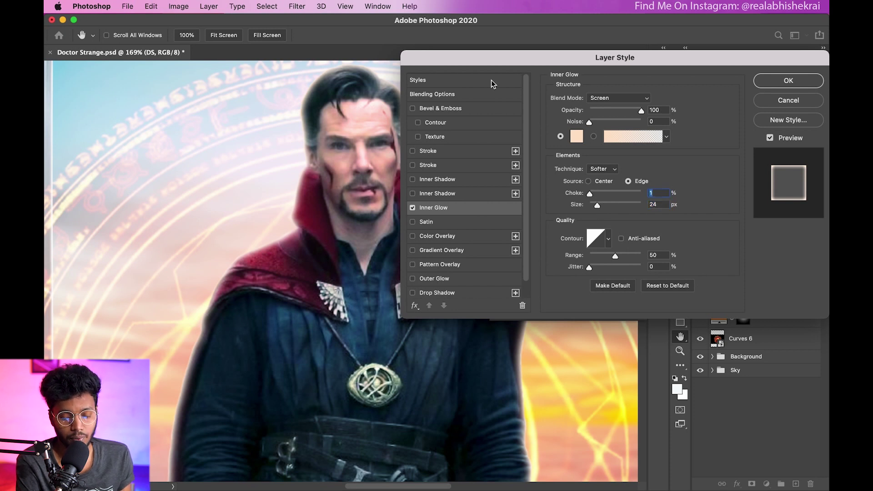
key("Up")
key("Up")
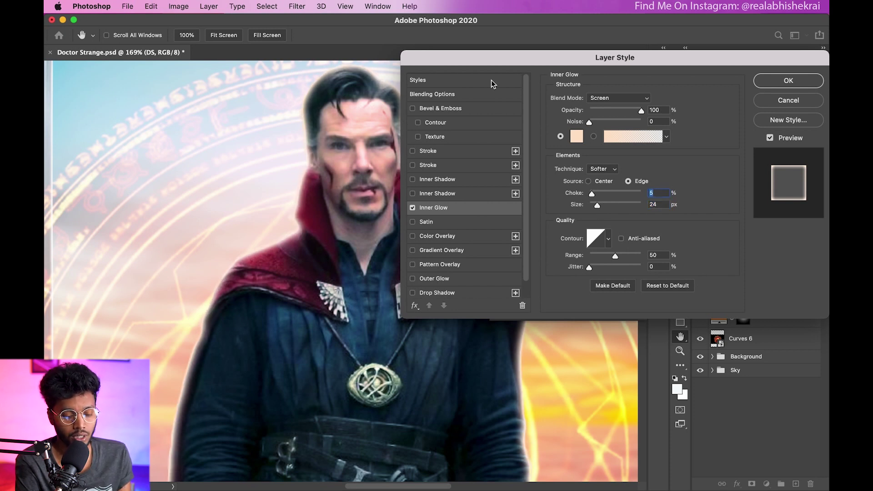
key("Down")
key("Down")
key("Down")
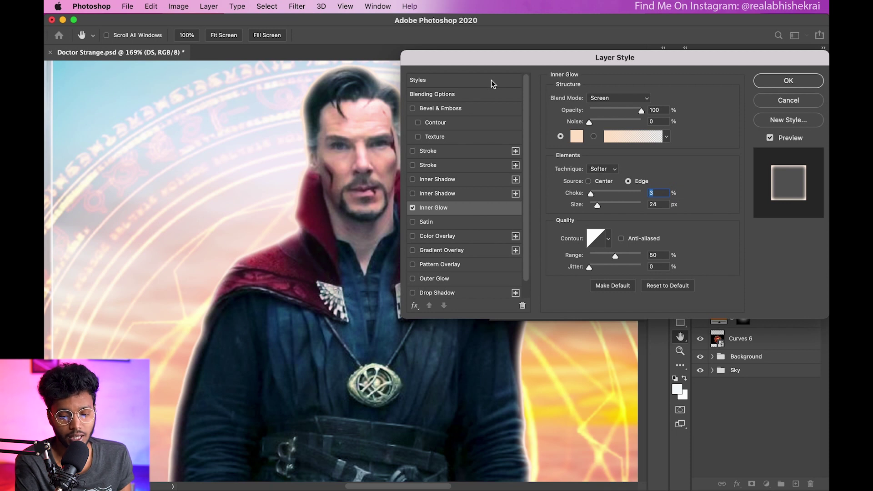
left_click(642, 201)
left_click(595, 205)
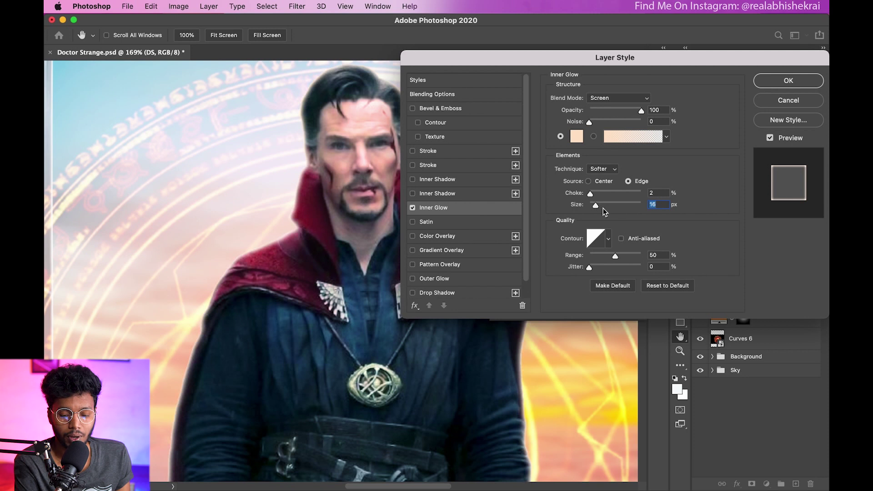
left_click(778, 80)
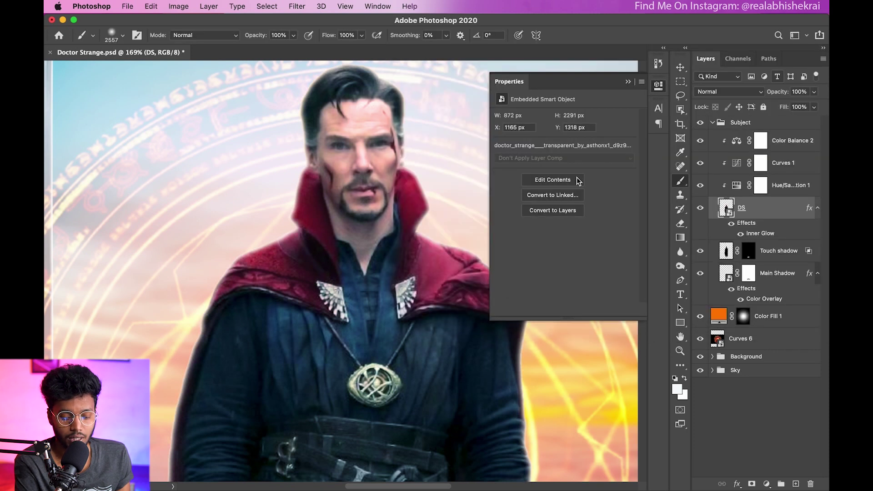
Convert the Inner Glow into its own layer and name it RIM LIGHT
key("ctrl+0")
mouse_move(400, 401)
left_mouse_down()
mouse_move(450, 364)
mouse_move(401, 337)
mouse_move(480, 347)
mouse_move(498, 335)
mouse_move(400, 339)
left_mouse_up()
key("b")
right_click(754, 236)
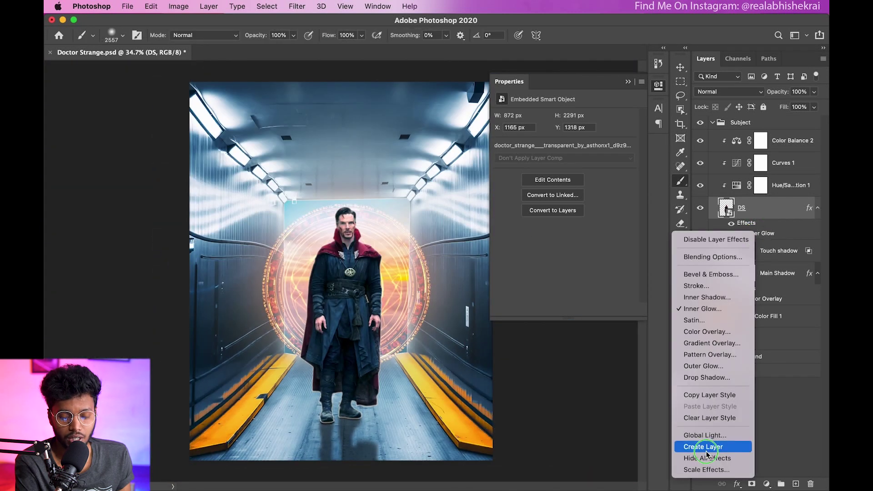
left_click(707, 448)
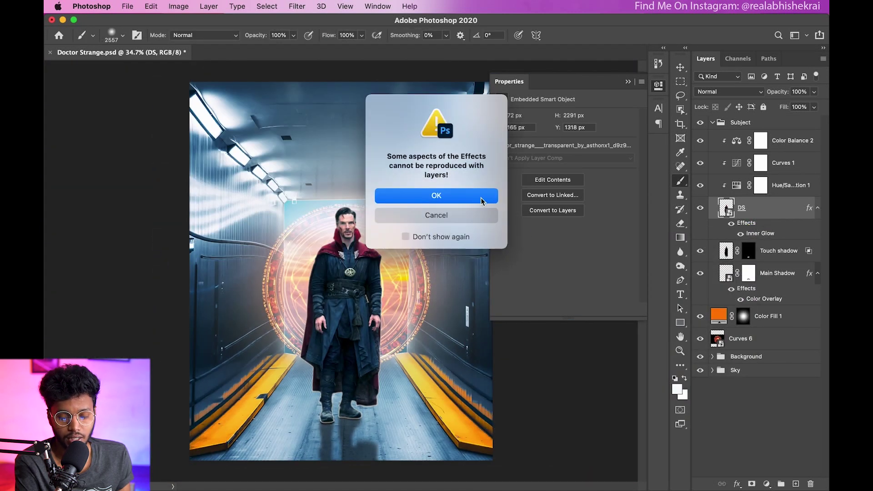
key("Return")
double_click(767, 208)
type("RIM LIGHT")
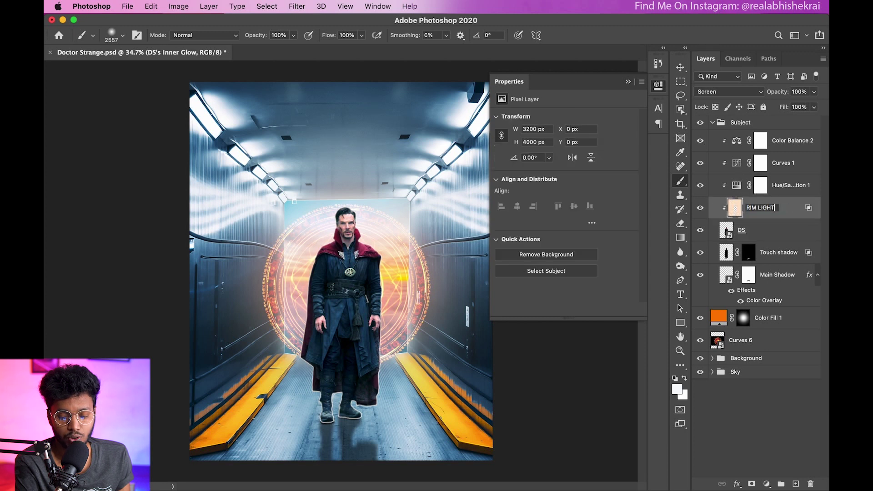
key("Return")
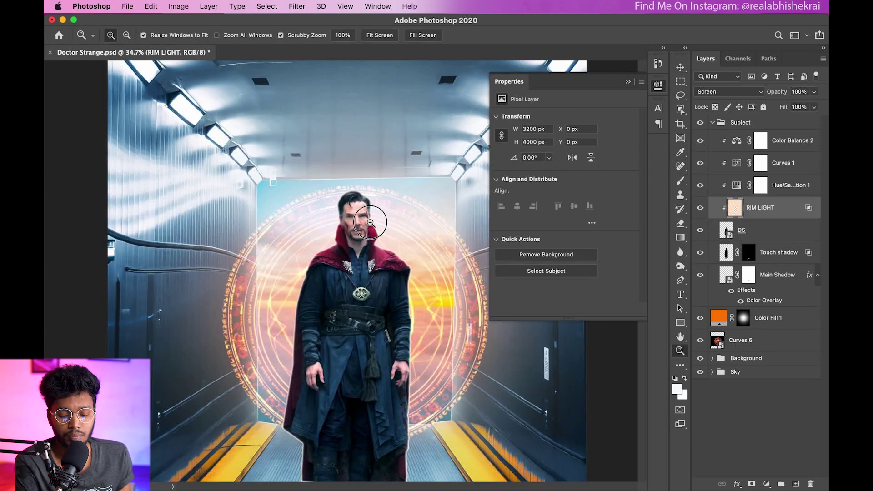
mouse_move(319, 232)
left_mouse_down()
mouse_move(327, 308)
mouse_move(273, 300)
left_mouse_up()
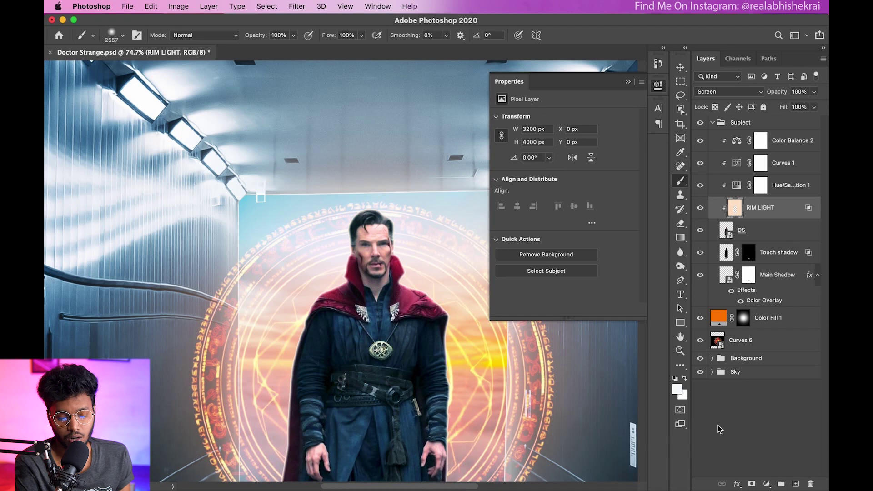
Add a hide-all mask to RIM LIGHT and paint the glow back along the collar
left_click(751, 484, "alt")
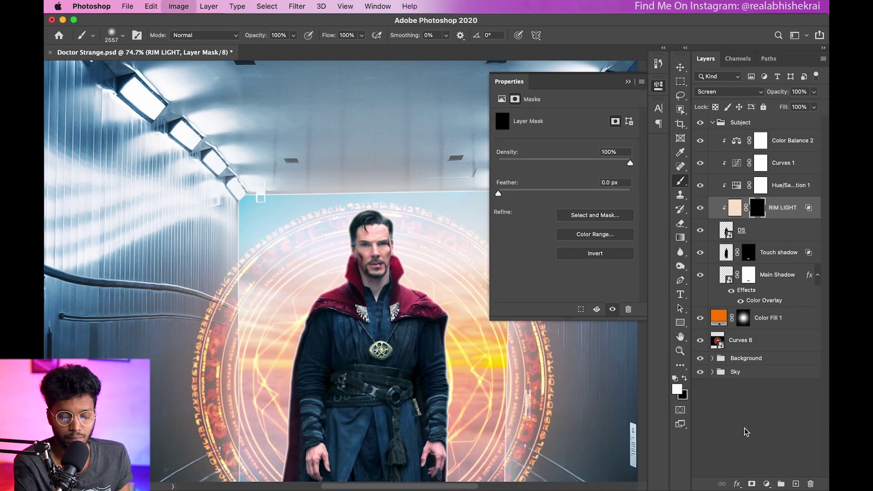
left_click_drag(378, 277, 401, 255)
key("z")
left_click_drag(320, 284, 336, 285)
key("b")
mouse_move(400, 219)
left_mouse_down()
mouse_move(300, 336)
mouse_move(326, 304)
mouse_move(359, 210)
left_mouse_up()
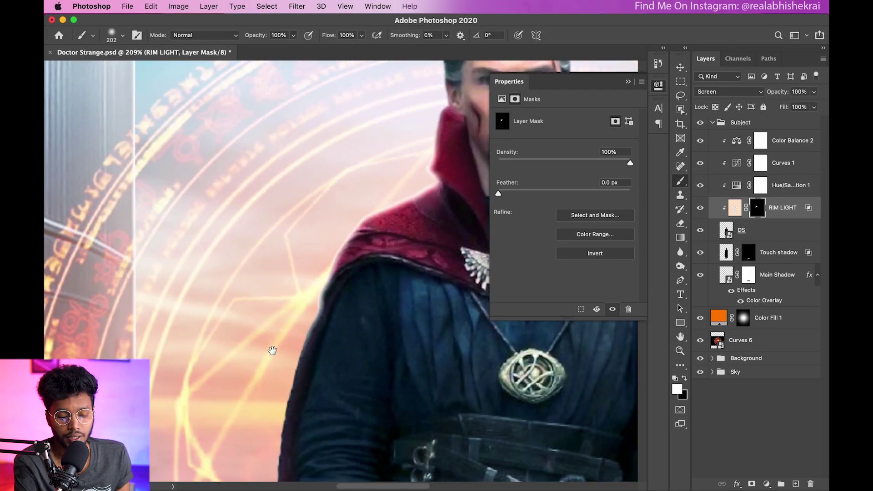
Paint the rim light back along the robe's edges on the RIM LIGHT mask
left_click_drag(273, 335, 309, 150)
left_click_drag(250, 448, 293, 191)
mouse_move(293, 273)
left_mouse_down()
mouse_move(370, 269)
mouse_move(136, 318)
left_mouse_up()
left_click_drag(318, 182, 346, 255)
scroll(345, 255, "down", 5)
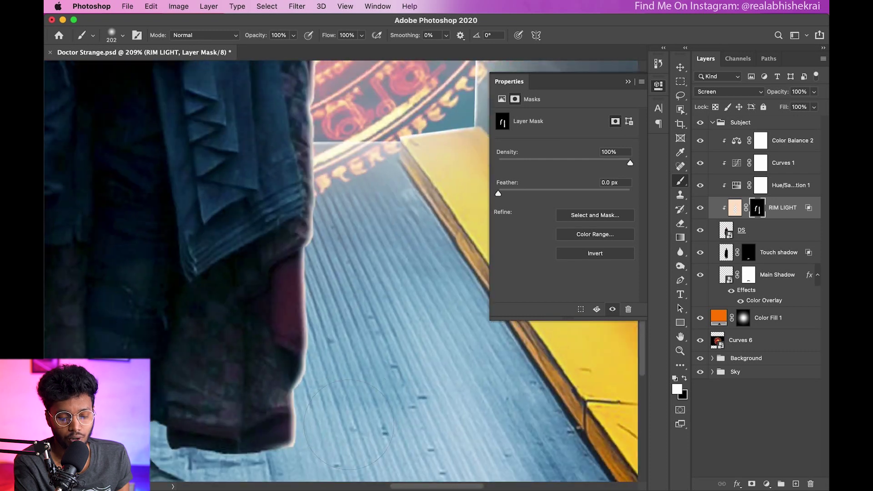
scroll(348, 182, "up", 15)
scroll(348, 149, "down", 10)
scroll(254, 263, "down", 5)
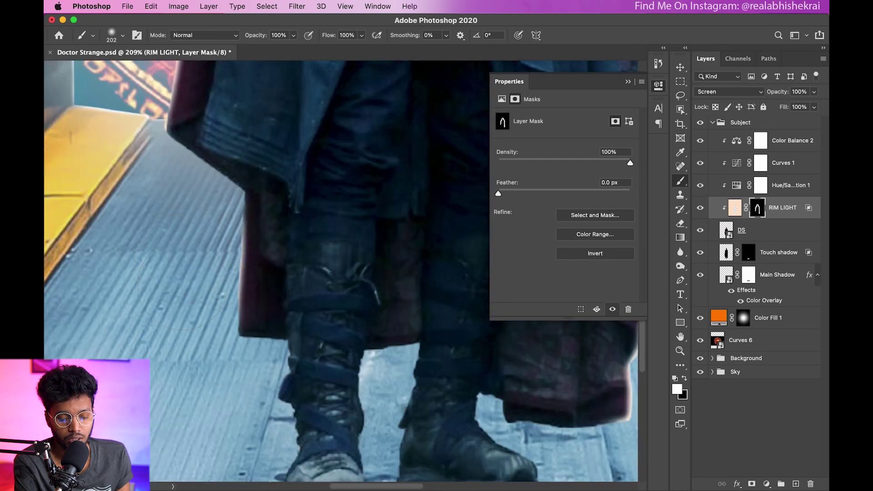
scroll(253, 263, "up", 5)
Paint white on the mask to reveal rim light around the robe hem
key("x")
scroll(255, 290, "down", 5)
key("x")
left_click_drag(392, 182, 327, 260)
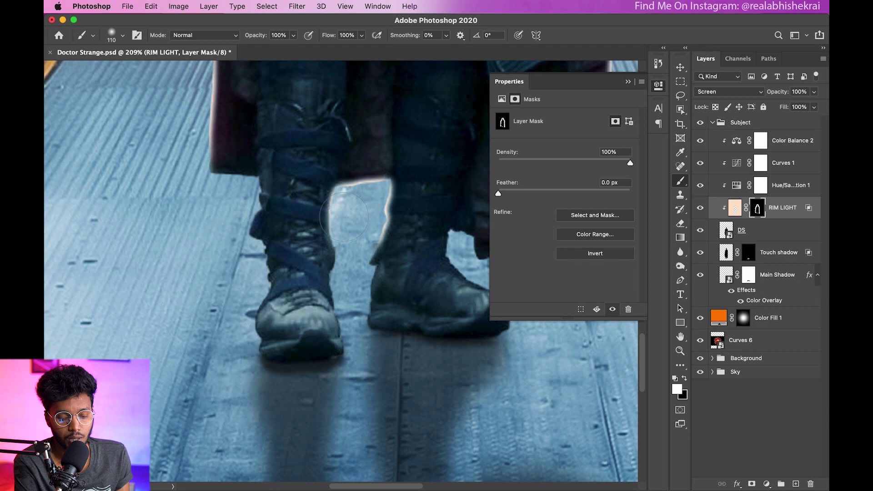
left_click_drag(282, 173, 232, 245)
scroll(318, 228, "up", 3)
Lower the brush flow to 18% and shrink the brush size
left_click(362, 36)
left_click_drag(366, 47, 320, 46)
scroll(269, 246, "left", 3)
key("bracketleft")
Check the whole figure and face up close, then select the DS layer
key("super+0")
key("z")
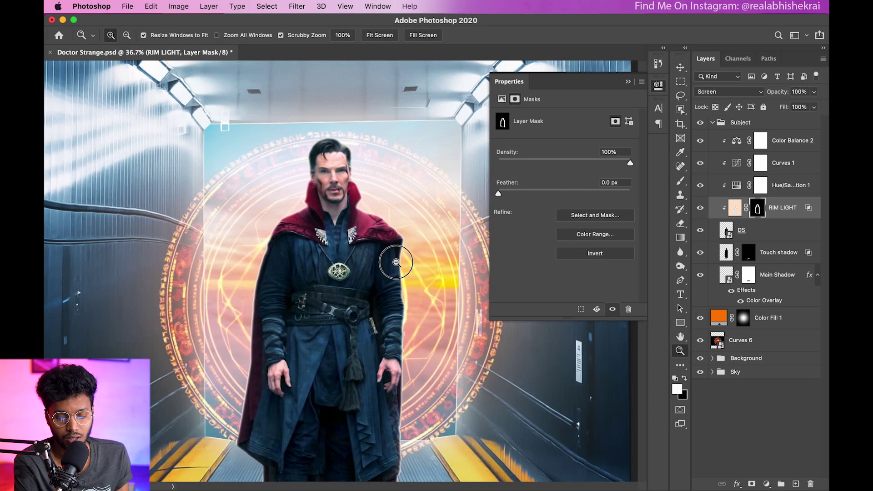
left_click_drag(396, 259, 460, 262)
key("b")
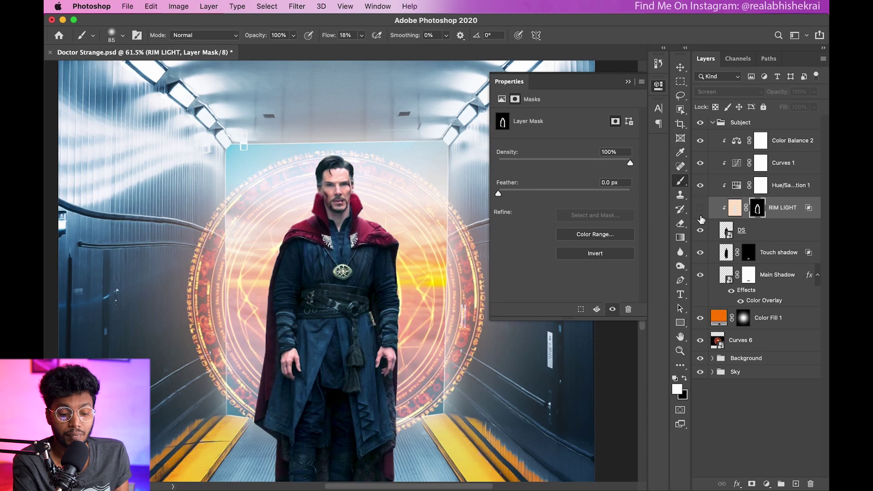
key("z")
left_click_drag(403, 194, 288, 157)
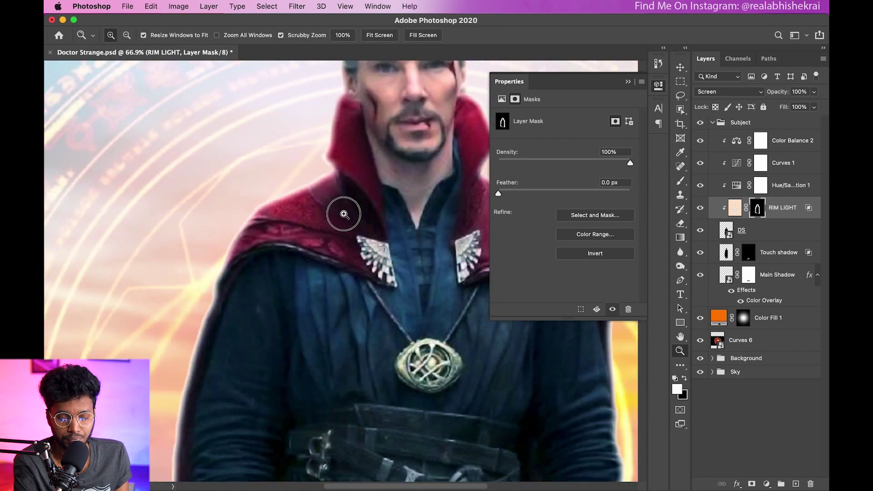
key("b")
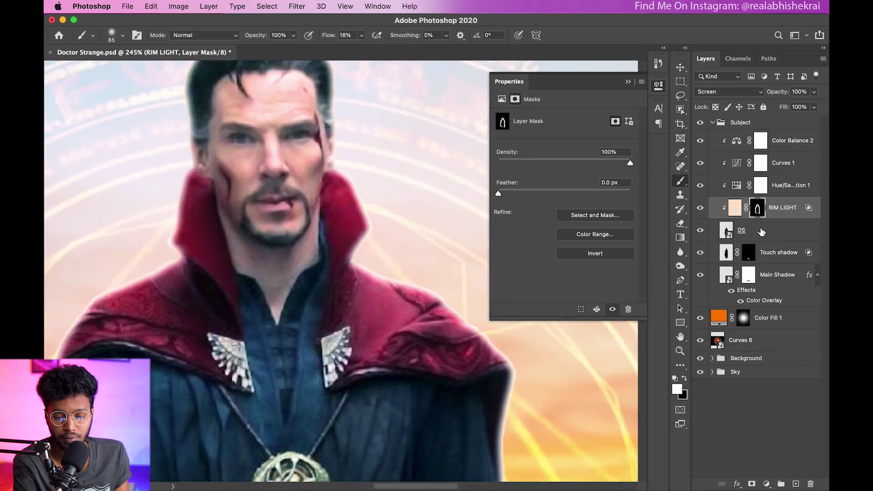
left_click(762, 232)
right_click(762, 230)
Add a second Screen Inner Glow to DS at 122 px size with 6% choke
left_click(723, 232)
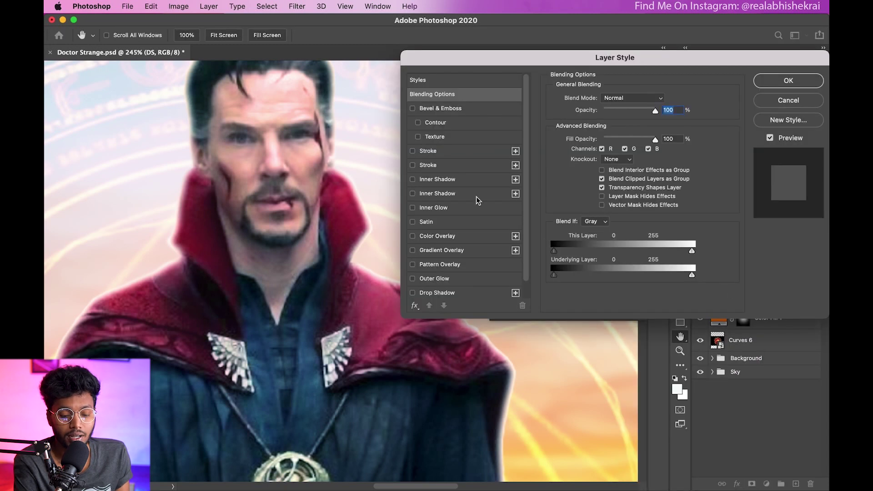
left_click(430, 209)
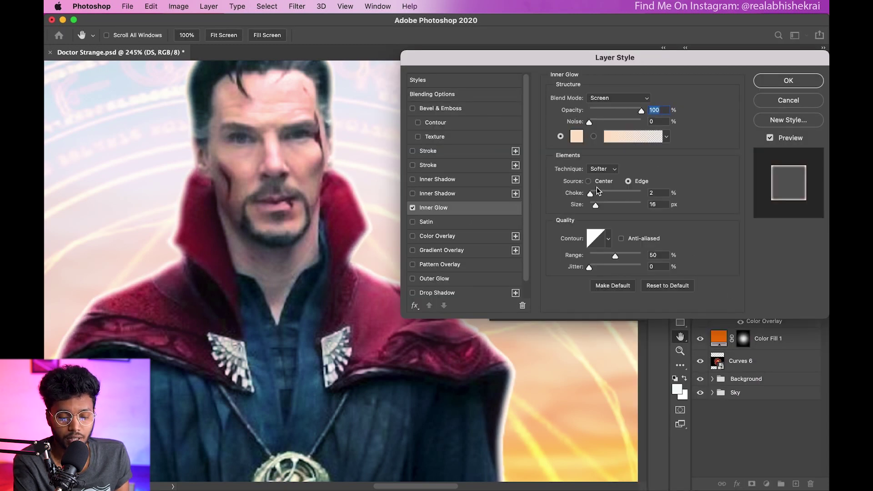
left_click(610, 205)
left_click(599, 195)
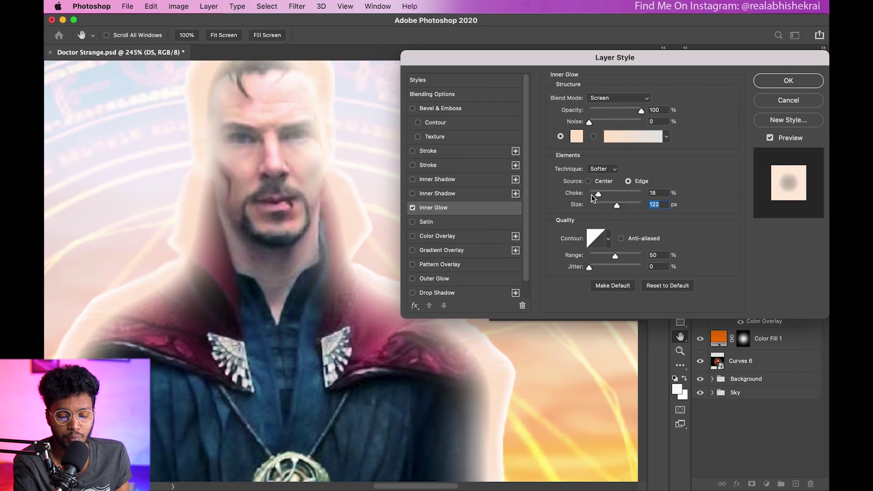
left_click_drag(598, 195, 594, 194)
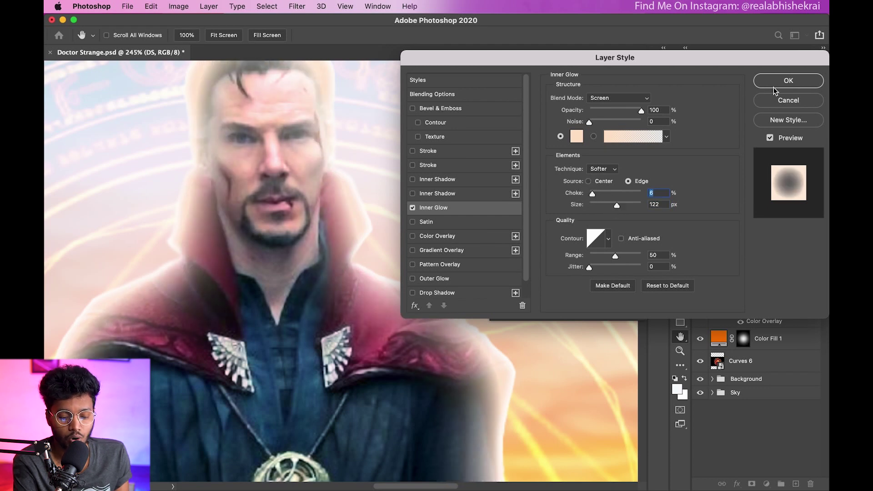
left_click(765, 79)
Split the new Inner Glow into its own layer, DS's Inner Glow
key("z")
left_click_drag(361, 243, 391, 241)
key("b")
right_click(769, 257)
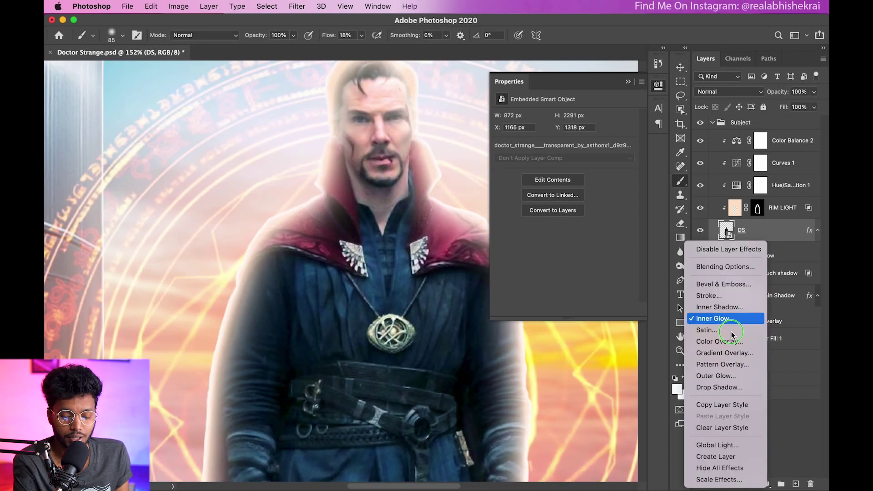
left_click(717, 457)
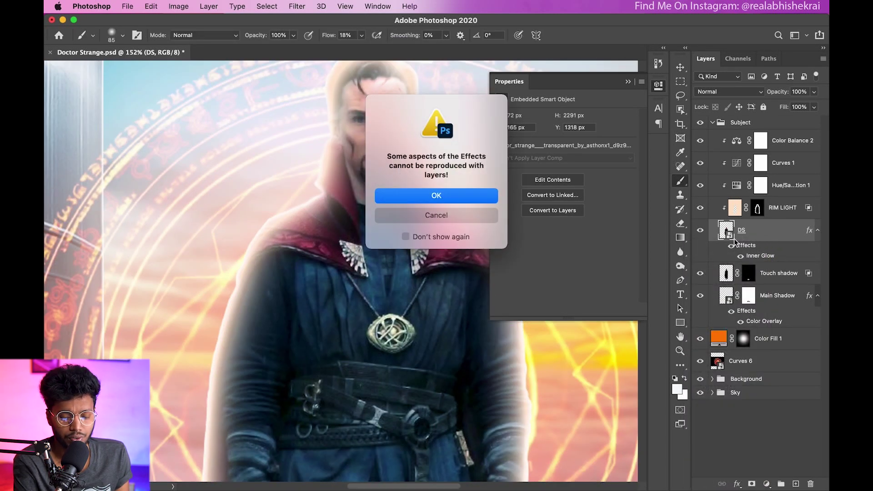
left_click(448, 197)
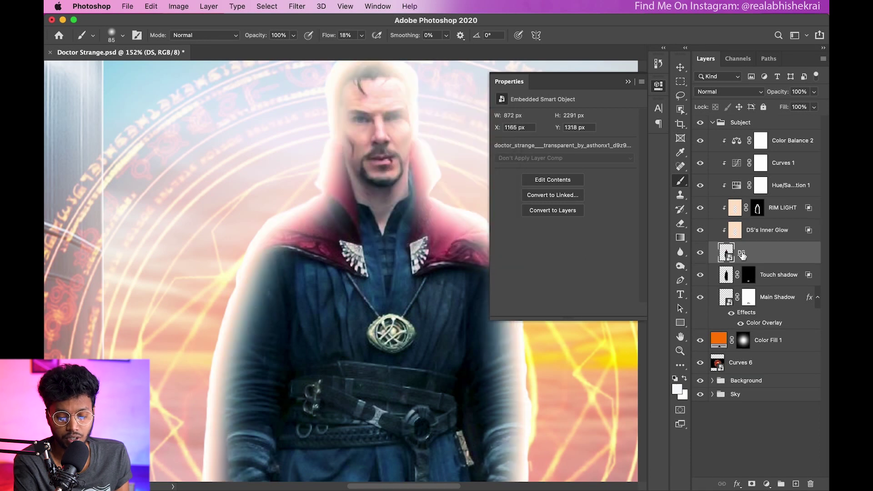
right_click(755, 233)
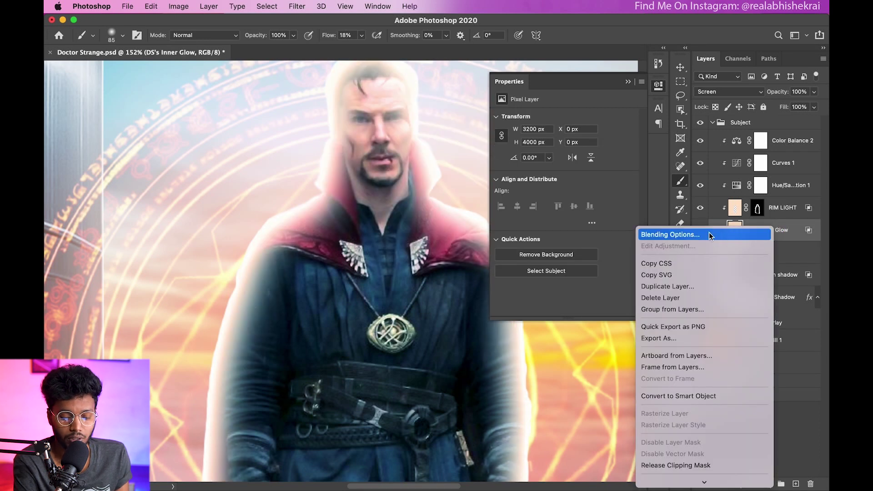
Split DS's Inner Glow Underlying Layer black Blend If slider to 0/81, then add a mask
left_click(673, 231)
left_click_drag(554, 276, 563, 276)
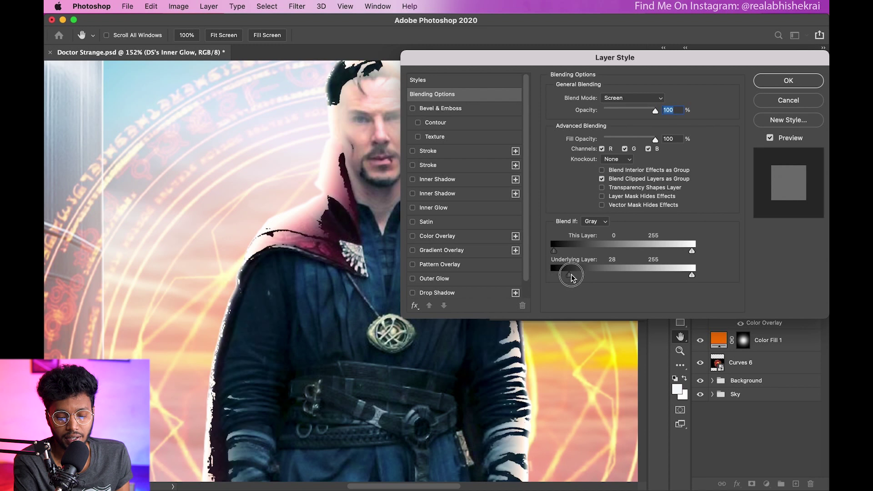
mouse_move(562, 275)
left_mouse_down()
mouse_move(587, 276)
mouse_move(548, 274)
left_mouse_up()
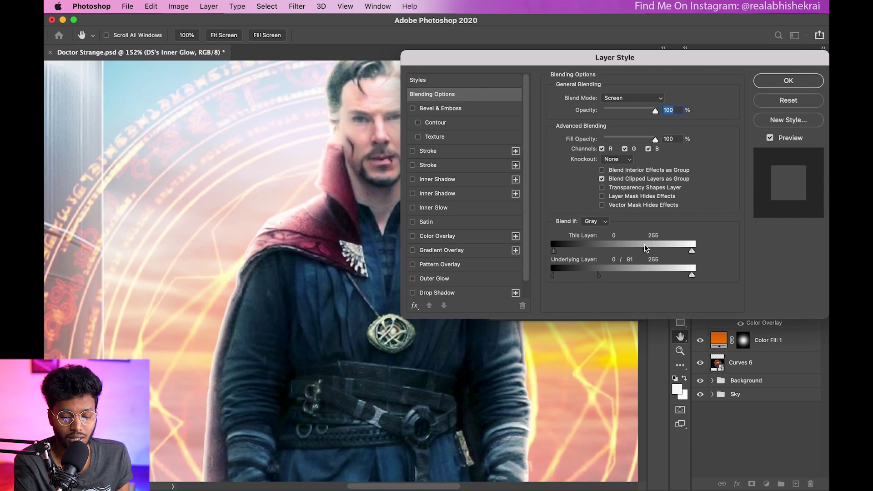
left_click(788, 81)
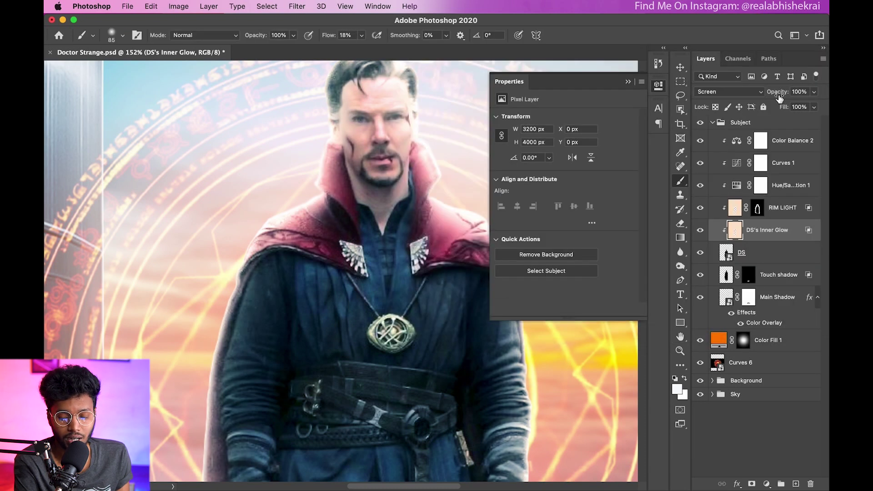
left_click(753, 485)
Invert DS's Inner Glow mask to black and size the brush for painting
key("ctrl+i")
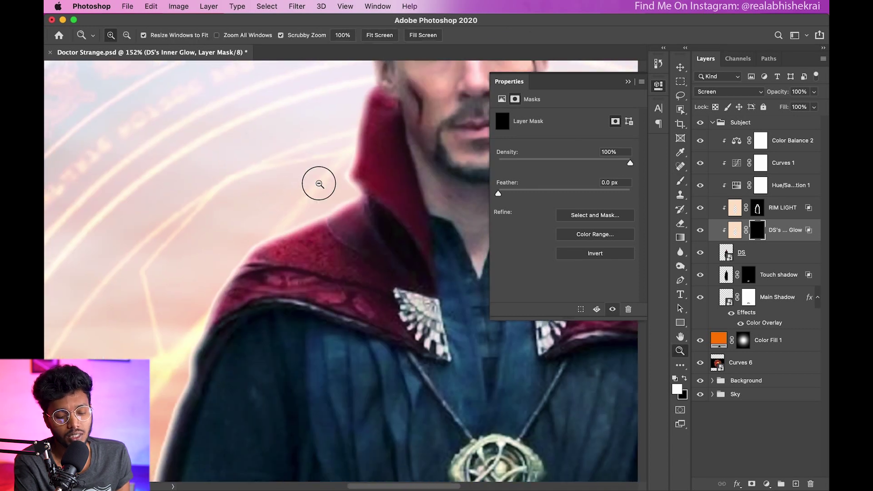
scroll(302, 173, "up", 3)
left_click_drag(305, 233, 391, 151)
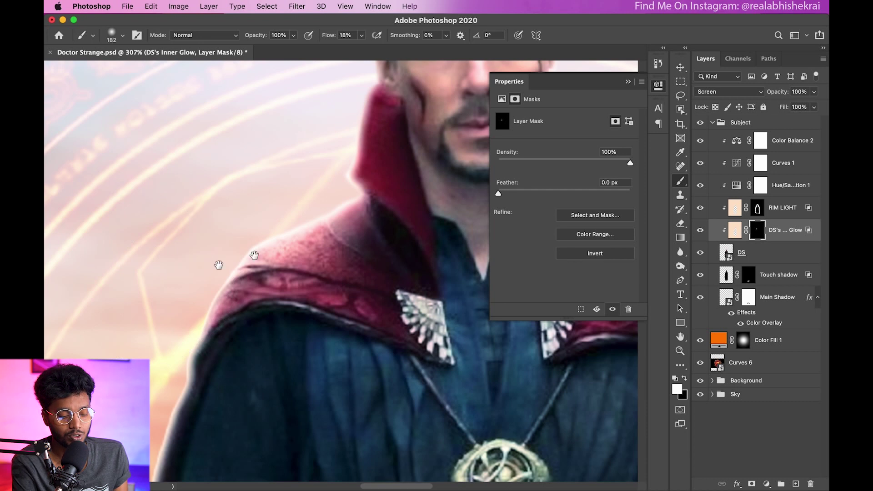
scroll(214, 253, "right", 10)
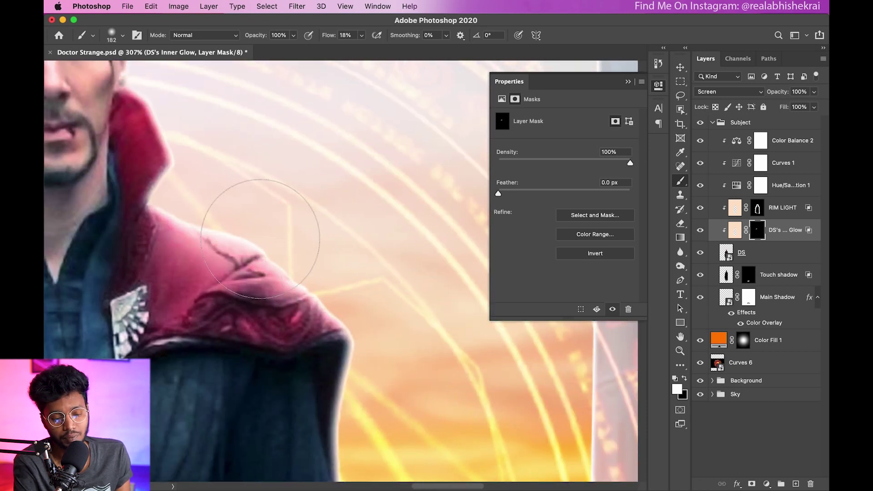
scroll(318, 230, "up", 5)
scroll(351, 256, "left", 3)
scroll(354, 227, "down", 5)
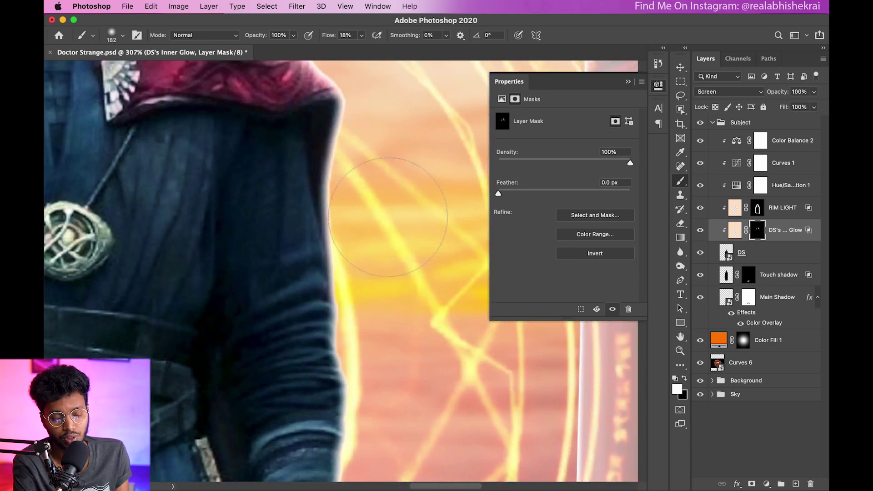
scroll(309, 255, "right", 3)
key("z")
left_click_drag(318, 271, 282, 270)
key("b")
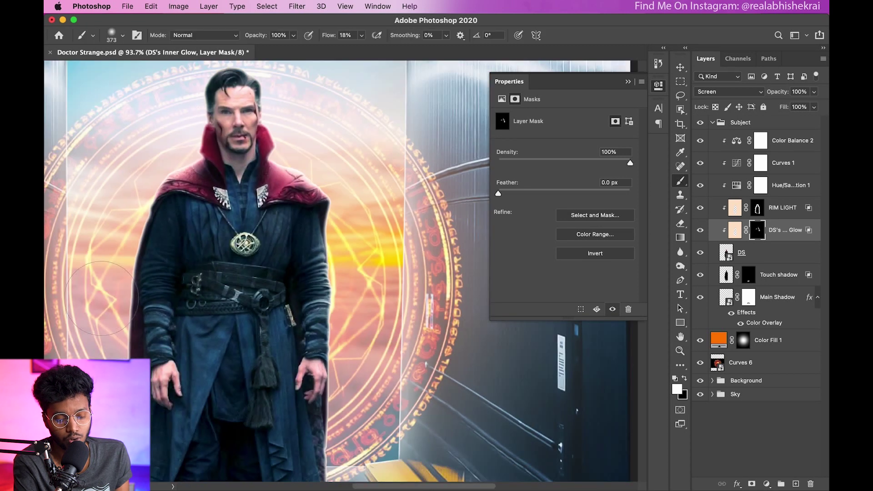
Paint the glow back along the figure's shoulders, sides and robe on the mask
scroll(201, 291, "down", 5)
scroll(200, 291, "left", 4)
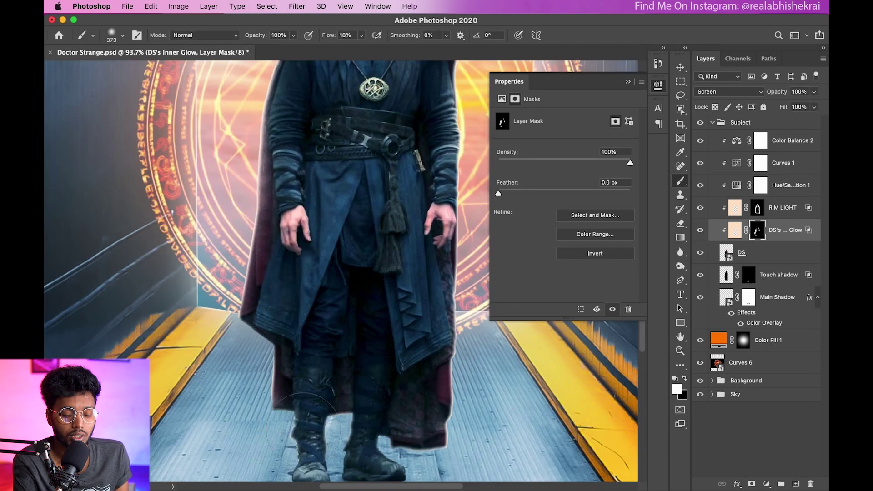
scroll(200, 291, "down", 3)
scroll(200, 291, "right", 4)
left_click_drag(336, 300, 239, 366)
key("x")
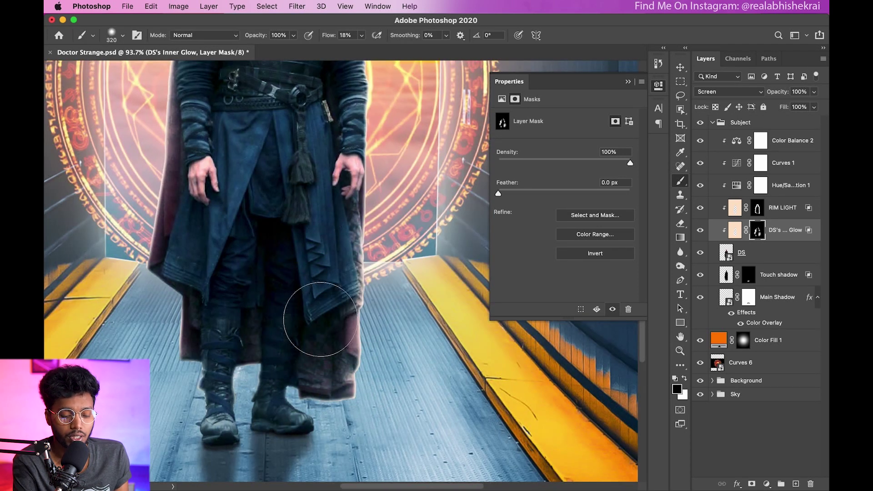
scroll(325, 365, "up", 4)
left_click_drag(388, 230, 323, 230)
key("x")
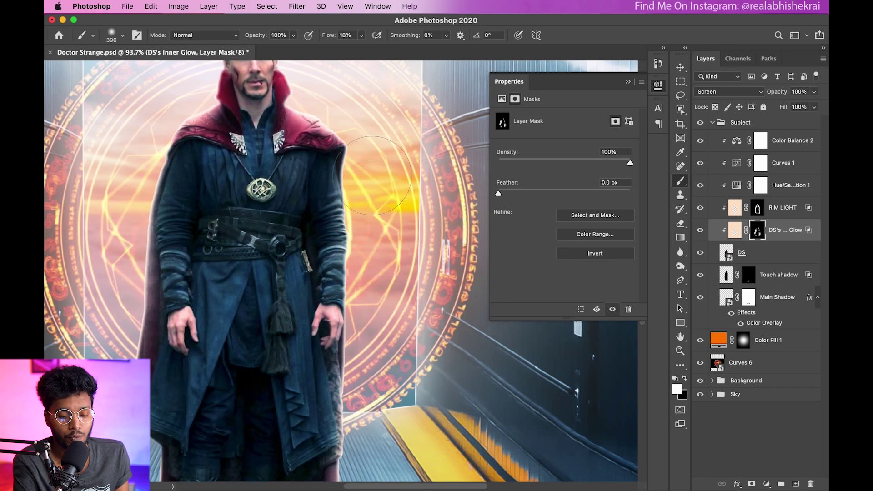
key("z")
mouse_move(319, 130)
left_mouse_down()
mouse_move(329, 239)
mouse_move(364, 238)
left_mouse_up()
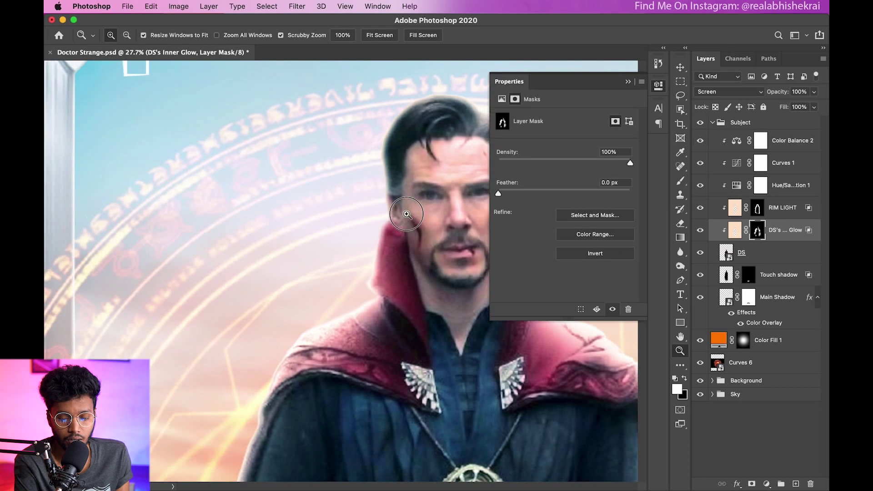
key("b")
left_click(784, 144)
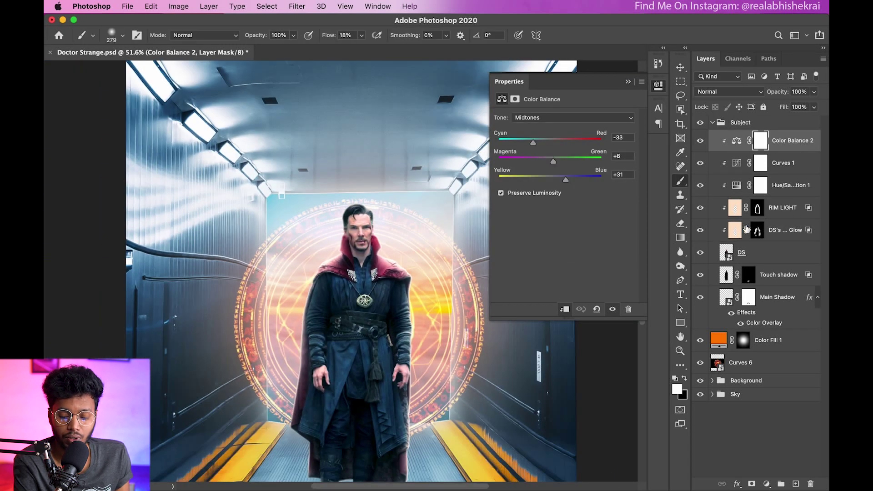
Add an Exposure adjustment clipped to the subject and raise exposure to +1.87
key("z")
left_click(768, 483)
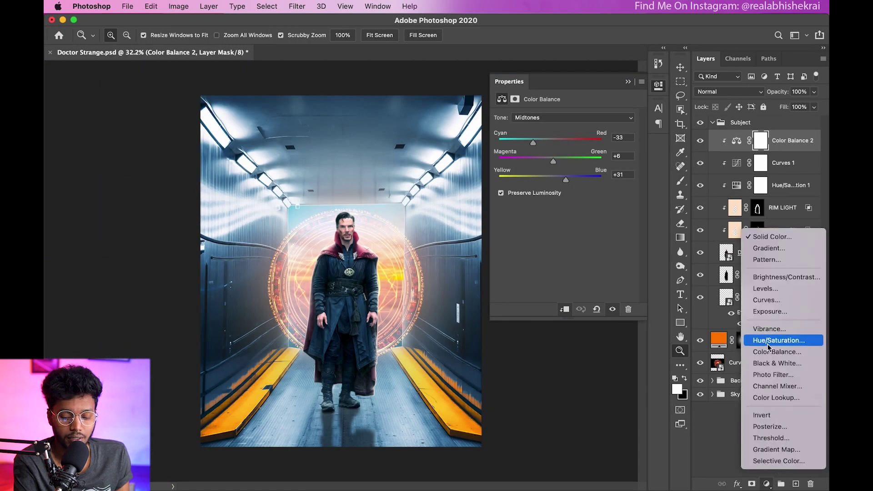
left_click(769, 312)
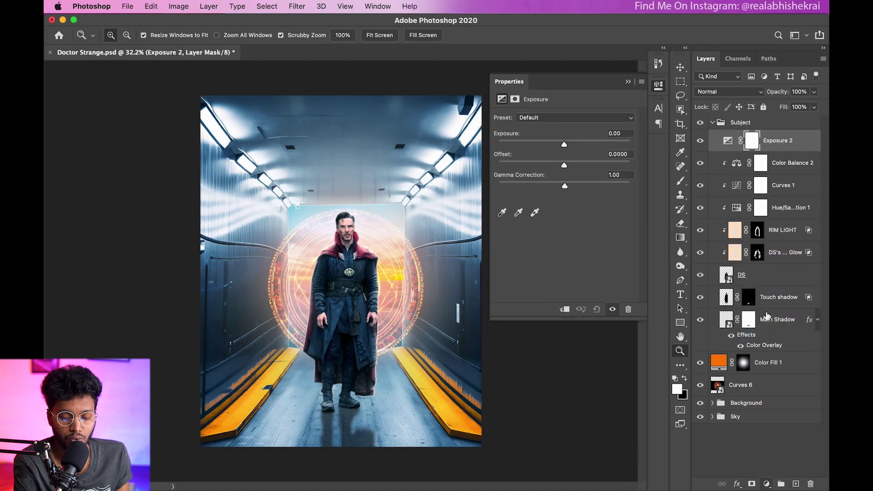
left_click(568, 309)
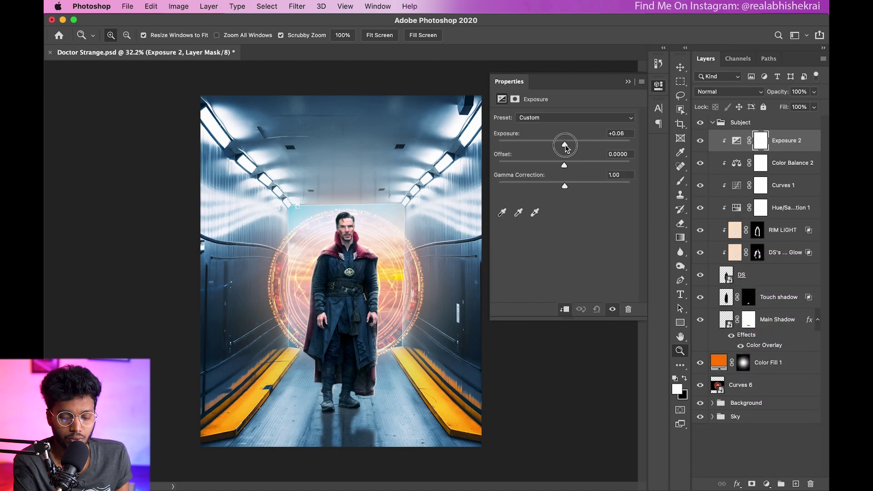
left_click_drag(579, 148, 581, 144)
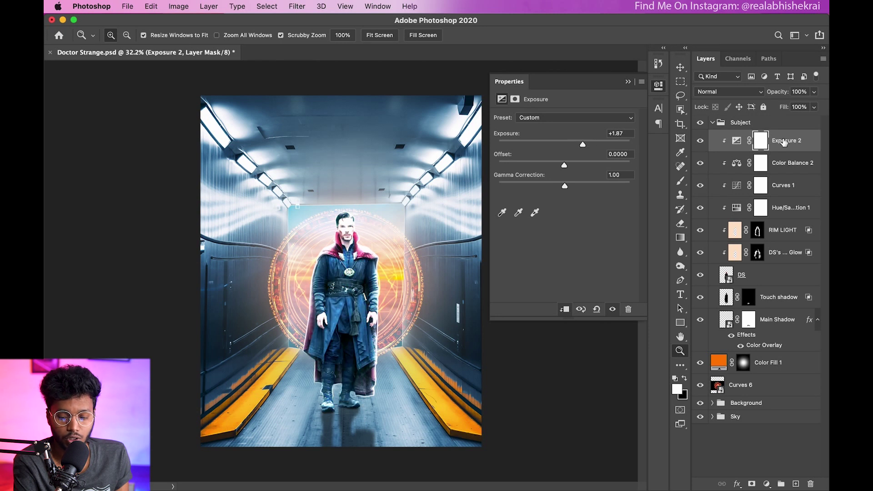
Rename the Exposure layer Dodge and invert its mask to black
double_click(783, 142)
type("Dodge")
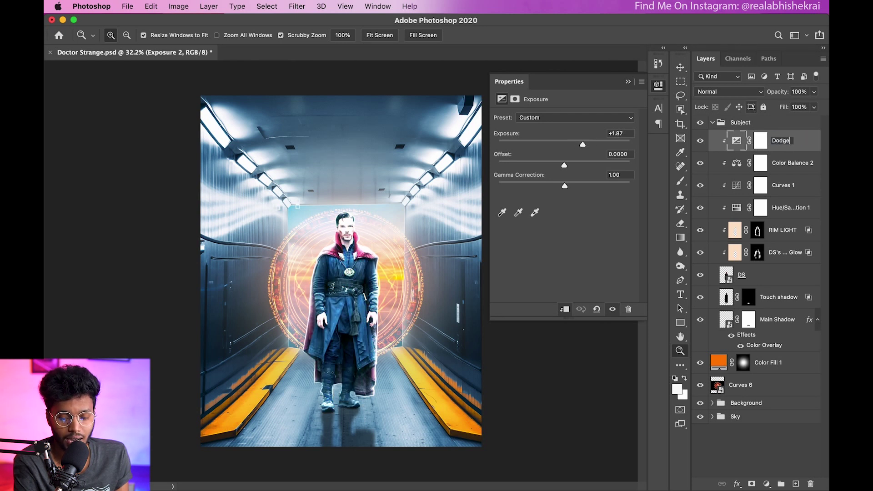
left_click(767, 142)
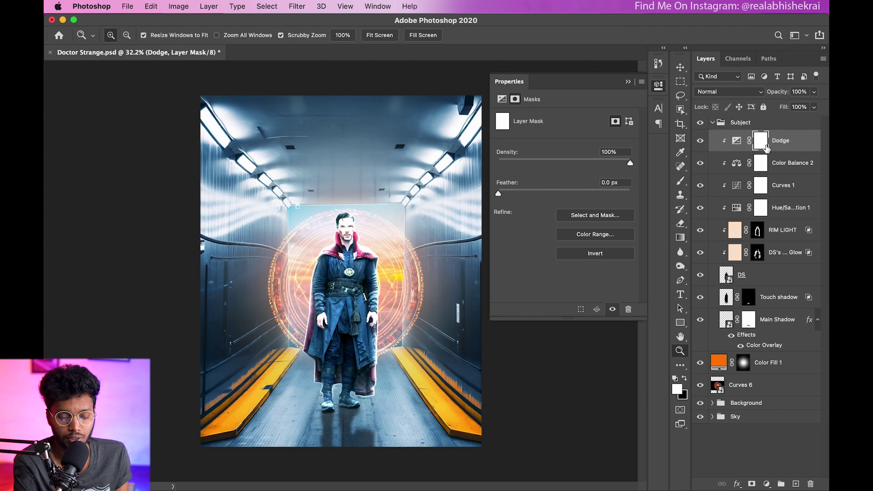
key("ctrl+i")
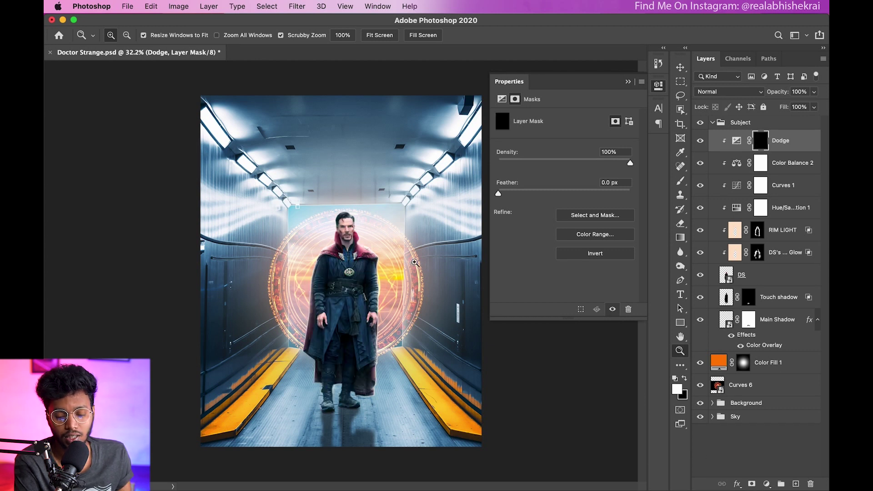
Set up a white 31 px brush at 3% flow for subtle painting
left_click(681, 182)
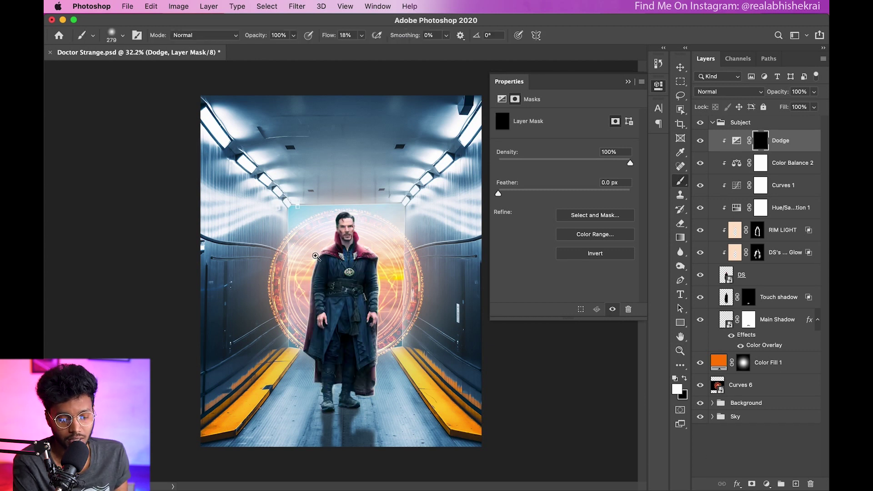
scroll(352, 240, "up", 10)
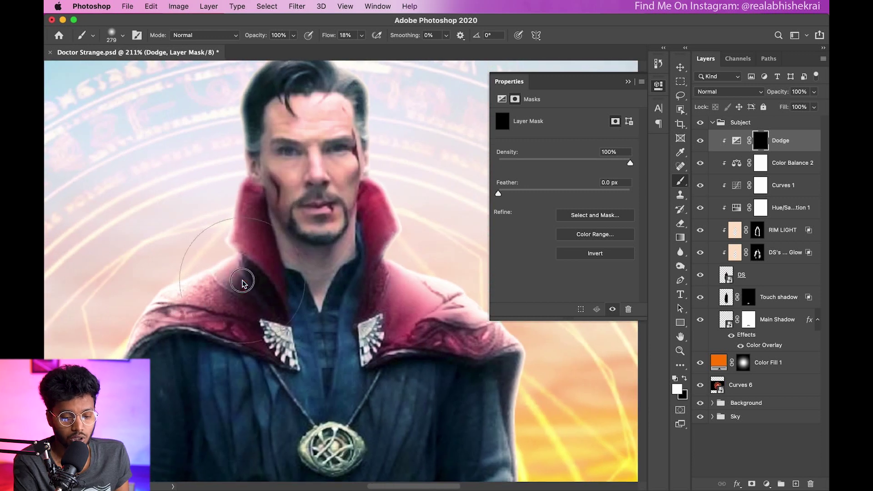
left_click_drag(241, 294, 213, 294)
left_click(361, 36)
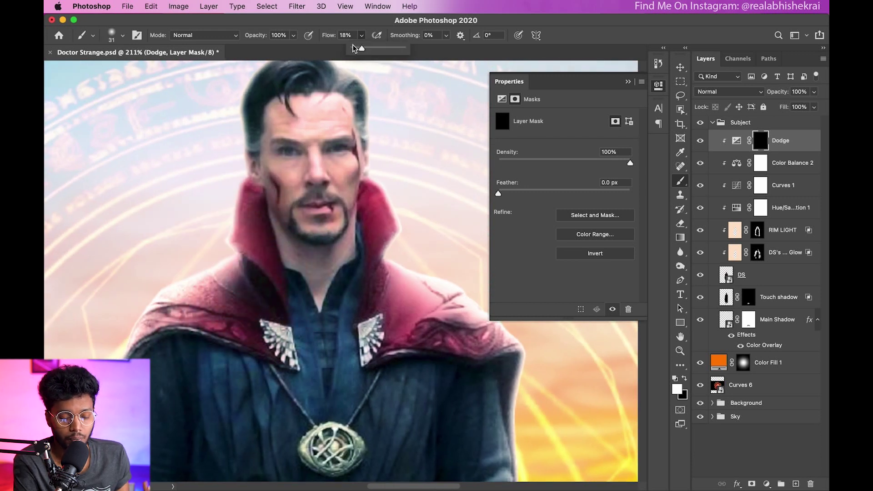
Paint highlights over chain, hand and belt, compare Dodge on/off, and re-show DS's Inner Glow
scroll(264, 193, "up", 2)
scroll(257, 197, "up", 1)
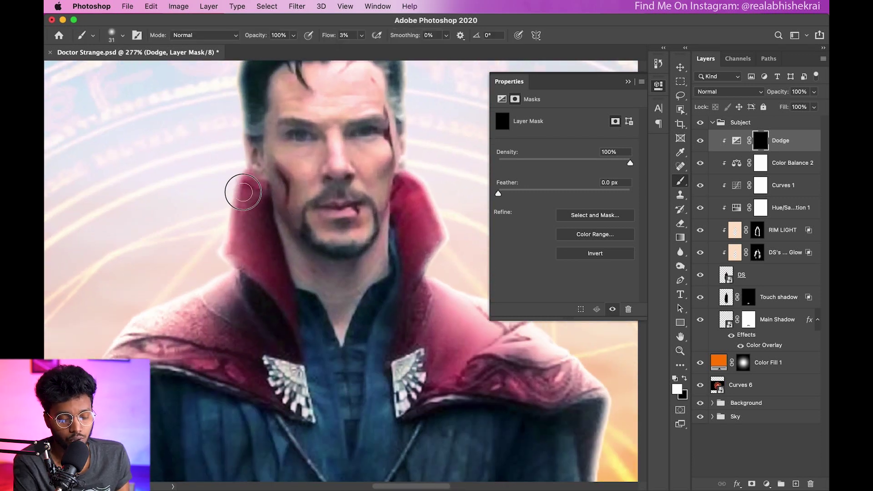
scroll(241, 182, "up", 3)
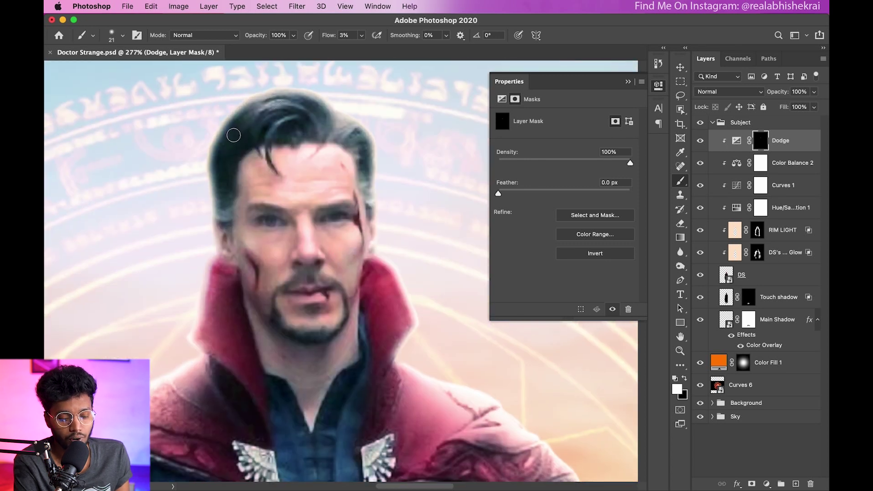
scroll(269, 263, "down", 5)
scroll(252, 173, "down", 4)
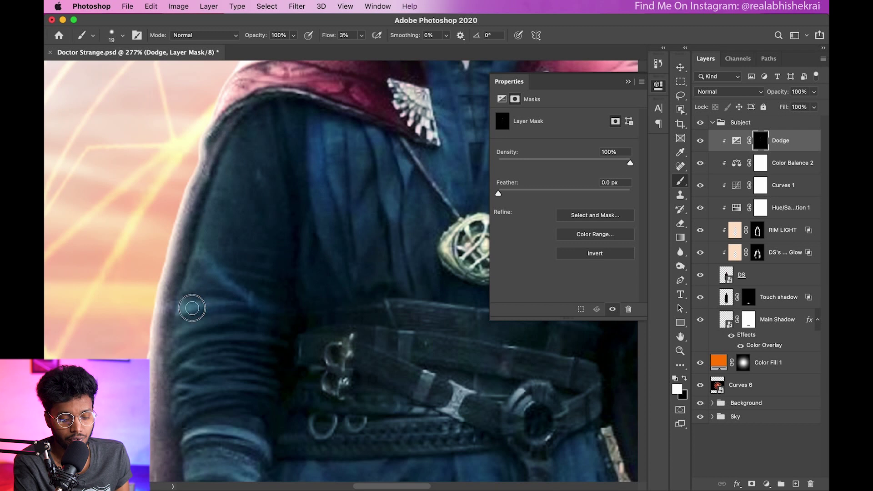
scroll(192, 306, "down", 2)
scroll(234, 269, "down", 2)
scroll(283, 292, "up", 4)
scroll(282, 293, "right", 3)
scroll(343, 312, "down", 2)
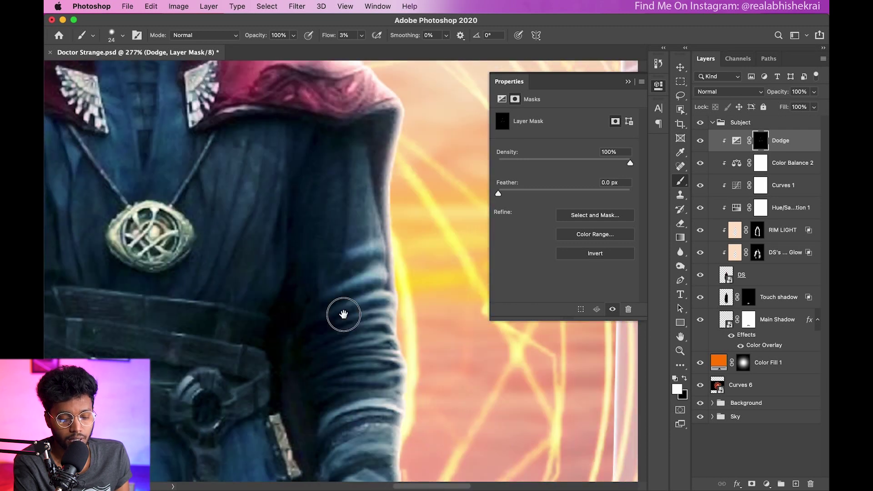
scroll(345, 241, "up", 2)
scroll(283, 250, "up", 2)
scroll(137, 264, "down", 5)
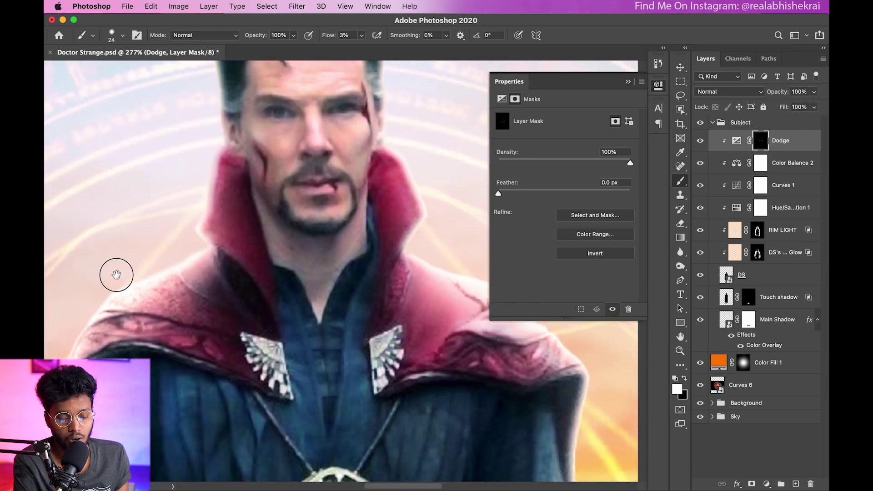
scroll(205, 228, "down", 3)
scroll(281, 280, "up", 5)
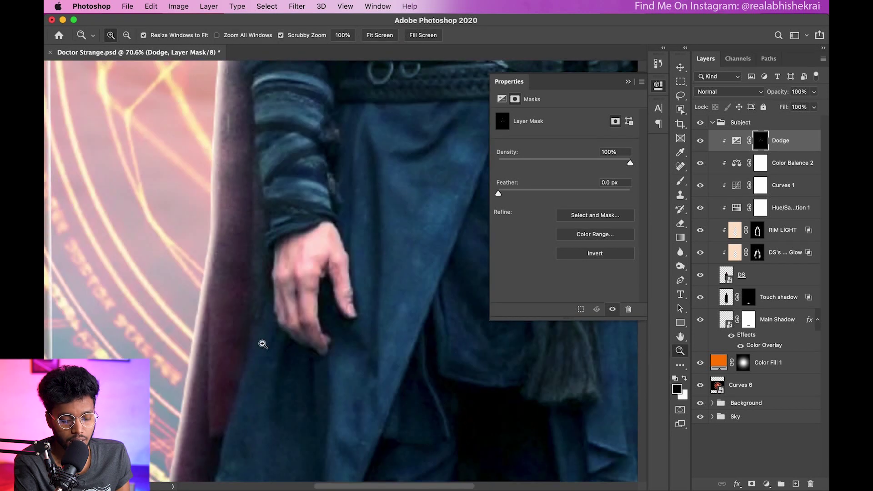
scroll(224, 296, "down", 2)
scroll(215, 332, "up", 2)
scroll(377, 292, "down", 5)
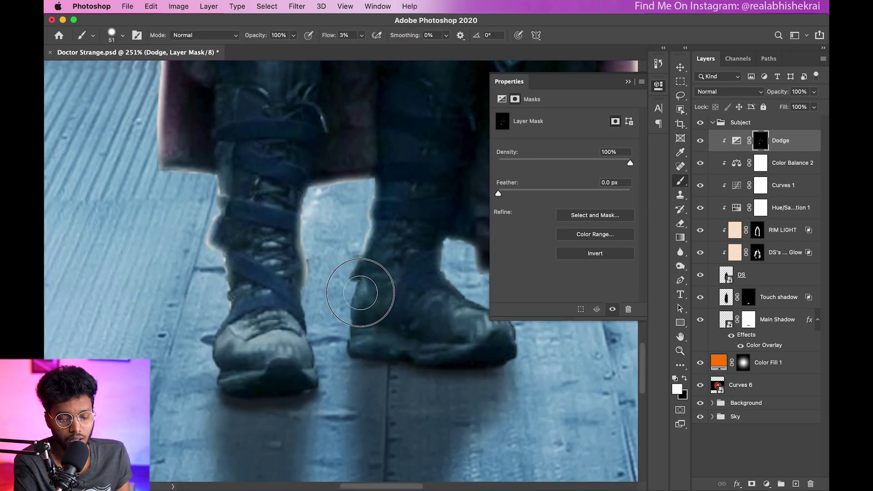
scroll(336, 411, "up", 5)
scroll(357, 273, "up", 5)
scroll(195, 179, "up", 5)
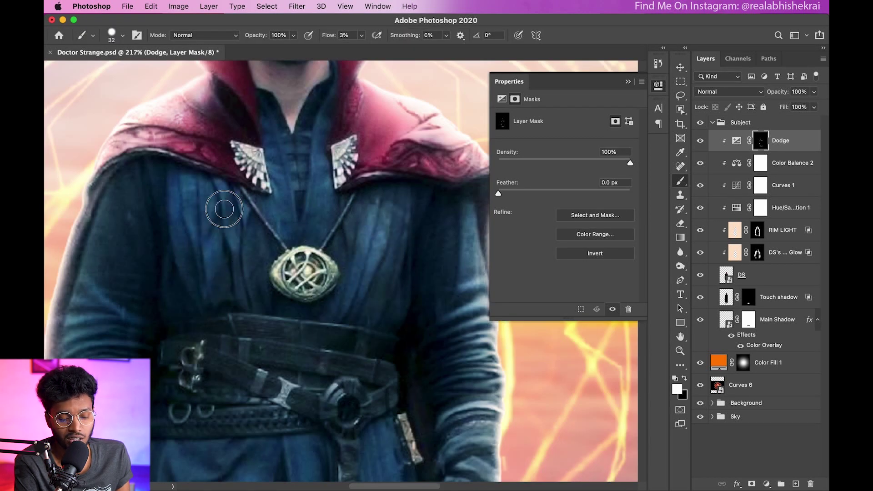
scroll(211, 336, "up", 5)
scroll(205, 318, "down", 5)
scroll(193, 325, "up", 3)
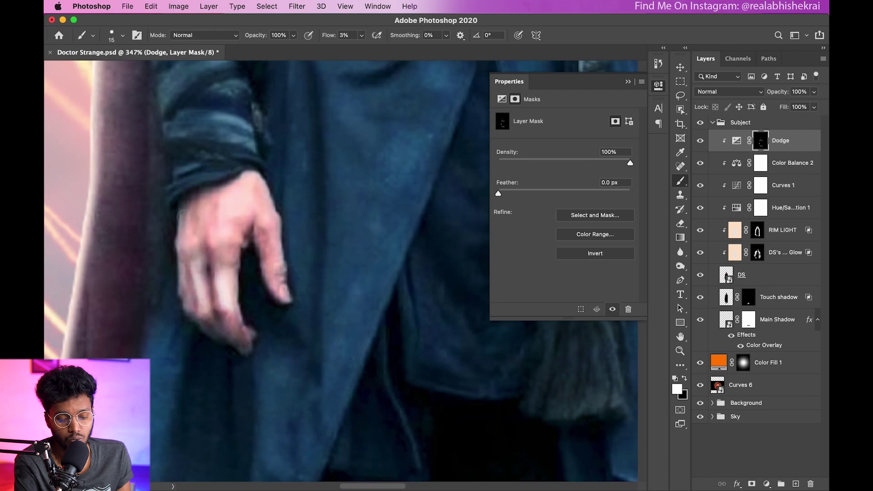
scroll(273, 291, "right", 5)
scroll(341, 282, "down", 5)
scroll(339, 245, "up", 5)
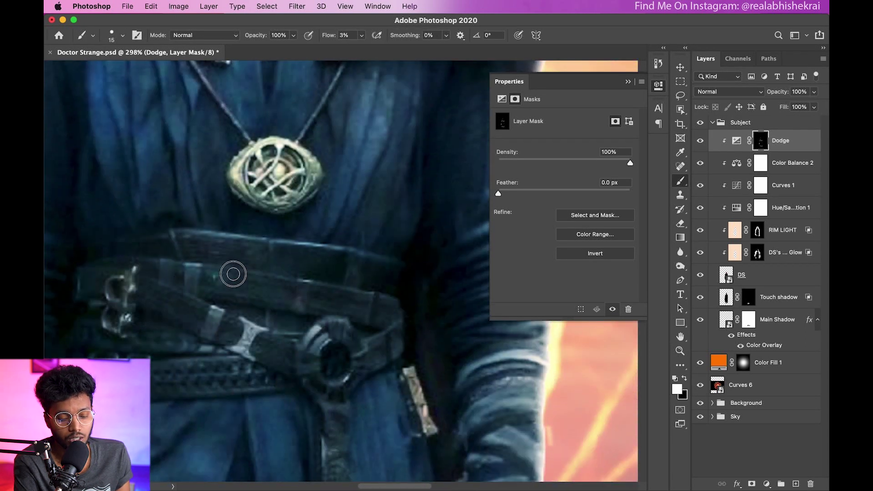
scroll(215, 255, "down", 5)
scroll(215, 254, "right", 3)
key("z")
scroll(214, 255, "down", 3)
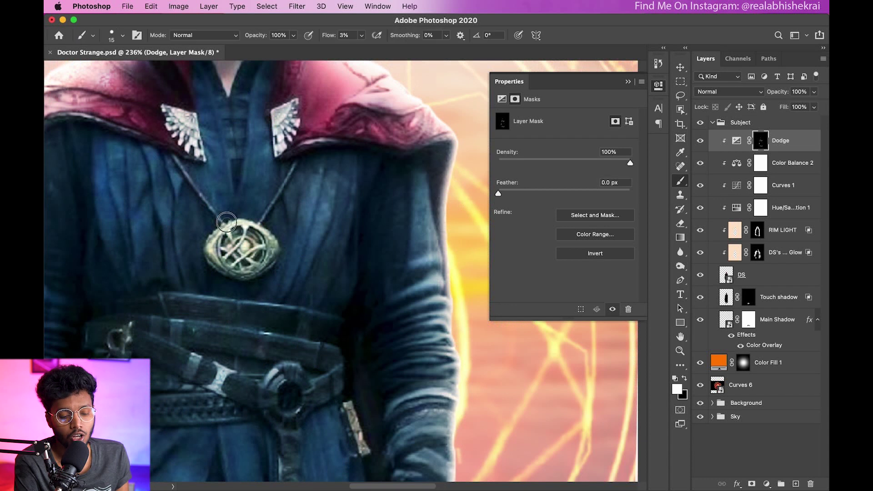
scroll(351, 172, "up", 3)
scroll(220, 294, "down", 3)
key("ctrl+0")
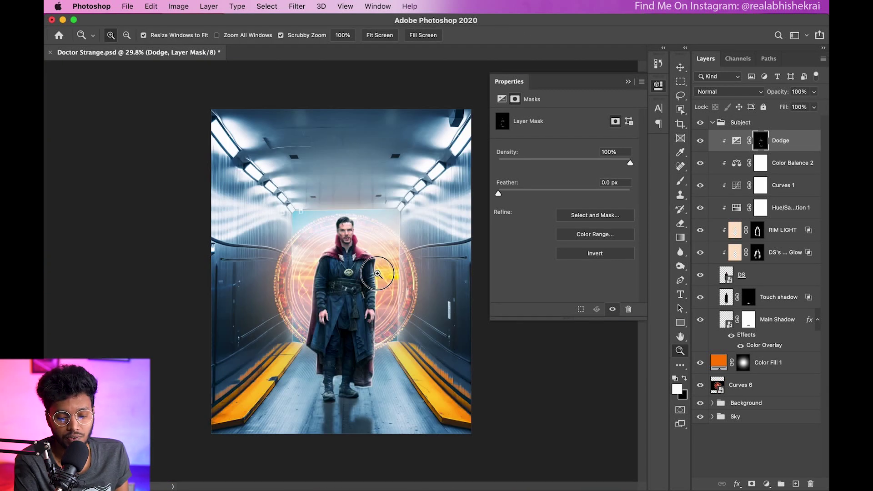
key("b")
left_click(701, 141)
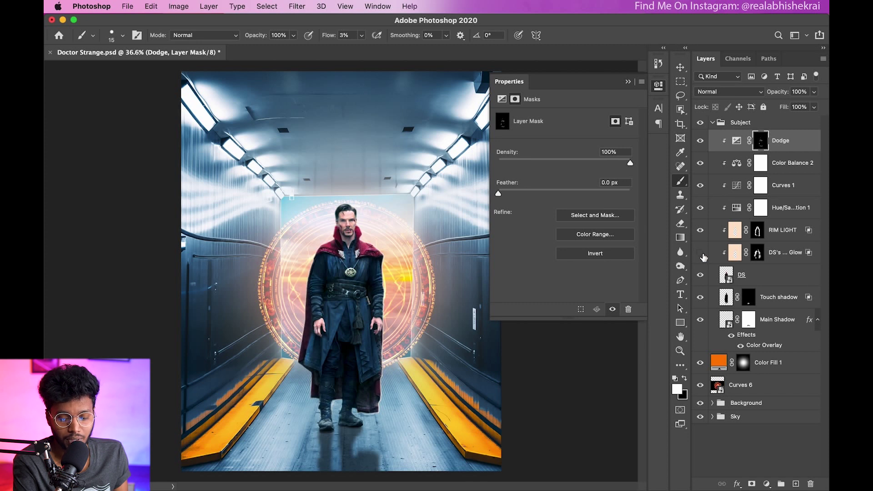
left_click(702, 255)
Zoom into the DS's Inner Glow mask and refine the glow along the red collar and shoulders
left_click(754, 258)
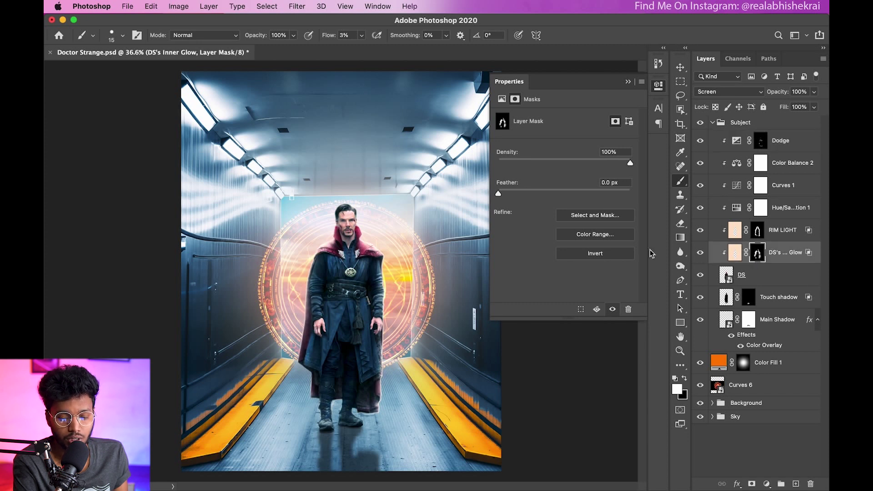
left_click_drag(346, 246, 364, 246)
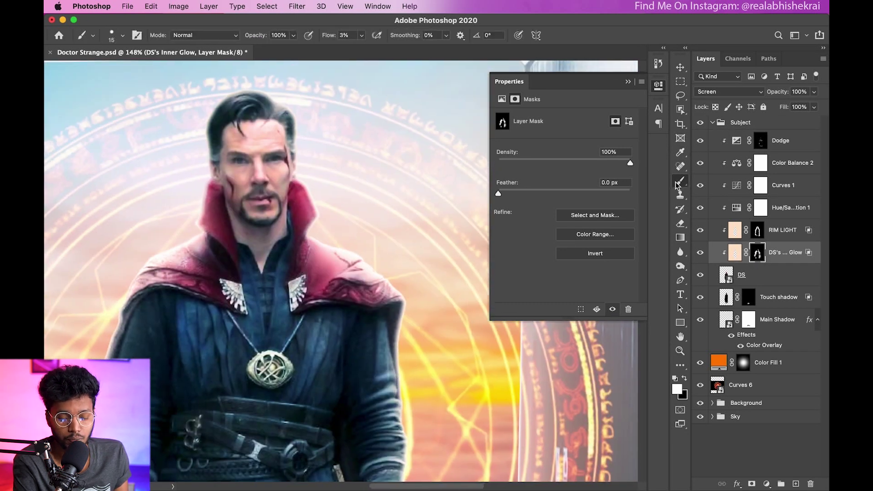
left_click_drag(333, 249, 377, 279)
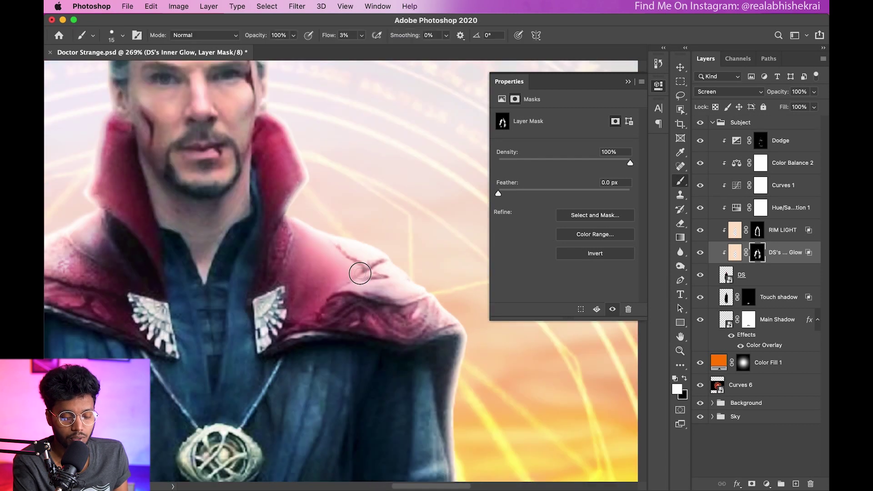
left_click_drag(216, 286, 358, 263)
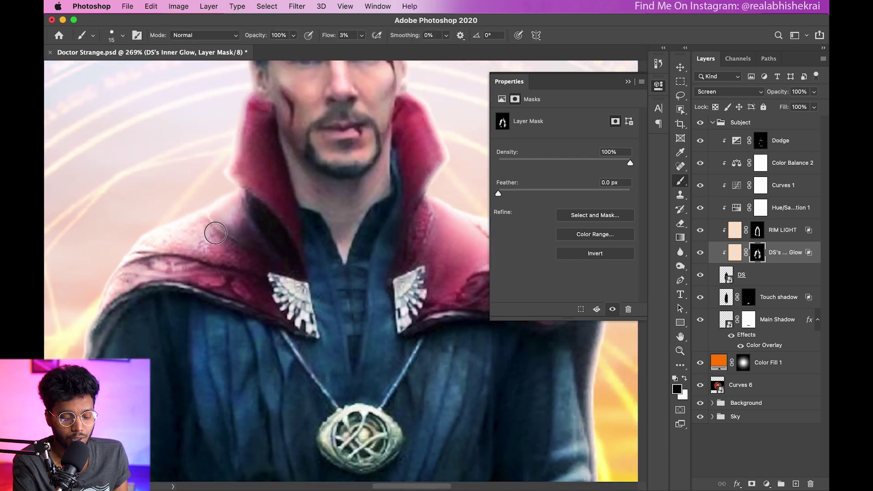
scroll(297, 261, "right", 5)
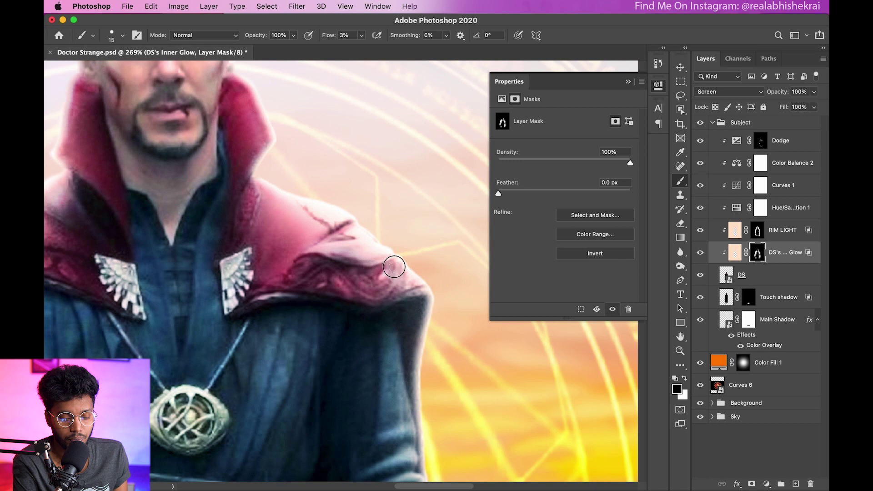
scroll(231, 222, "down", 2)
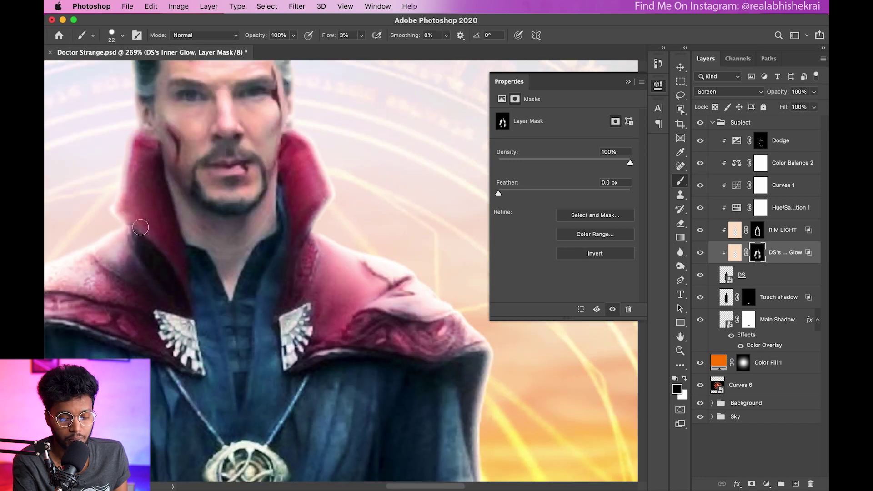
key("ctrl+0")
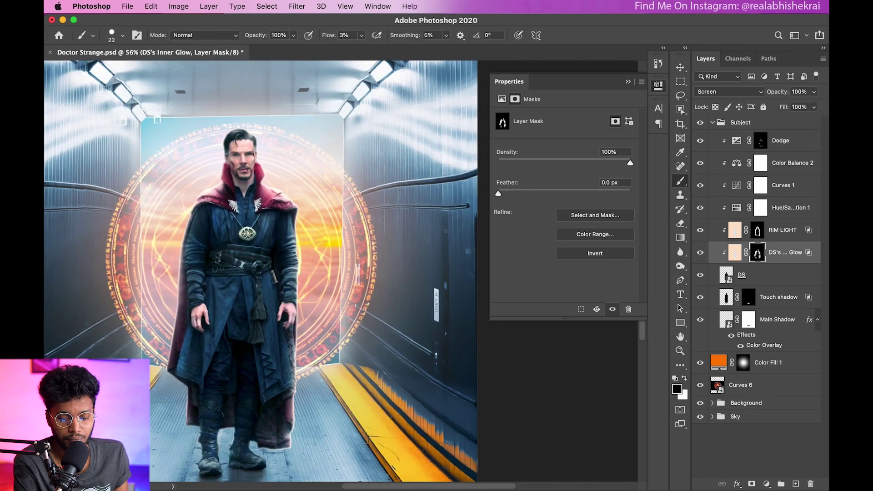
scroll(417, 275, "down", 2)
left_click(783, 231)
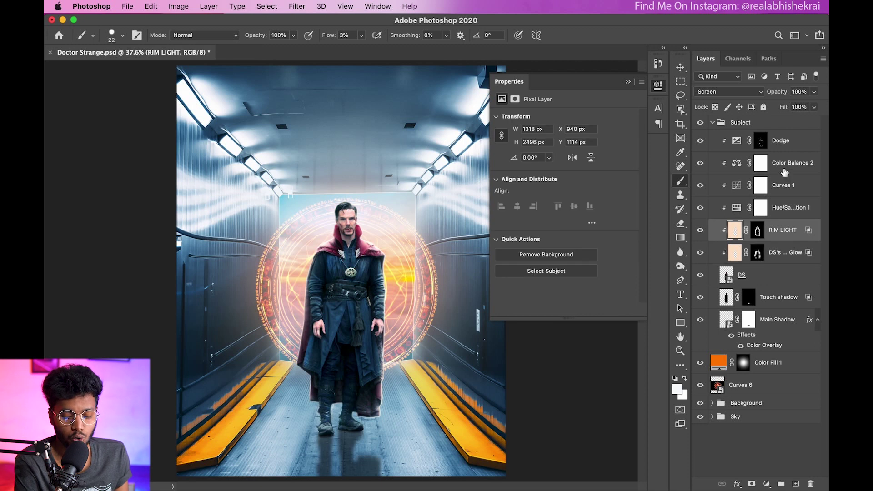
Add a Curves layer above Dodge, pull the RGB curve down to darken, and rename it Burn
left_click(783, 144)
left_click(767, 484)
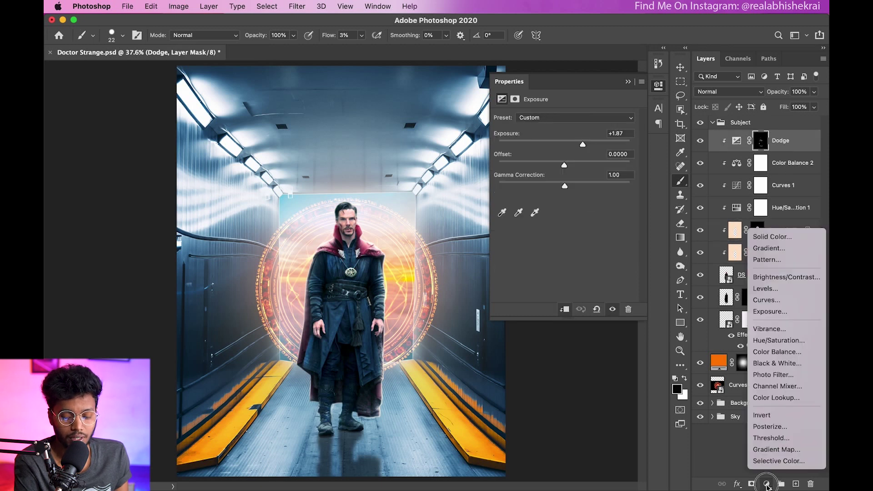
left_click(771, 301)
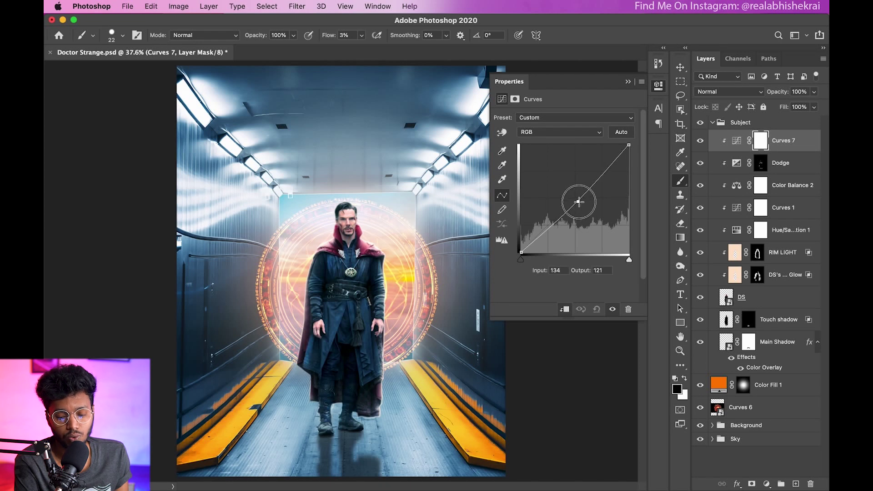
left_click_drag(581, 196, 590, 207)
double_click(784, 142)
type("Burn")
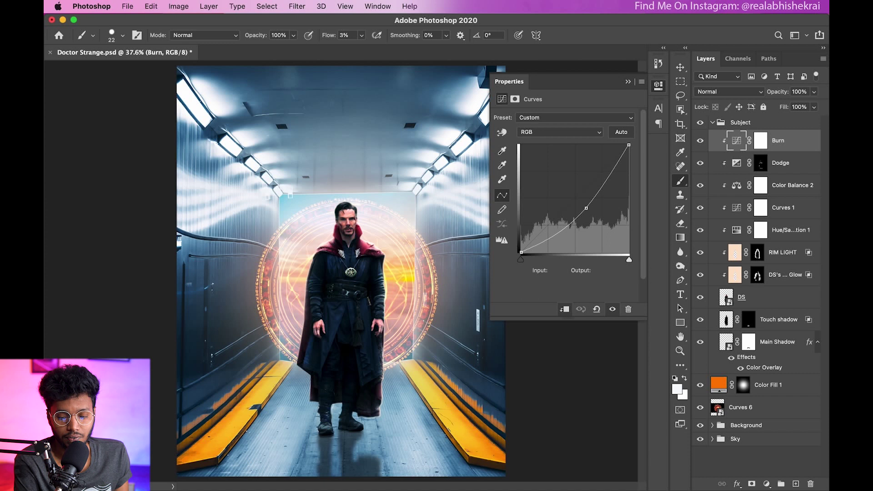
left_click(763, 142)
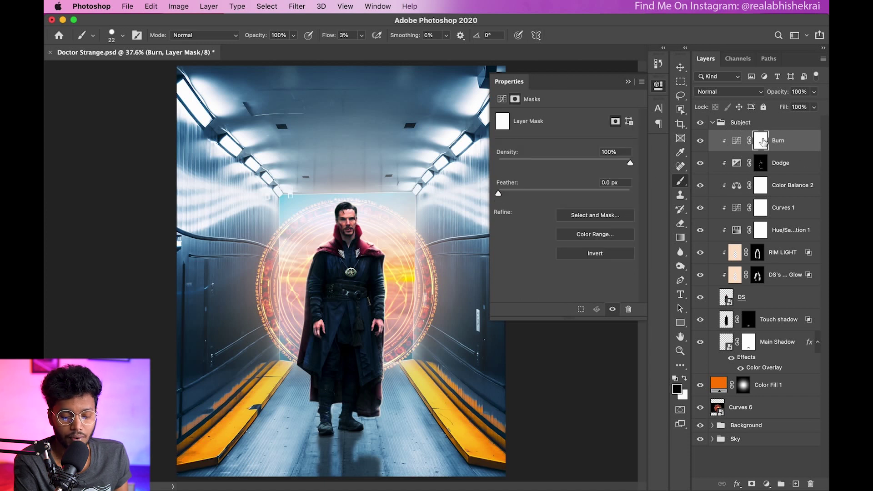
Invert the Burn mask to black and switch to a white brush sized for the face
key("ctrl+i")
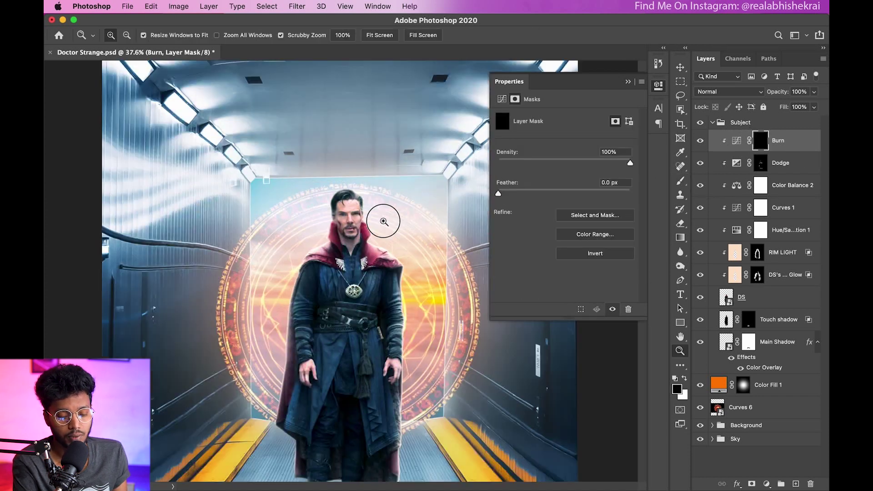
scroll(342, 244, "up", 5)
left_click_drag(357, 284, 382, 260)
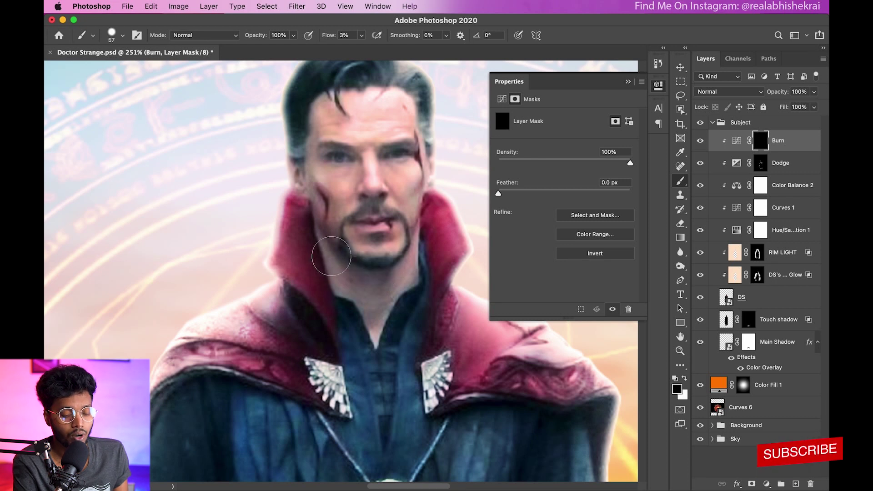
key("x")
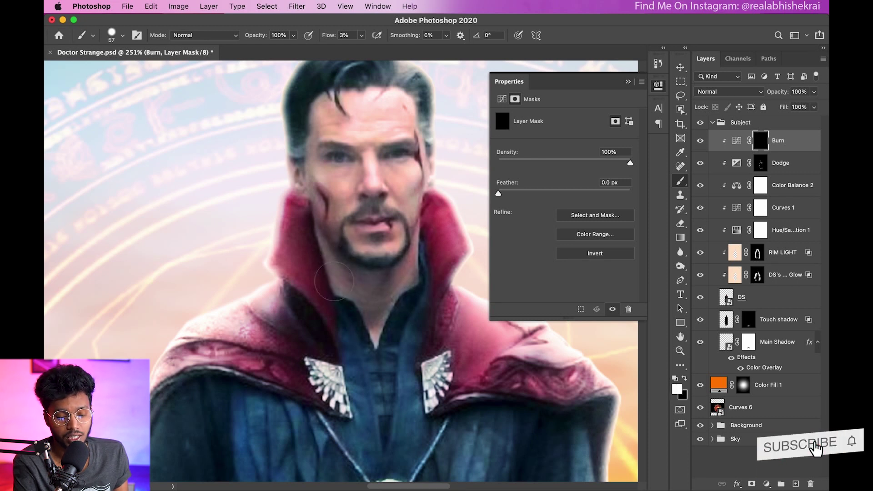
Paint shadows back over the neck, robe and sleeves, toggling Burn to compare
scroll(408, 328, "down", 2)
scroll(273, 255, "down", 3)
key("bracketright")
key("bracketright")
key("bracketright")
scroll(354, 257, "down", 5)
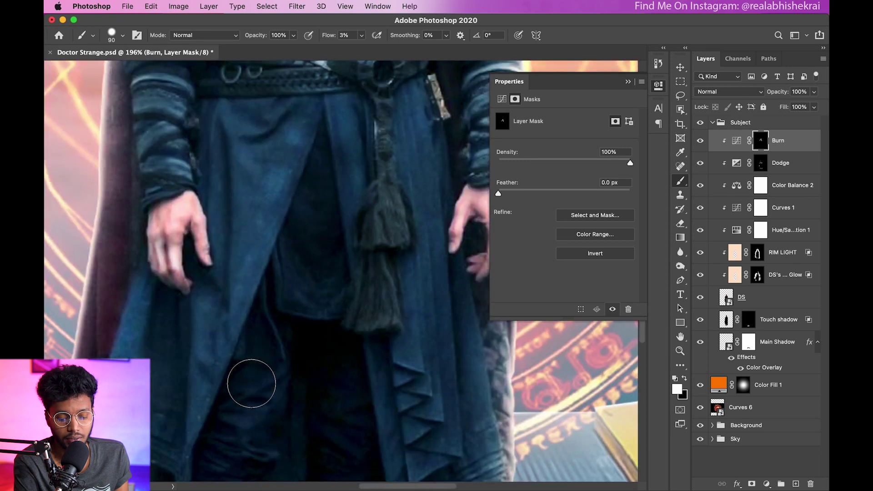
scroll(230, 413, "down", 5)
scroll(263, 230, "up", 5)
scroll(230, 267, "up", 5)
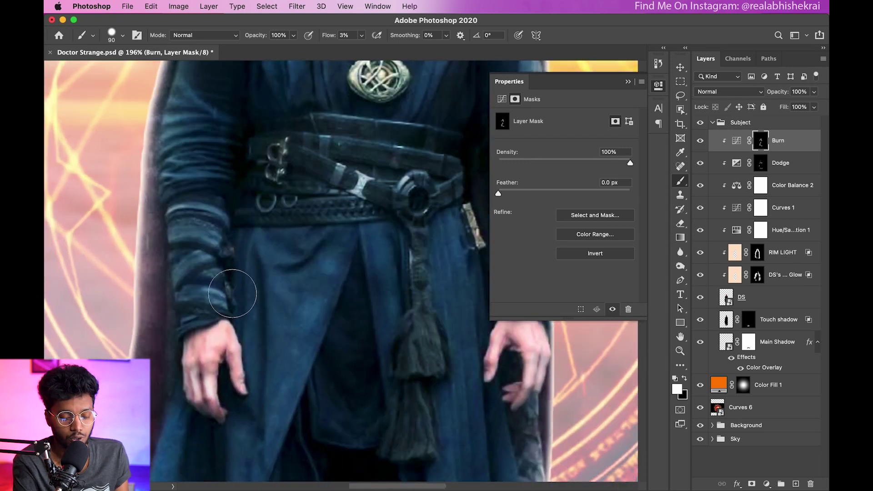
scroll(340, 350, "up", 3)
scroll(338, 263, "down", 5)
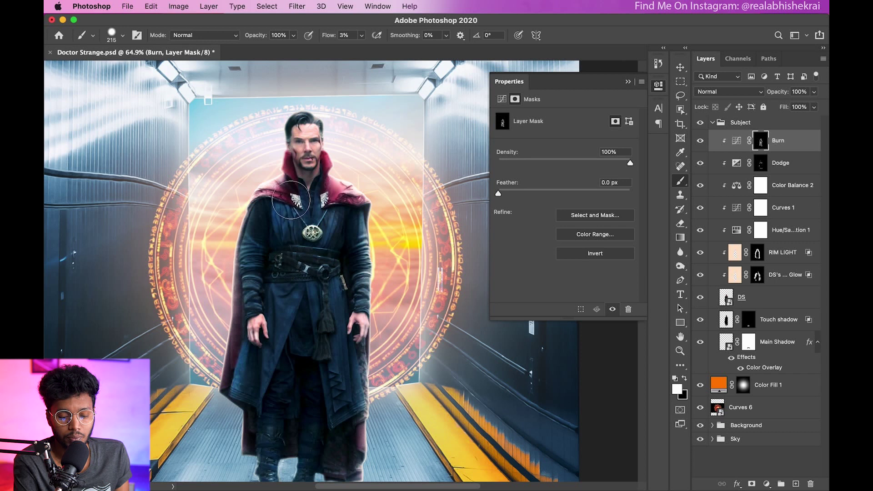
scroll(403, 325, "down", 3)
left_click(700, 142)
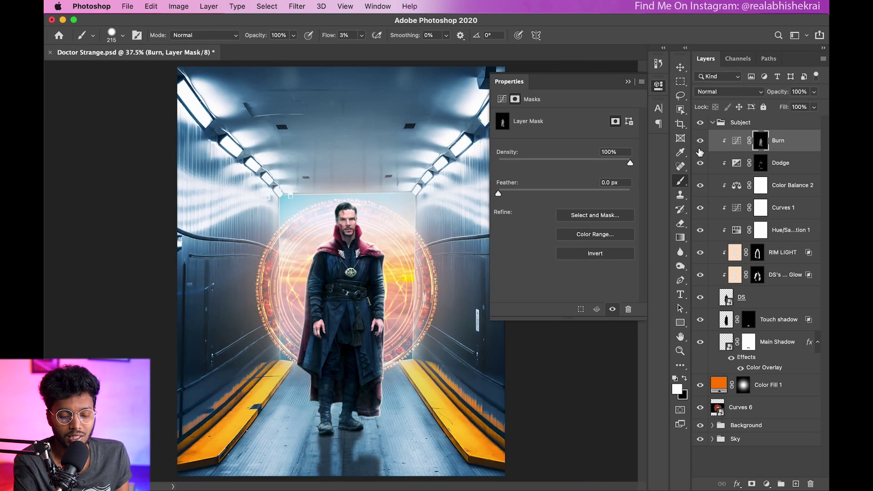
scroll(348, 333, "down", 1)
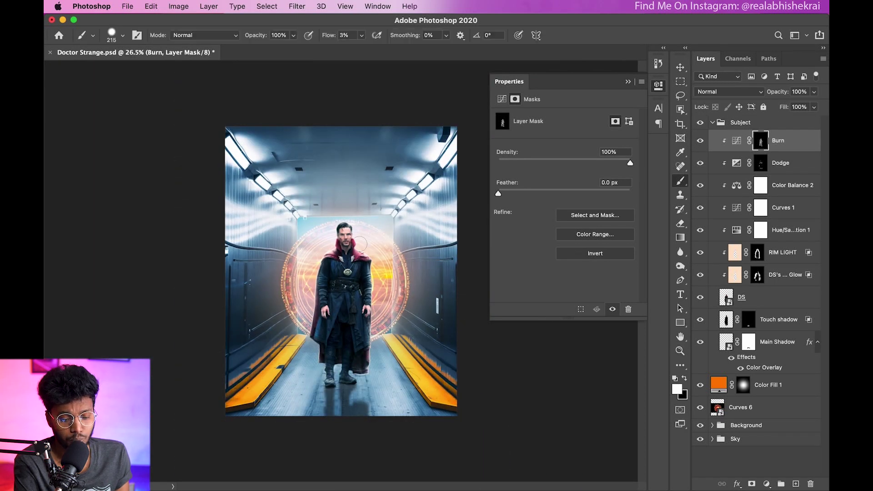
Set Burn to Luminosity blending and size a black brush to about 70 px
left_click(707, 92)
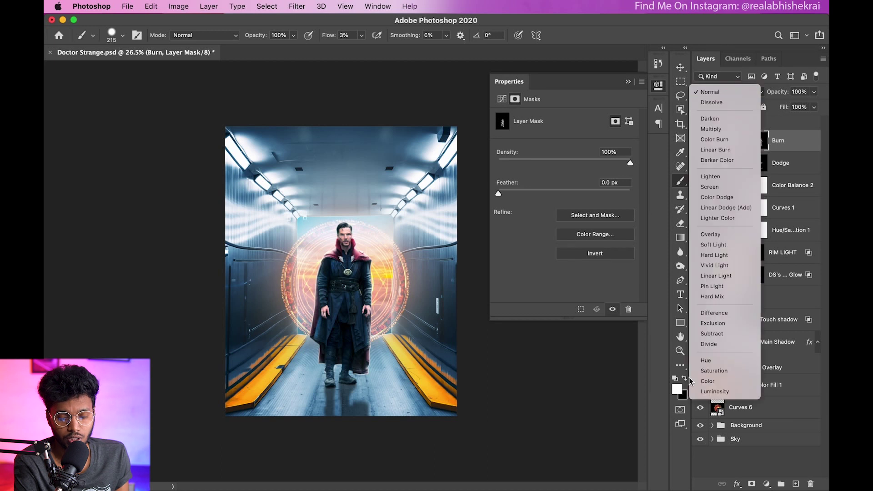
left_click(709, 394)
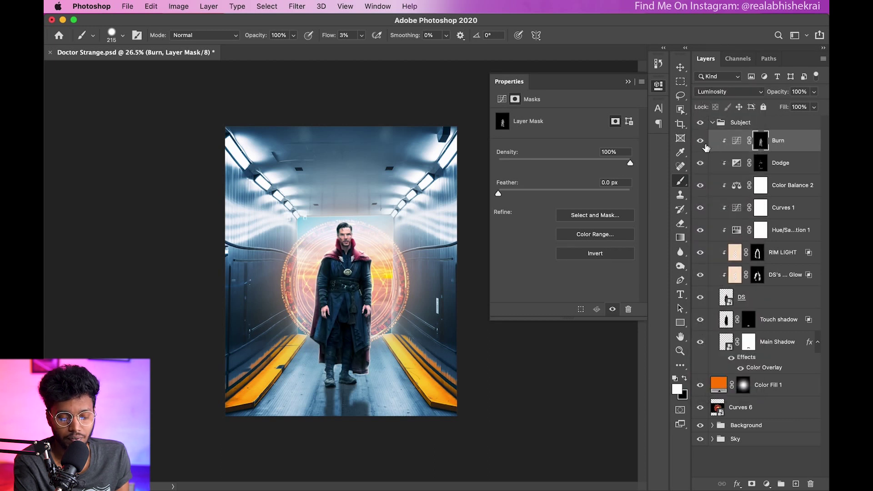
scroll(359, 312, "up", 2)
key("x")
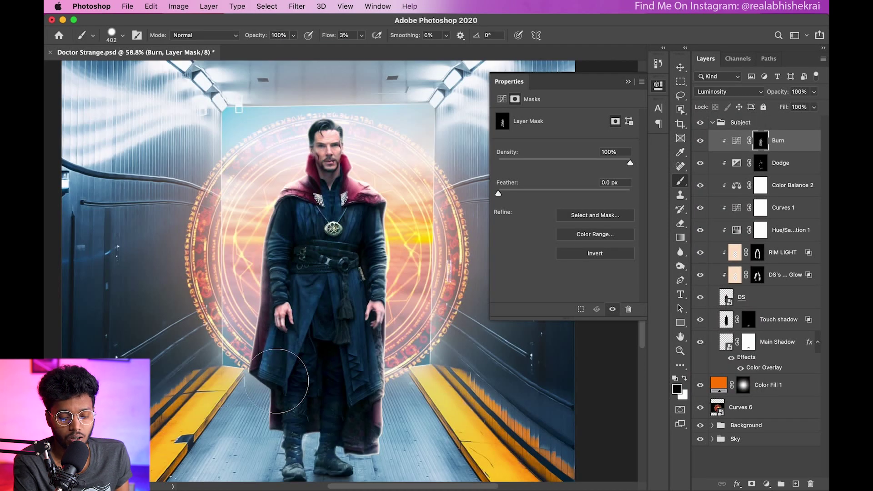
scroll(346, 304, "down", 2)
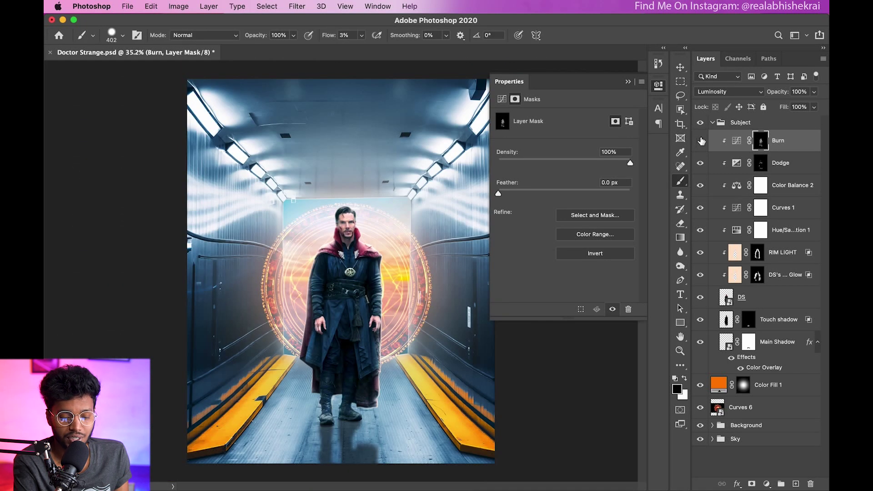
left_click_drag(346, 222, 382, 223)
left_click_drag(351, 260, 313, 273)
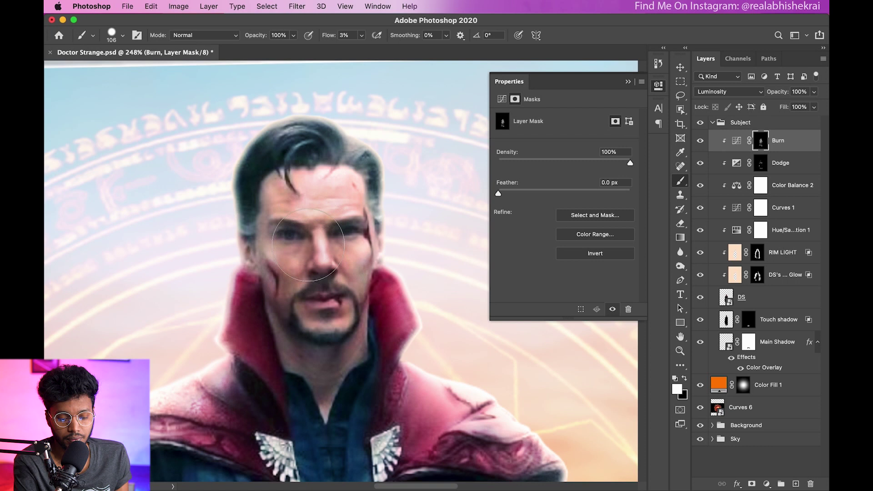
Touch up the Burn mask on the face, then collapse the Subject group
key("z")
scroll(364, 283, "down", 3)
scroll(364, 283, "down", 5)
key("b")
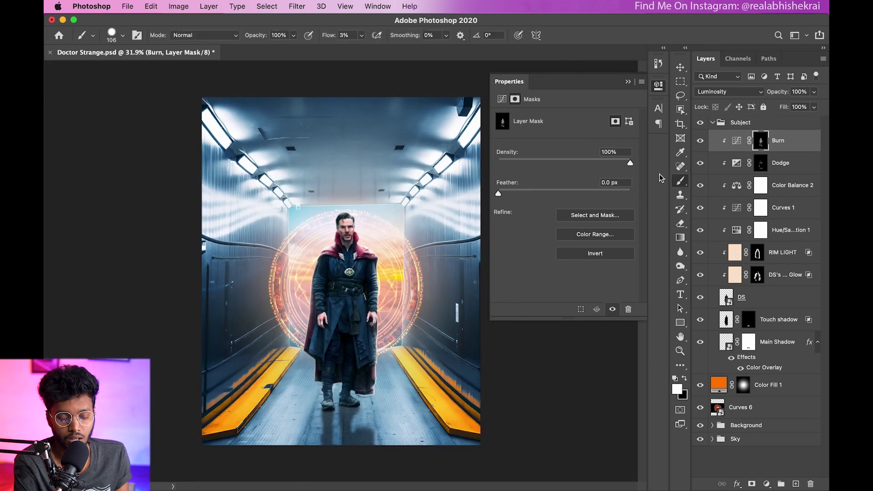
key("x")
scroll(221, 313, "up", 5, "alt")
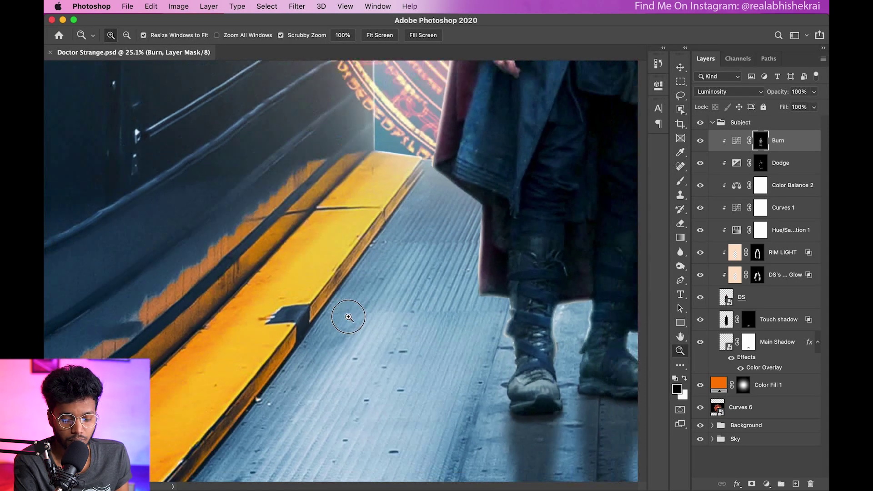
scroll(412, 283, "down", 3)
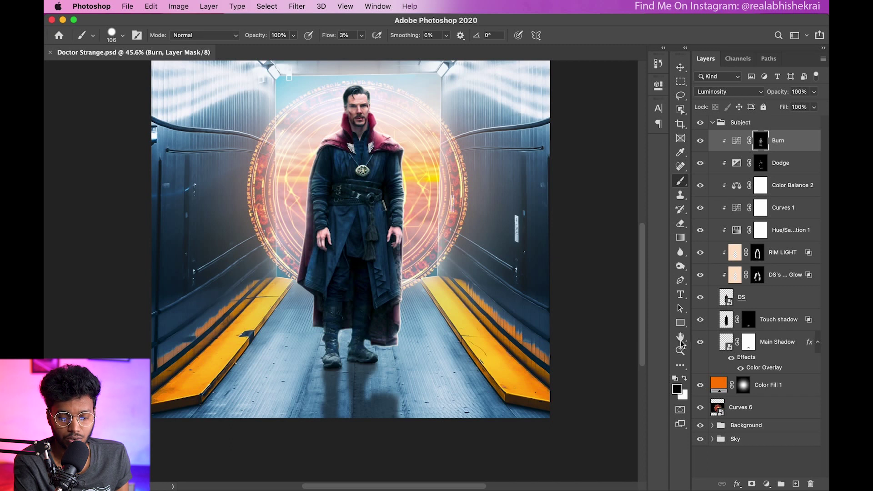
left_click(712, 123)
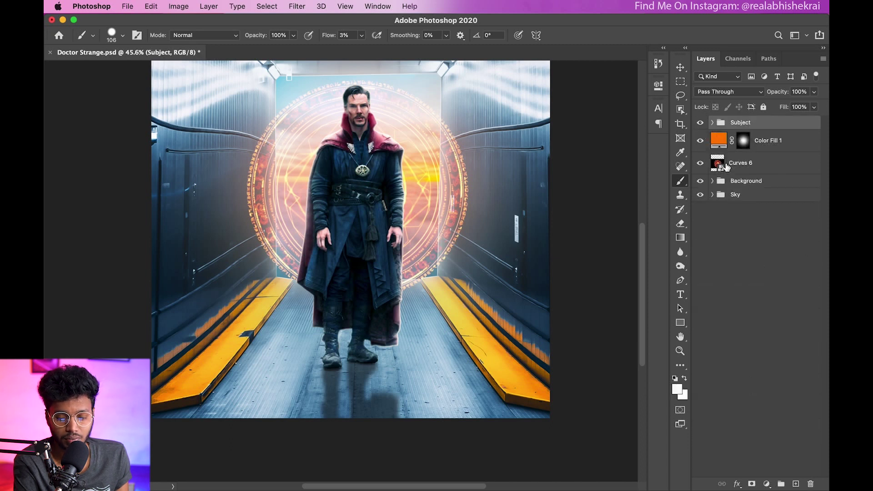
Create a 50% gray-filled Soft Light layer above Layer 1 inside the Background group
left_click(740, 182)
left_click(713, 181)
left_click(729, 199)
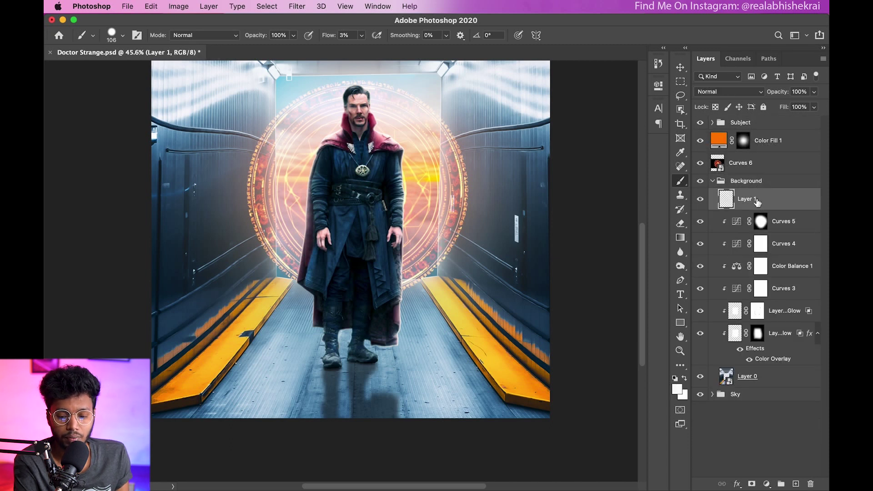
left_click(796, 484, "alt")
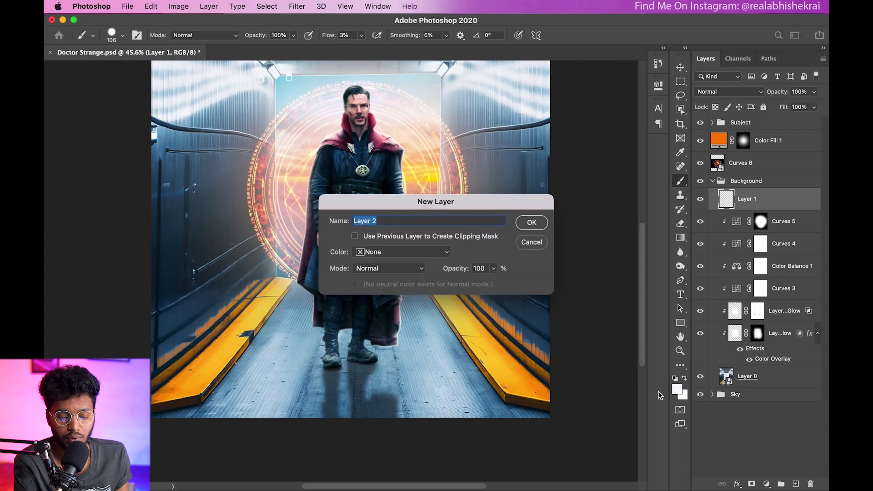
left_click(375, 270)
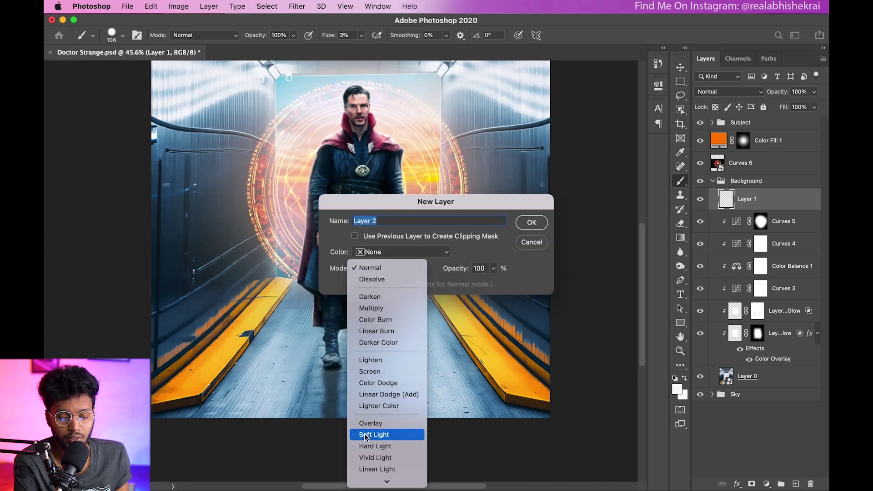
left_click(368, 436)
left_click(355, 285)
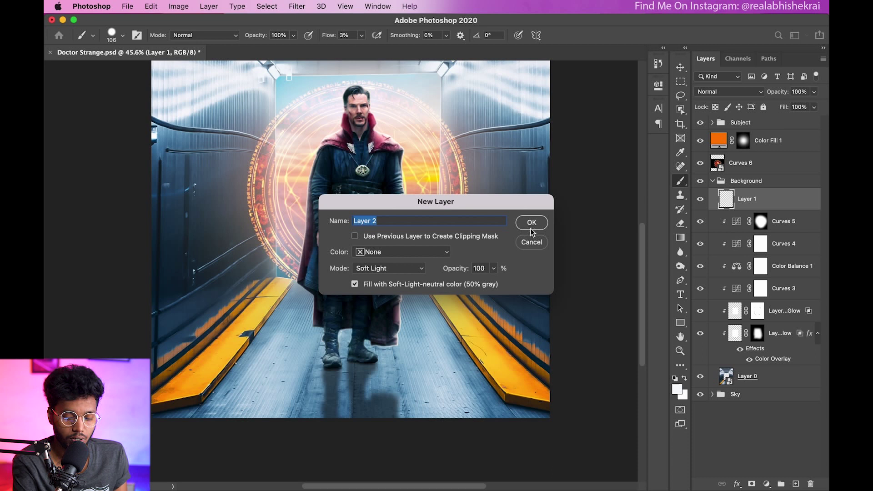
left_click(530, 223)
Rename the new Layer 2 to DODGE AND BURN
left_click(752, 206)
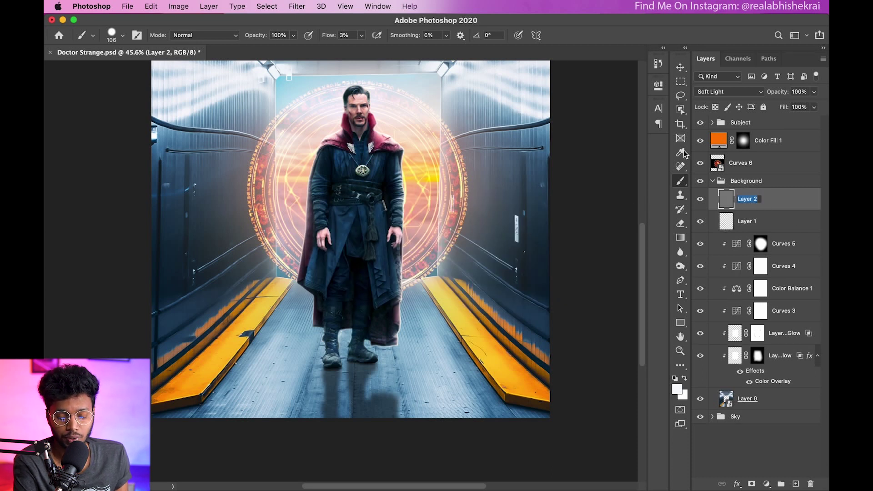
type("DODGE AND BURN")
key("Return")
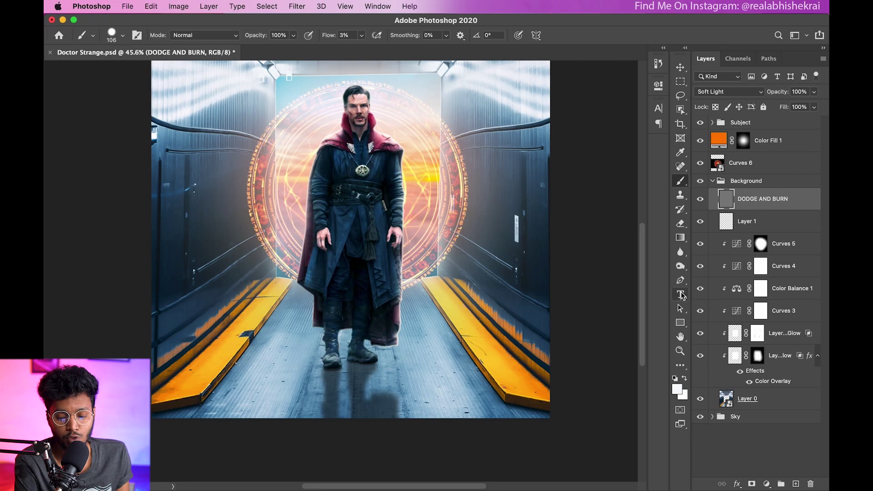
Zoom into the lower-left walkway and set a ~327 px dodge brush at Midtones, 27% exposure
left_click(680, 266)
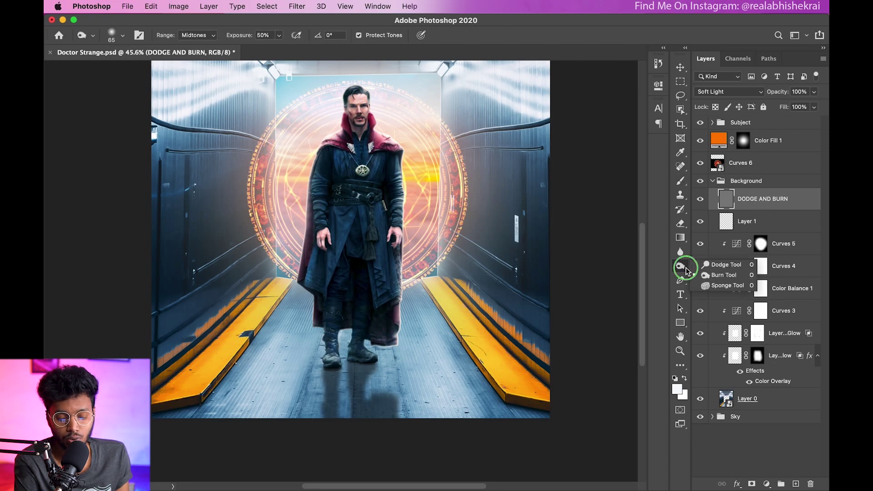
left_click(718, 272)
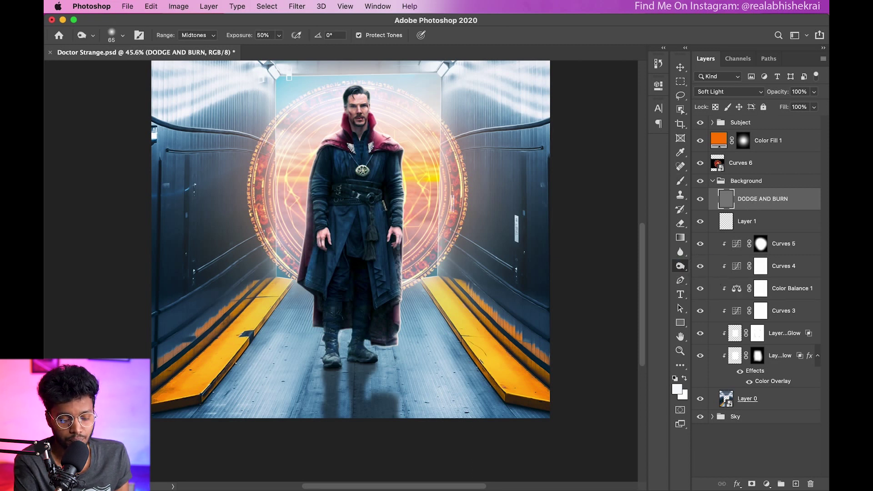
key("z")
left_click_drag(178, 390, 214, 327)
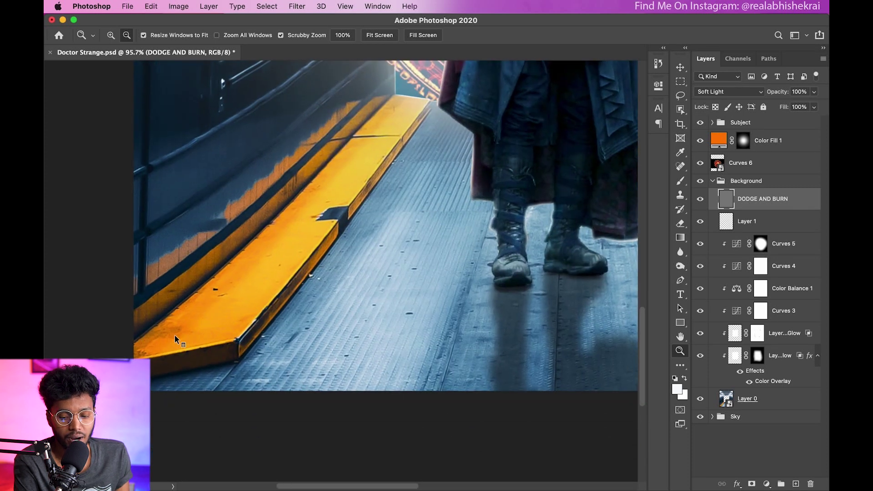
left_click(680, 182)
left_click_drag(221, 307, 268, 255)
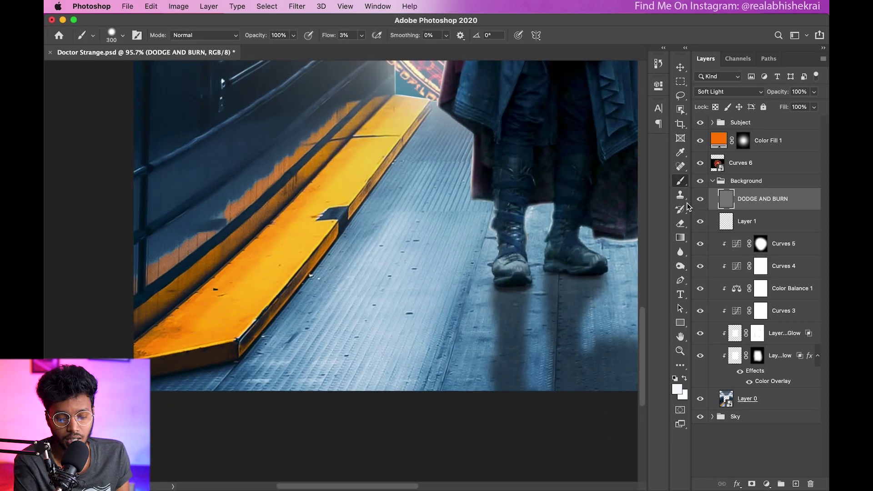
left_click(680, 267)
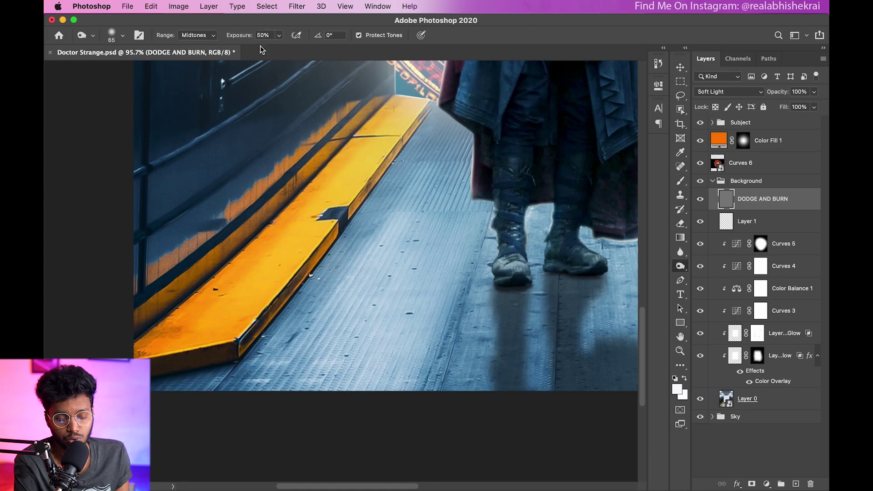
left_click(278, 36)
left_click_drag(245, 298, 296, 293)
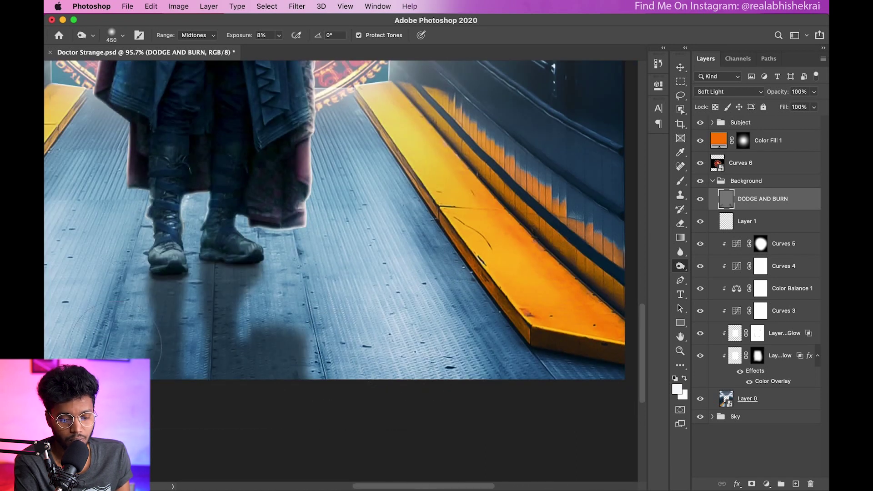
Tone the corridor floor and walls on DODGE AND BURN, then compare the layer on and off
scroll(316, 359, "down", 2)
left_click_drag(137, 292, 146, 293)
key("2")
key("7")
scroll(248, 346, "left", 3)
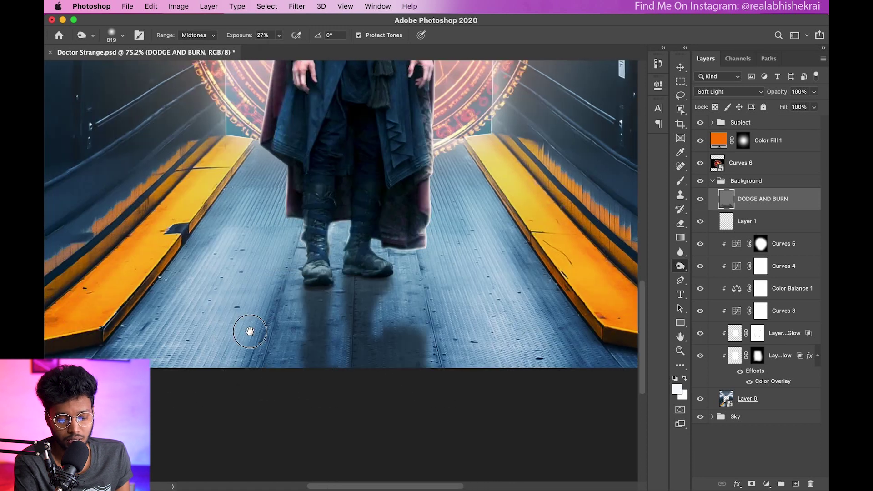
scroll(175, 175, "left", 5)
scroll(204, 224, "up", 10)
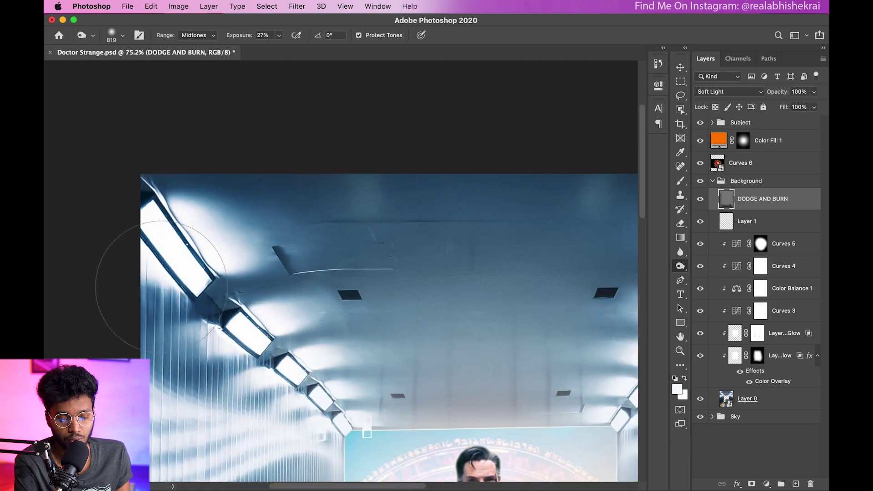
key("ctrl+shift+h")
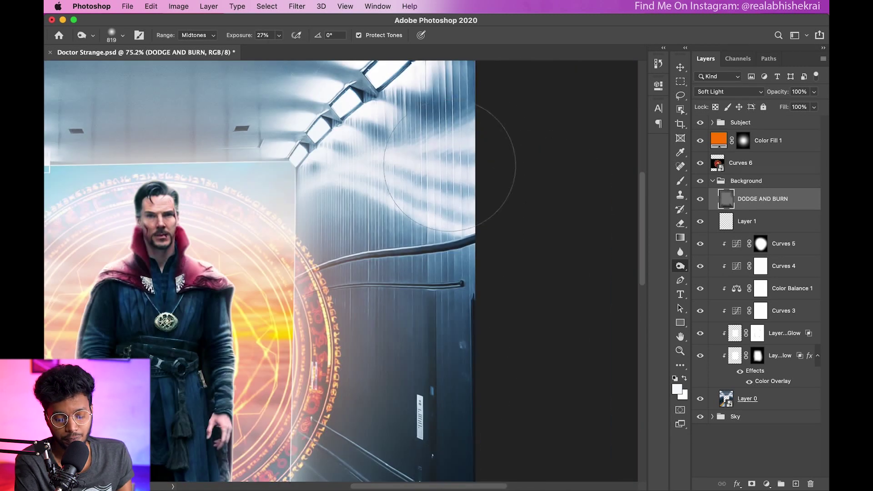
scroll(449, 409, "down", 5)
scroll(409, 318, "down", 3)
left_click_drag(409, 294, 386, 294)
scroll(410, 341, "down", 2)
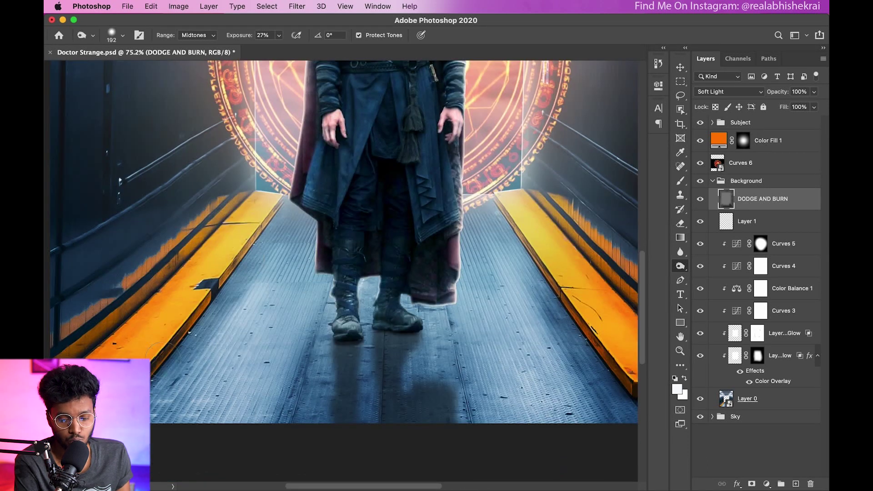
key("ctrl+0")
left_click(701, 199)
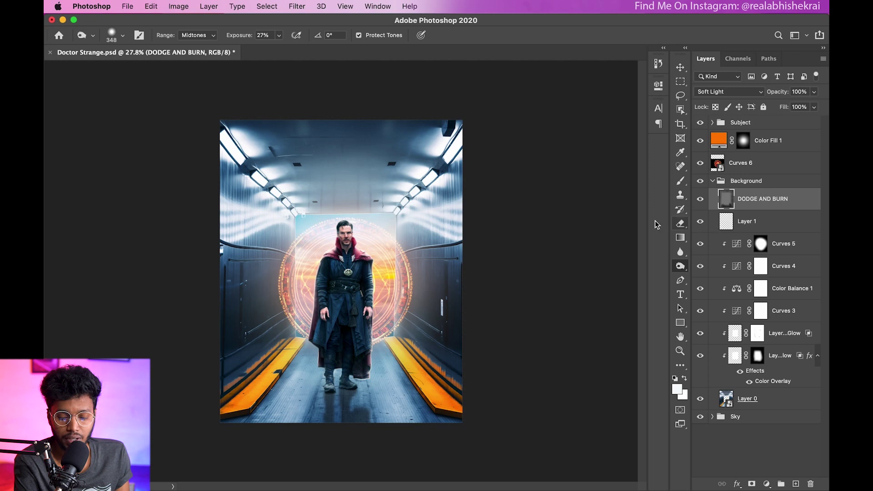
right_click(681, 266)
Dodge the yellow walkway strip on the right with an enlarged Dodge brush
left_click(708, 263)
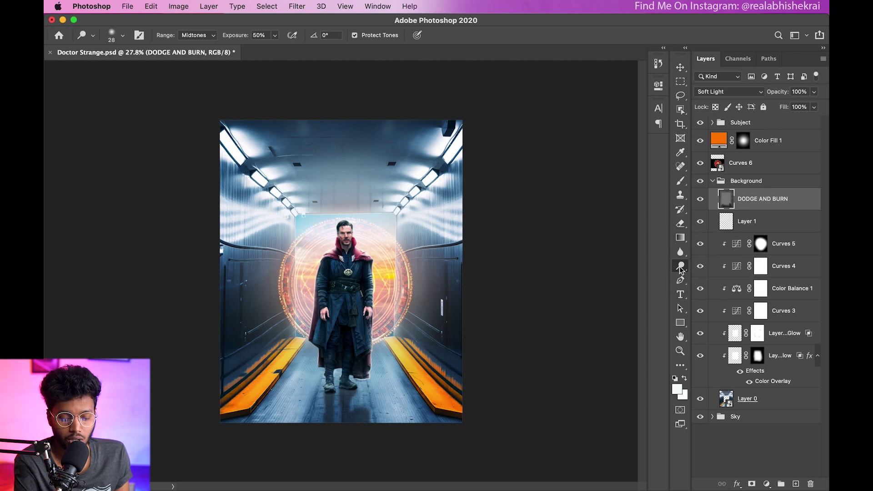
scroll(367, 351, "up", 5)
left_click_drag(449, 323, 482, 321)
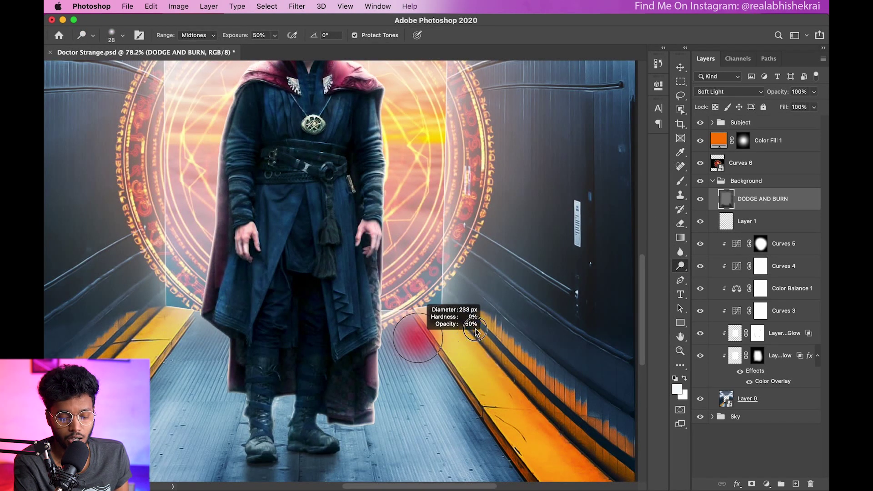
left_click_drag(425, 339, 445, 351)
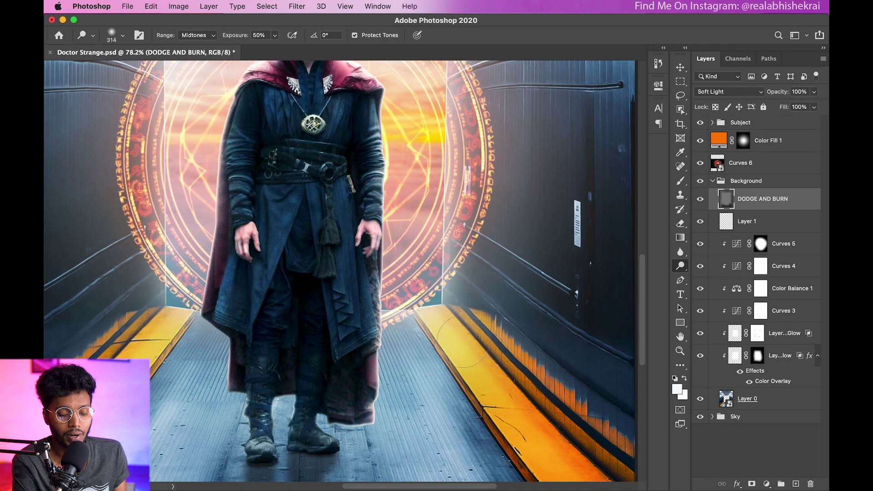
left_click_drag(350, 360, 414, 361)
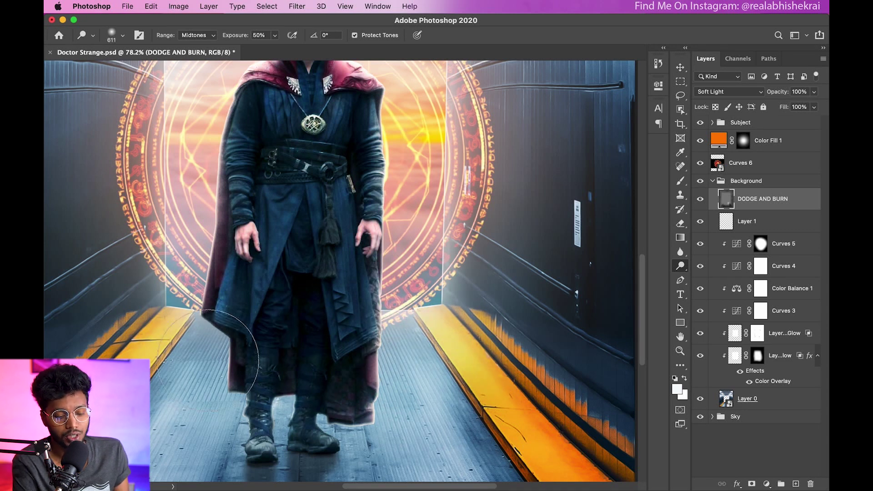
left_click_drag(199, 353, 308, 342)
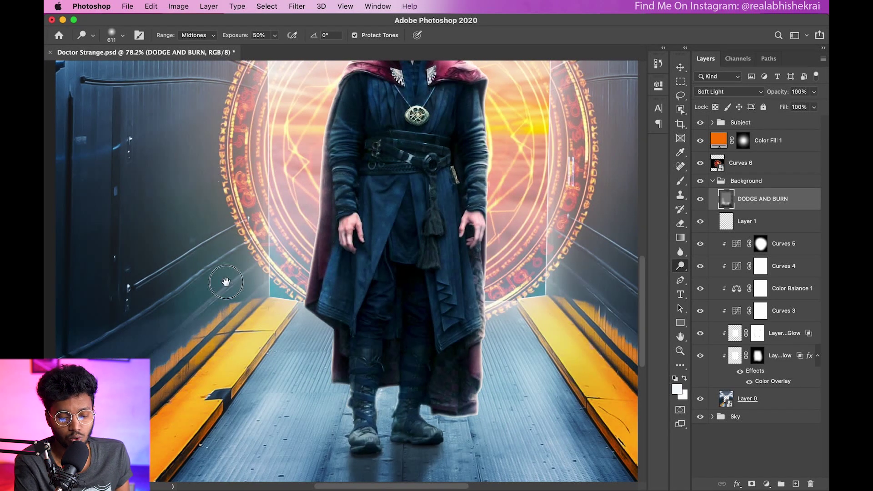
scroll(231, 136, "up", 5)
scroll(231, 150, "up", 3)
scroll(409, 455, "right", 5)
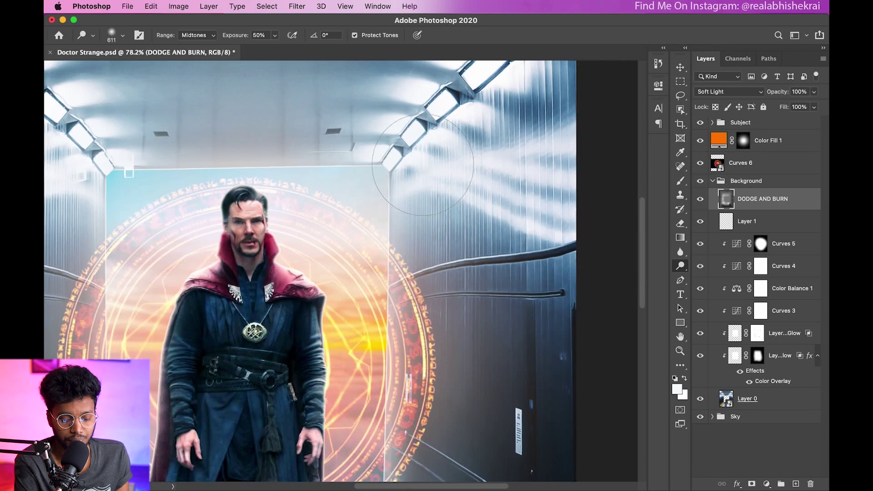
scroll(409, 455, "down", 3)
Show the DODGE AND BURN layer at 74% opacity and collapse the Background group
key("z")
left_click_drag(378, 273, 564, 228)
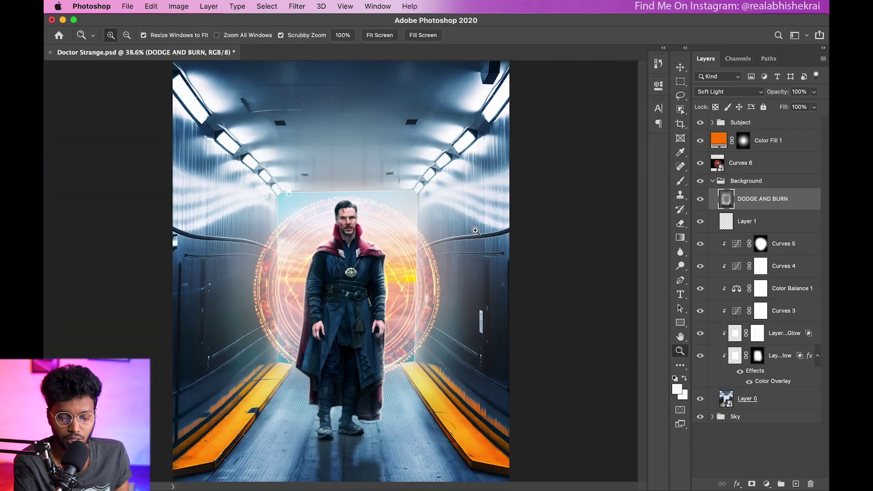
key("o")
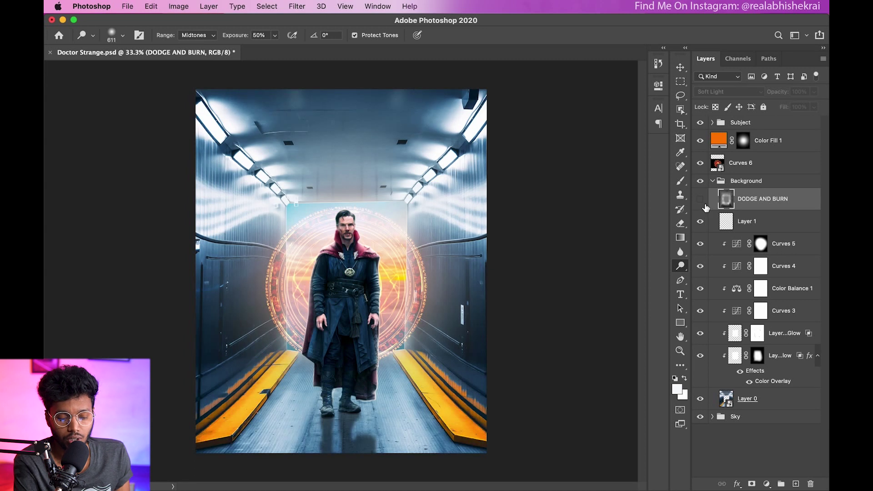
left_click(704, 204)
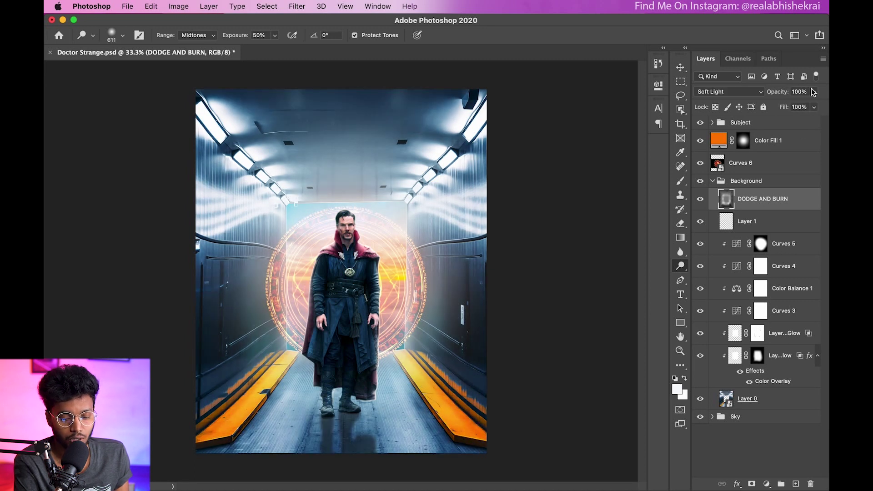
left_click_drag(754, 107, 795, 134)
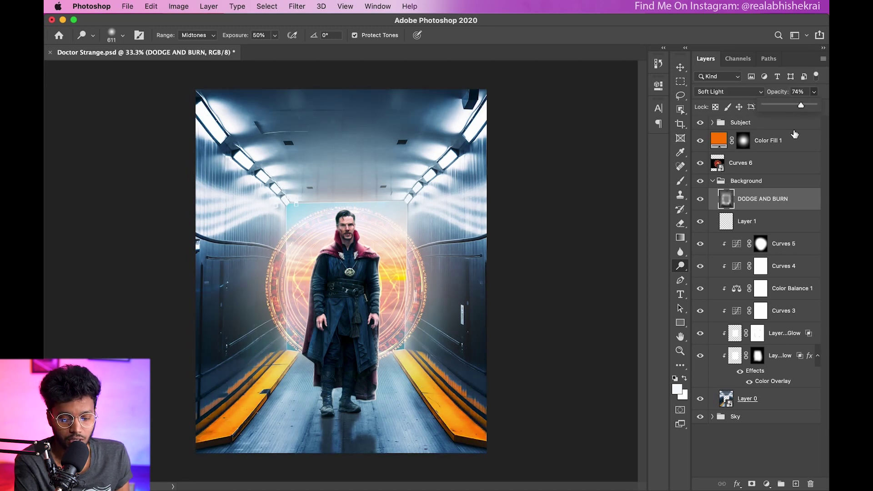
left_click(712, 181)
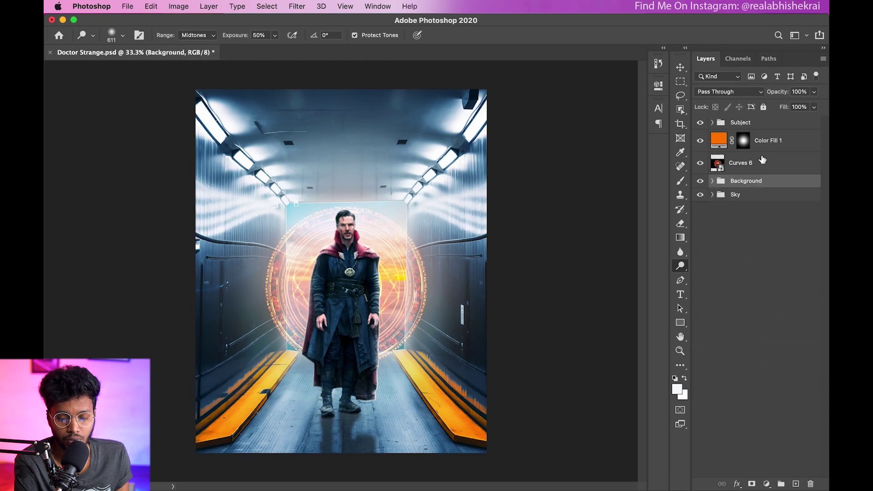
Expand Subject and add a Hue/Saturation adjustment above its Burn layer
left_click(766, 143)
left_click(712, 122)
left_click(773, 141)
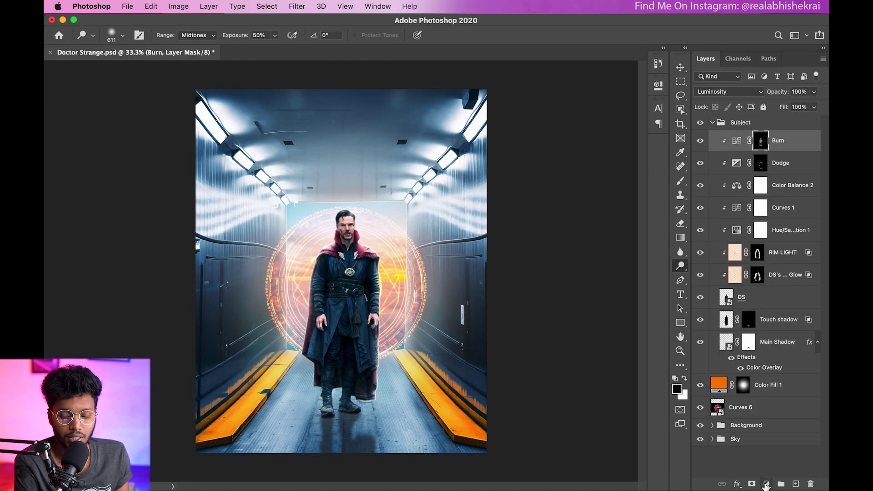
left_click(767, 484)
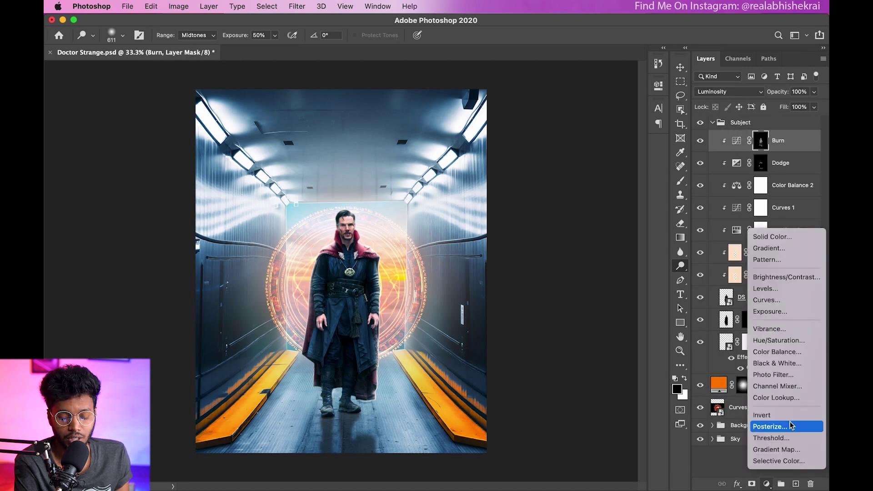
left_click(781, 342)
Clip and colorize it to Hue 25, Saturation 100, Lightness +61, then invert its mask to black
left_click(565, 309)
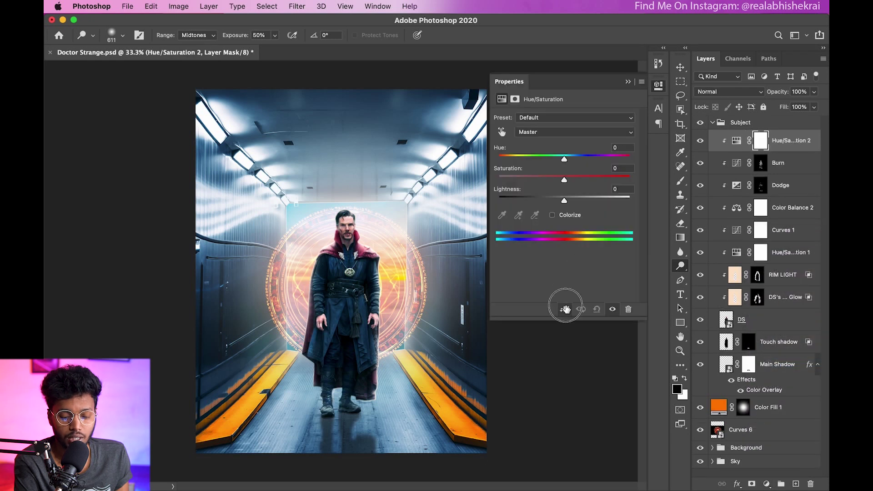
left_click(552, 214)
mouse_move(532, 180)
left_mouse_down()
mouse_move(599, 180)
mouse_move(605, 200)
left_mouse_up()
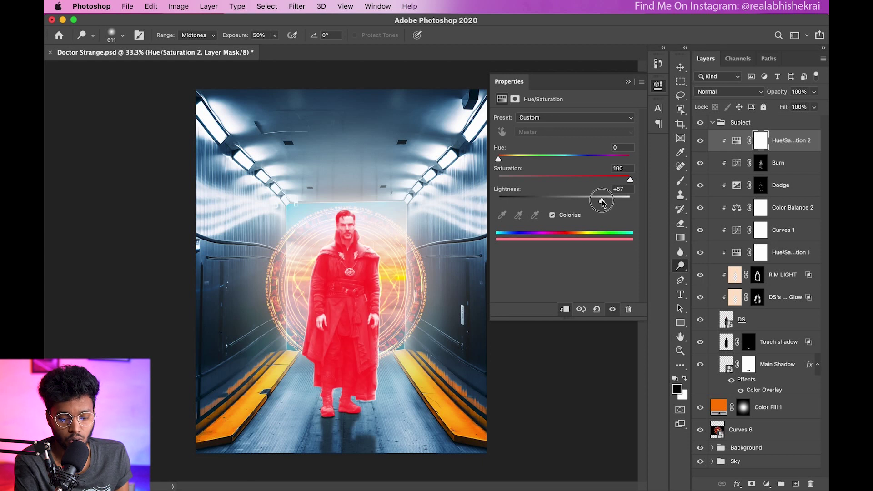
left_click_drag(499, 160, 508, 161)
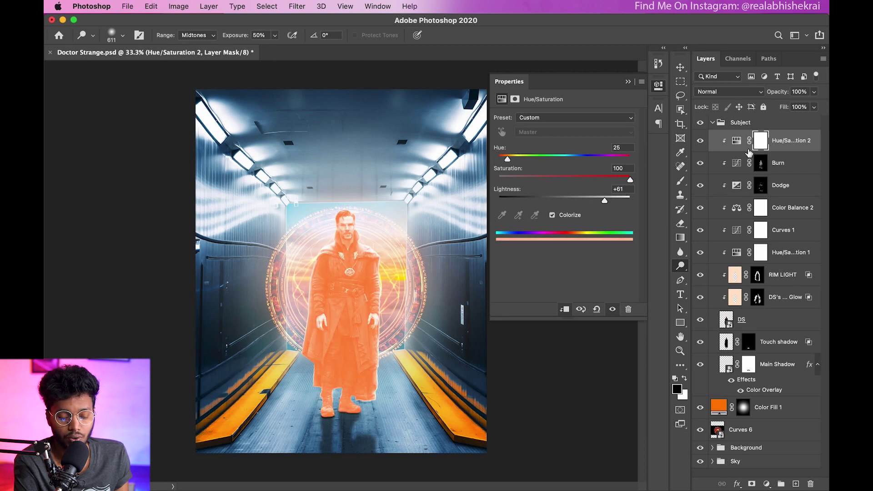
key("ctrl+i")
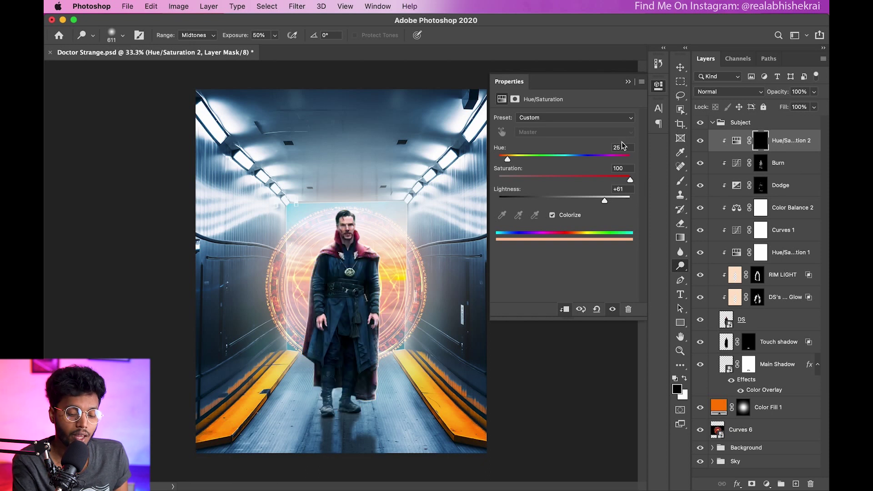
left_click(681, 183)
Paint white on the Hue/Saturation 2 mask to add orange rim light along the figure's edges and head
left_click(312, 253)
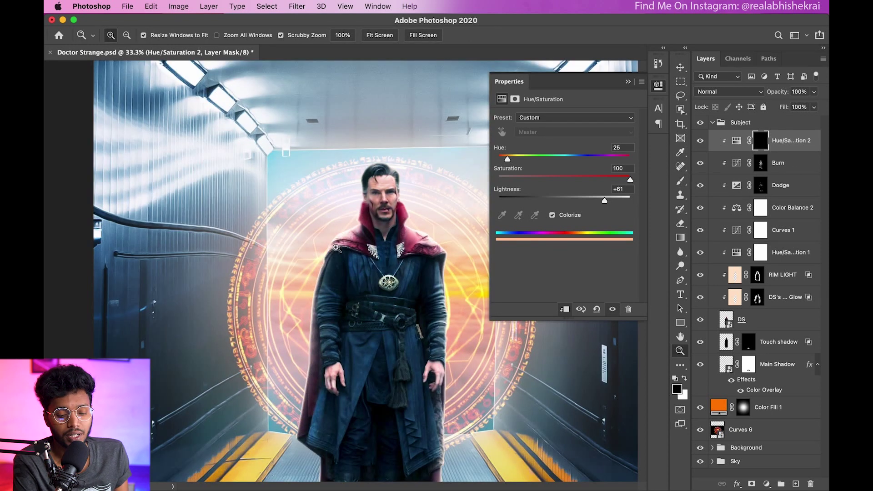
left_click_drag(288, 239, 300, 217)
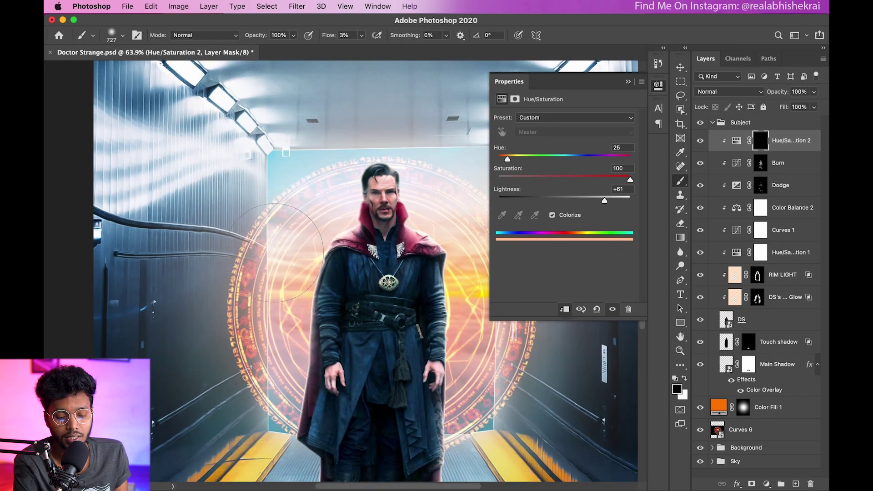
key("x")
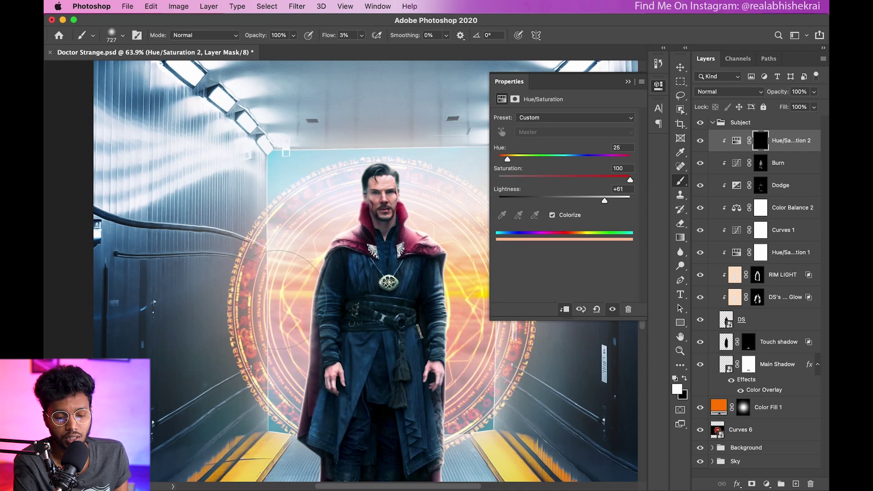
mouse_move(302, 186)
left_mouse_down()
mouse_move(291, 186)
mouse_move(296, 318)
left_mouse_up()
left_click(362, 35)
mouse_move(256, 381)
left_mouse_down()
mouse_move(286, 249)
mouse_move(338, 255)
left_mouse_up()
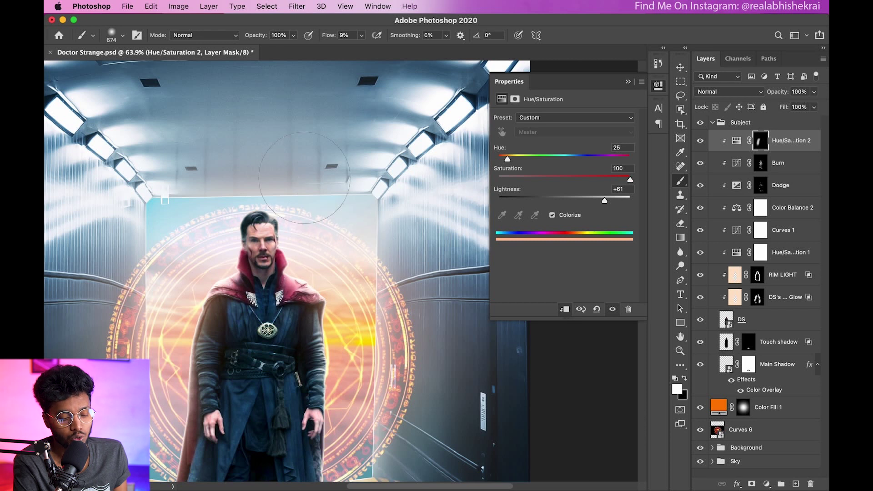
mouse_move(334, 309)
left_mouse_down()
mouse_move(326, 141)
mouse_move(356, 95)
left_mouse_up()
key("x")
scroll(263, 302, "up", 5)
key("x")
left_click_drag(232, 126, 269, 126)
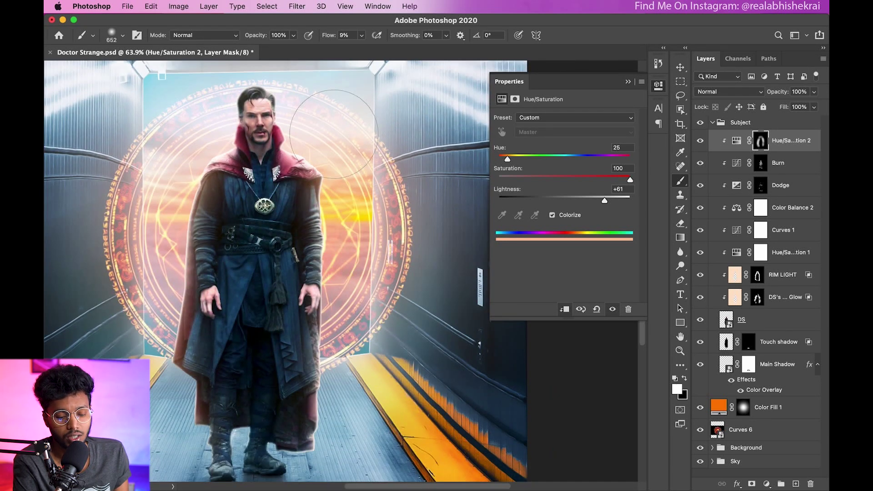
scroll(270, 126, "up", 5)
key("ctrl+0")
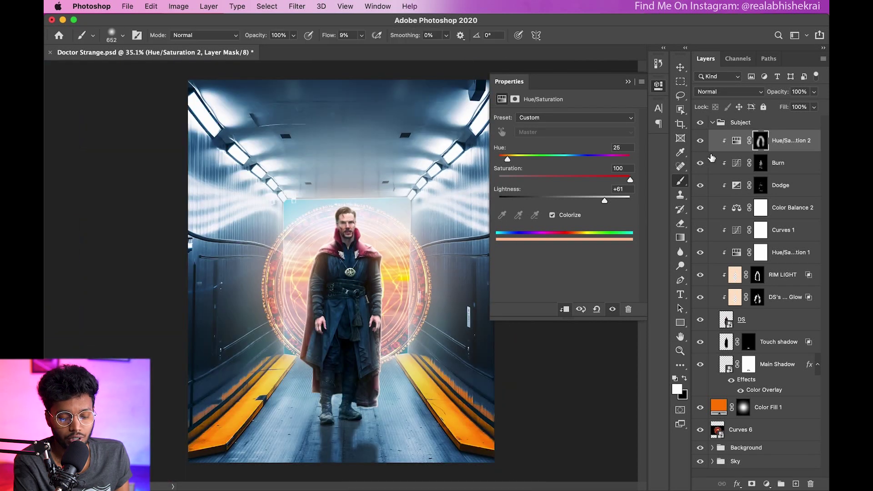
Collapse Subject, select Color Fill 1, close Properties, and open the stock-images folder
left_click(701, 143)
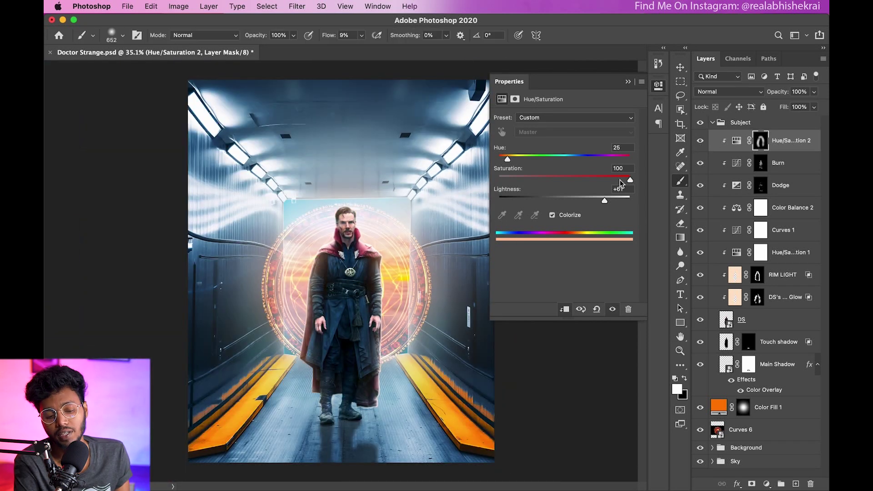
left_click(728, 122)
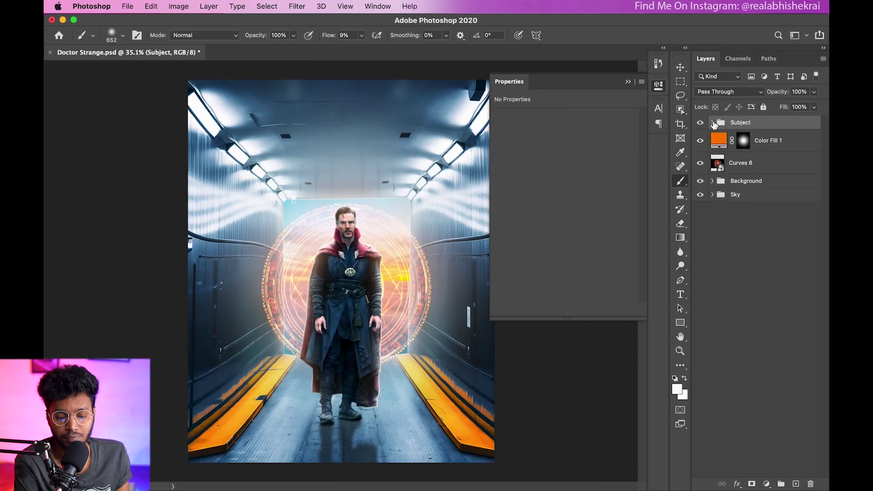
left_click(728, 169)
left_click(739, 182)
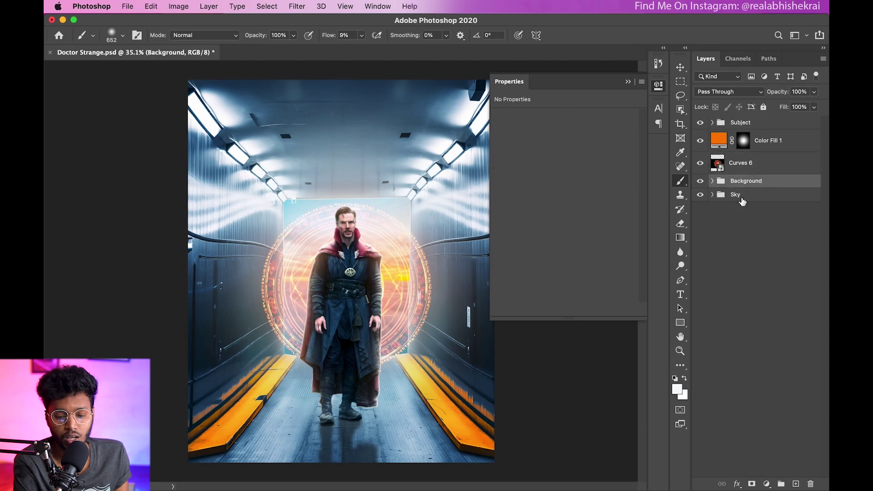
left_click(755, 146)
left_click(629, 82)
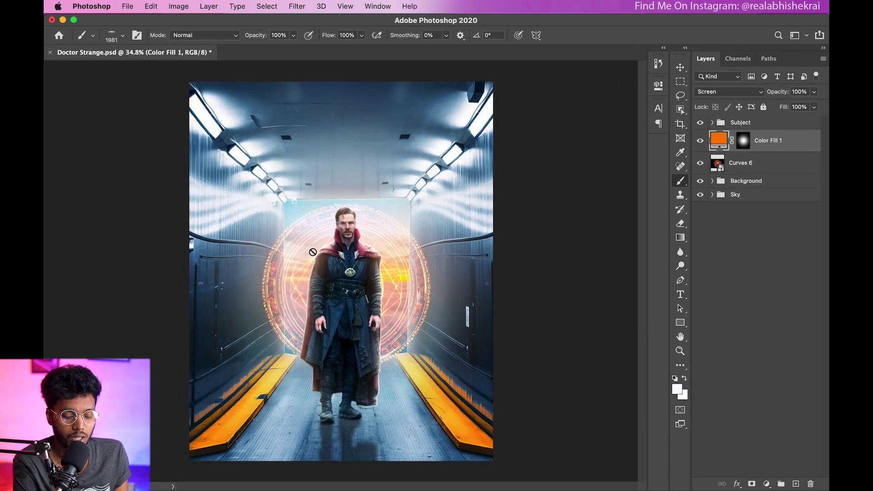
left_click(219, 466)
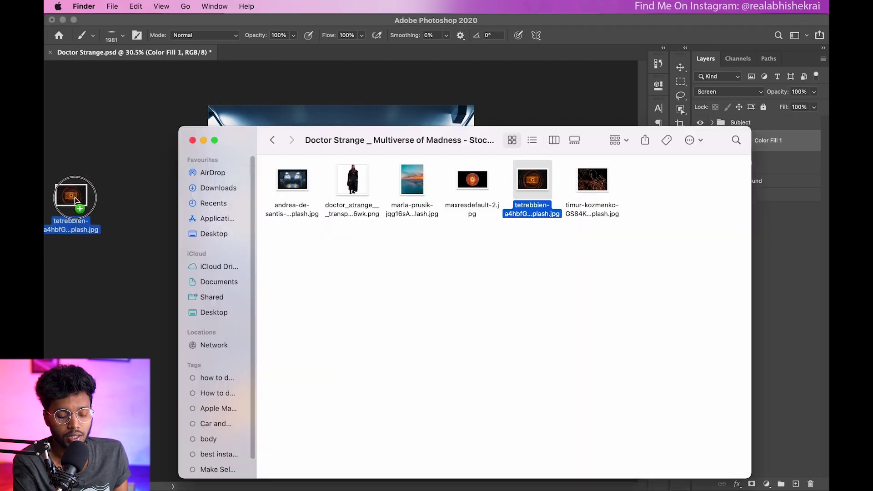
Place the portal-rings image, rotate it 90° clockwise and stretch it across the poster
left_click_drag(540, 184, 167, 270)
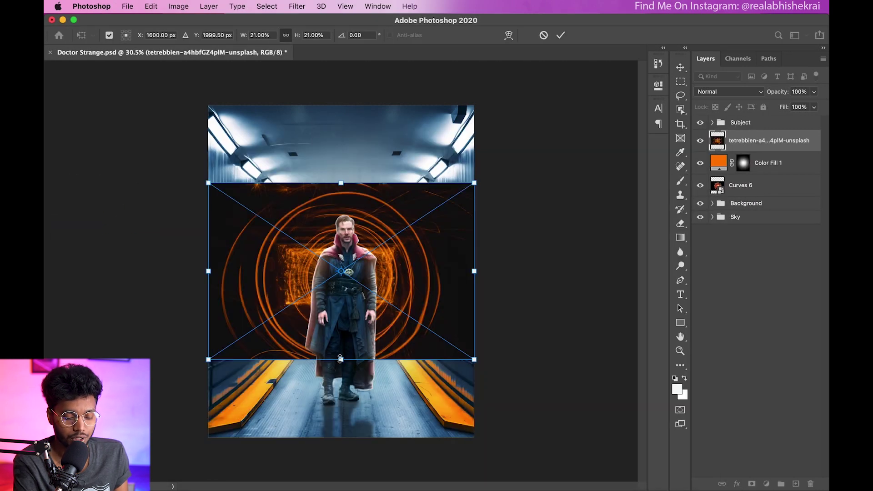
right_click(342, 270)
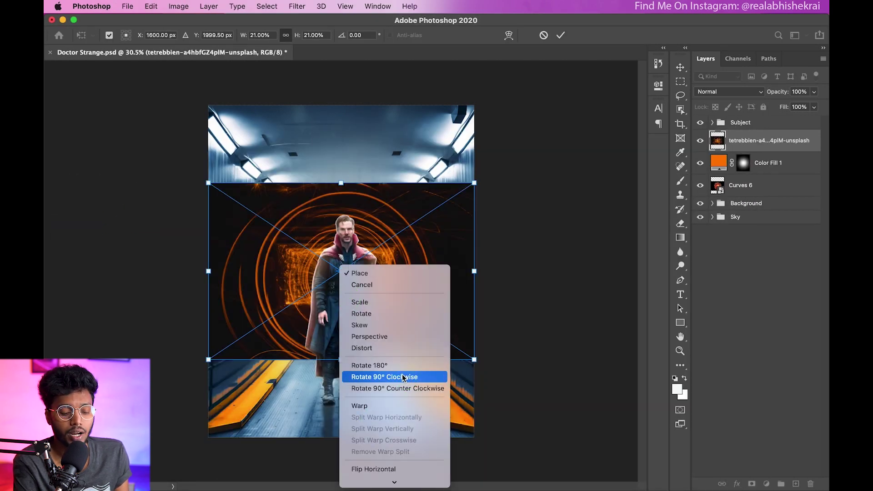
left_click(403, 377)
left_click_drag(430, 271, 472, 271)
left_click_drag(254, 271, 202, 271)
left_click_drag(472, 271, 488, 271)
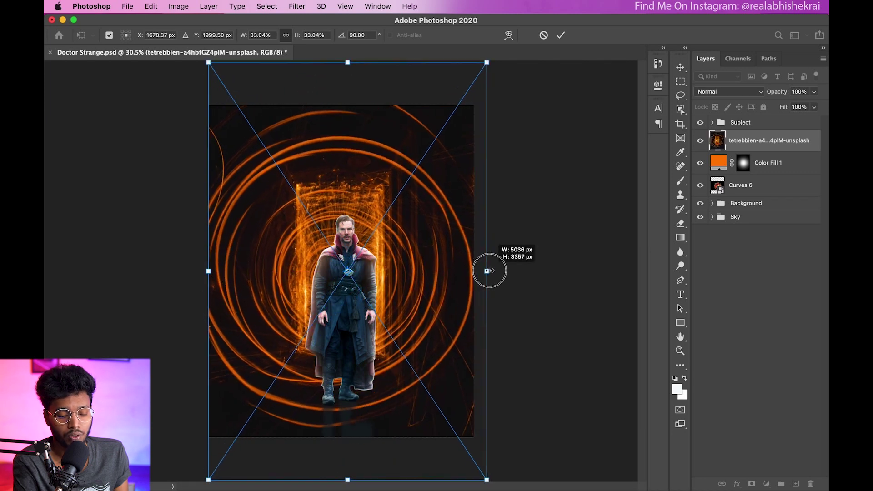
left_click_drag(346, 259, 354, 271)
key("Return")
Free-transform the rings to stretch them further left over the blue strip
key("b")
key("ctrl+t")
left_click_drag(214, 275, 207, 274)
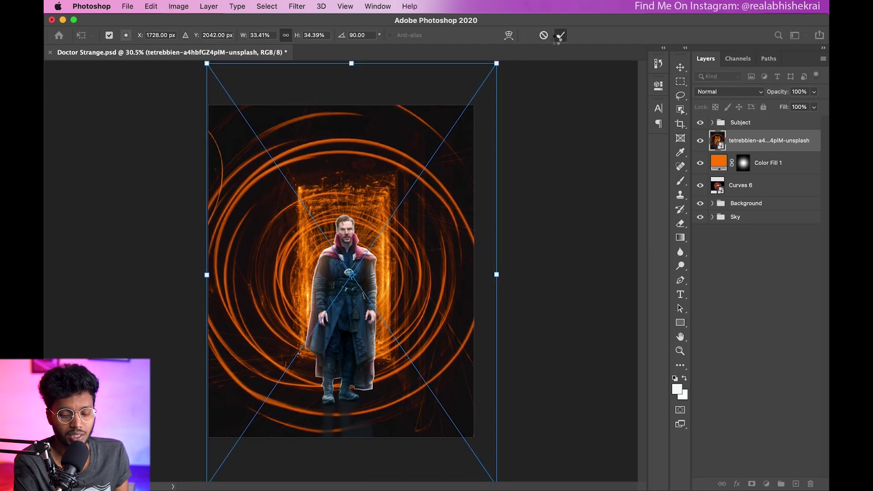
left_click(561, 36)
left_click(728, 91)
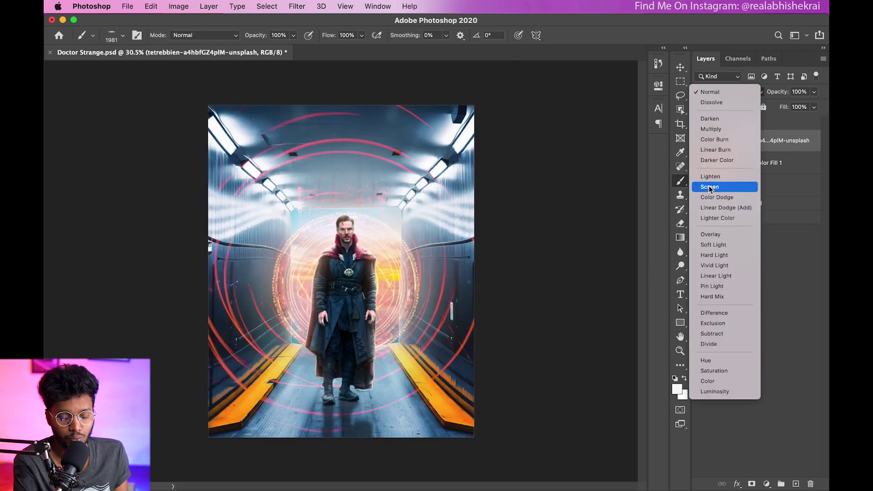
Set the rings layer to Screen and apply Levels with white input 215
left_click(709, 188)
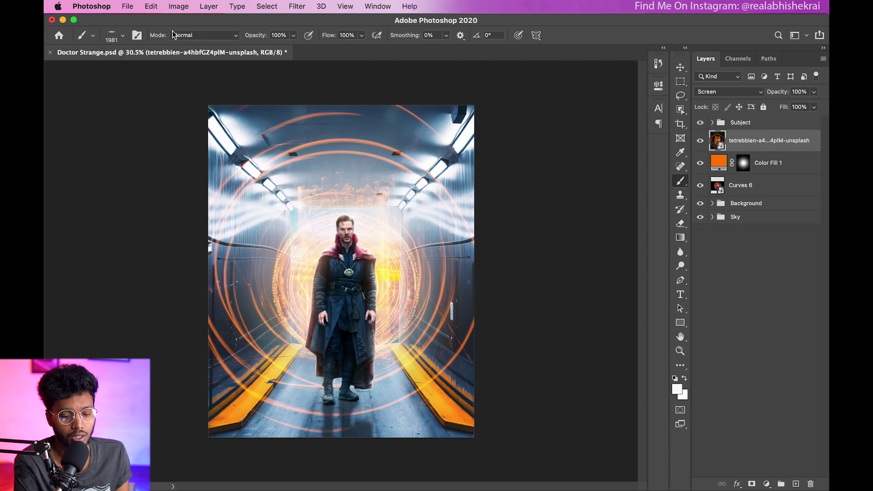
left_click(178, 6)
mouse_move(195, 37)
left_click(345, 49)
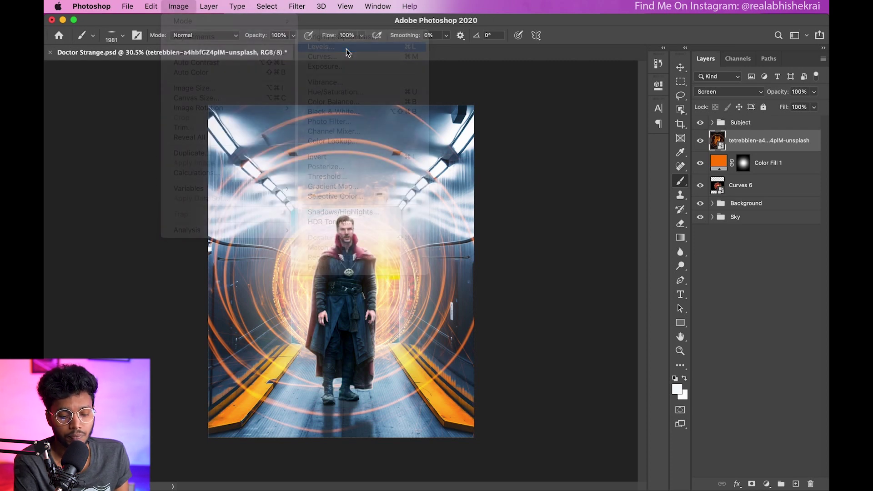
left_click_drag(391, 113, 619, 120)
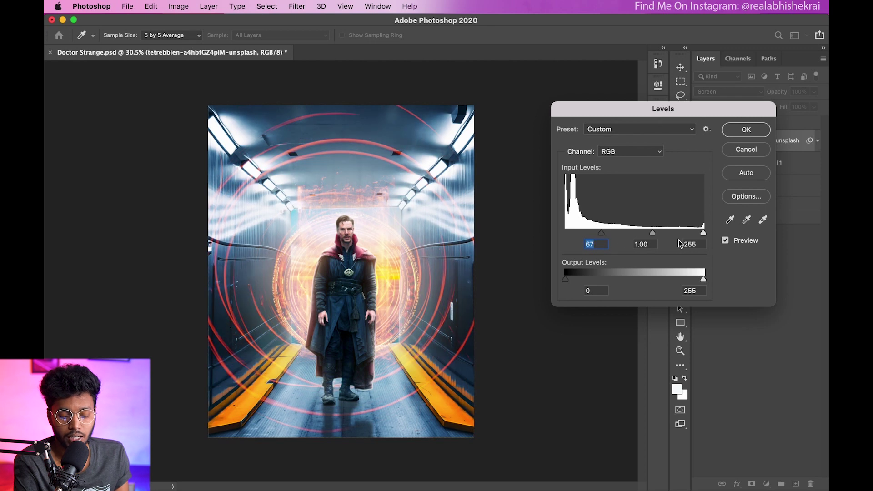
left_click_drag(703, 233, 682, 234)
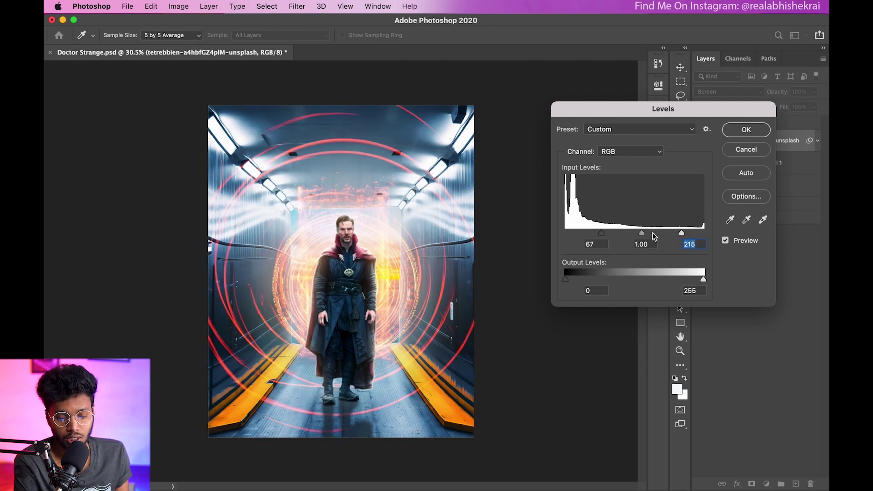
left_click_drag(602, 234, 572, 234)
left_click(746, 131)
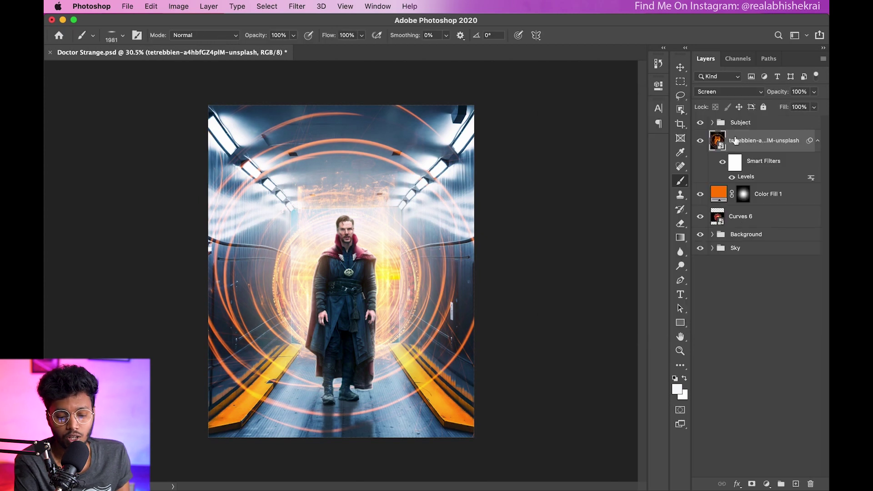
Convert the rings layer to a smart object and add a layer mask
right_click(736, 148)
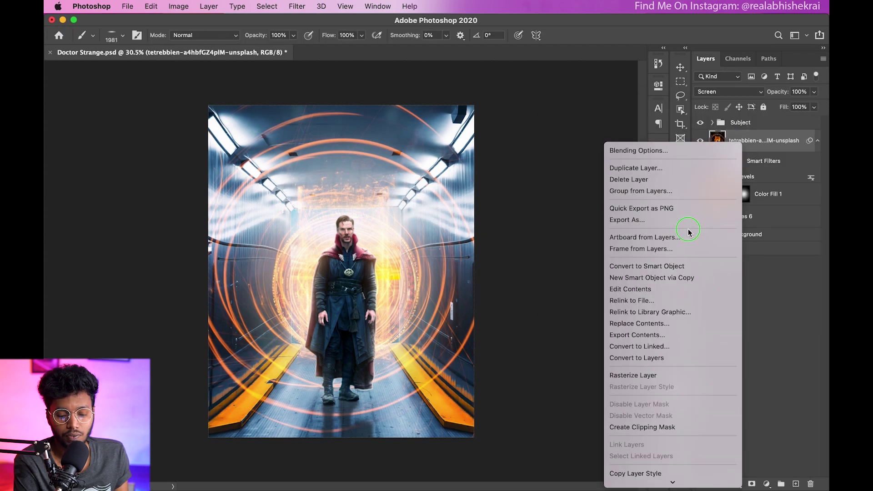
left_click(649, 267)
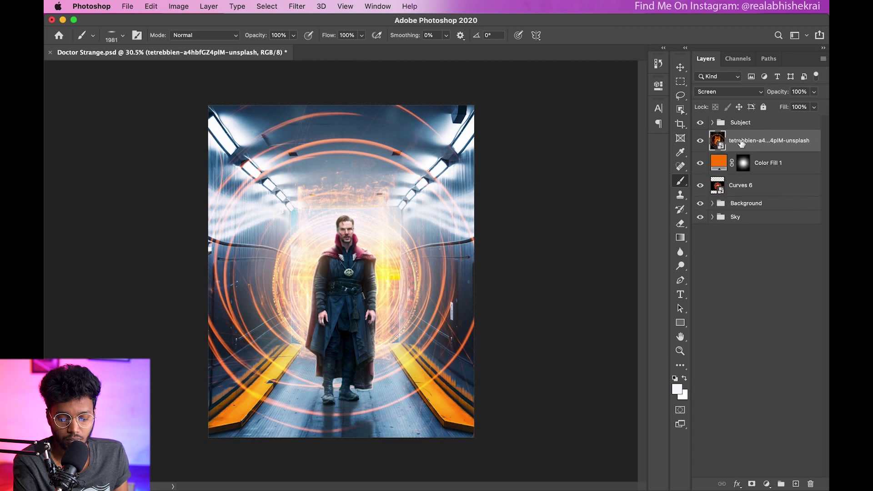
left_click(752, 484)
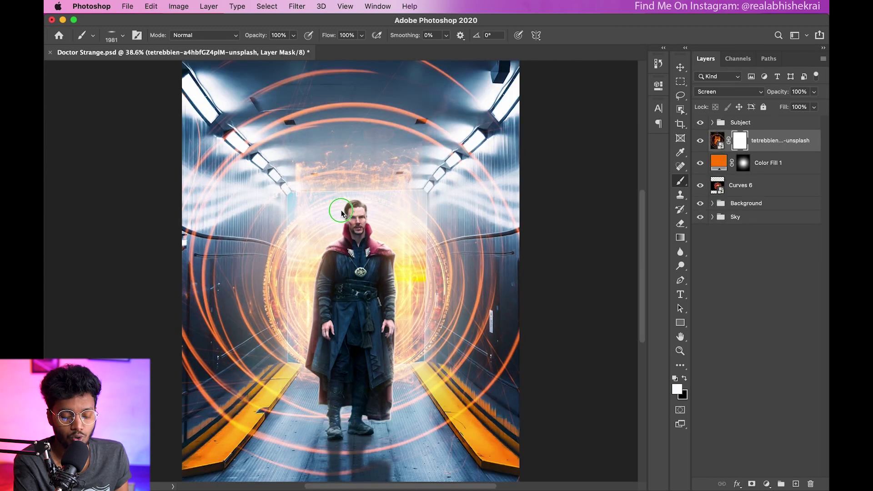
Set a fully round soft brush of about 996 pixels
right_click(389, 221)
left_click_drag(381, 219, 373, 244)
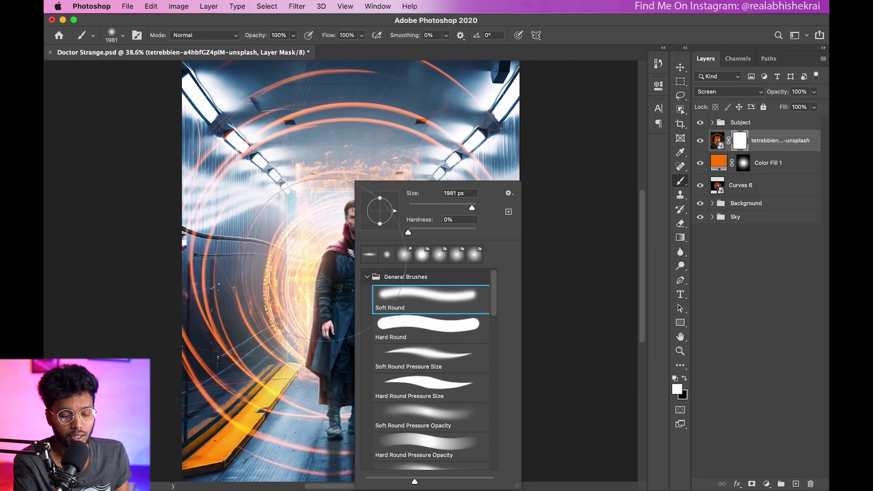
key("Return")
left_click_drag(332, 210, 366, 210)
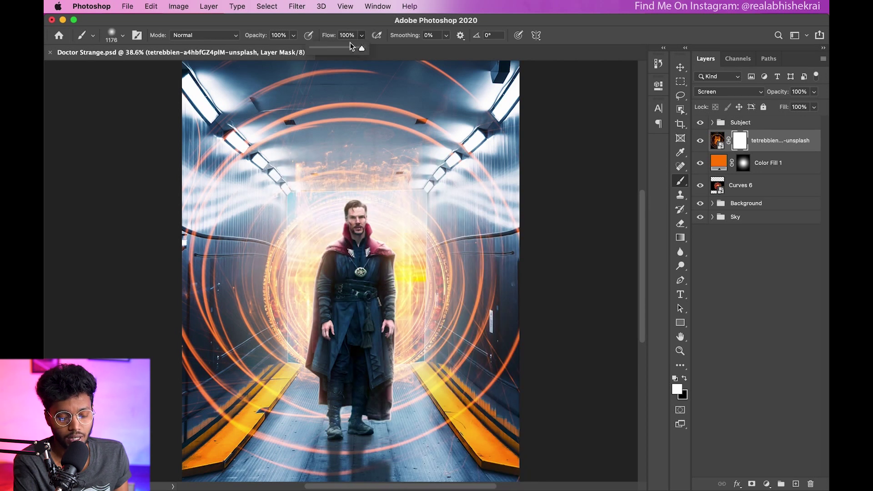
left_click_drag(351, 288, 339, 288)
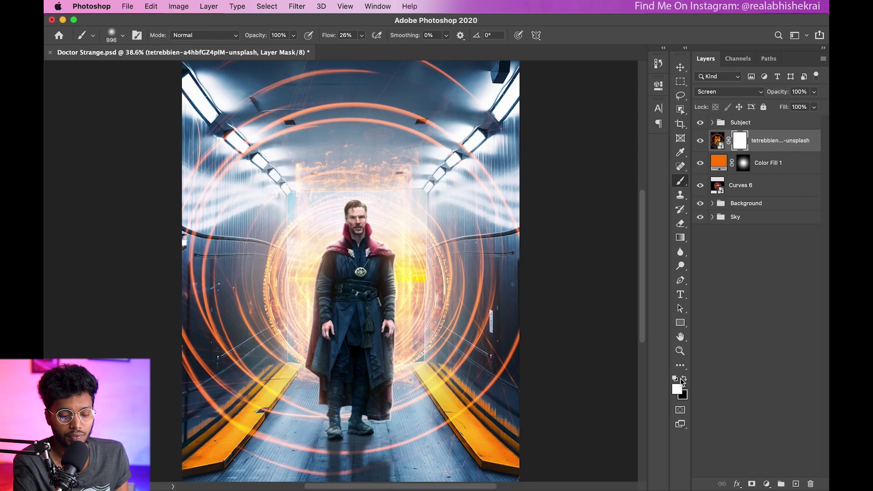
Mask the rings glow around the doorway and figure, then duplicate the rings layer
mouse_move(314, 191)
left_mouse_down()
mouse_move(332, 180)
mouse_move(391, 228)
mouse_move(319, 273)
mouse_move(405, 277)
mouse_move(350, 337)
mouse_move(437, 282)
mouse_move(293, 241)
left_mouse_up()
mouse_move(448, 261)
left_mouse_down()
mouse_move(345, 177)
mouse_move(282, 241)
mouse_move(314, 167)
left_mouse_up()
mouse_move(405, 313)
left_mouse_down()
mouse_move(254, 309)
mouse_move(305, 259)
left_mouse_up()
key("x")
left_click_drag(355, 296, 346, 300)
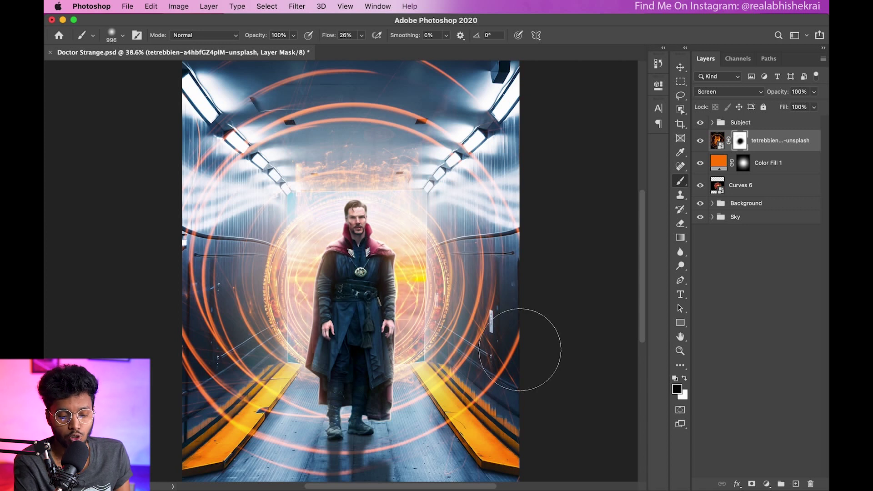
left_click_drag(527, 350, 335, 196)
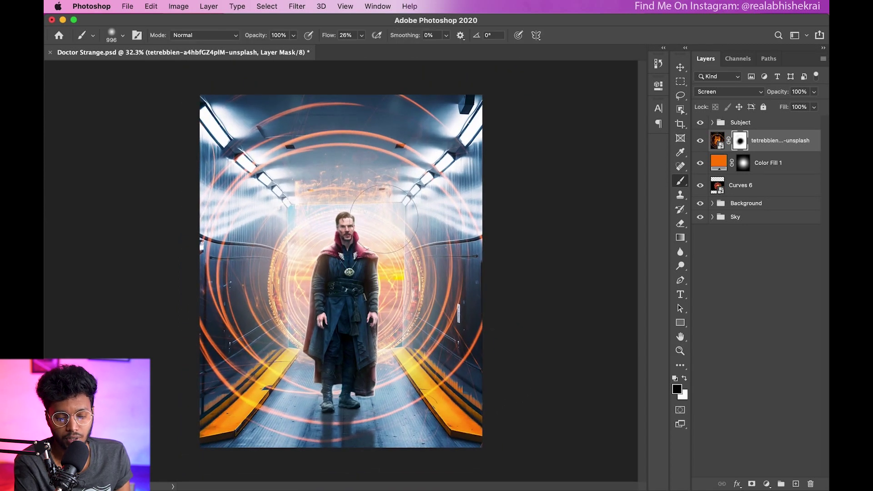
key("ctrl+j")
key("ctrl+t")
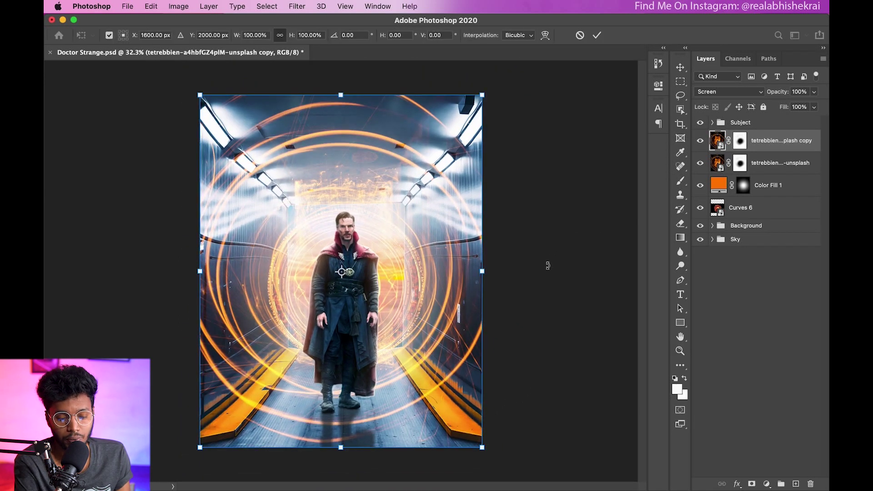
Rotate the duplicate rings about -30° and target its layer mask
left_click_drag(536, 234, 622, 55)
left_click(597, 35)
key("b")
left_click(740, 146)
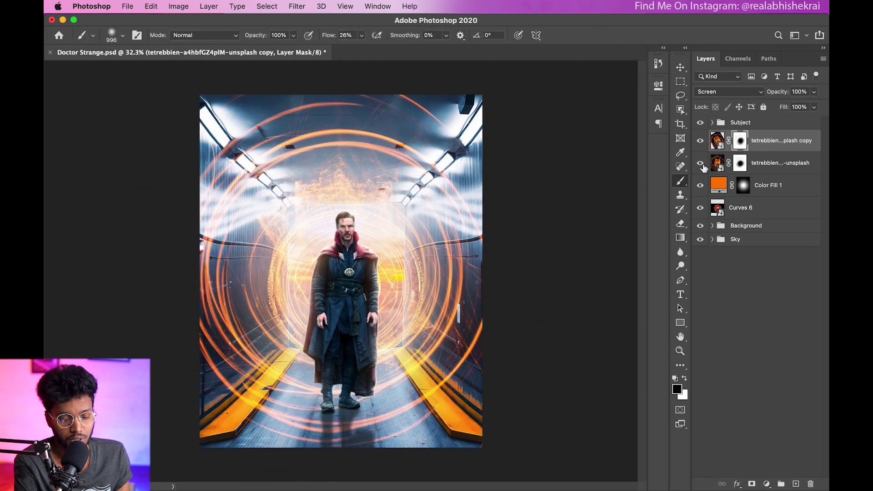
Lower the duplicate rings to 68% opacity and drag in the light-streaks image
left_click_drag(426, 224, 459, 224)
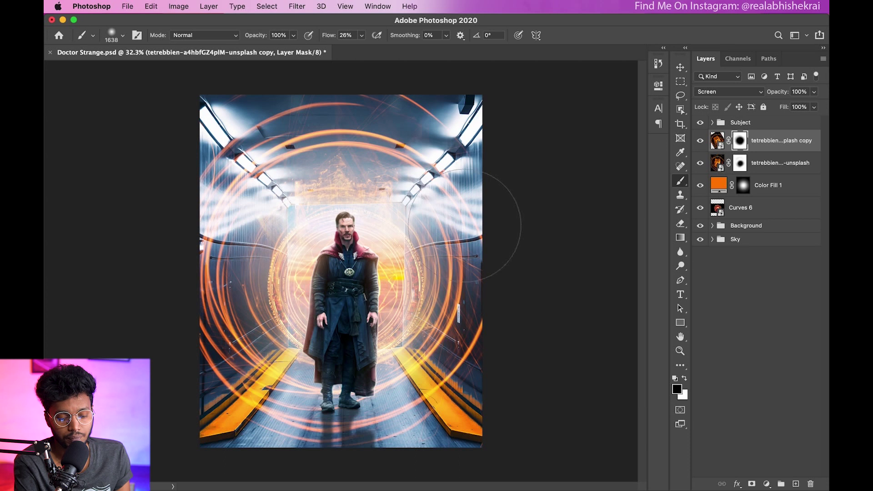
left_click(700, 142)
left_click(701, 141)
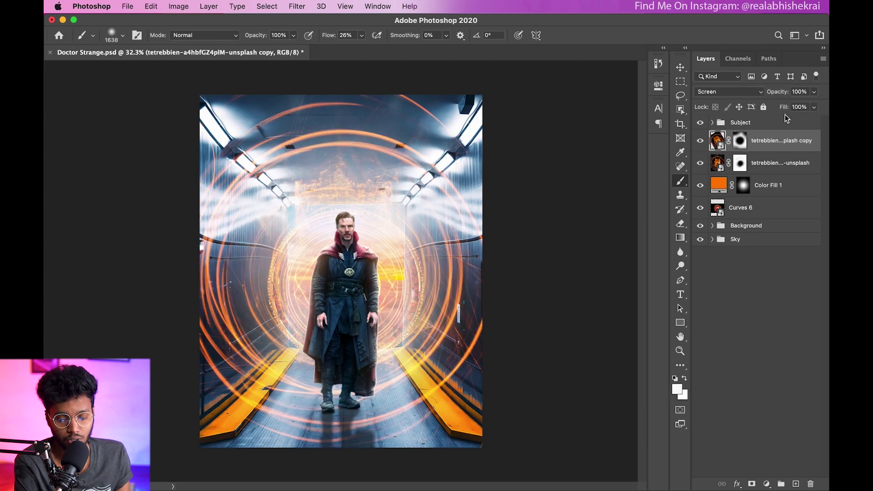
left_click_drag(783, 108, 793, 107)
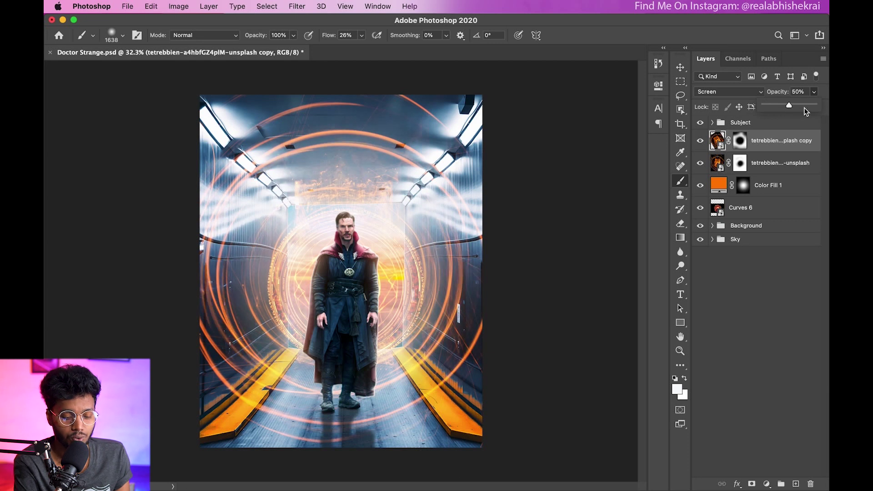
left_click_drag(709, 178, 372, 321)
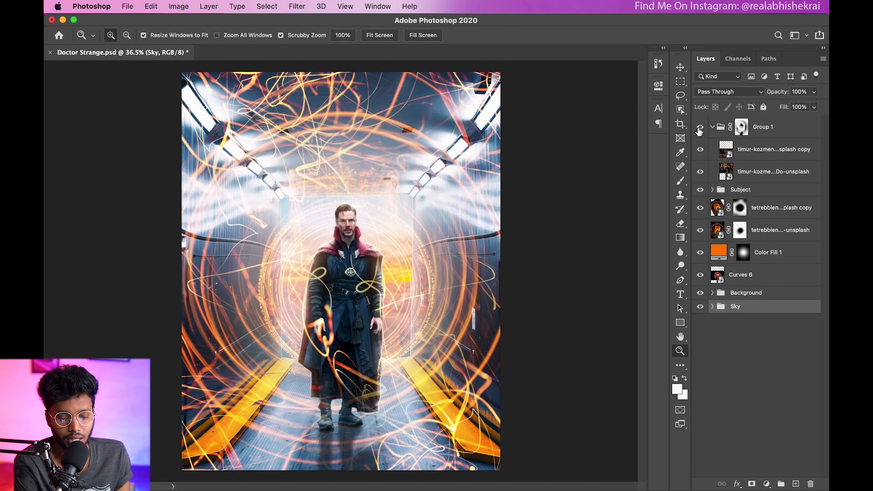
Hide and collapse Group 1, then place a new light-streaks image scaled over the poster's left side
left_click(741, 127)
left_click(700, 127)
left_click(712, 127)
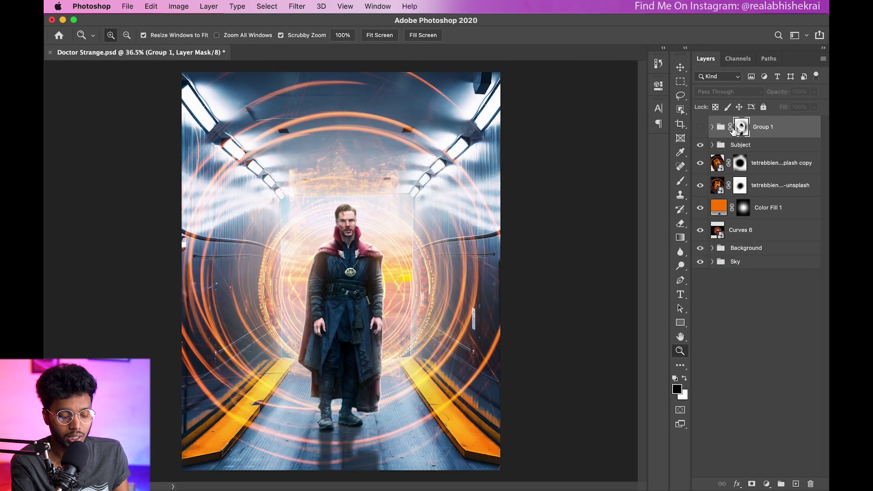
left_click(218, 460)
left_click_drag(593, 203, 431, 193)
left_click_drag(542, 238, 395, 271)
Commit the streaks image and set its blend mode to Screen
left_click(560, 35)
left_click(730, 92)
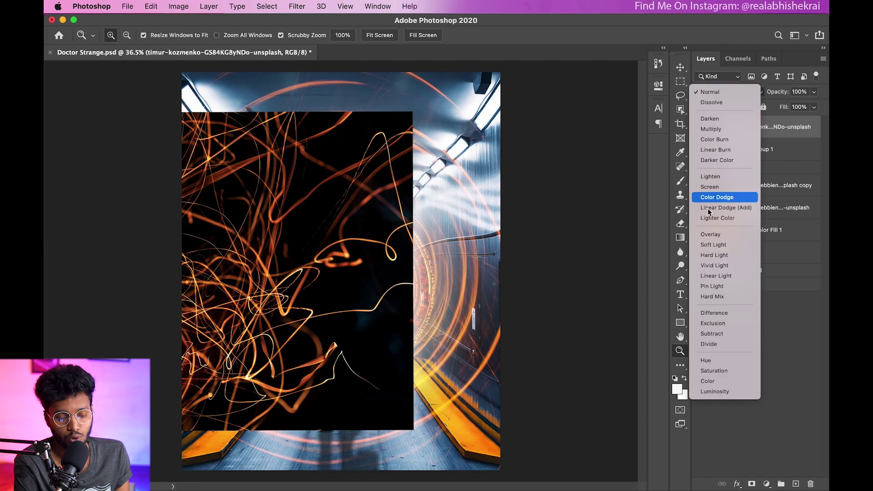
left_click(712, 187)
left_click(395, 268, "alt")
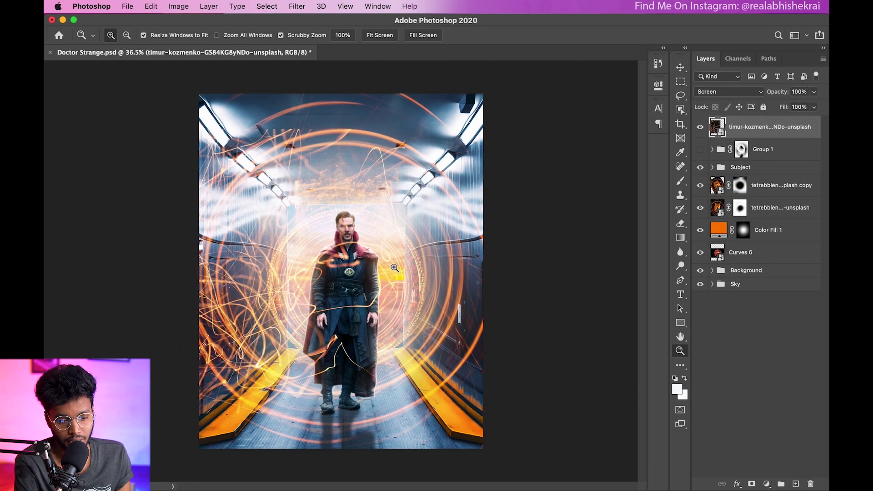
Apply Levels with black 41 and white 211, then rasterize the streak layer
left_click(178, 6)
mouse_move(194, 37)
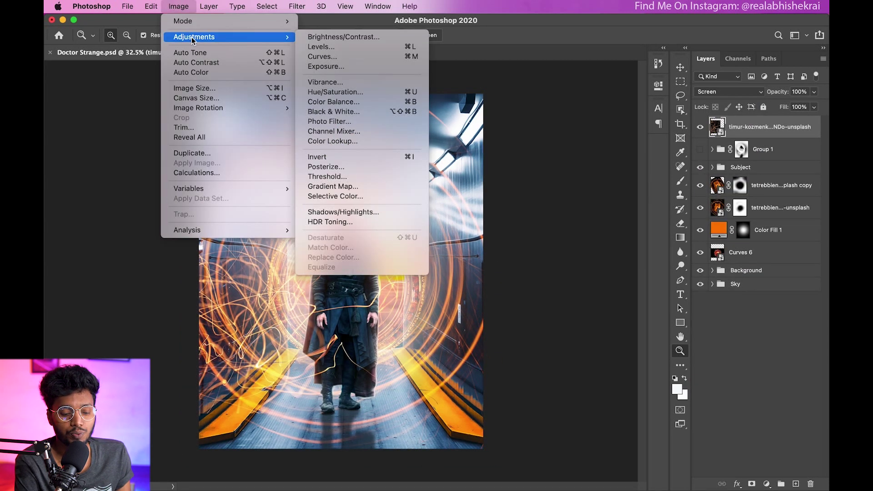
left_click(324, 47)
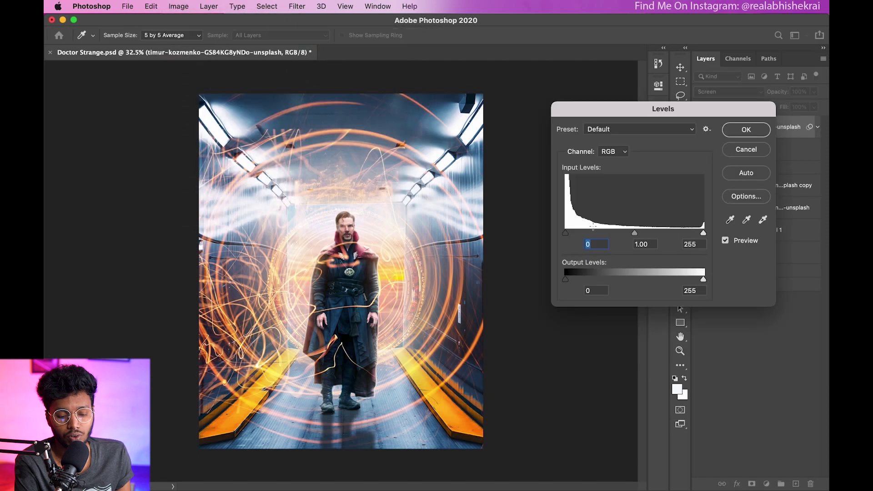
left_click_drag(588, 236, 588, 234)
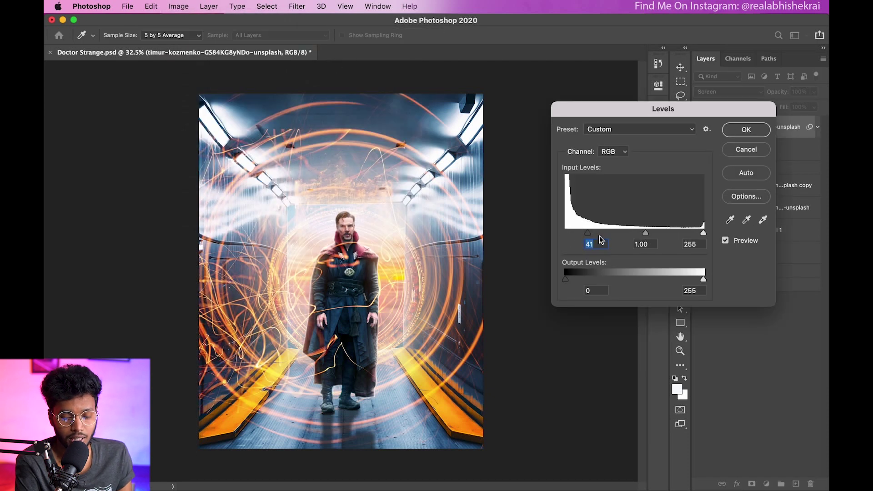
left_click_drag(701, 234, 683, 231)
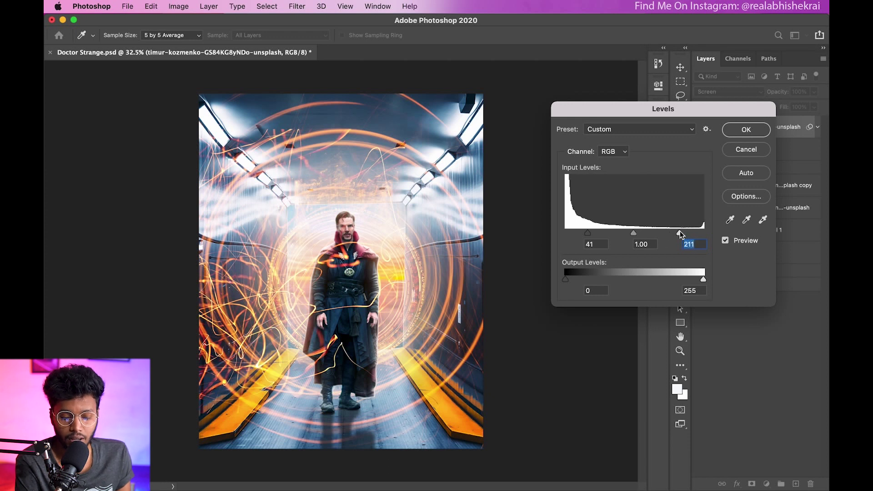
left_click(747, 130)
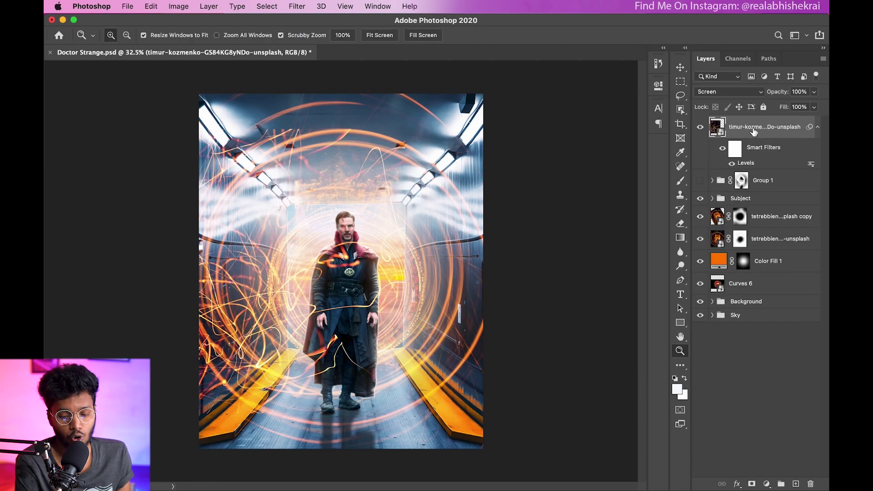
right_click(755, 133)
left_click(658, 248)
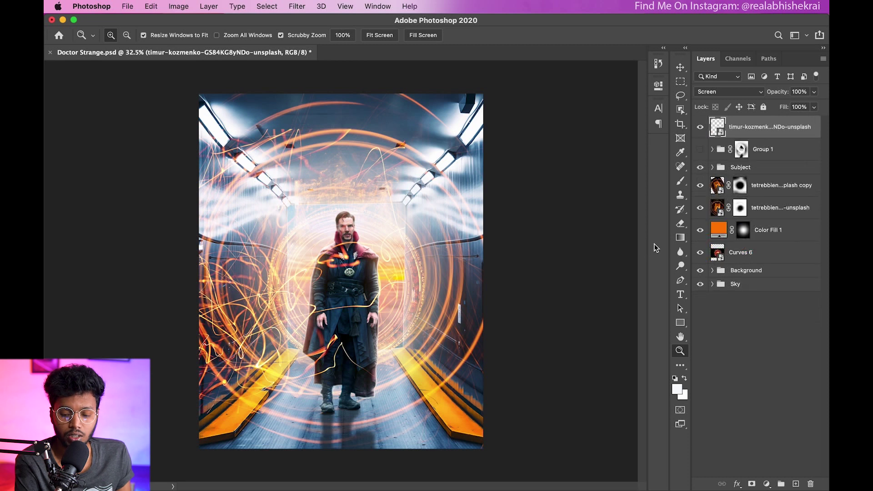
Add a mask to the streak layer and pick a large soft brush
left_click(751, 483)
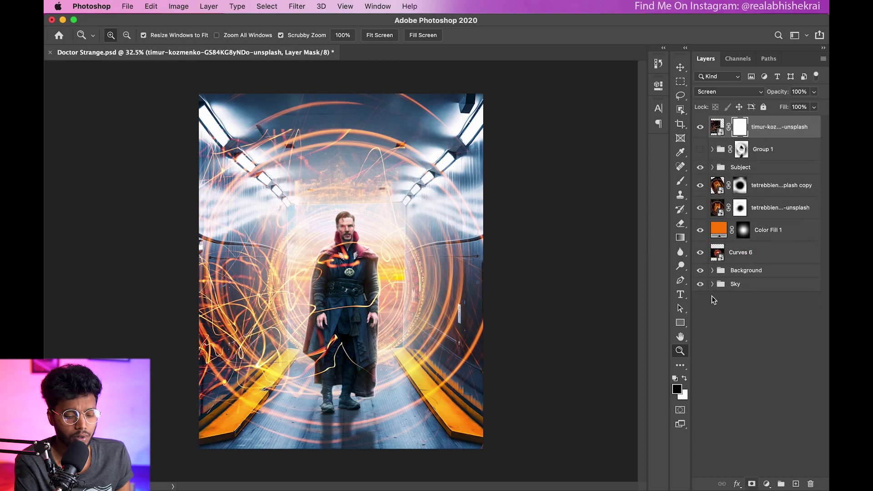
left_click(681, 182)
mouse_move(260, 157)
left_mouse_down()
mouse_move(221, 96)
mouse_move(360, 98)
mouse_move(224, 107)
mouse_move(404, 164)
left_mouse_up()
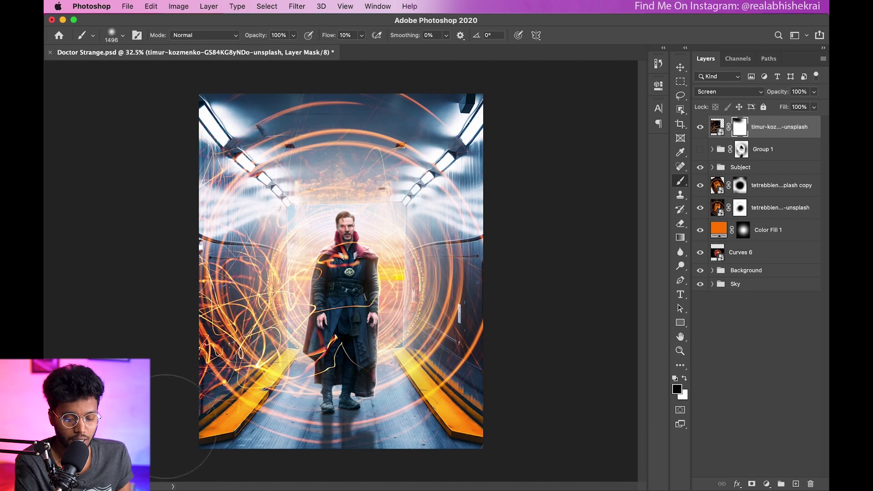
Move the streak layer lower and tilt it about 2.1 degrees
left_click(681, 67)
left_click_drag(235, 260, 235, 312)
key("ctrl+t")
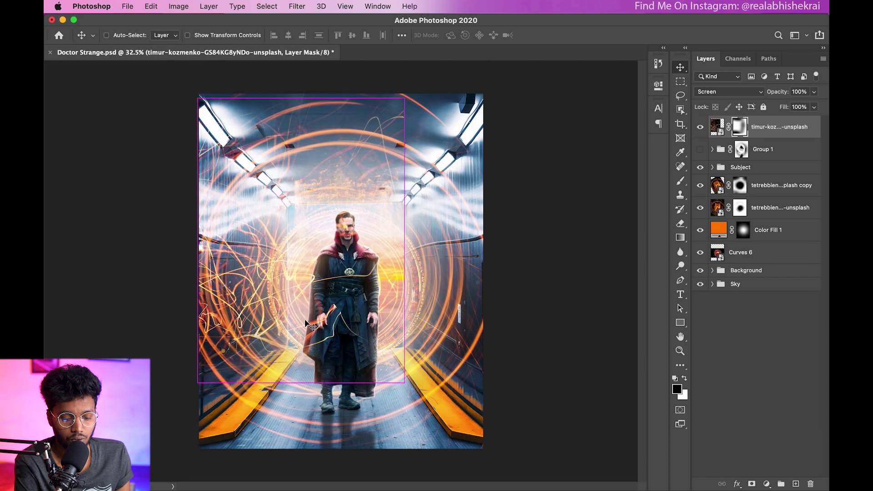
left_click_drag(425, 240, 424, 246)
left_click_drag(339, 257, 336, 277)
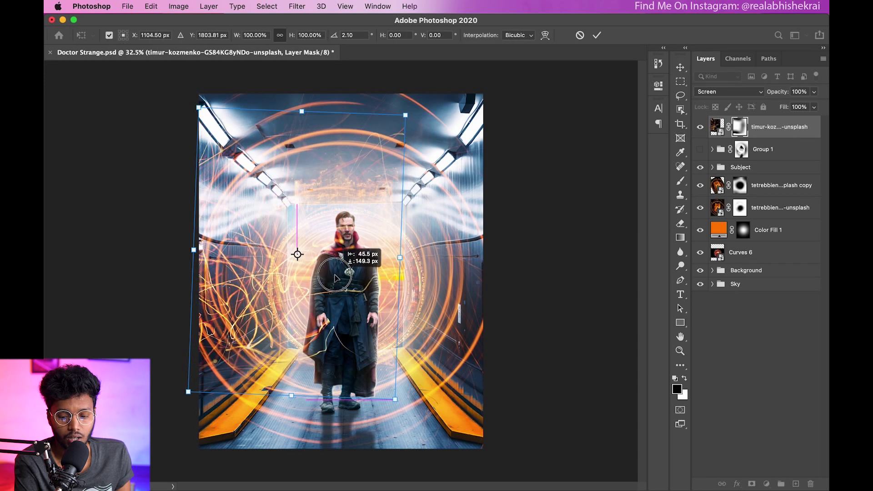
left_click(598, 36)
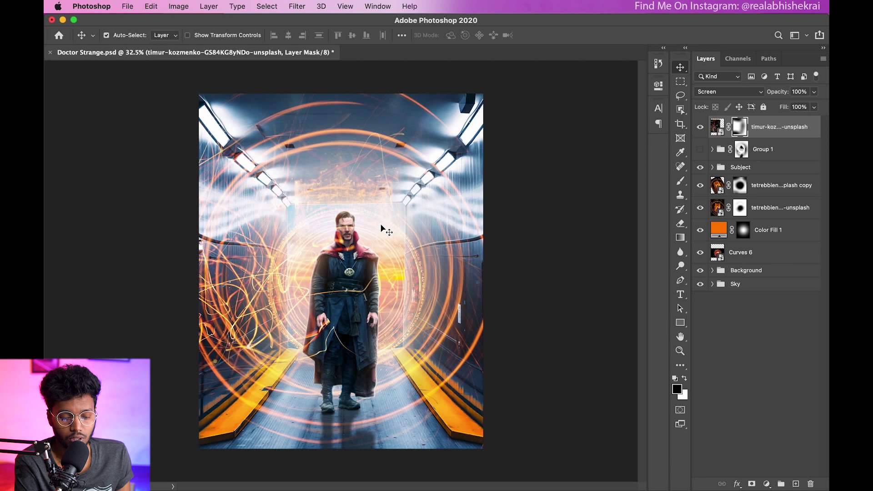
left_click(681, 182)
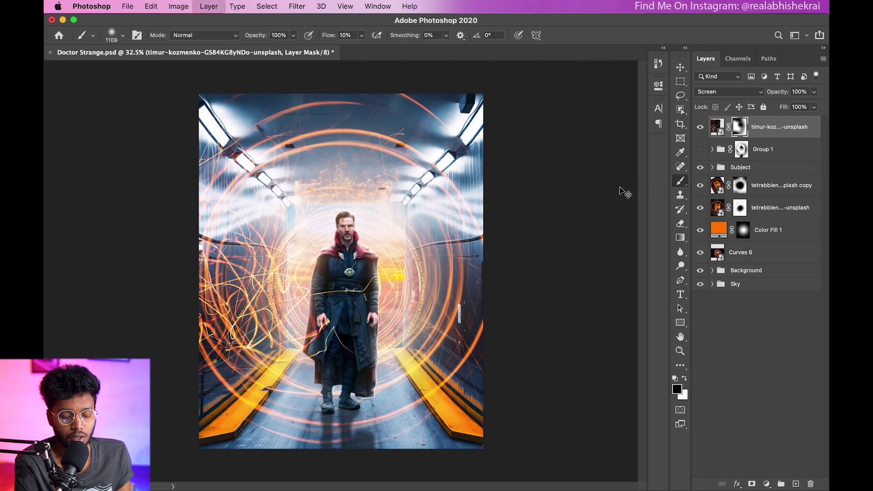
Duplicate the streak layer, flip the copy horizontally and vertically, and move it right
key("ctrl+j")
key("ctrl+t")
right_click(312, 248)
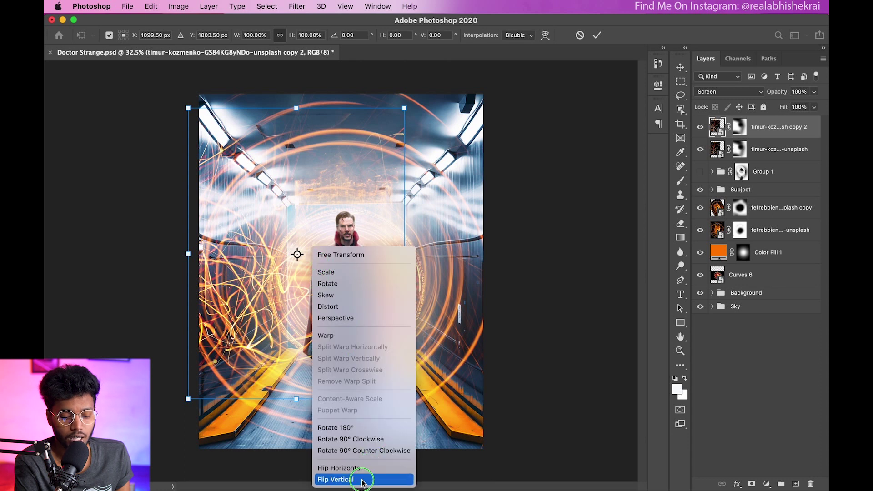
left_click(358, 465)
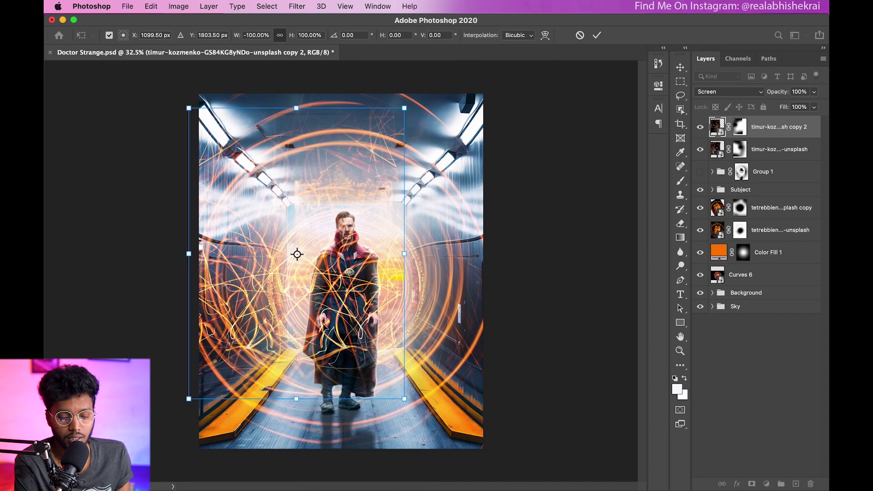
left_click_drag(362, 350, 452, 349)
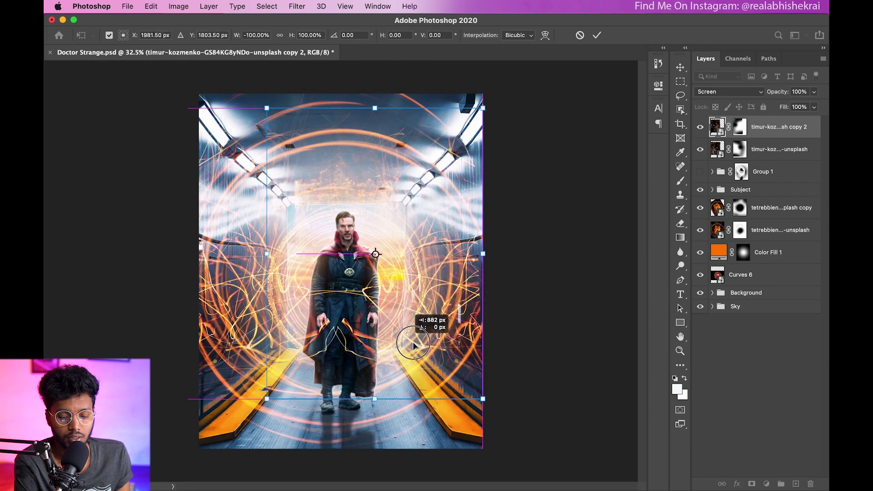
left_click_drag(448, 334, 448, 343)
right_click(451, 343)
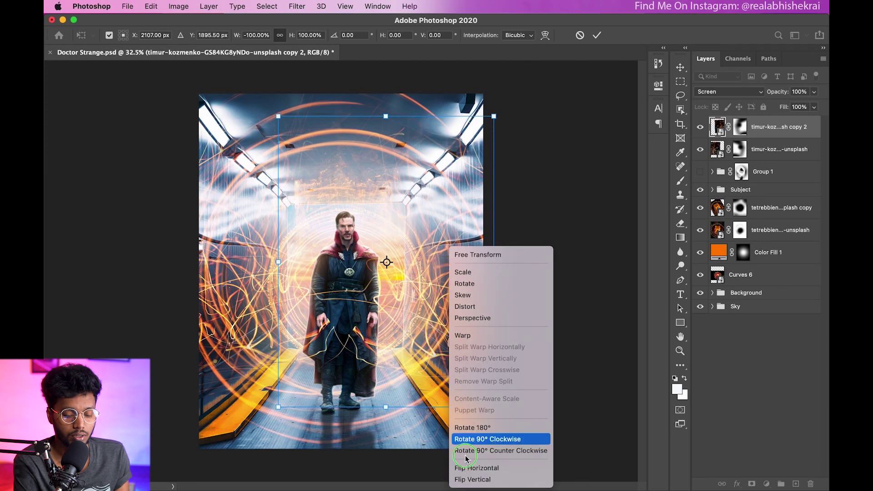
left_click(483, 480)
mouse_move(444, 321)
left_mouse_down()
mouse_move(445, 347)
mouse_move(451, 334)
left_mouse_up()
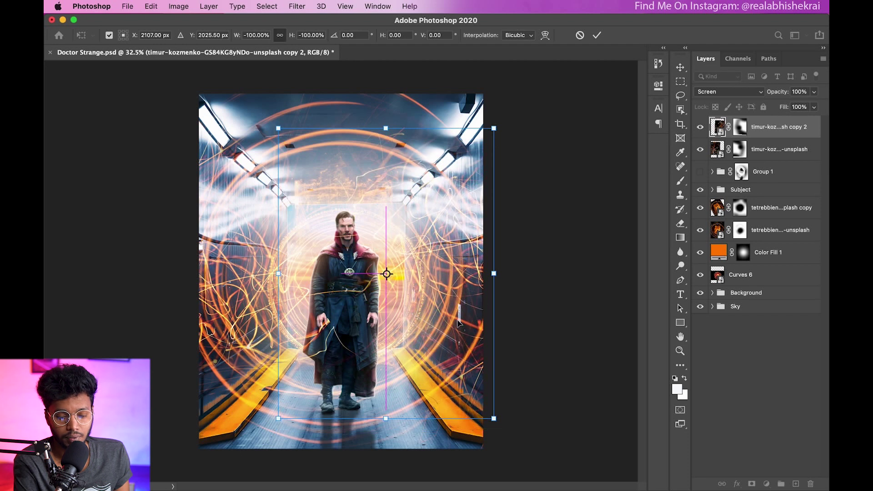
left_click(598, 35)
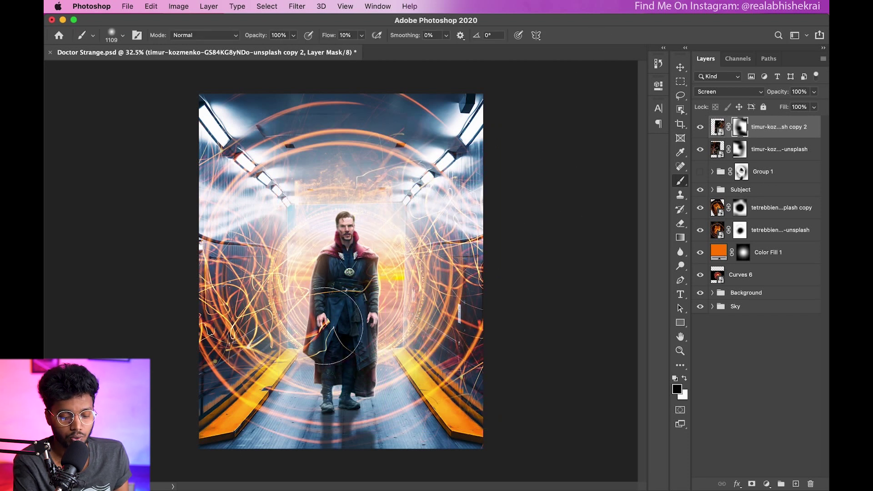
Group both streak layers into Group 2 and hide Group 1
scroll(369, 234, "up", 1)
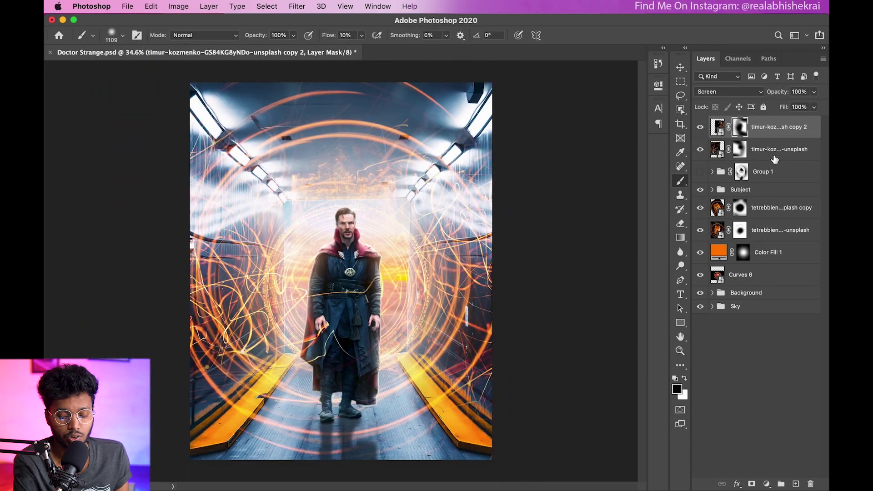
left_click(772, 156, "shift")
left_click(781, 484)
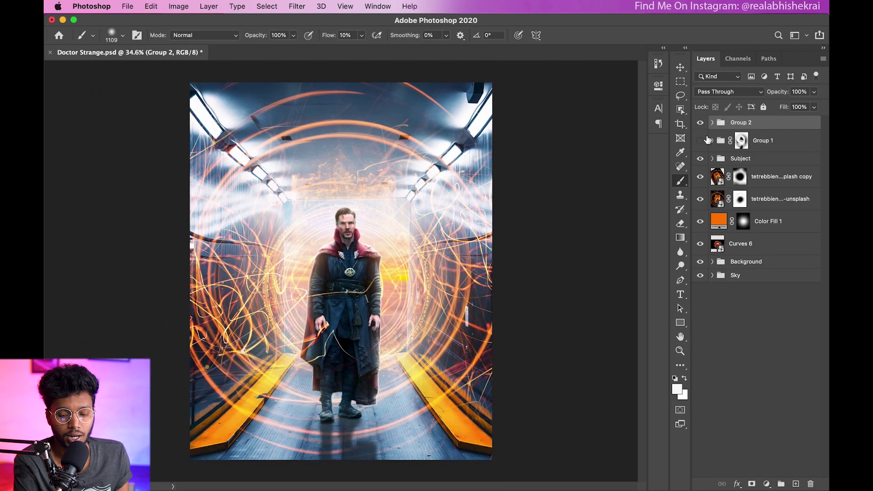
left_click(700, 123)
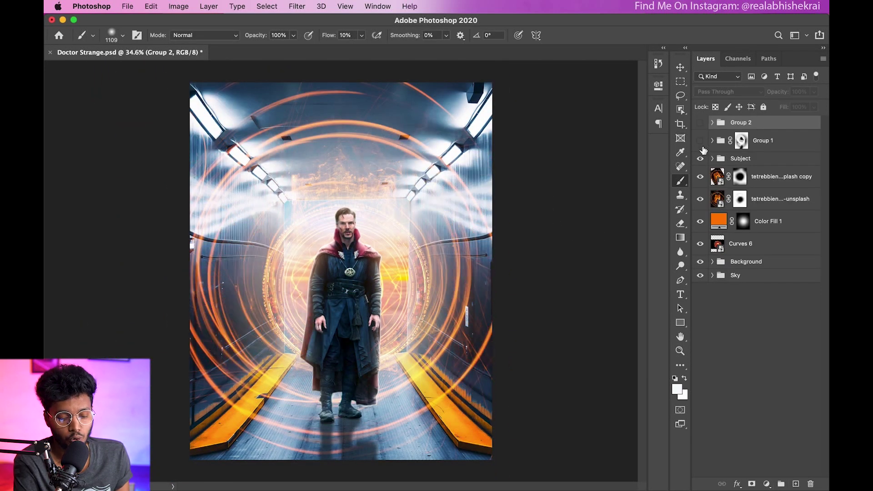
left_click(700, 140)
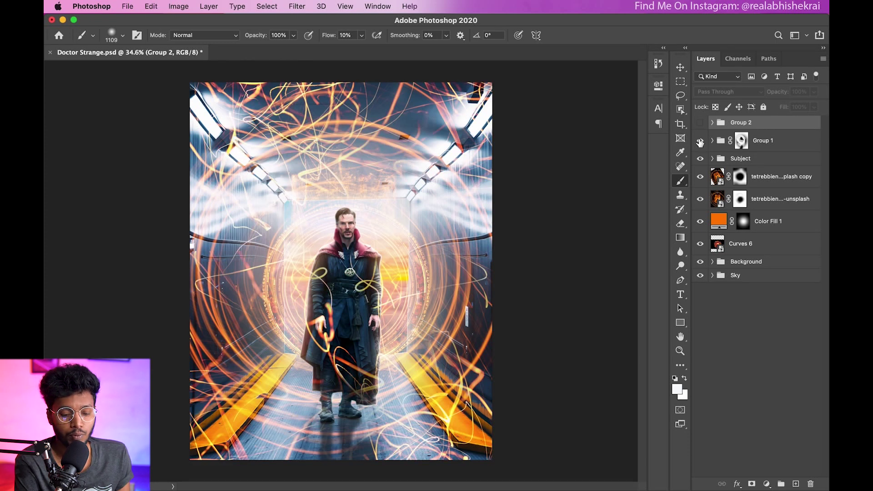
left_click(701, 141)
left_click(700, 123)
left_click(767, 485)
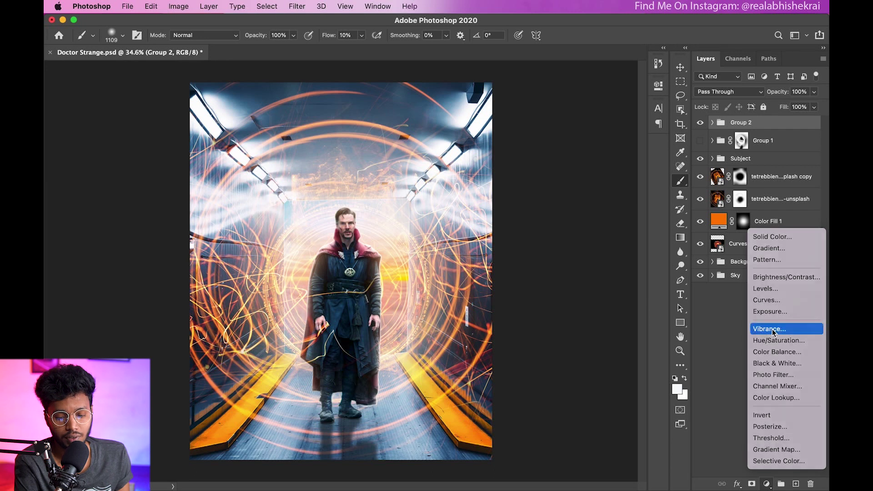
Add a Vibrance +61 layer and a 3Strip.look Color Lookup layer at 24% opacity
left_click(770, 329)
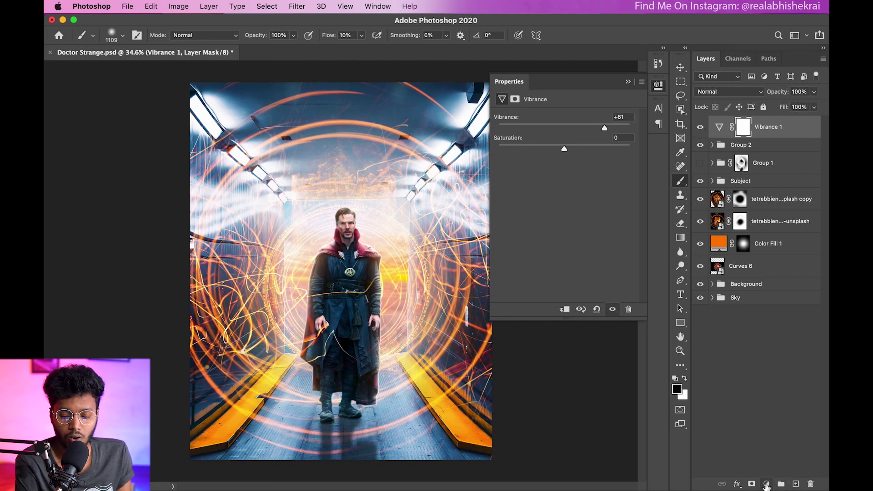
left_click(767, 485)
left_click(775, 398)
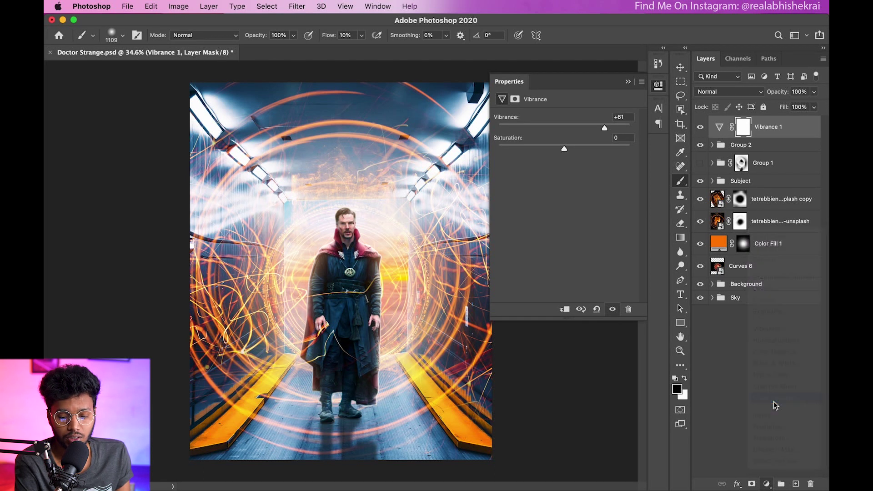
left_click(579, 118)
left_click(564, 157)
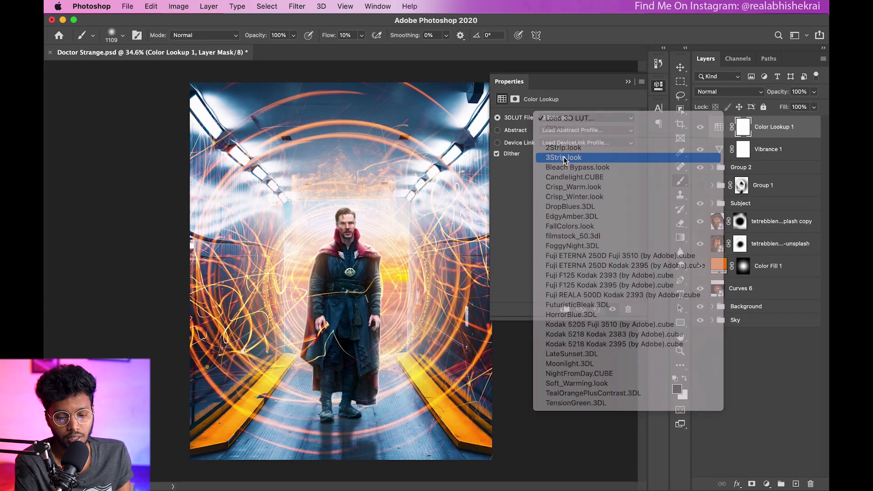
left_click(628, 82)
left_click(681, 351)
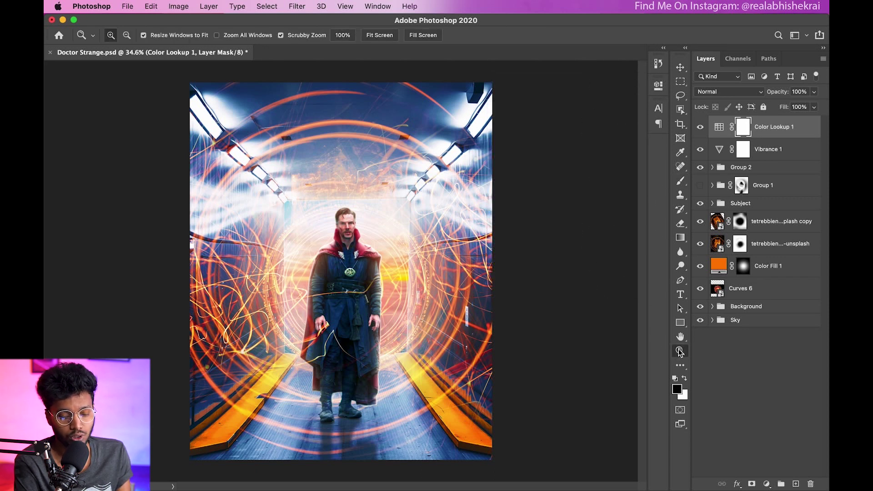
mouse_move(343, 230)
left_mouse_down()
mouse_move(372, 227)
mouse_move(590, 137)
left_mouse_up()
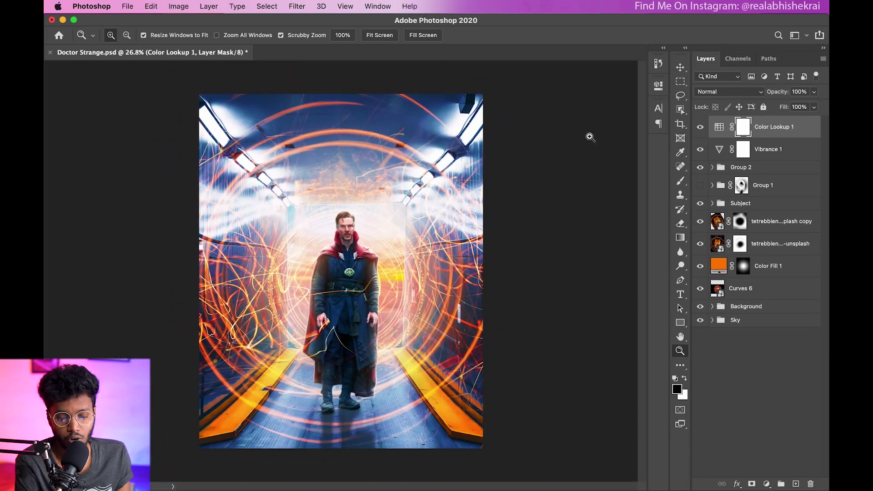
left_click_drag(806, 106, 776, 106)
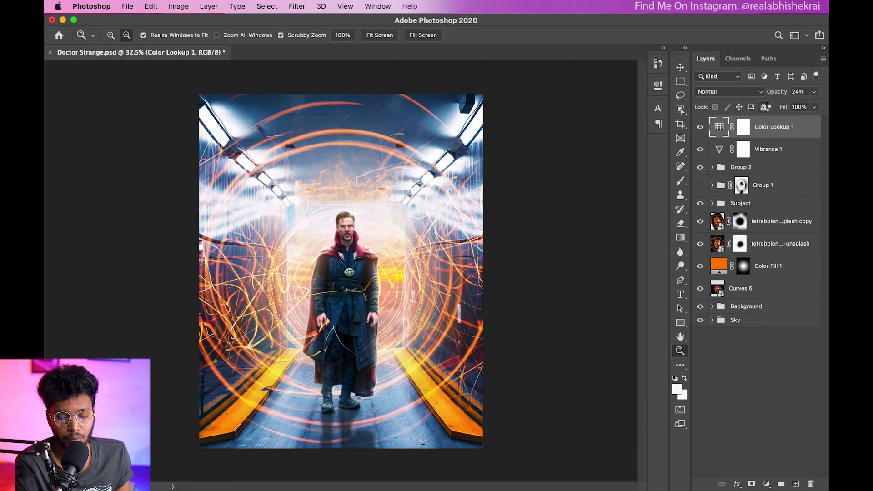
Stamp all visible layers into Layer 2 and convert it to a Smart Object
key("ctrl+shift+alt+e")
right_click(754, 129)
left_click(663, 288)
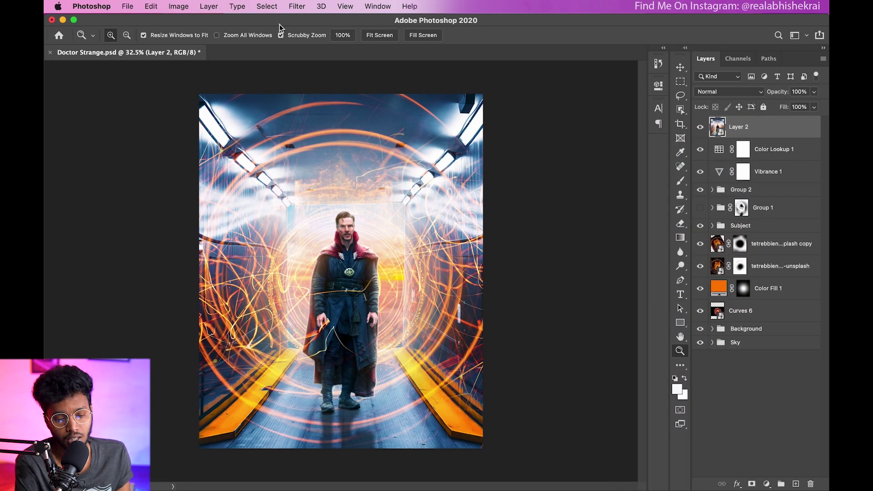
Apply an Oil Paint smart filter to Layer 2
left_click(296, 5)
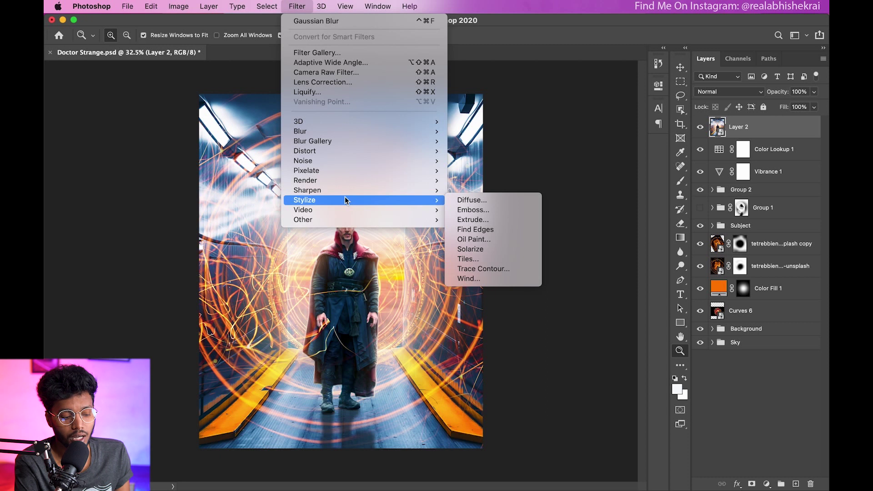
left_click(461, 240)
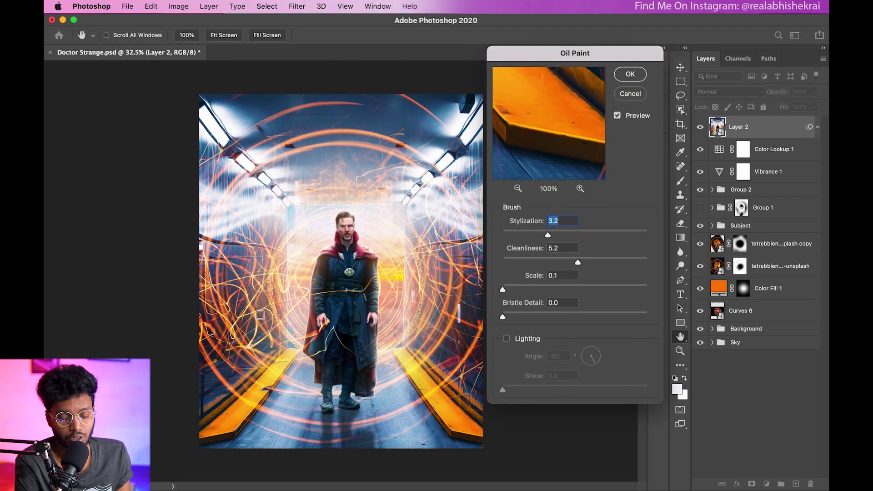
left_click(271, 314)
left_click(346, 223)
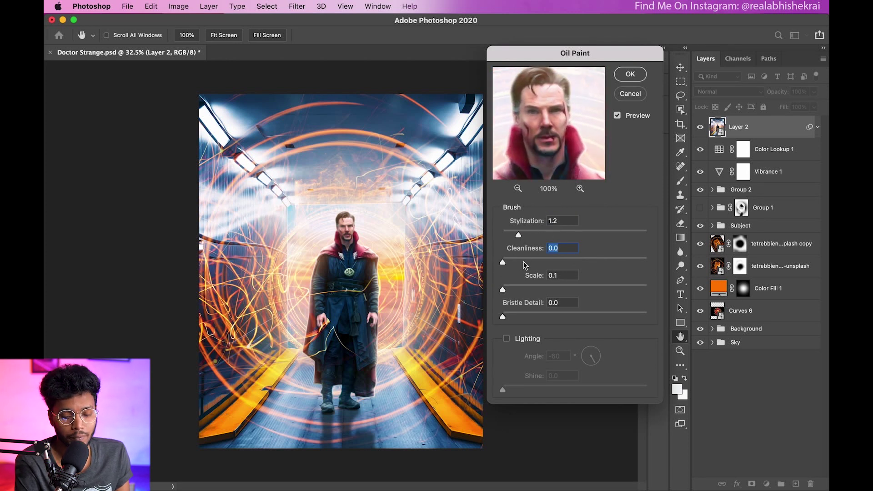
left_click(627, 78)
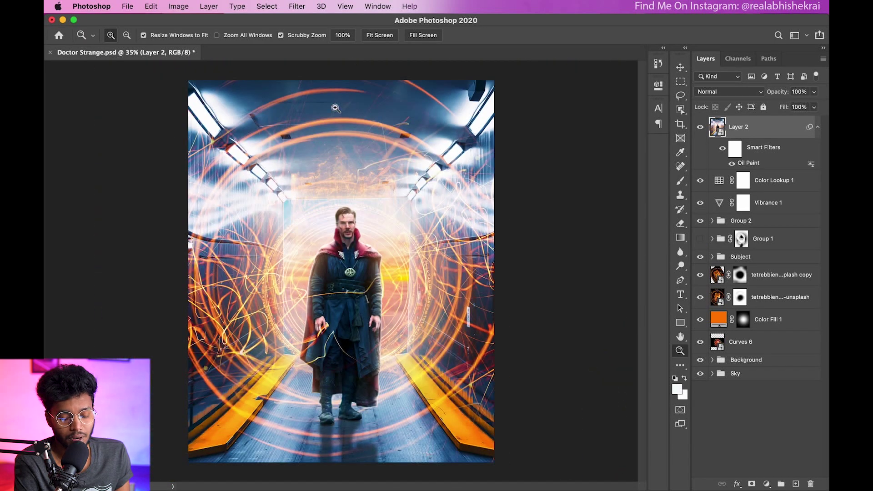
In Camera Raw, warm Temperature to +4 and shift Color Mixer orange and blue hues +20
key("super+shift+a")
left_click_drag(731, 225, 747, 246)
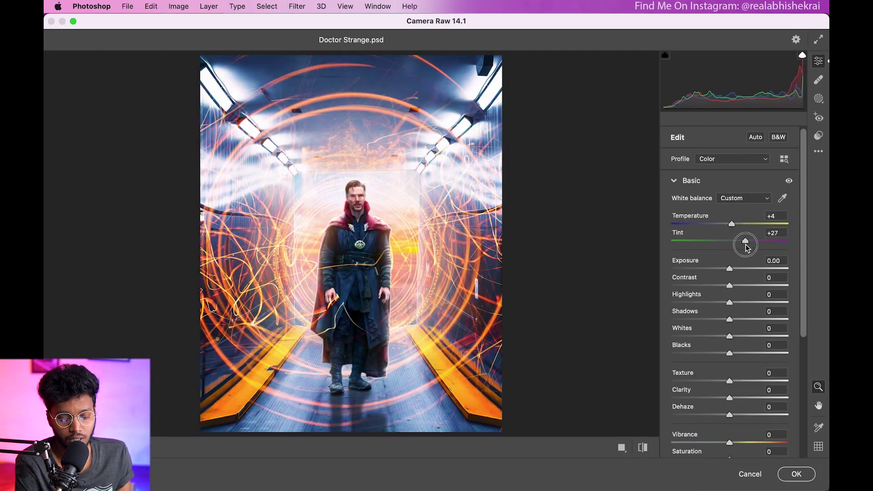
left_click_drag(730, 320, 737, 319)
scroll(794, 250, "down", 5)
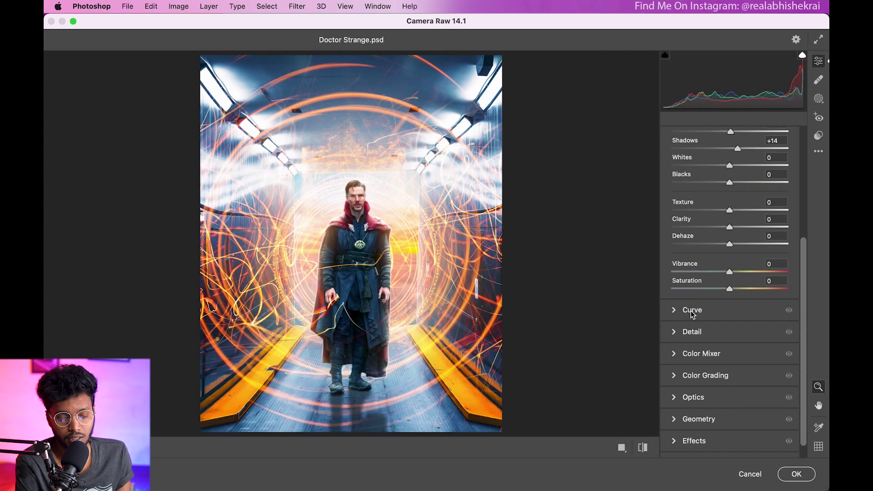
left_click(699, 404)
left_click(694, 376)
left_click(701, 283)
left_click(746, 236)
mouse_move(730, 299)
left_mouse_down()
mouse_move(739, 298)
mouse_move(731, 282)
mouse_move(741, 281)
left_mouse_up()
left_click_drag(729, 349, 748, 349)
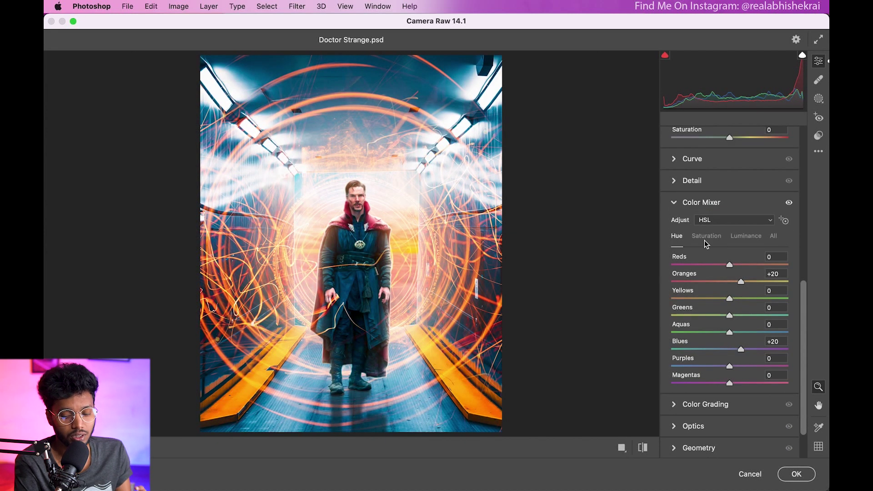
Leave contrast at zero, review Color Grading, and apply the Camera Raw filter
scroll(705, 244, "up", 10)
left_click(712, 251)
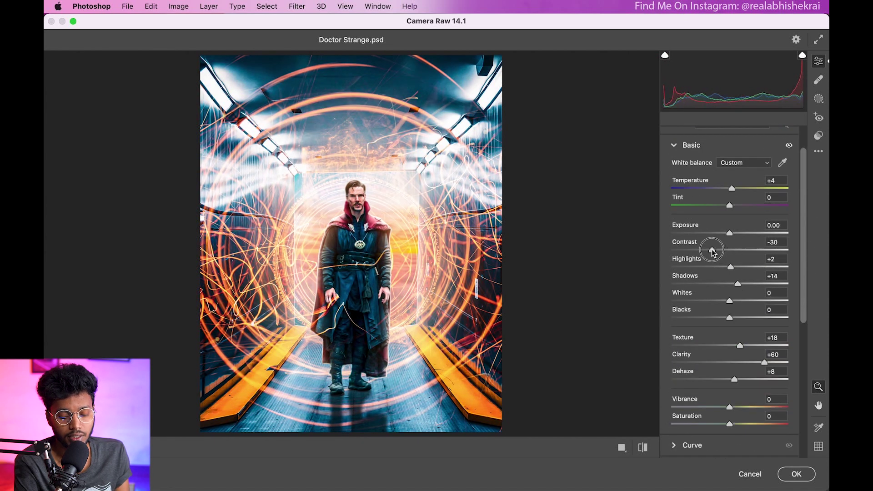
double_click(712, 251)
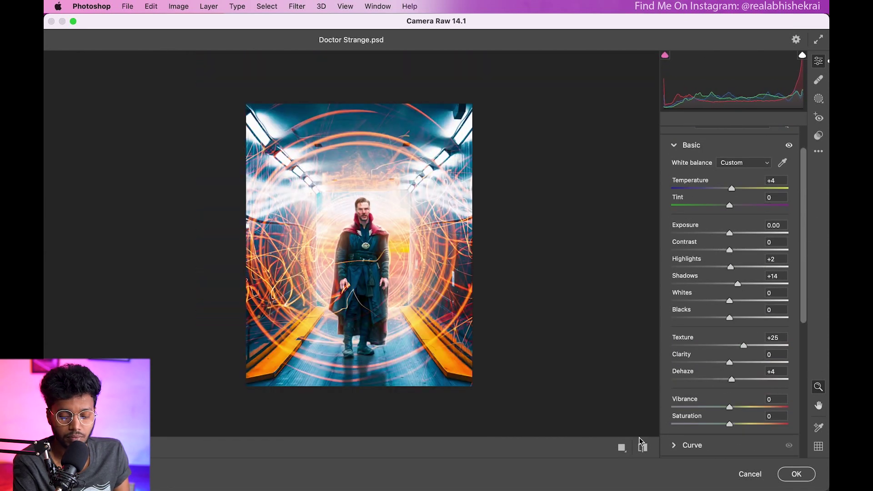
left_click(696, 267)
key("Return")
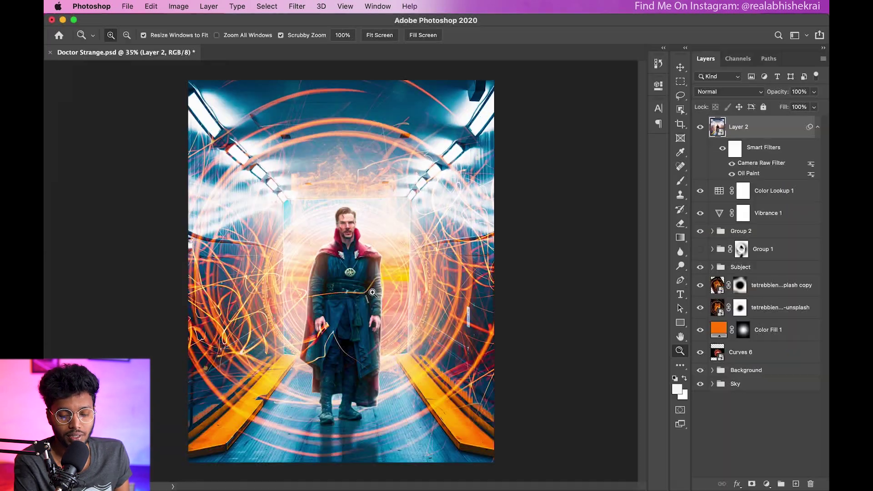
left_click_drag(372, 292, 346, 273)
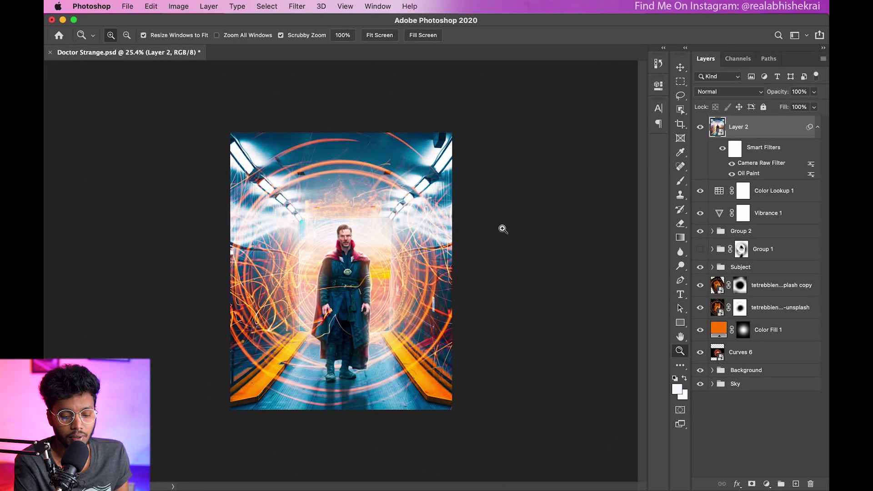
Place both Doctor Strange title logo PNGs onto the poster
key("super+Tab")
left_click_drag(693, 191, 347, 165)
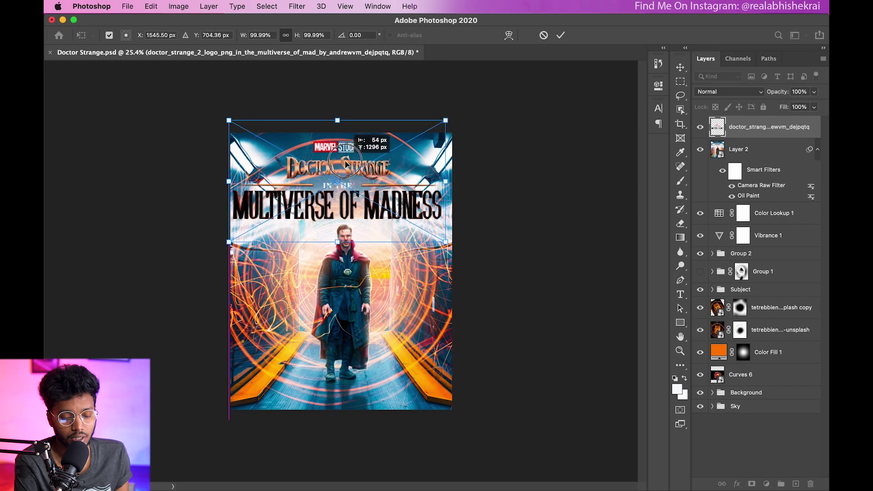
left_click(561, 35)
left_click(211, 466)
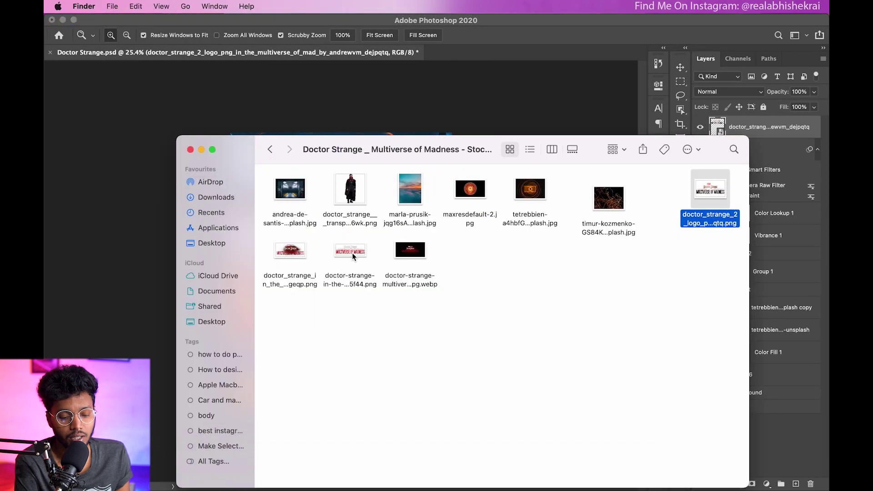
left_click_drag(356, 259, 125, 184)
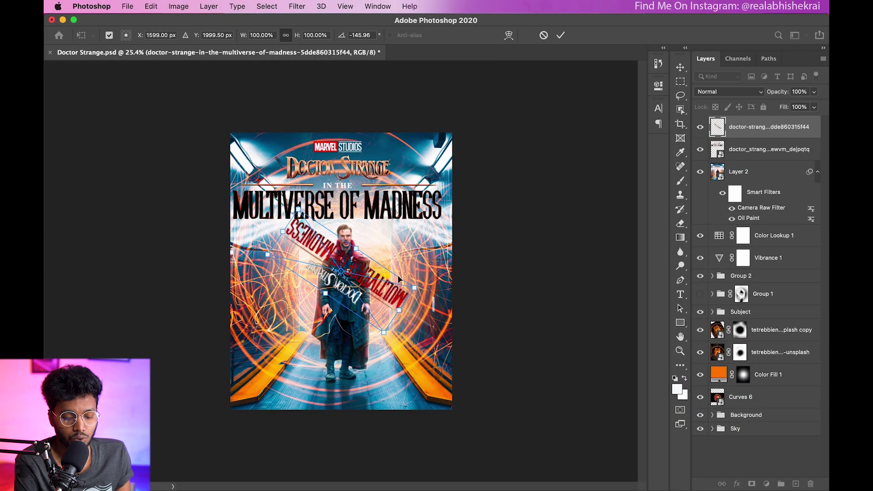
key("super+z")
left_click(561, 35)
left_click_drag(347, 182, 388, 206)
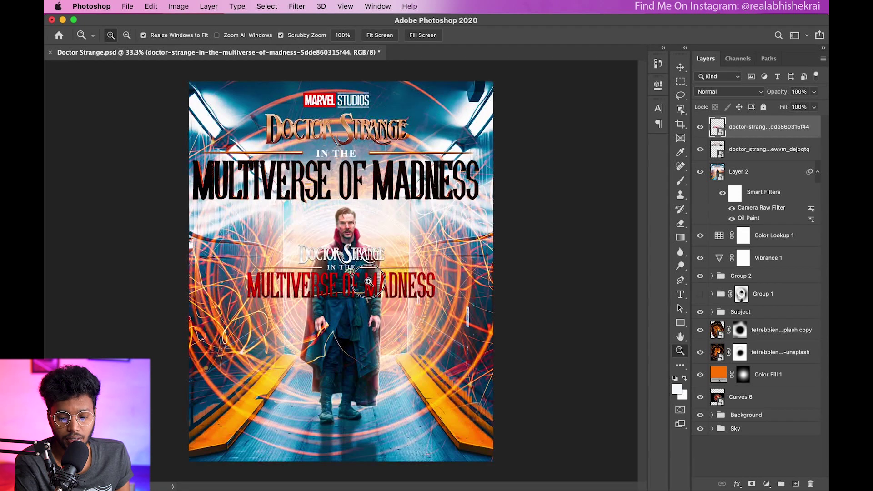
Mask the logos so the red logo shows only its MULTIVERSE OF MADNESS line
left_click(681, 95)
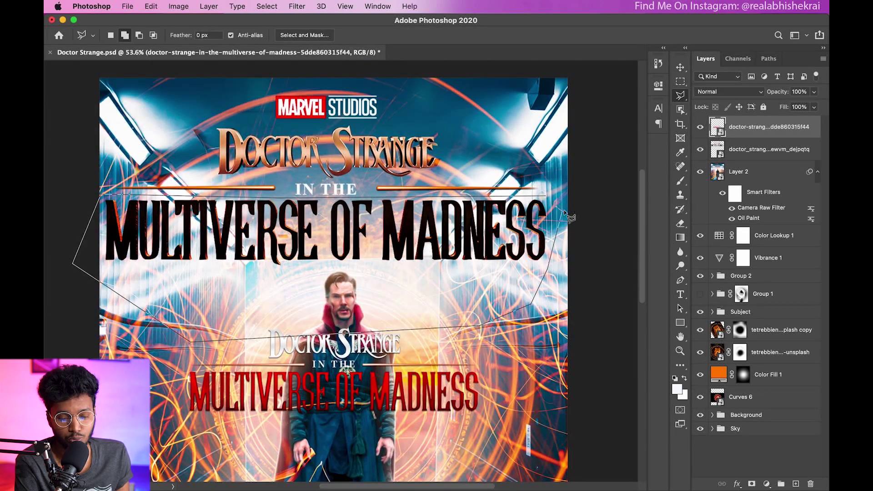
left_click(549, 198)
left_click(769, 150)
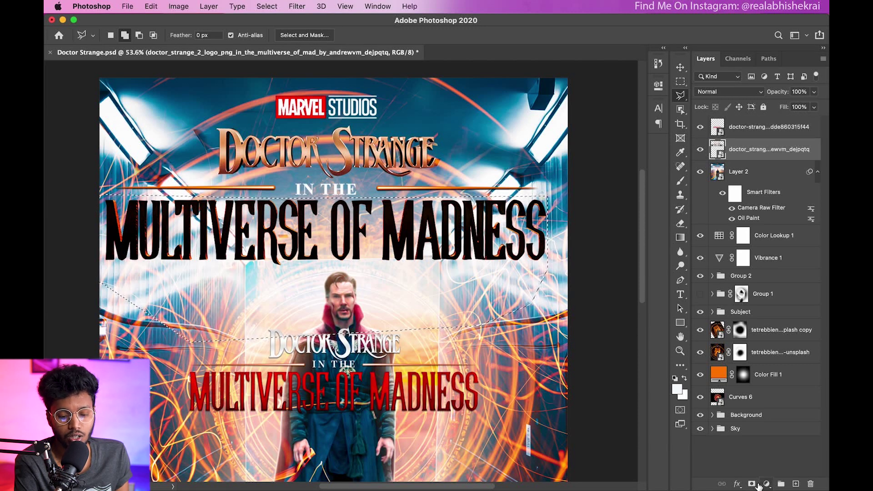
left_click(751, 484)
key("ctrl+i")
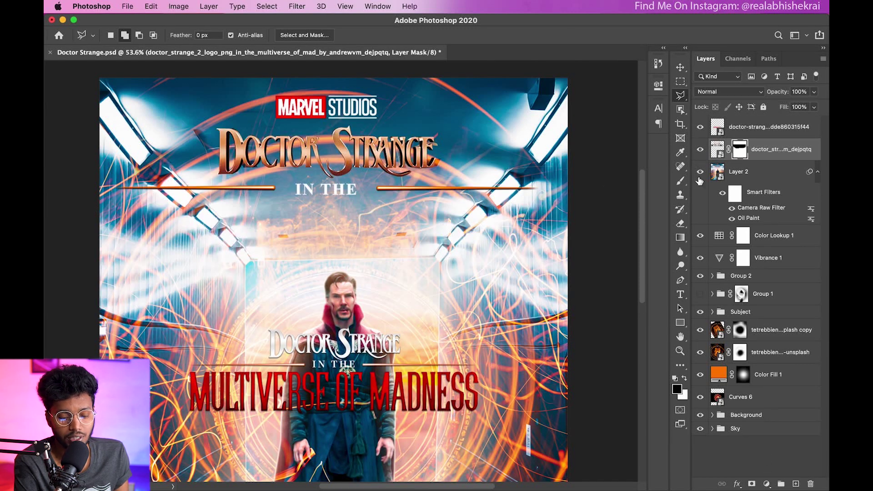
left_click(769, 127)
scroll(318, 262, "up", 3)
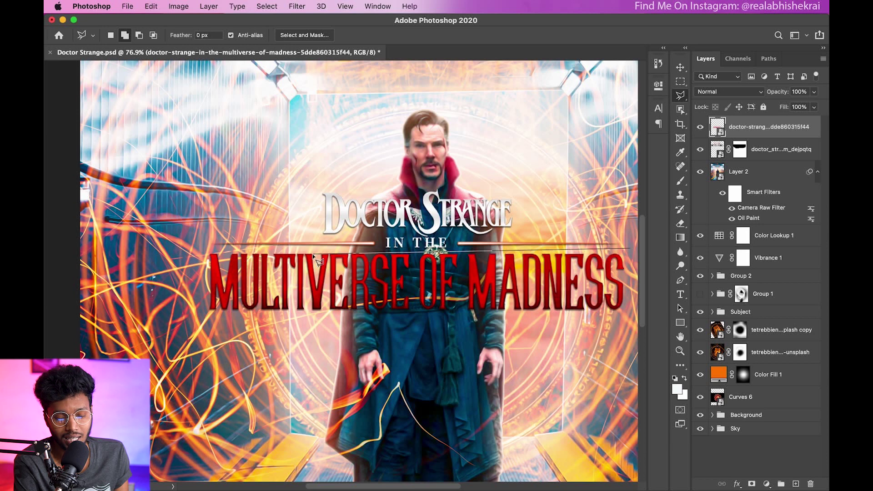
scroll(197, 249, "right", 5)
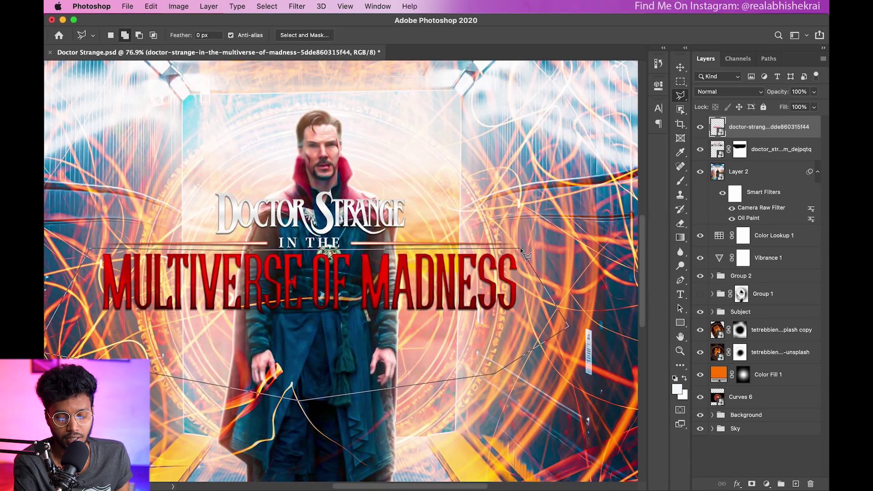
left_click(752, 484)
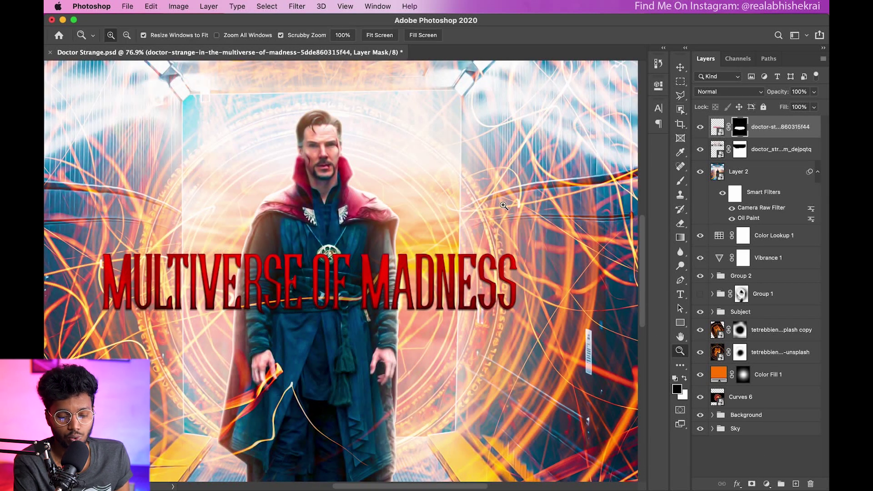
Enlarge the red MULTIVERSE OF MADNESS line and align it under IN THE
key("ctrl+0")
key("ctrl+t")
mouse_move(389, 242)
left_mouse_down()
mouse_move(374, 185)
mouse_move(453, 142)
left_mouse_up()
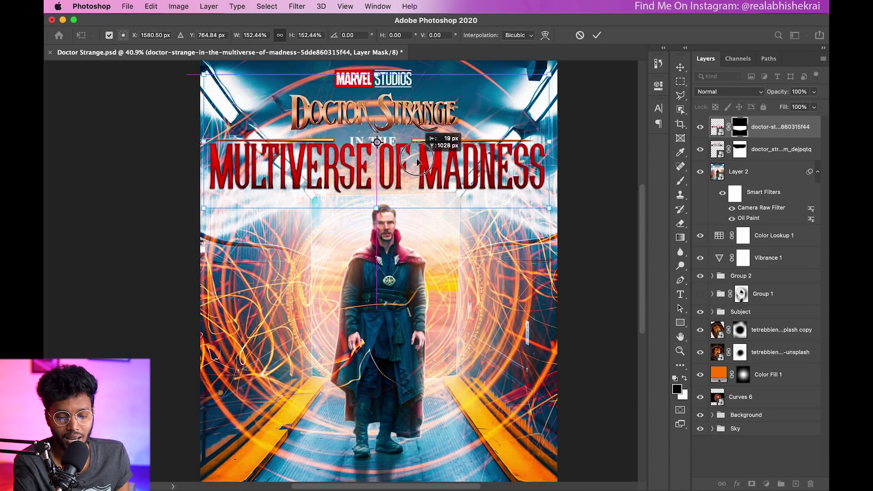
key("Return")
key("l")
left_click(740, 149, "shift")
left_click(774, 127)
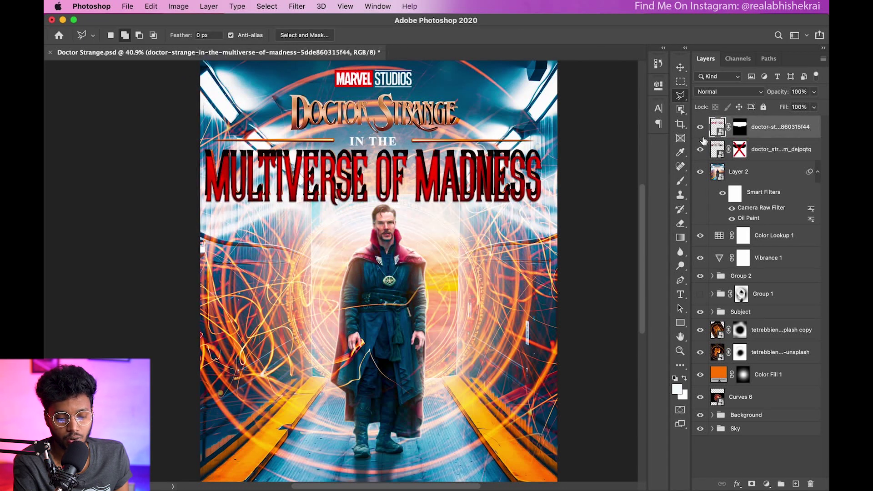
scroll(467, 147, "up", 3)
key("v")
left_click_drag(357, 184, 359, 166)
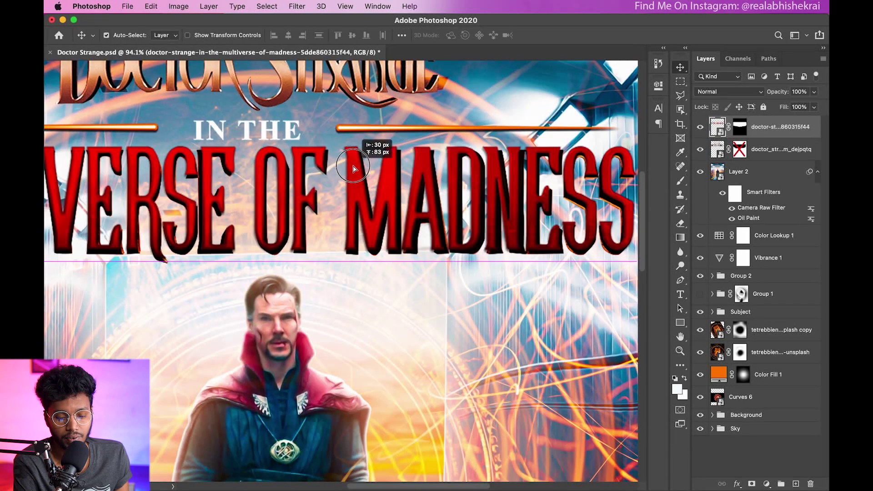
Scale the combined title to about 75% and move it to the poster's top
key("ctrl+0")
left_click(700, 150)
left_click(700, 150)
left_click(740, 149, "shift")
key("ctrl+t")
key("ctrl+minus")
left_click_drag(234, 142, 260, 165)
left_click(597, 35)
left_click_drag(370, 210, 374, 188)
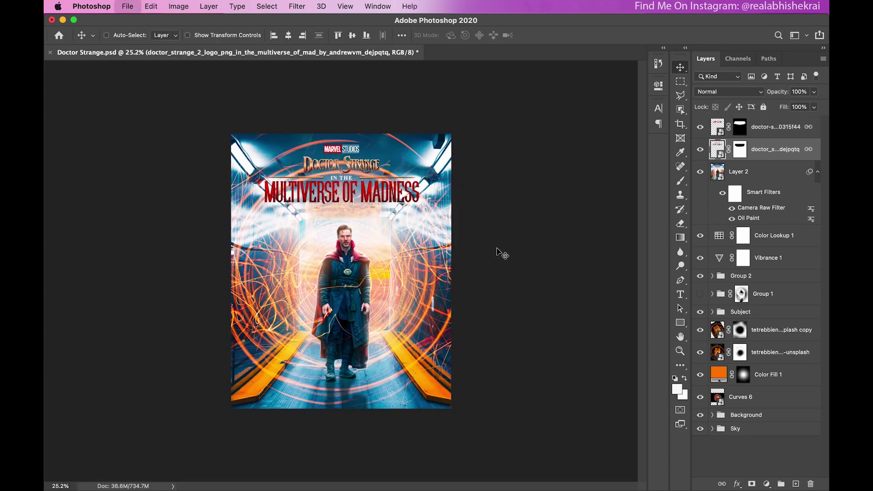